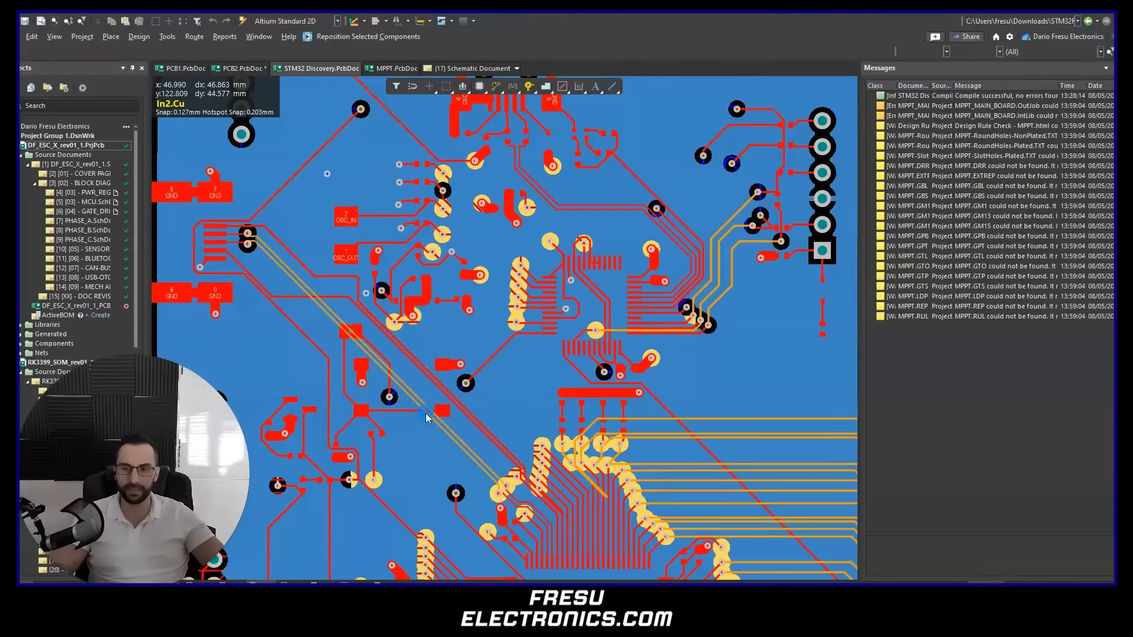
- Mark the parallel vertical segments of the USB_DN, T_SWO and LED_STLINK traces with freehand lines
{"action": "scroll", "coordinate": [702, 270], "scroll_direction": "up", "scroll_amount": 8, "text": "ctrl"}
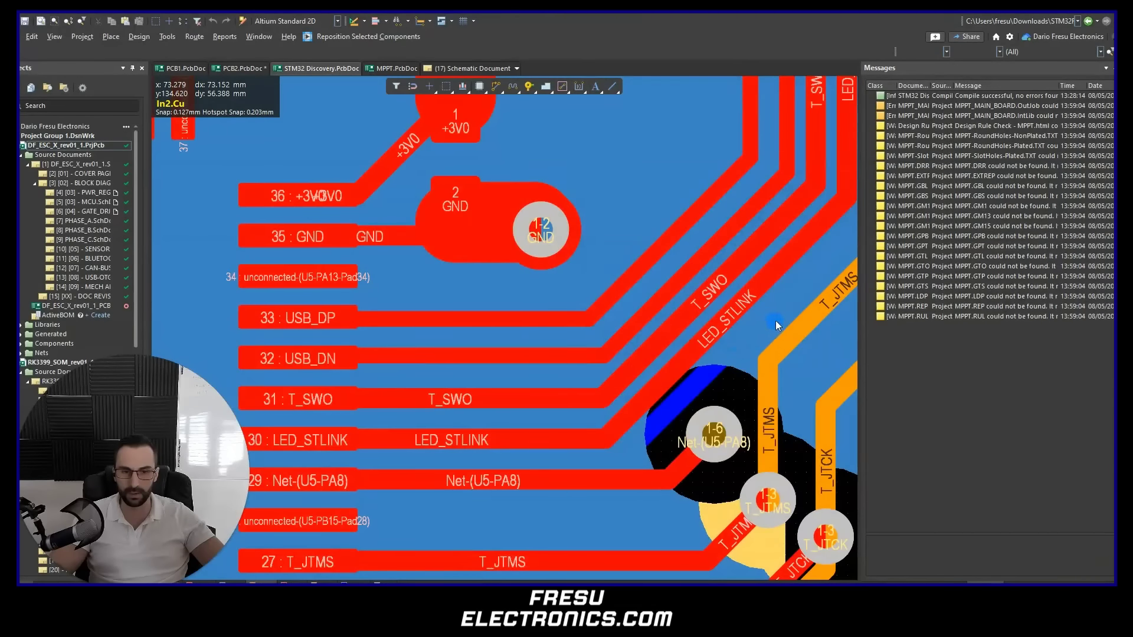
{"action": "mouse_move", "coordinate": [775, 320]}
{"action": "right_mouse_down"}
{"action": "mouse_move", "coordinate": [454, 417]}
{"action": "mouse_move", "coordinate": [542, 517]}
{"action": "right_mouse_up"}
{"action": "key", "text": "ctrl+shift+3"}
{"action": "left_click_drag", "start_coordinate": [552, 243], "coordinate": [560, 308]}
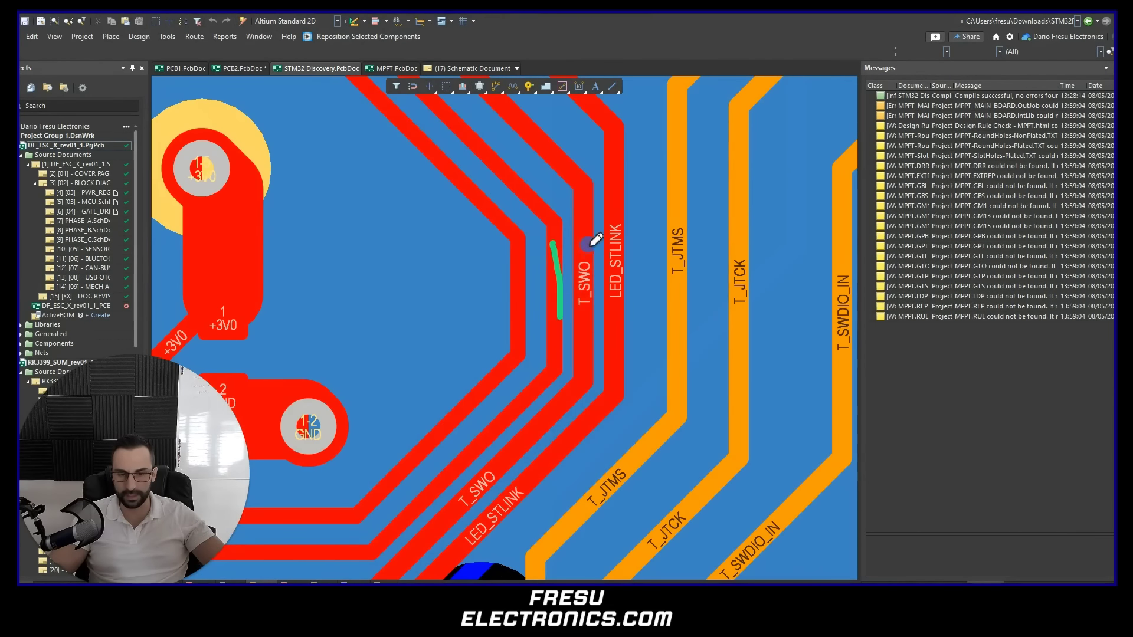
{"action": "mouse_move", "coordinate": [588, 243]}
{"action": "left_mouse_down"}
{"action": "mouse_move", "coordinate": [594, 313]}
{"action": "mouse_move", "coordinate": [618, 322]}
{"action": "left_mouse_up"}
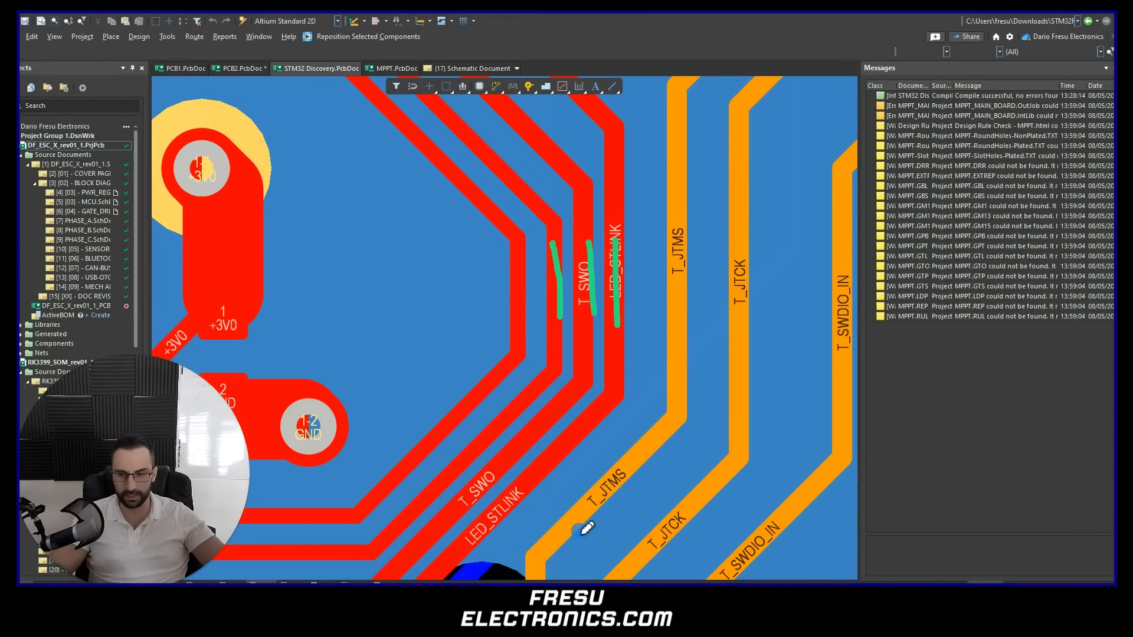
- Switch to the two-layer stackup image and circle the outward electric field arrows on both sides of the signal trace
{"action": "mouse_move", "coordinate": [853, 624]}
{"action": "left_click", "coordinate": [732, 578]}
{"action": "key", "text": "ctrl+shift+3"}
{"action": "mouse_move", "coordinate": [407, 227]}
{"action": "left_mouse_down"}
{"action": "mouse_move", "coordinate": [374, 215]}
{"action": "mouse_move", "coordinate": [392, 228]}
{"action": "mouse_move", "coordinate": [384, 209]}
{"action": "left_mouse_up"}
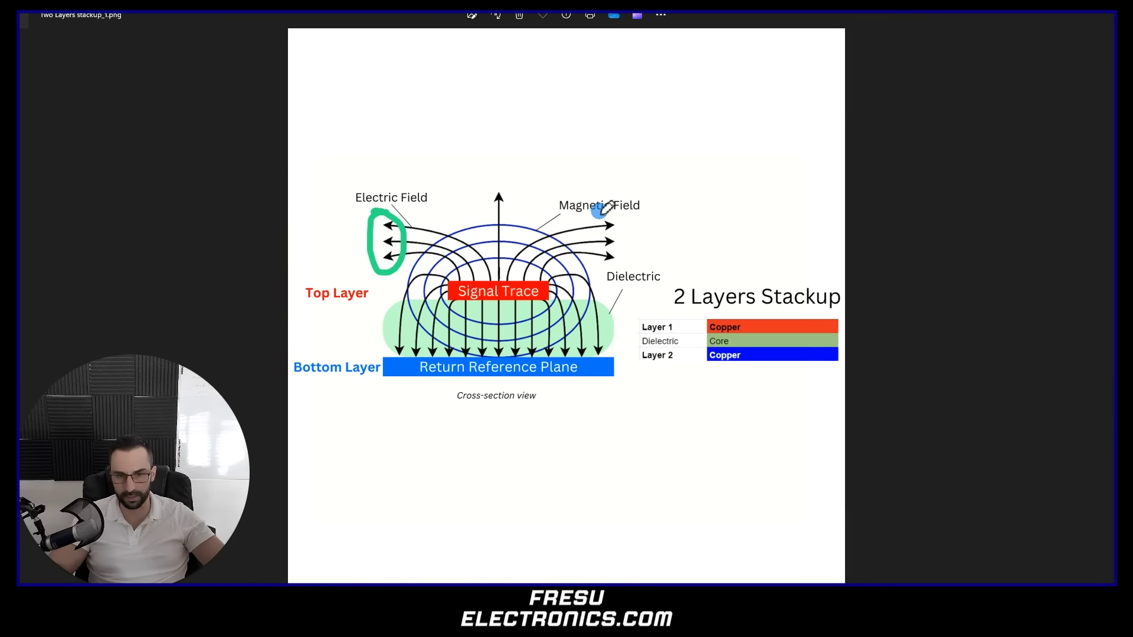
{"action": "left_click_drag", "start_coordinate": [611, 205], "coordinate": [605, 207]}
- Return to the STM32 Discovery PCB and sketch coupling arrows from the T_SWO trace toward its neighbouring traces
{"action": "mouse_move", "coordinate": [853, 624]}
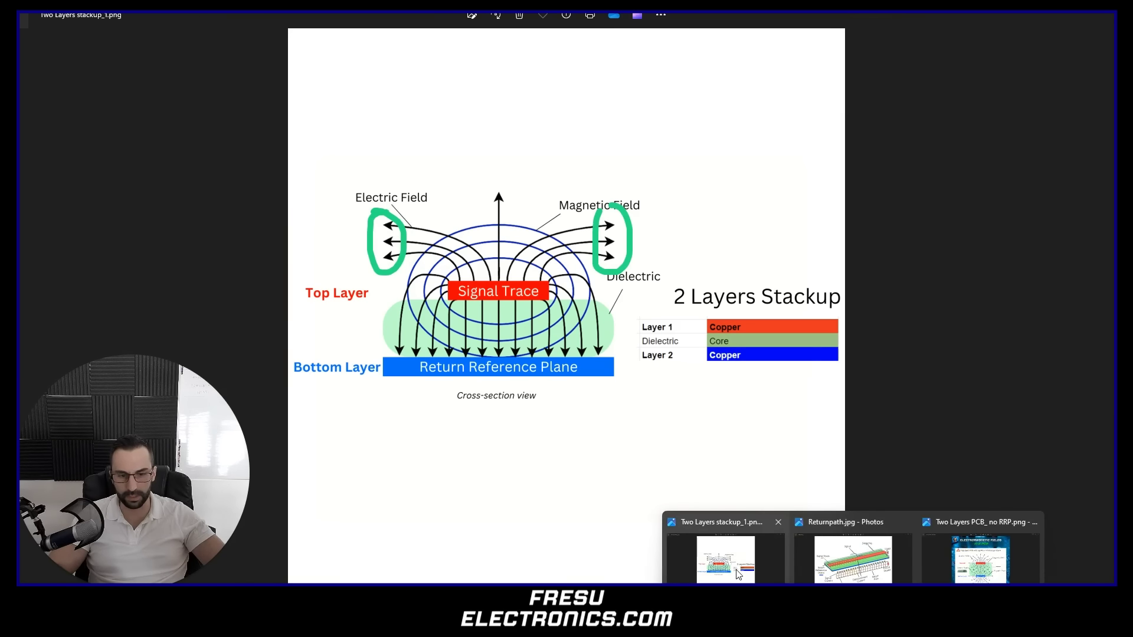
{"action": "key", "text": "ctrl+shift+7"}
{"action": "mouse_move", "coordinate": [582, 242]}
{"action": "left_mouse_down"}
{"action": "mouse_move", "coordinate": [581, 325]}
{"action": "mouse_move", "coordinate": [565, 326]}
{"action": "left_mouse_up"}
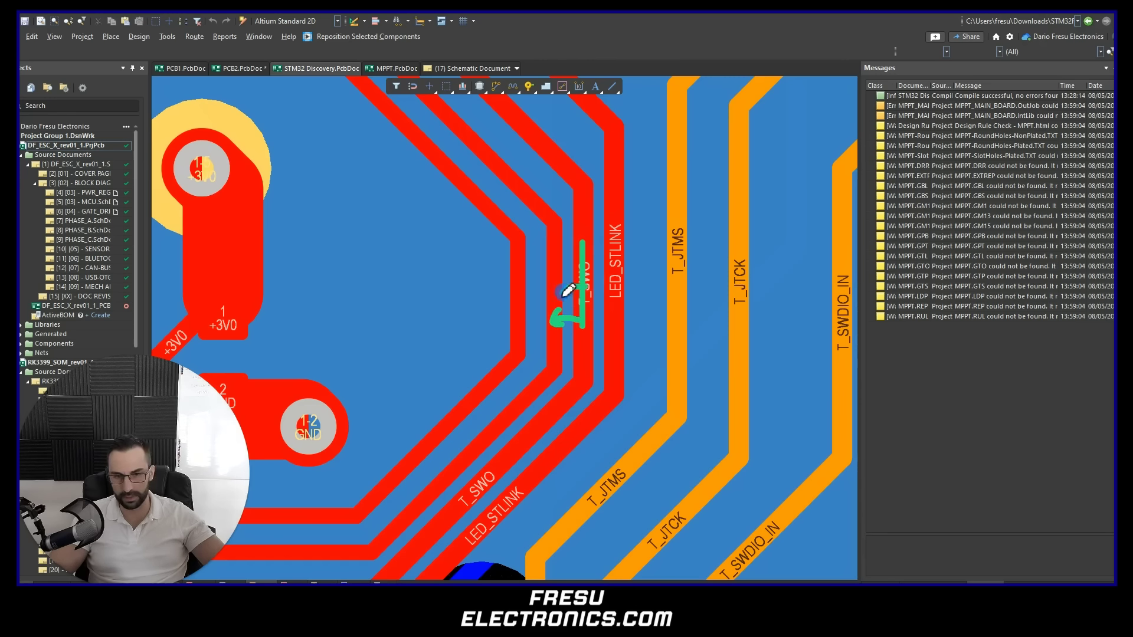
{"action": "left_click_drag", "start_coordinate": [557, 285], "coordinate": [567, 298]}
{"action": "left_click_drag", "start_coordinate": [583, 254], "coordinate": [617, 242]}
{"action": "key", "text": "ctrl+shift+7"}
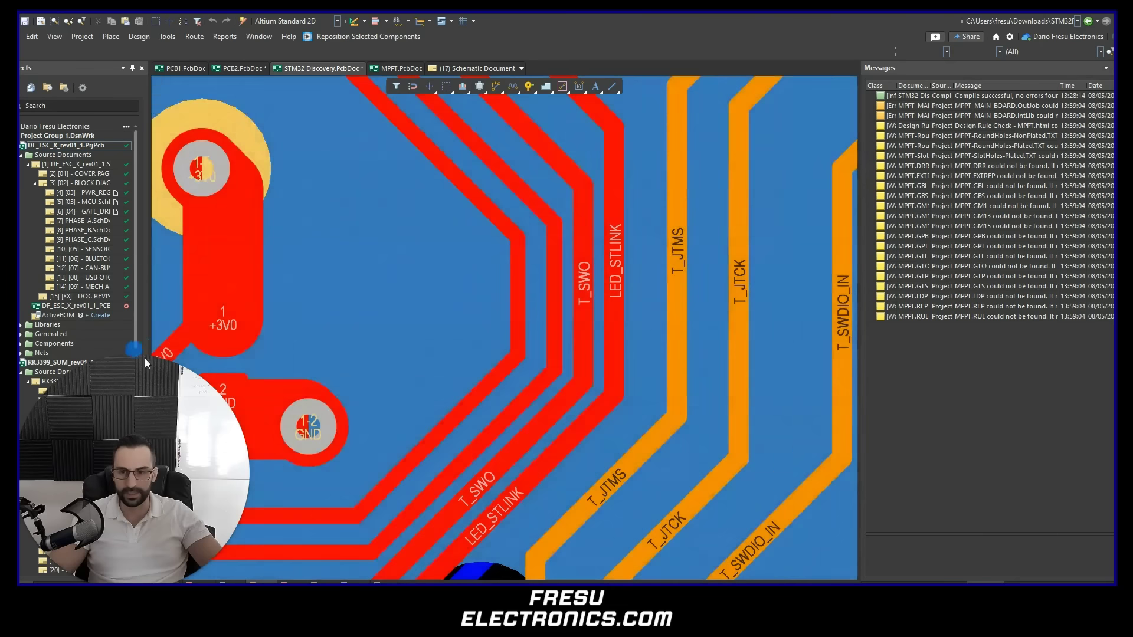
- Follow the USB_DP and USB_DN traces and sketch coupling arrows from T_SWO toward the pair near the T_SWO via
{"action": "right_click_drag", "start_coordinate": [305, 360], "coordinate": [608, 268]}
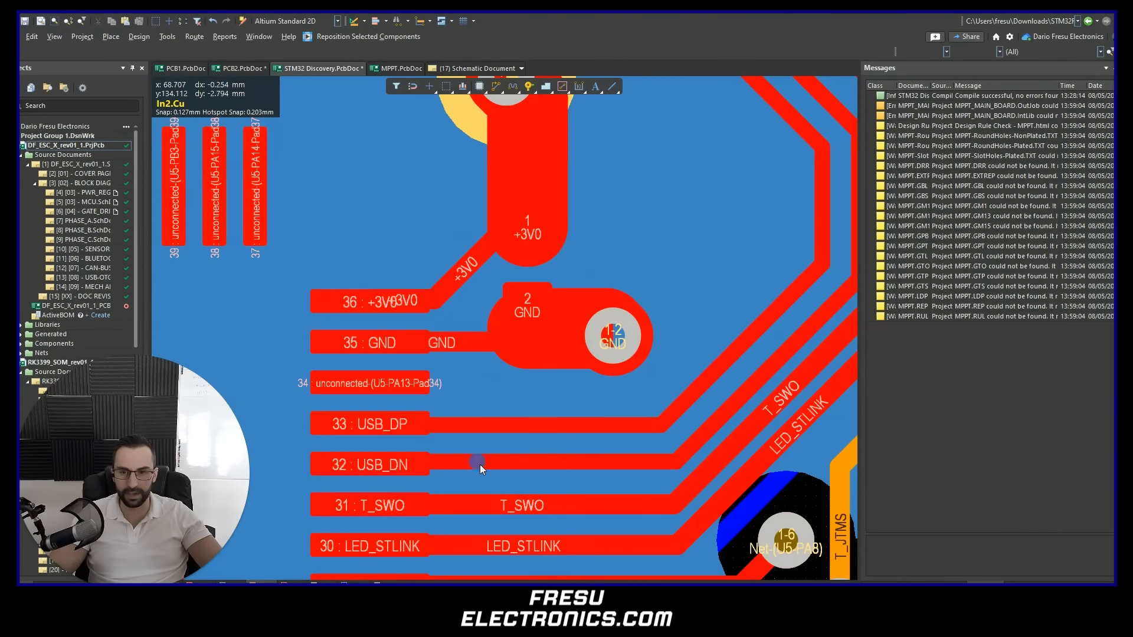
{"action": "right_click_drag", "start_coordinate": [527, 170], "coordinate": [467, 463]}
{"action": "scroll", "coordinate": [470, 453], "scroll_direction": "down", "scroll_amount": 2, "text": "ctrl"}
{"action": "scroll", "coordinate": [527, 218], "scroll_direction": "up", "scroll_amount": 2, "text": "ctrl"}
{"action": "left_click_drag", "start_coordinate": [600, 284], "coordinate": [675, 344]}
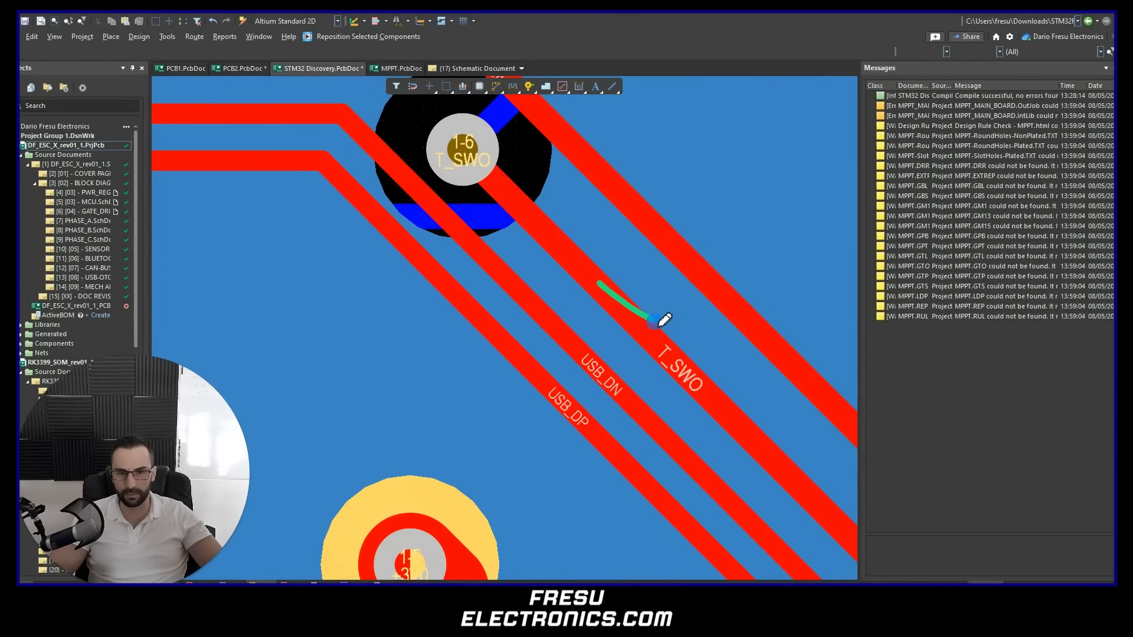
{"action": "left_click_drag", "start_coordinate": [600, 284], "coordinate": [553, 321]}
{"action": "left_click_drag", "start_coordinate": [570, 267], "coordinate": [524, 289]}
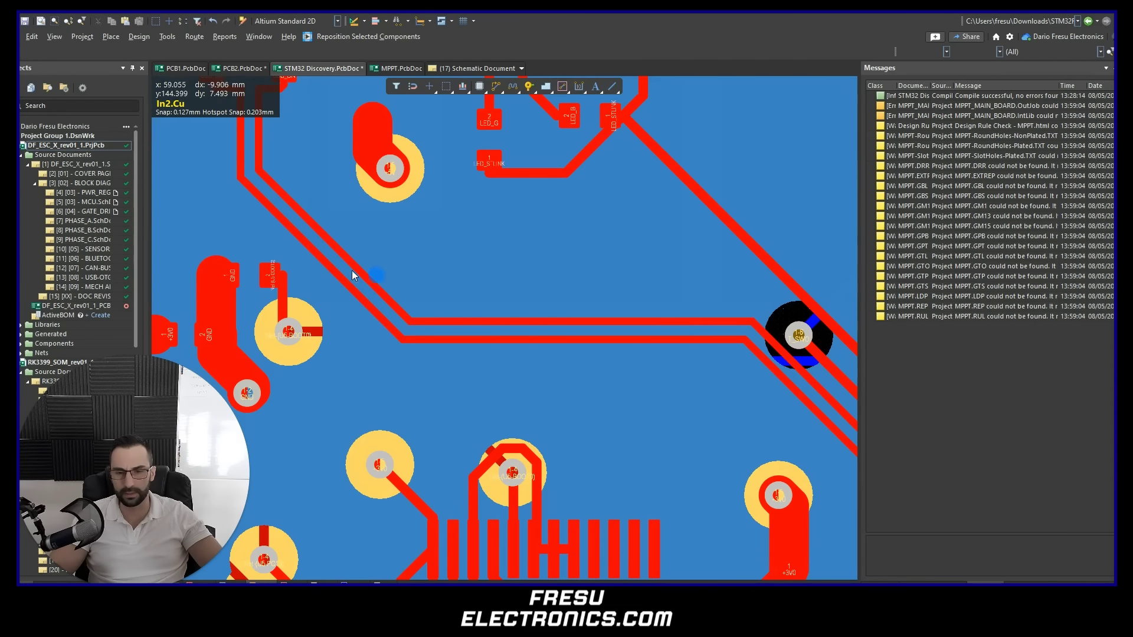
- Examine the routing of the USB differential pair up to the USB connector at the board edge
{"action": "right_click_drag", "start_coordinate": [253, 123], "coordinate": [437, 450]}
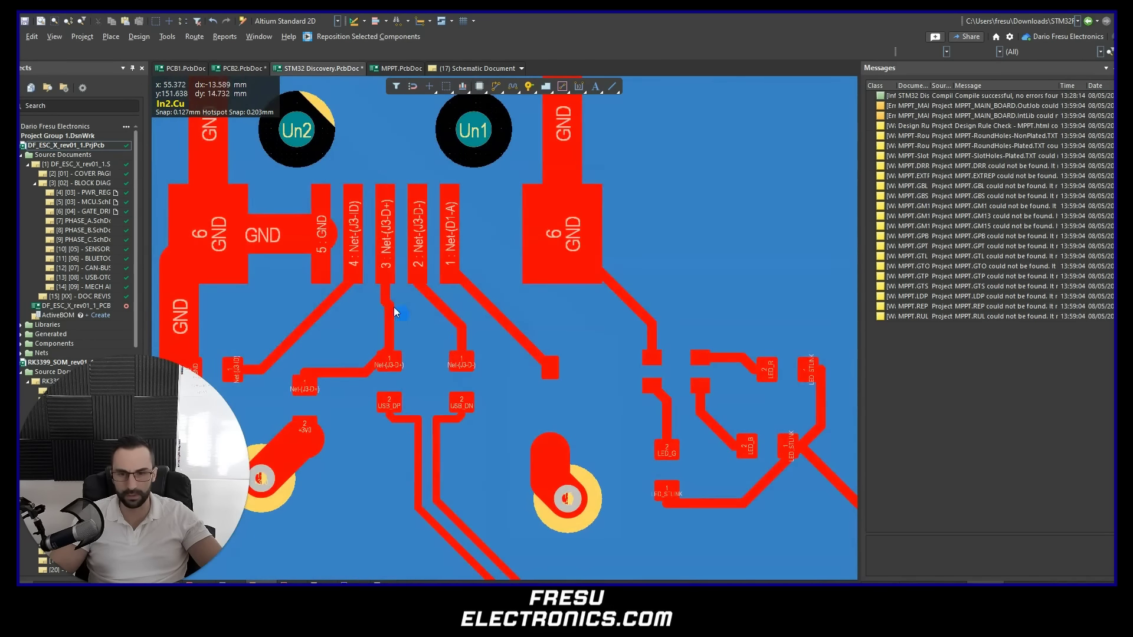
{"action": "right_click_drag", "start_coordinate": [402, 284], "coordinate": [411, 405]}
{"action": "scroll", "coordinate": [438, 359], "scroll_direction": "down", "scroll_amount": 3, "text": "ctrl"}
{"action": "scroll", "coordinate": [440, 374], "scroll_direction": "down", "scroll_amount": 3, "text": "ctrl"}
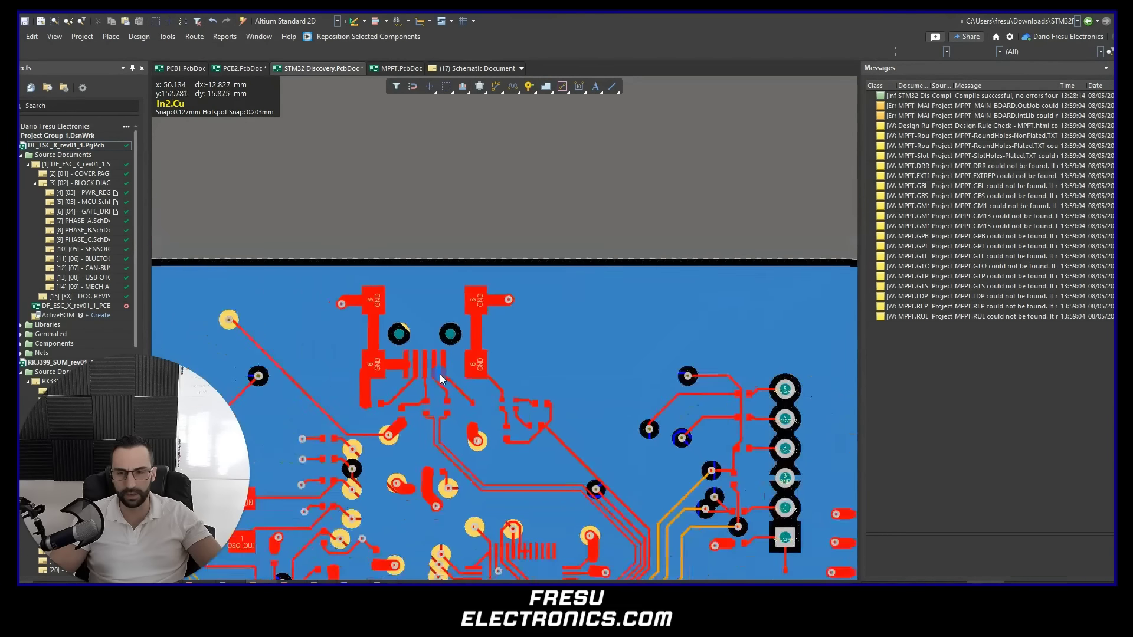
{"action": "scroll", "coordinate": [440, 374], "scroll_direction": "down", "scroll_amount": 3, "text": "ctrl"}
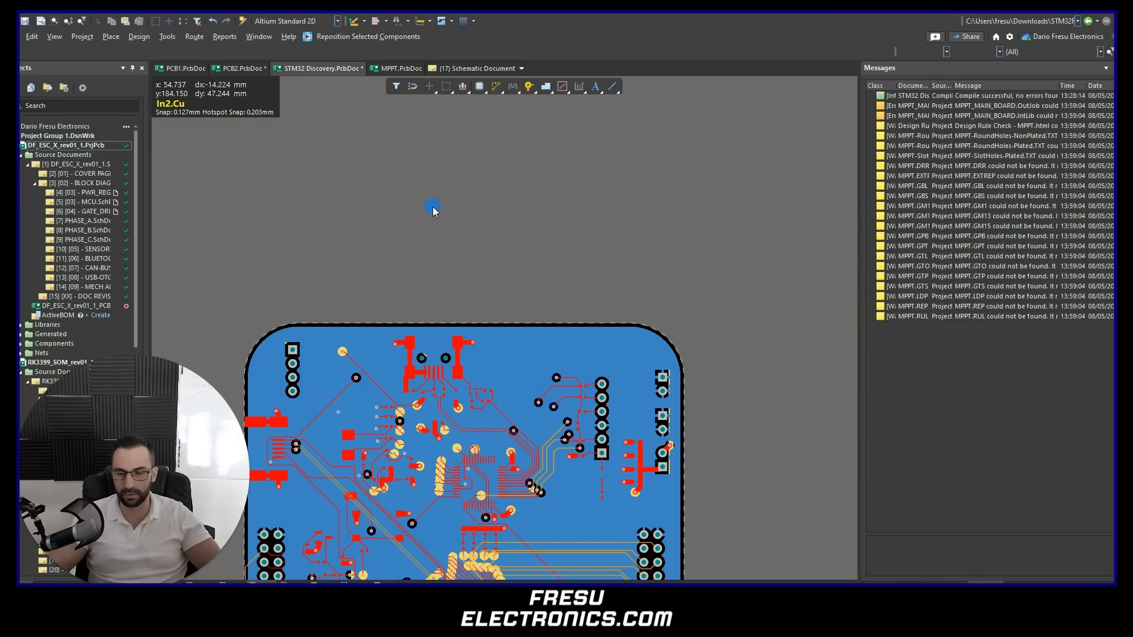
- Mark the gap between the parallel T_SWO and USB_DN traces with freehand strokes
{"action": "scroll", "coordinate": [448, 388], "scroll_direction": "up", "scroll_amount": 10, "text": "ctrl"}
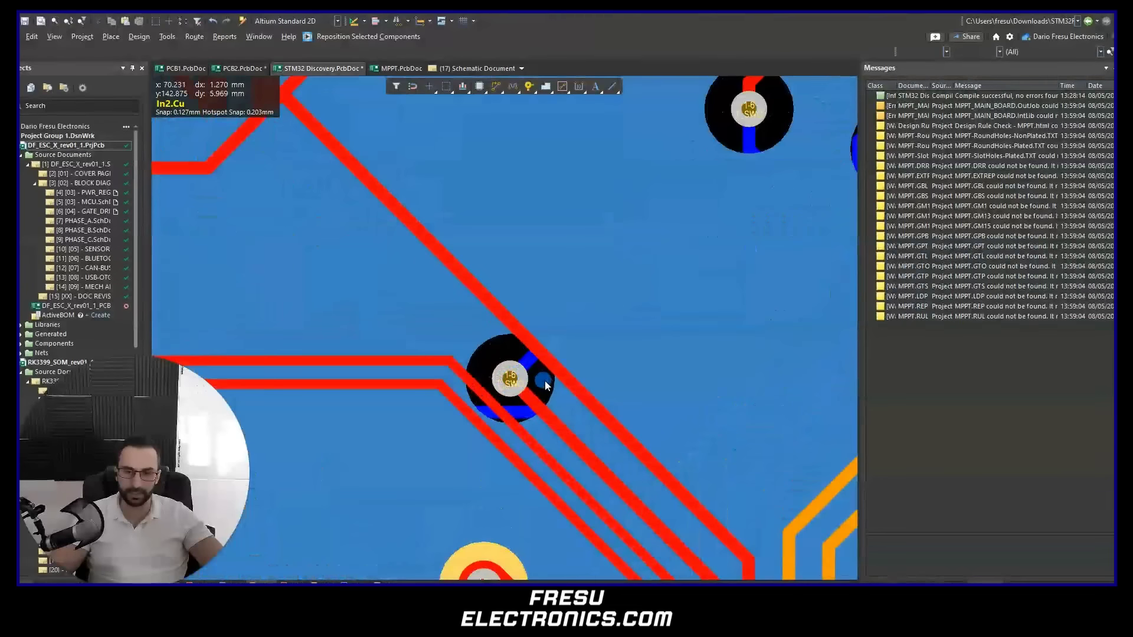
{"action": "scroll", "coordinate": [411, 406], "scroll_direction": "up", "scroll_amount": 8, "text": "ctrl"}
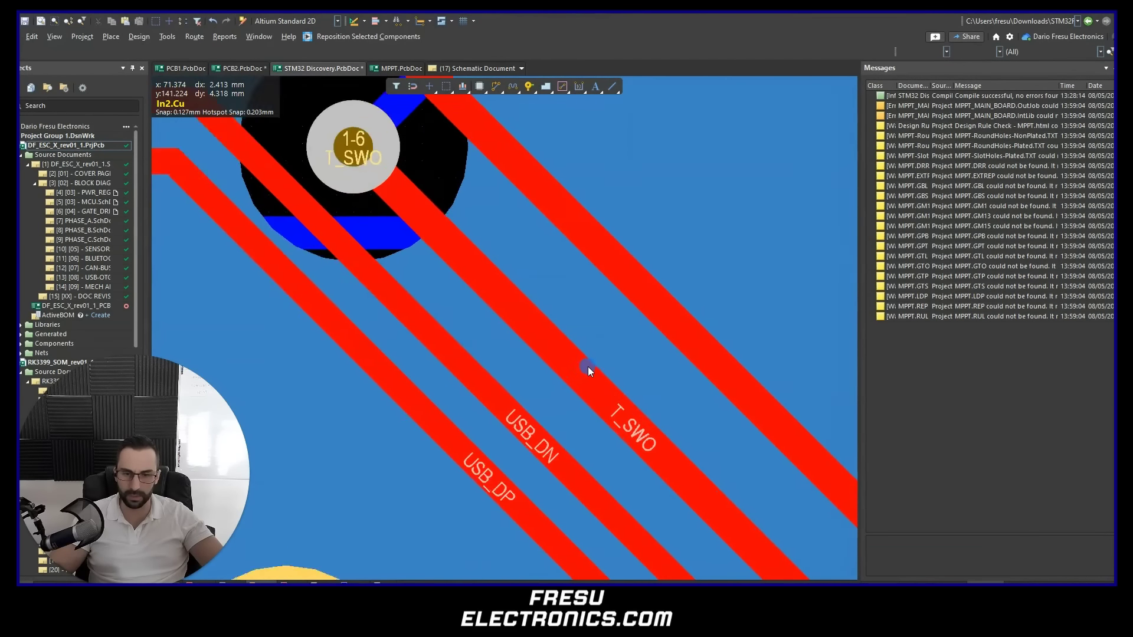
{"action": "scroll", "coordinate": [626, 245], "scroll_direction": "down", "scroll_amount": 4, "text": "ctrl"}
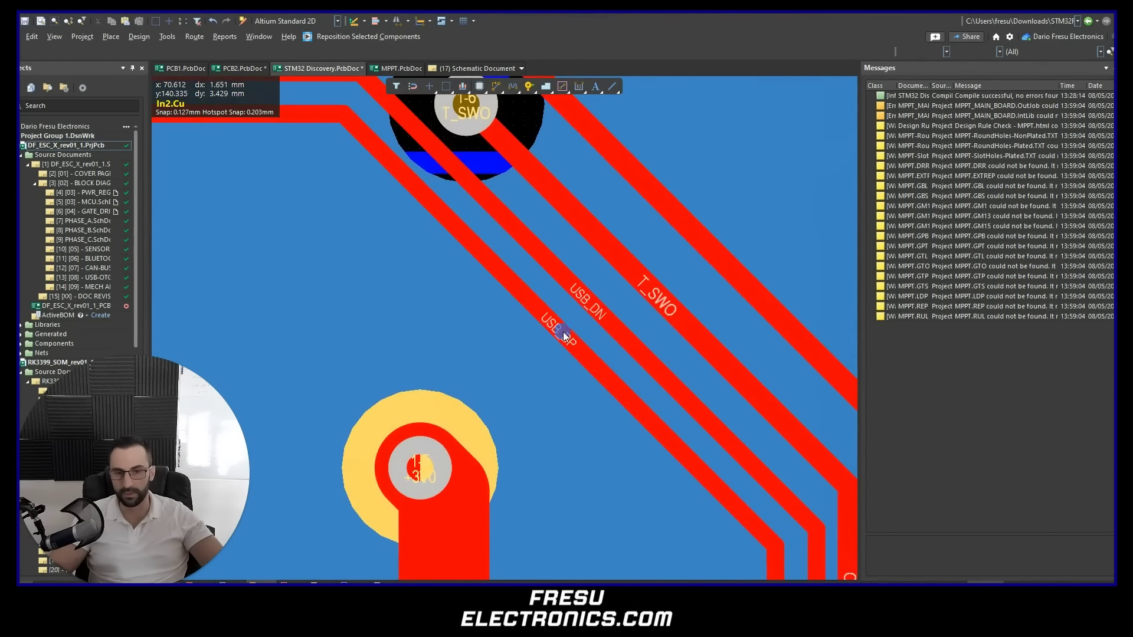
{"action": "scroll", "coordinate": [537, 339], "scroll_direction": "up", "scroll_amount": 6, "text": "ctrl"}
{"action": "left_click_drag", "start_coordinate": [503, 353], "coordinate": [482, 376]}
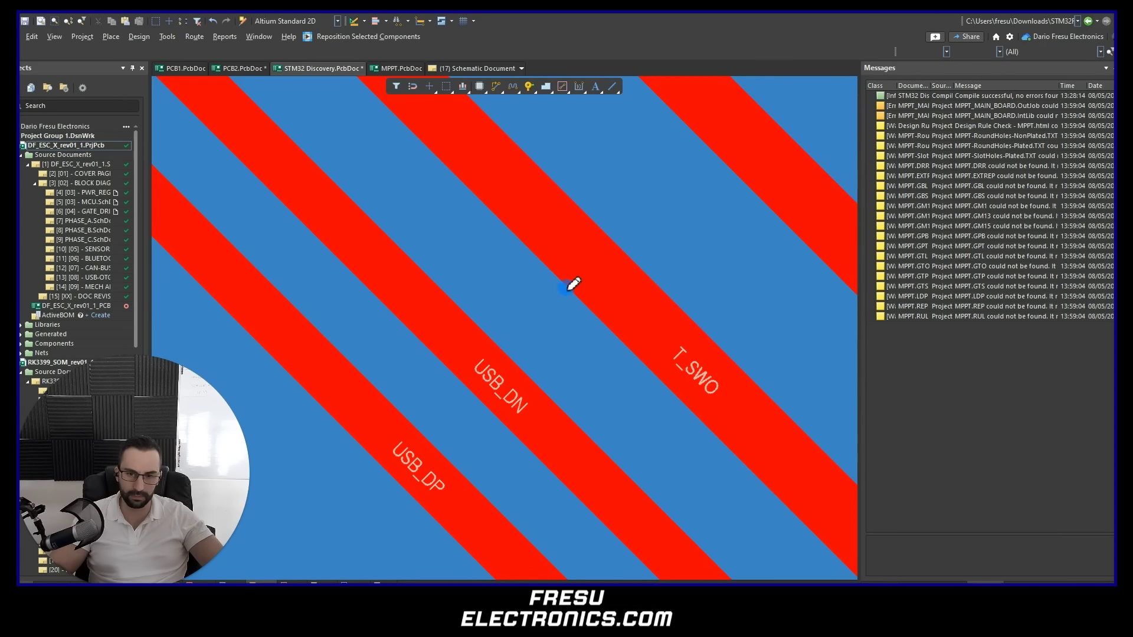
{"action": "left_click_drag", "start_coordinate": [560, 289], "coordinate": [525, 321]}
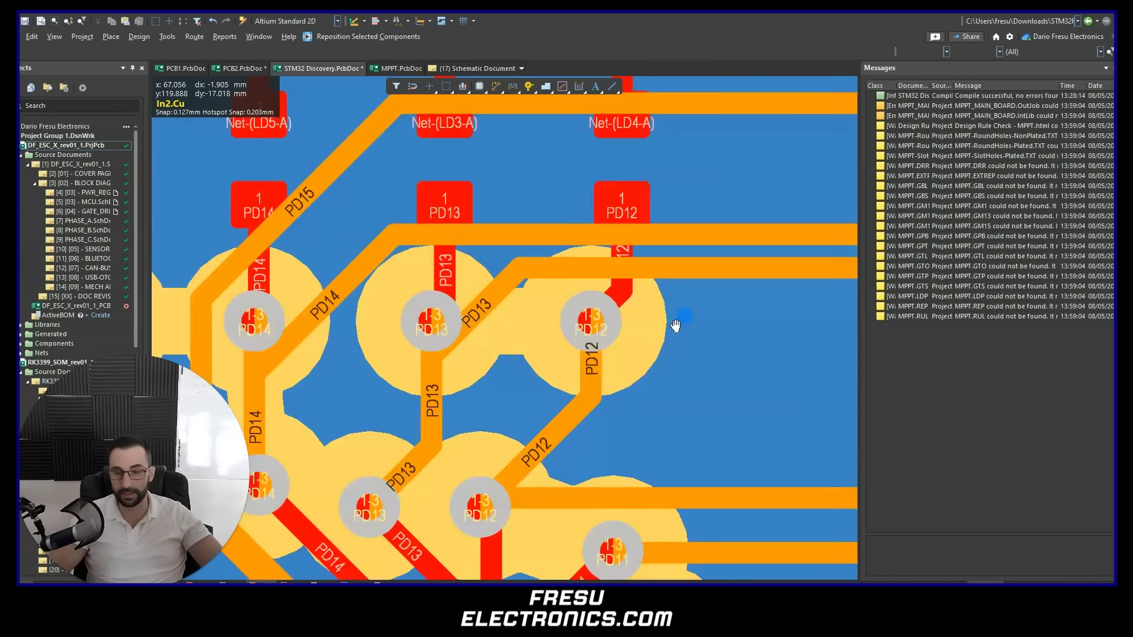
- Examine the spacing between the parallel PD13 and PD14 traces near the PD12 and PD13 vias
{"action": "right_click_drag", "start_coordinate": [675, 326], "coordinate": [419, 407]}
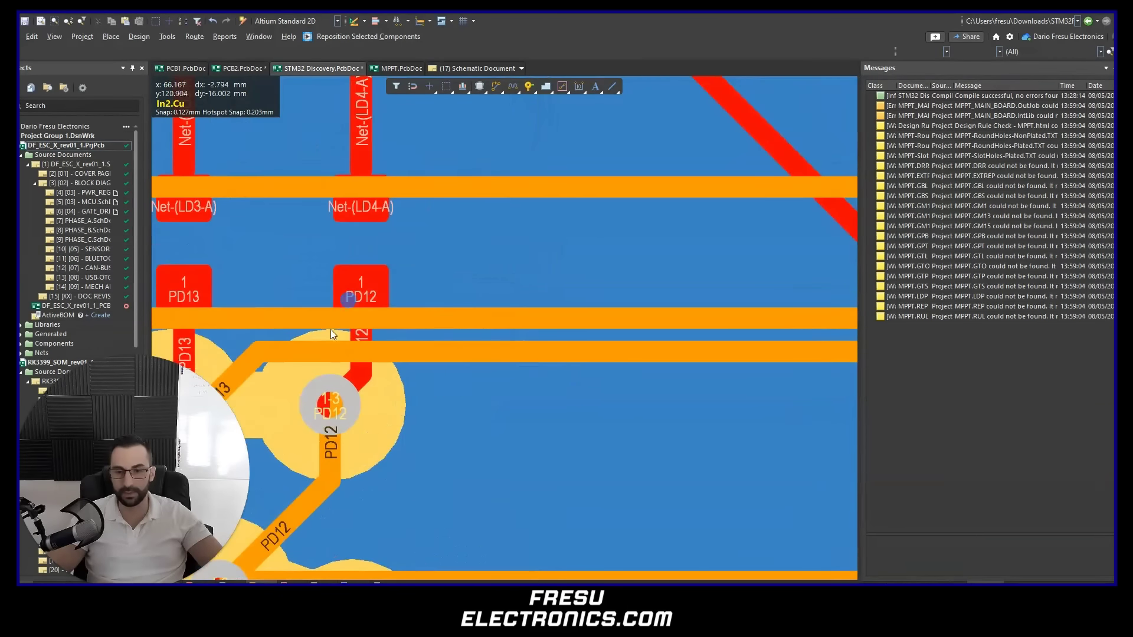
{"action": "scroll", "coordinate": [330, 334], "scroll_direction": "down", "scroll_amount": 2, "text": "ctrl"}
{"action": "scroll", "coordinate": [405, 396], "scroll_direction": "up", "scroll_amount": 6, "text": "ctrl"}
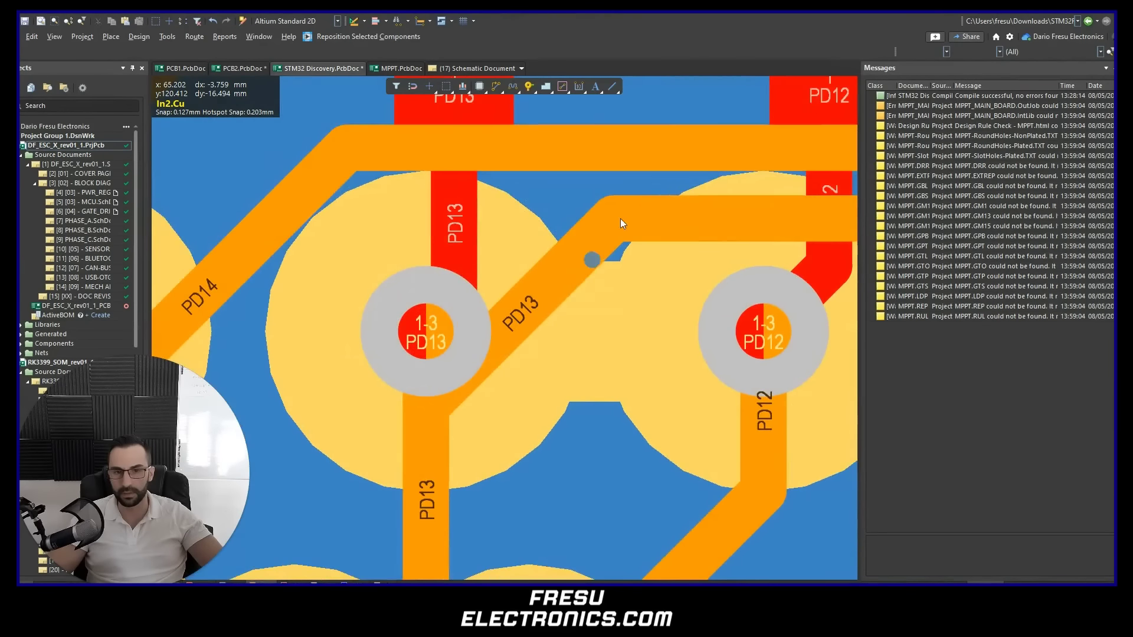
{"action": "scroll", "coordinate": [621, 218], "scroll_direction": "down", "scroll_amount": 4, "text": "ctrl"}
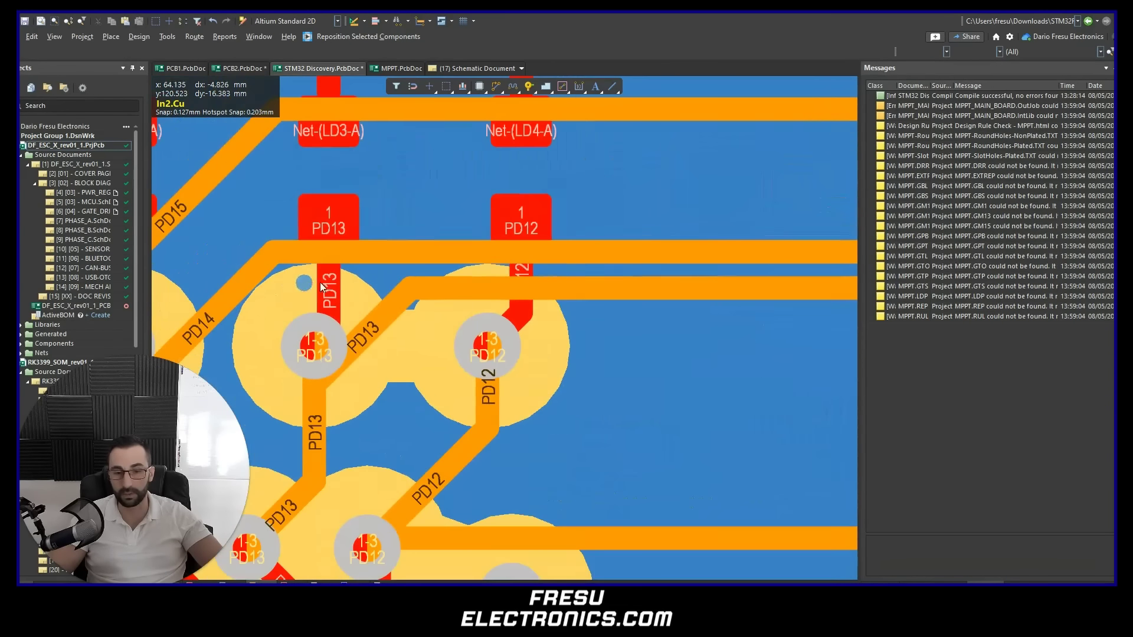
{"action": "right_click_drag", "start_coordinate": [709, 246], "coordinate": [414, 248]}
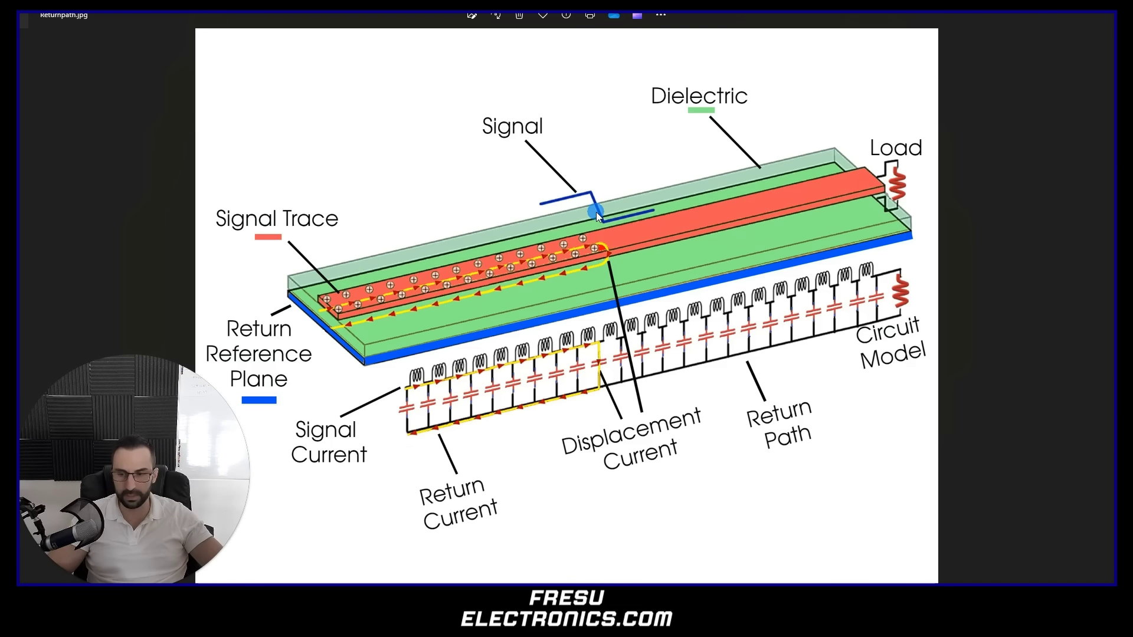
- Return from the return path diagram to the PCB and sketch coupling arrows from the PD13 trace to the PD14 trace
{"action": "mouse_move", "coordinate": [853, 623]}
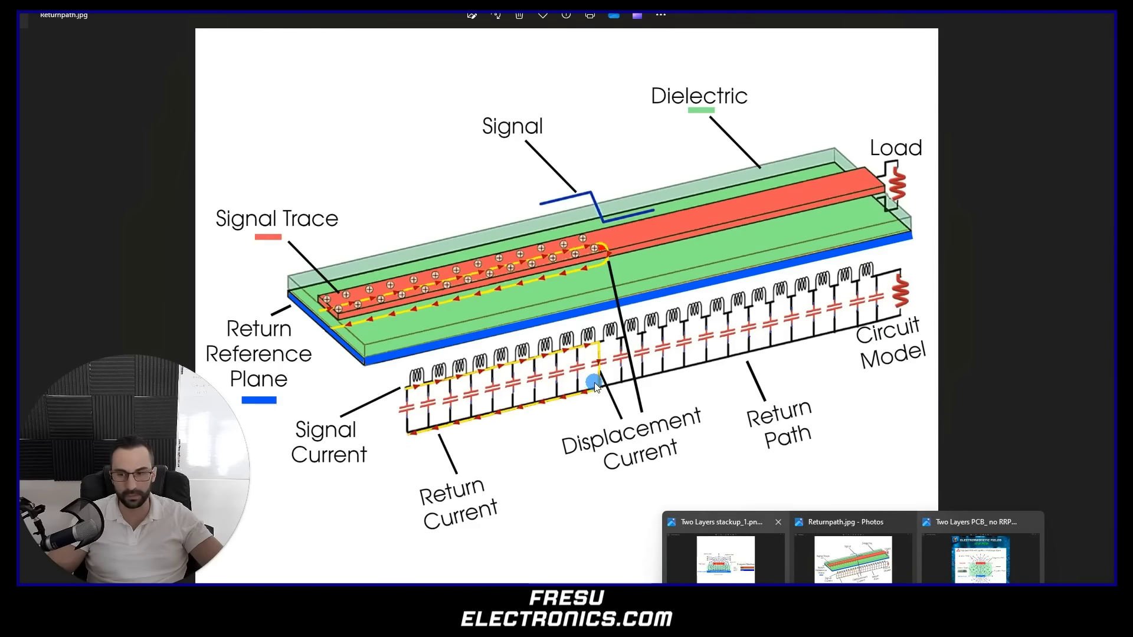
{"action": "left_click", "coordinate": [826, 622]}
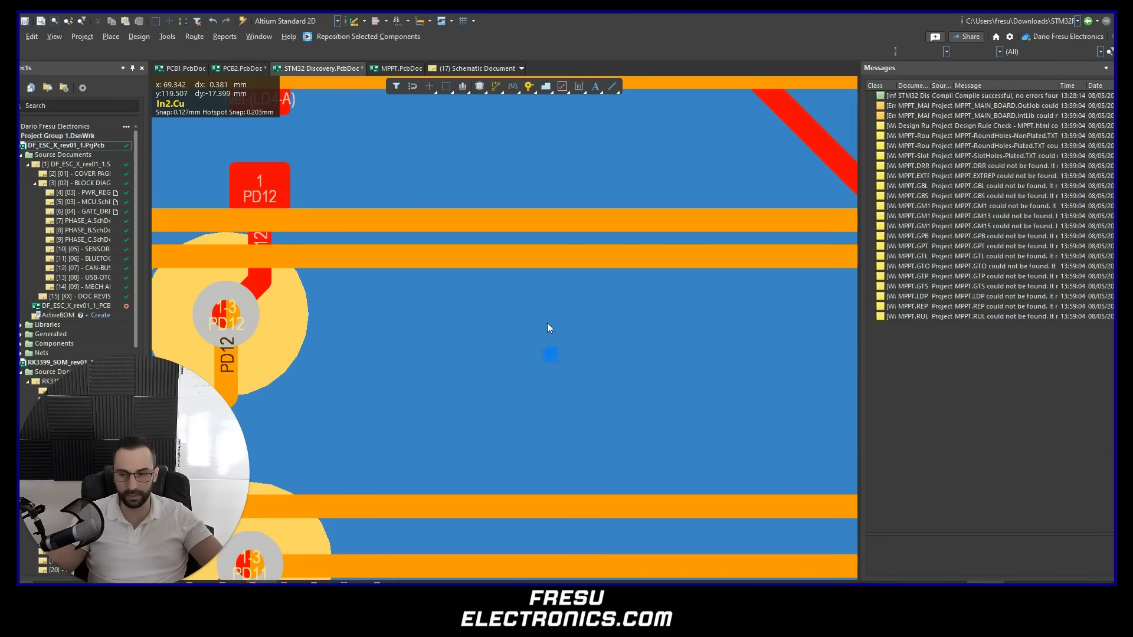
{"action": "right_click_drag", "start_coordinate": [549, 325], "coordinate": [626, 428]}
{"action": "scroll", "coordinate": [433, 424], "scroll_direction": "up", "scroll_amount": 5, "text": "ctrl"}
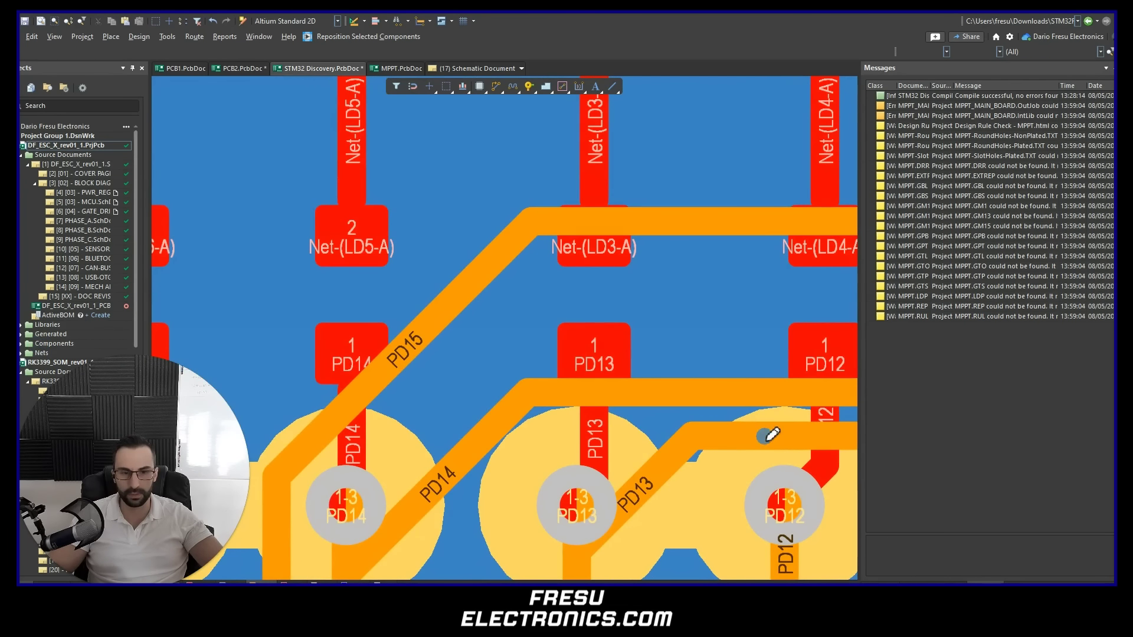
{"action": "left_click_drag", "start_coordinate": [763, 441], "coordinate": [761, 385]}
{"action": "left_click_drag", "start_coordinate": [740, 393], "coordinate": [747, 409]}
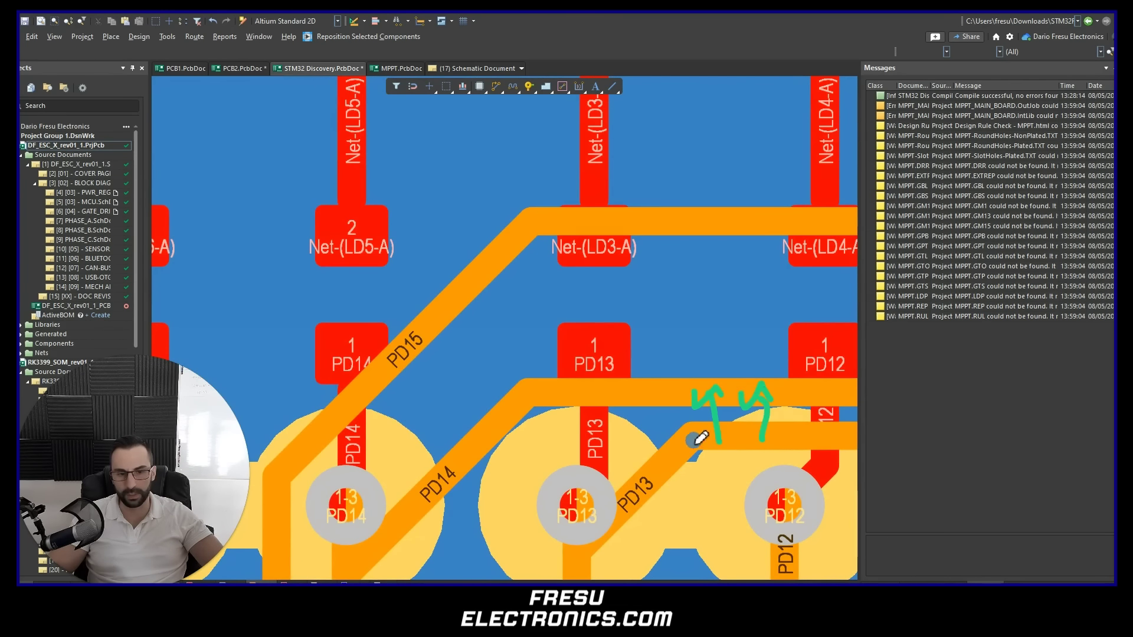
{"action": "left_click_drag", "start_coordinate": [695, 443], "coordinate": [658, 385]}
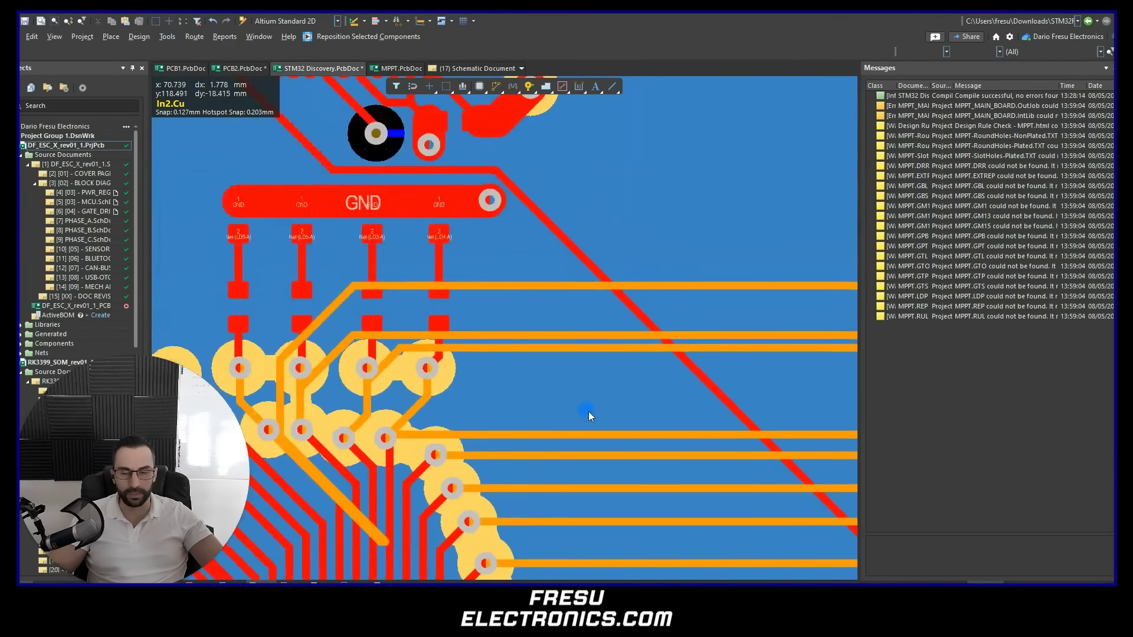
- Examine the PD12 to PD15 traces and the free space around them near the GND-connected LED pads
{"action": "scroll", "coordinate": [585, 407], "scroll_direction": "down", "scroll_amount": 1, "text": "ctrl"}
{"action": "scroll", "coordinate": [578, 383], "scroll_direction": "down", "scroll_amount": 1}
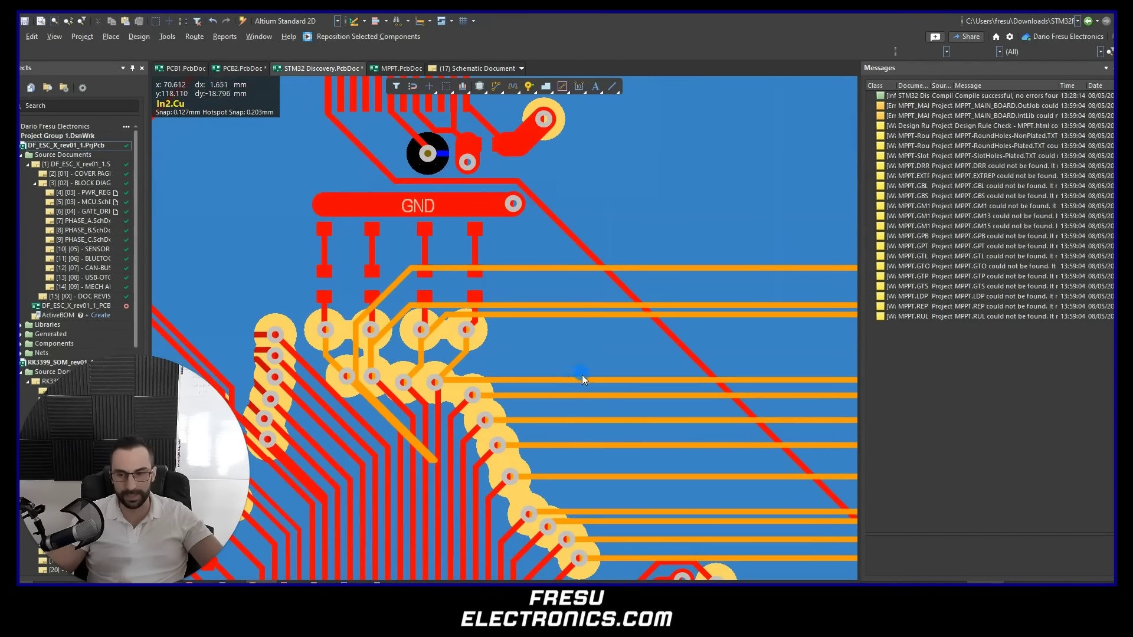
{"action": "right_click_drag", "start_coordinate": [576, 364], "coordinate": [392, 487]}
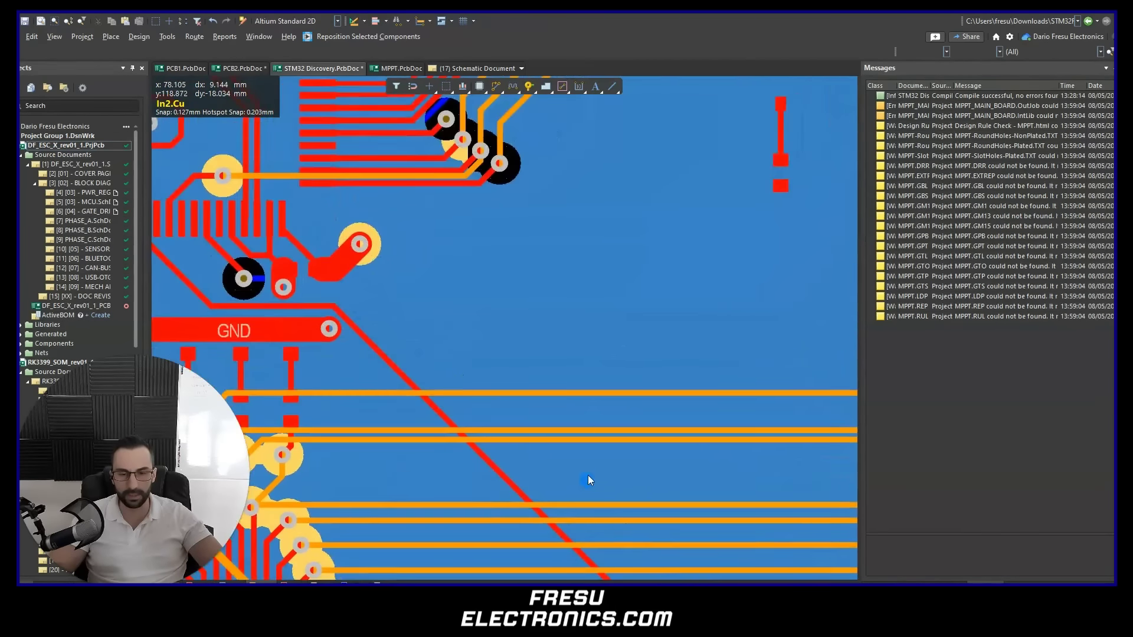
{"action": "scroll", "coordinate": [584, 477], "scroll_direction": "down", "scroll_amount": 2, "text": "ctrl"}
{"action": "right_click_drag", "start_coordinate": [635, 475], "coordinate": [738, 487]}
{"action": "scroll", "coordinate": [502, 444], "scroll_direction": "up", "scroll_amount": 7, "text": "ctrl"}
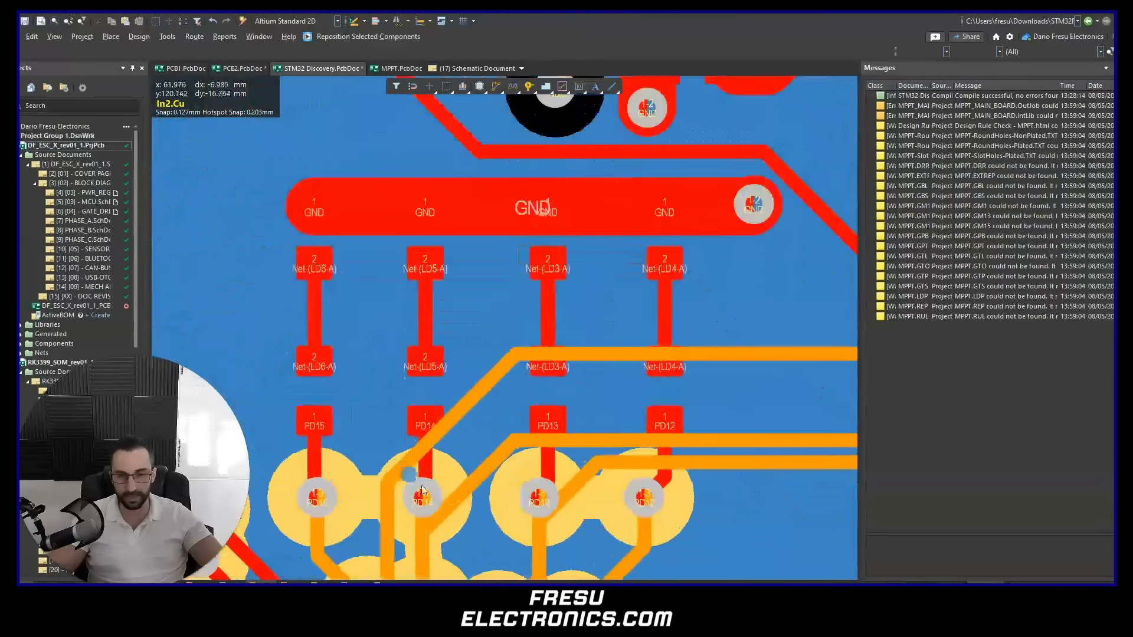
{"action": "right_click_drag", "start_coordinate": [509, 536], "coordinate": [460, 436]}
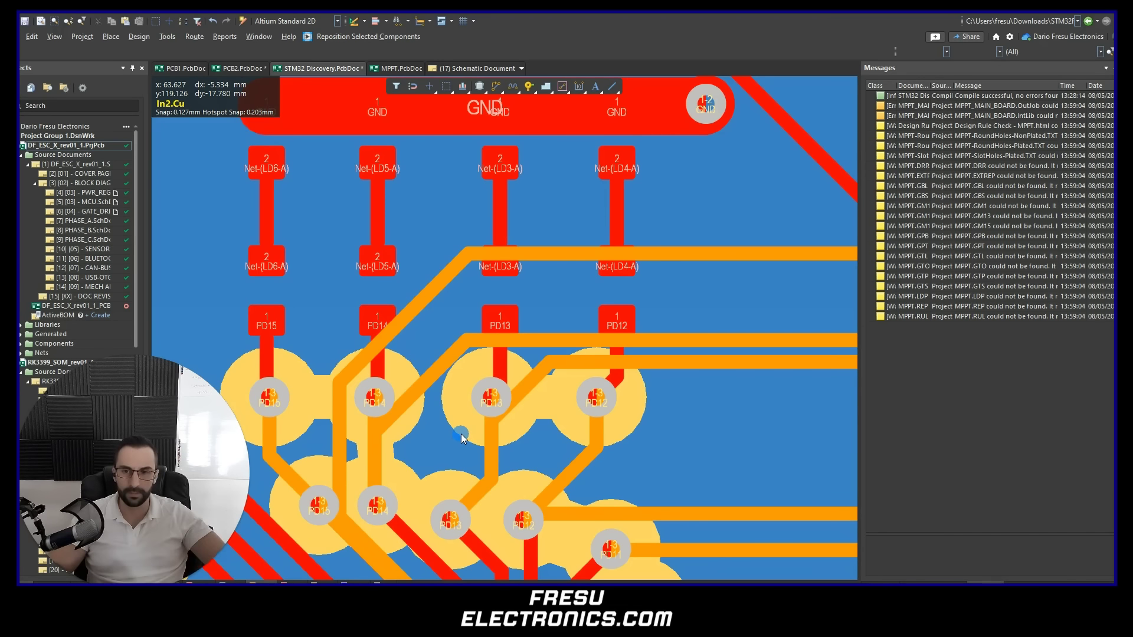
- Move the horizontal segment of the PD14 trace away from PD13, over the PD13 and PD12 pads, to widen their spacing
{"action": "scroll", "coordinate": [703, 409], "scroll_direction": "up", "scroll_amount": 2, "text": "ctrl"}
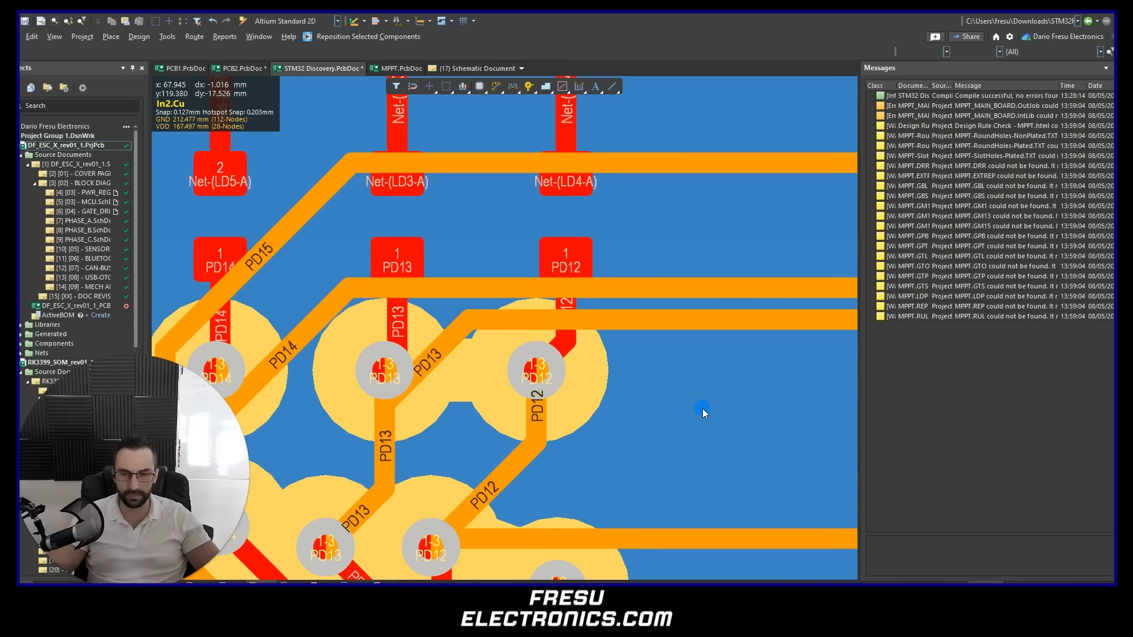
{"action": "right_click_drag", "start_coordinate": [667, 389], "coordinate": [579, 442]}
{"action": "left_click", "coordinate": [584, 344]}
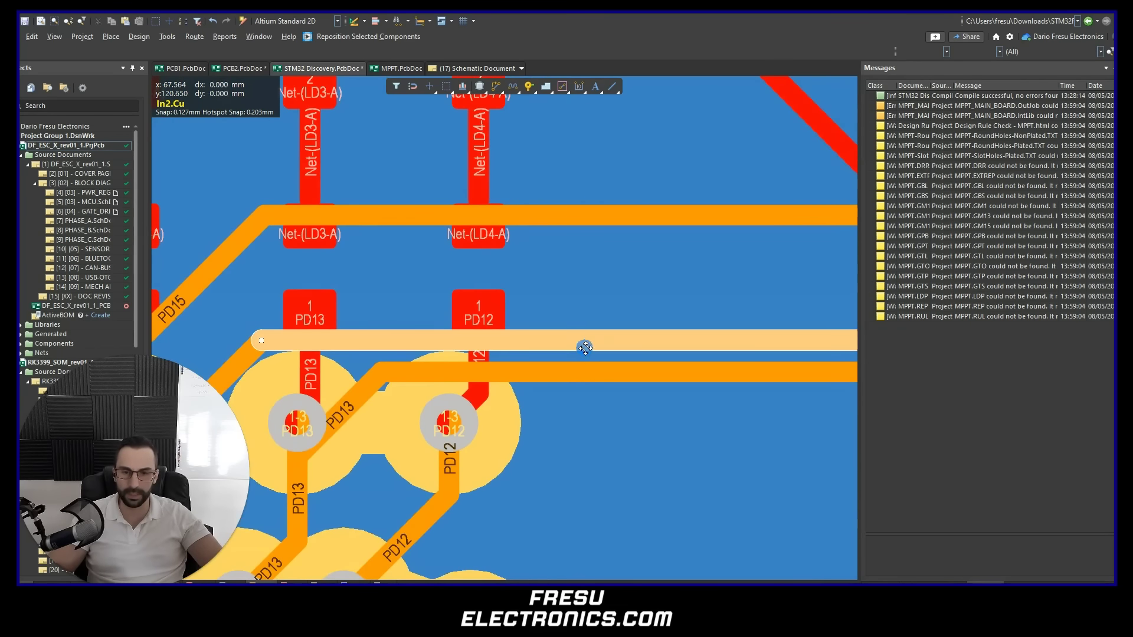
{"action": "left_click_drag", "start_coordinate": [593, 340], "coordinate": [575, 278]}
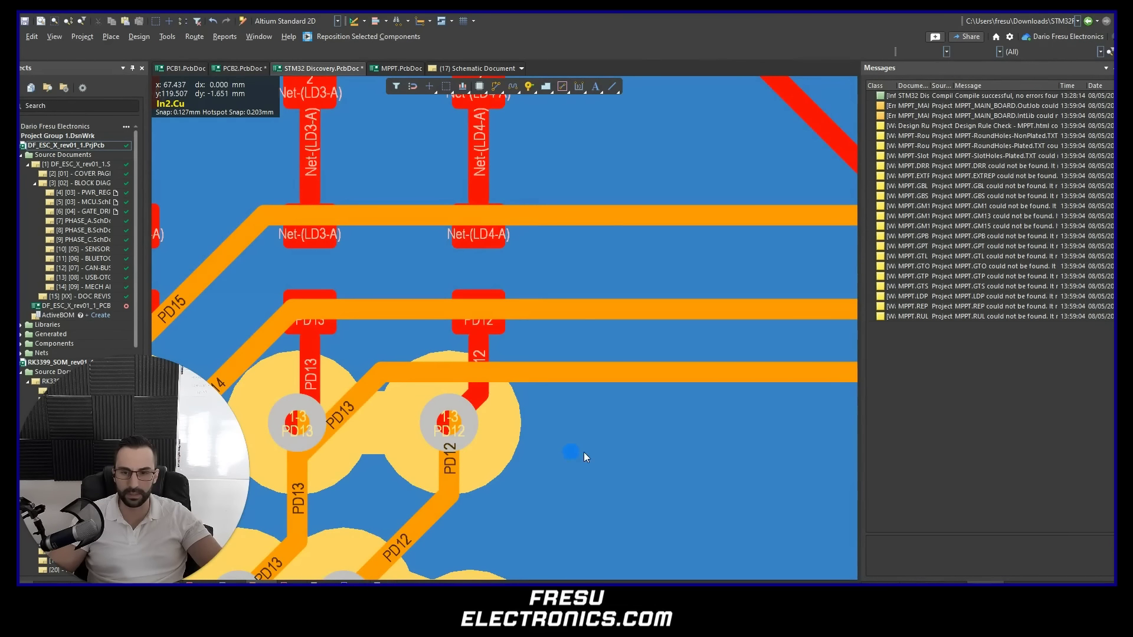
{"action": "right_click_drag", "start_coordinate": [766, 426], "coordinate": [598, 451]}
{"action": "scroll", "coordinate": [563, 380], "scroll_direction": "down", "scroll_amount": 3, "text": "ctrl"}
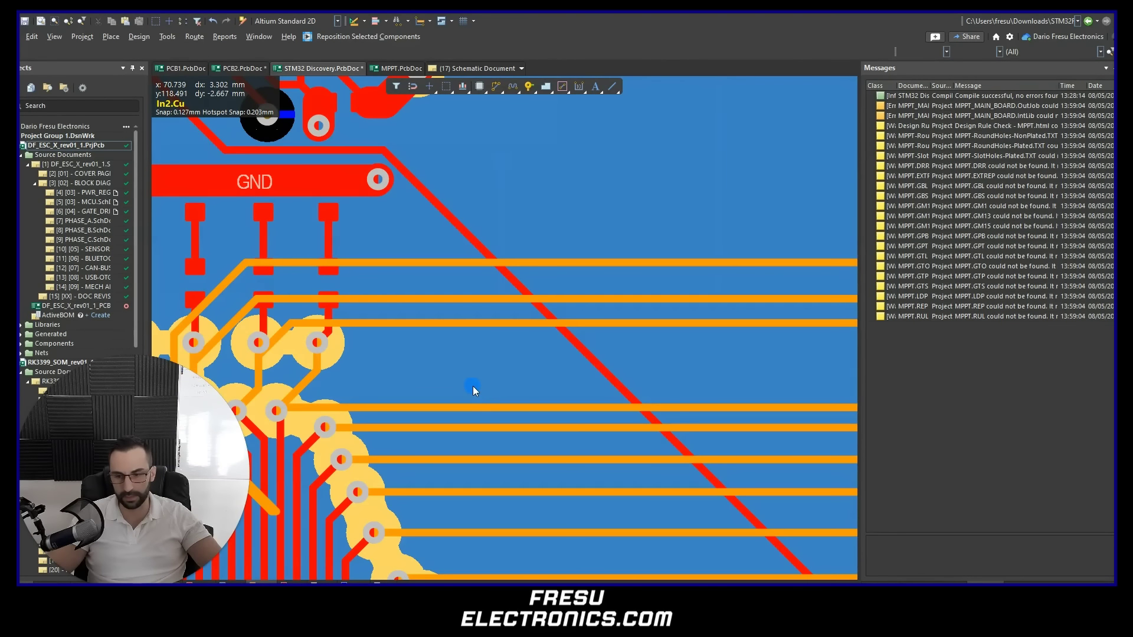
- Switch to the two-layer stackup diagram and mark the electric field lines spreading from the signal trace
{"action": "right_click_drag", "start_coordinate": [472, 386], "coordinate": [459, 334]}
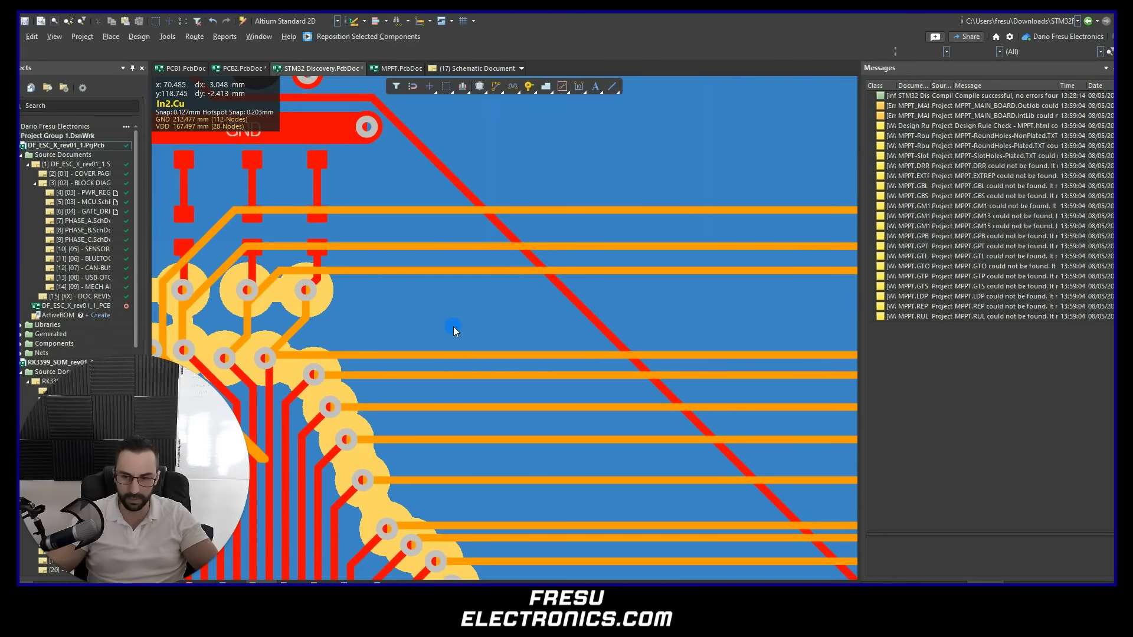
{"action": "scroll", "coordinate": [453, 330], "scroll_direction": "up", "scroll_amount": 2}
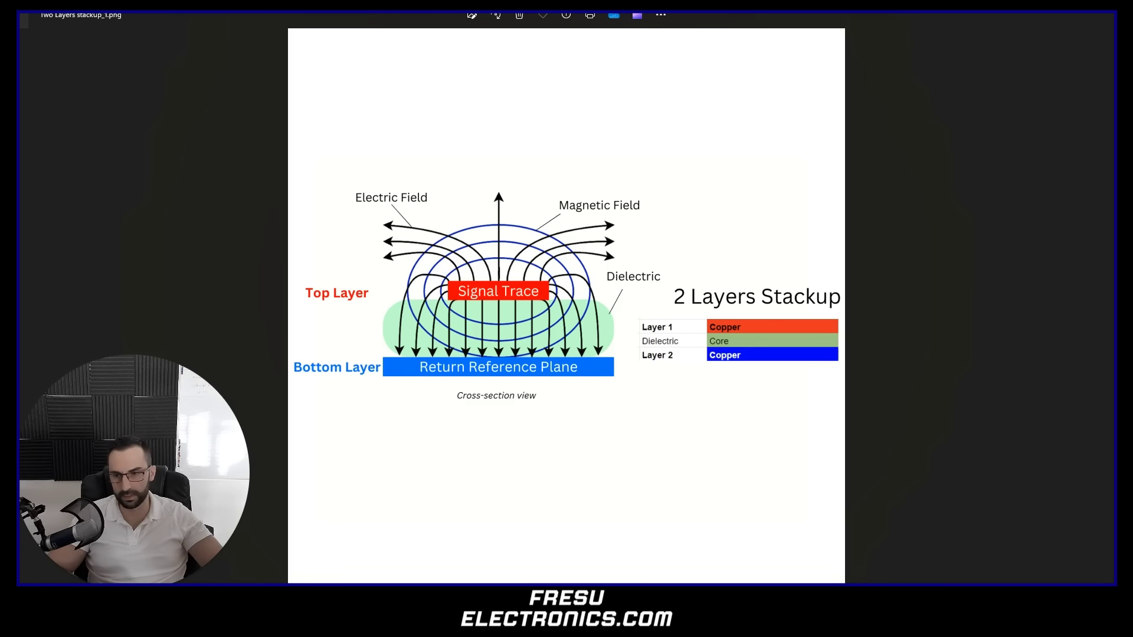
{"action": "mouse_move", "coordinate": [389, 176]}
{"action": "left_mouse_down"}
{"action": "mouse_move", "coordinate": [364, 273]}
{"action": "mouse_move", "coordinate": [385, 176]}
{"action": "left_mouse_up"}
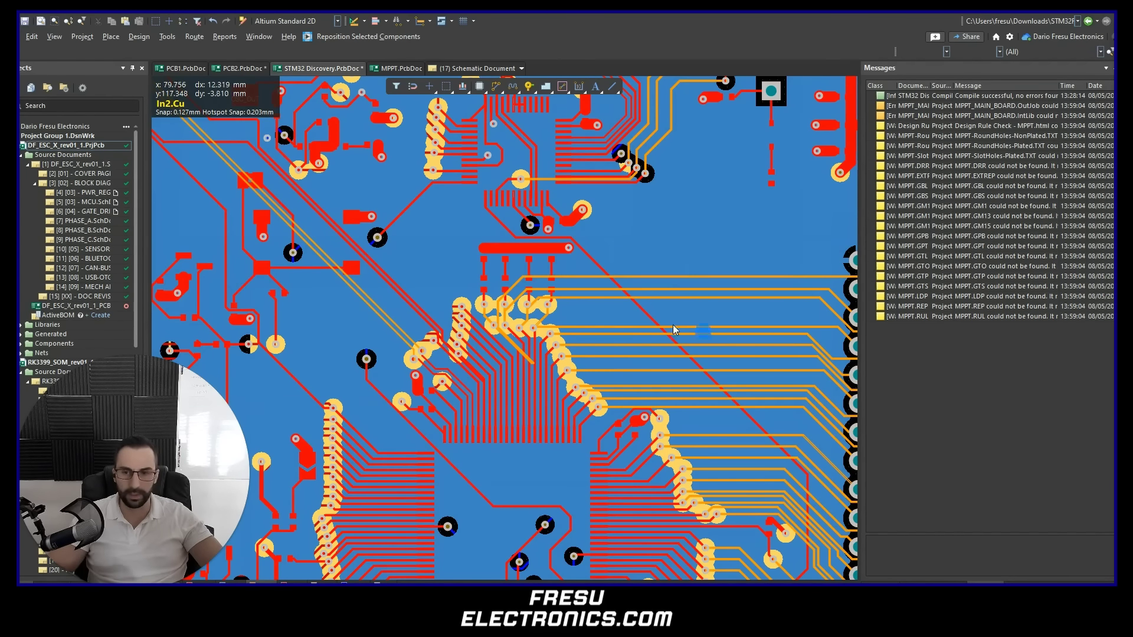
- Return to the STM32 Discovery PCB and draw along the short Net-(LD6-A) trace between its two pads near the GND bar
{"action": "scroll", "coordinate": [506, 282], "scroll_direction": "up", "scroll_amount": 5, "text": "ctrl"}
{"action": "right_click_drag", "start_coordinate": [547, 240], "coordinate": [512, 408]}
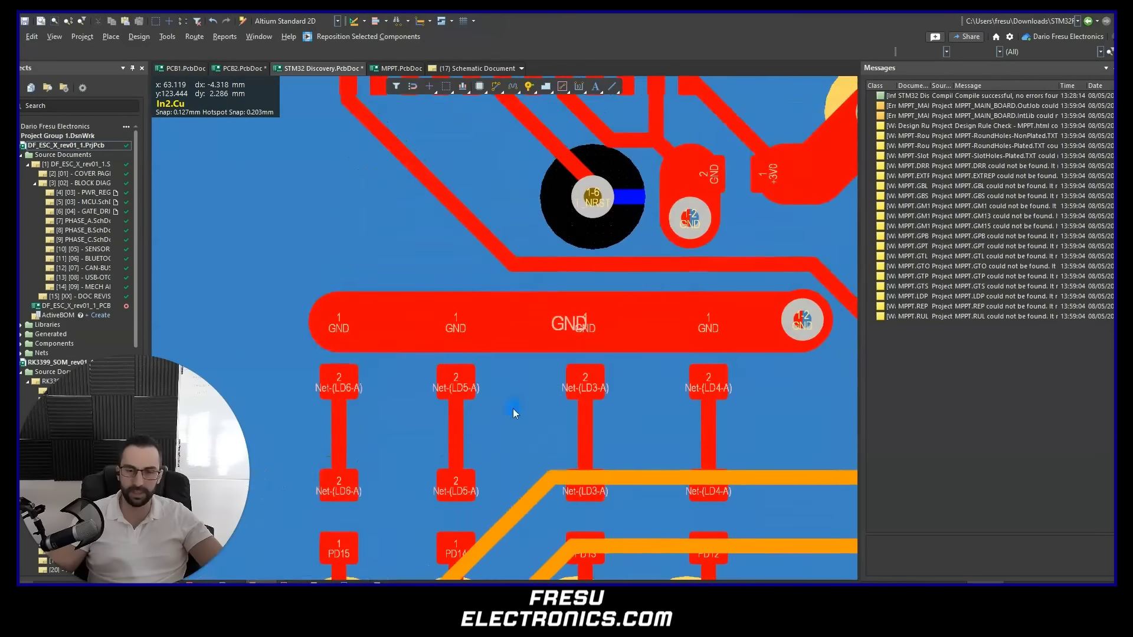
{"action": "right_click_drag", "start_coordinate": [367, 432], "coordinate": [526, 346]}
{"action": "scroll", "coordinate": [525, 346], "scroll_direction": "up", "scroll_amount": 2, "text": "ctrl"}
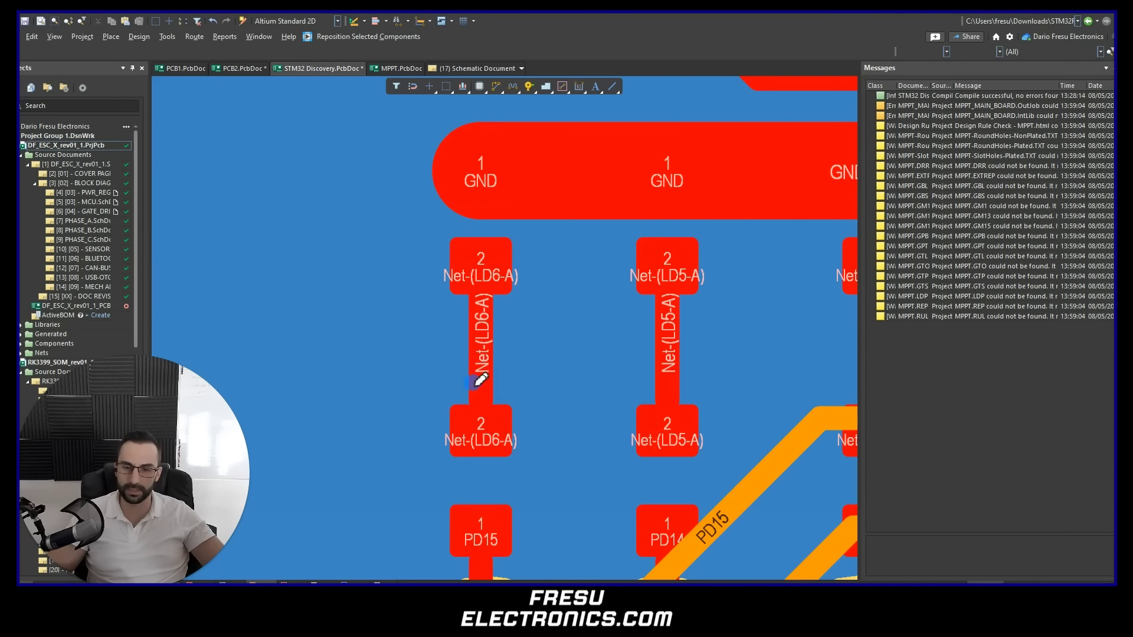
{"action": "mouse_move", "coordinate": [481, 379]}
{"action": "left_mouse_down"}
{"action": "mouse_move", "coordinate": [455, 552]}
{"action": "mouse_move", "coordinate": [552, 388]}
{"action": "mouse_move", "coordinate": [443, 383]}
{"action": "left_mouse_up"}
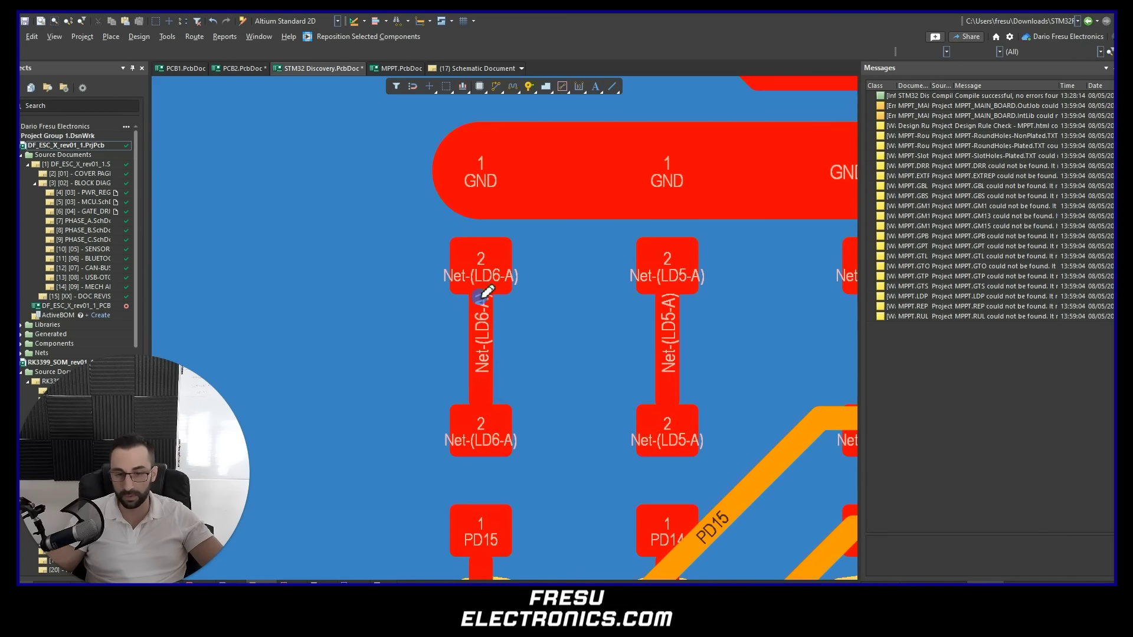
{"action": "left_click_drag", "start_coordinate": [482, 299], "coordinate": [488, 390]}
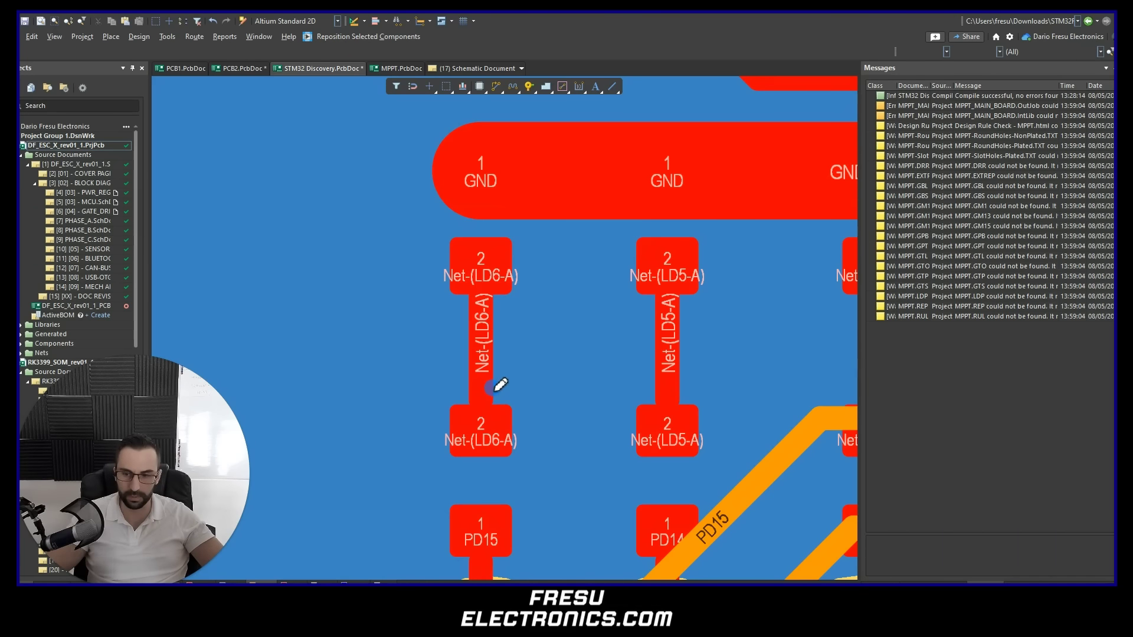
{"action": "left_click_drag", "start_coordinate": [485, 299], "coordinate": [476, 402]}
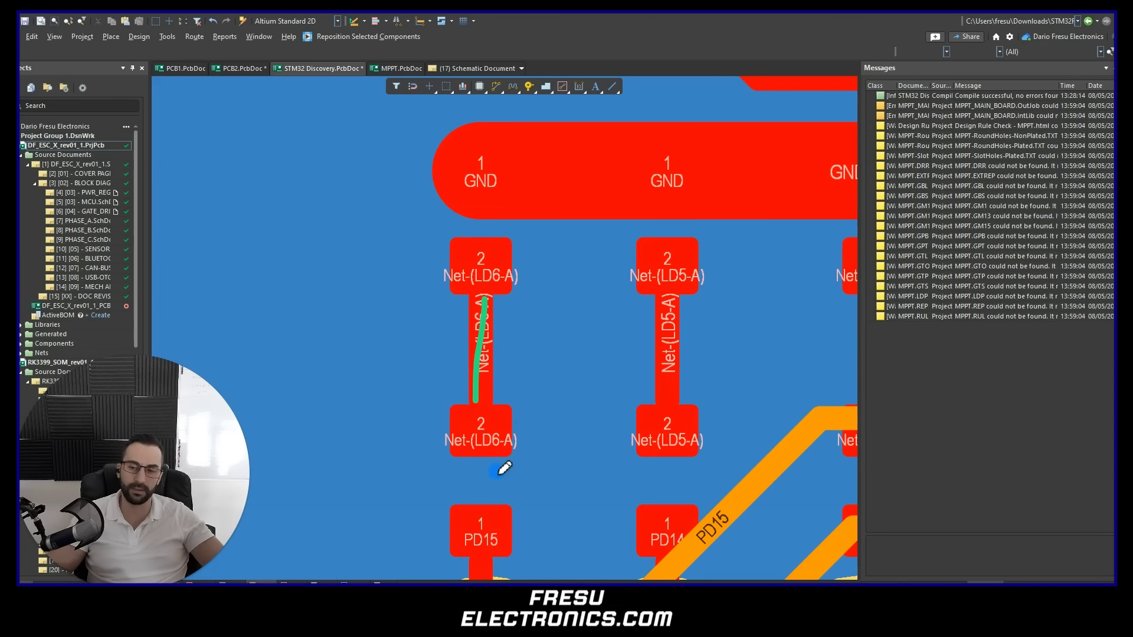
- Circle the pad rows between the LED nets and PD12 to PD15, clear that circle, and mark the Net-(LD6-A) trace
{"action": "mouse_move", "coordinate": [470, 265]}
{"action": "left_mouse_down"}
{"action": "mouse_move", "coordinate": [288, 297]}
{"action": "mouse_move", "coordinate": [416, 385]}
{"action": "mouse_move", "coordinate": [726, 389]}
{"action": "mouse_move", "coordinate": [743, 287]}
{"action": "mouse_move", "coordinate": [469, 260]}
{"action": "left_mouse_up"}
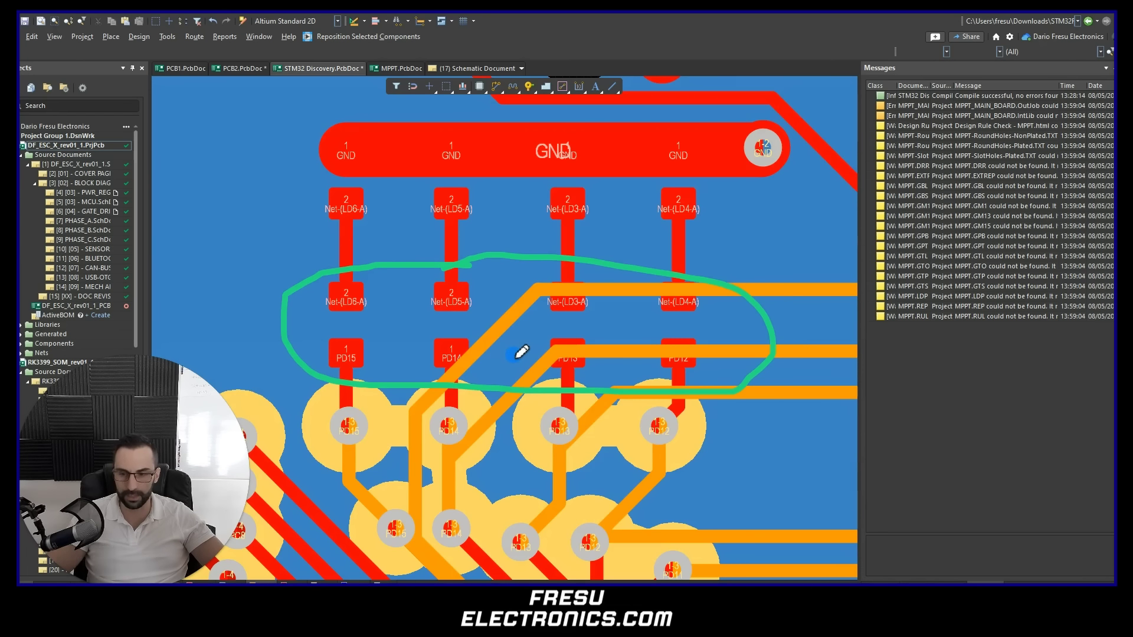
{"action": "key", "text": "ctrl+z"}
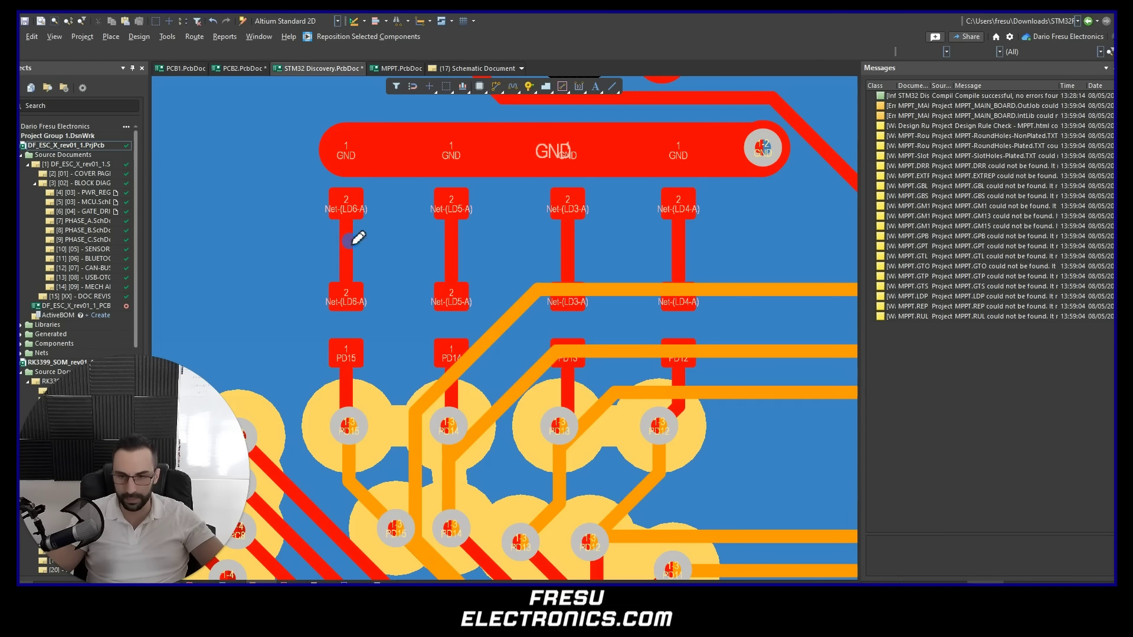
{"action": "left_click_drag", "start_coordinate": [345, 224], "coordinate": [347, 291]}
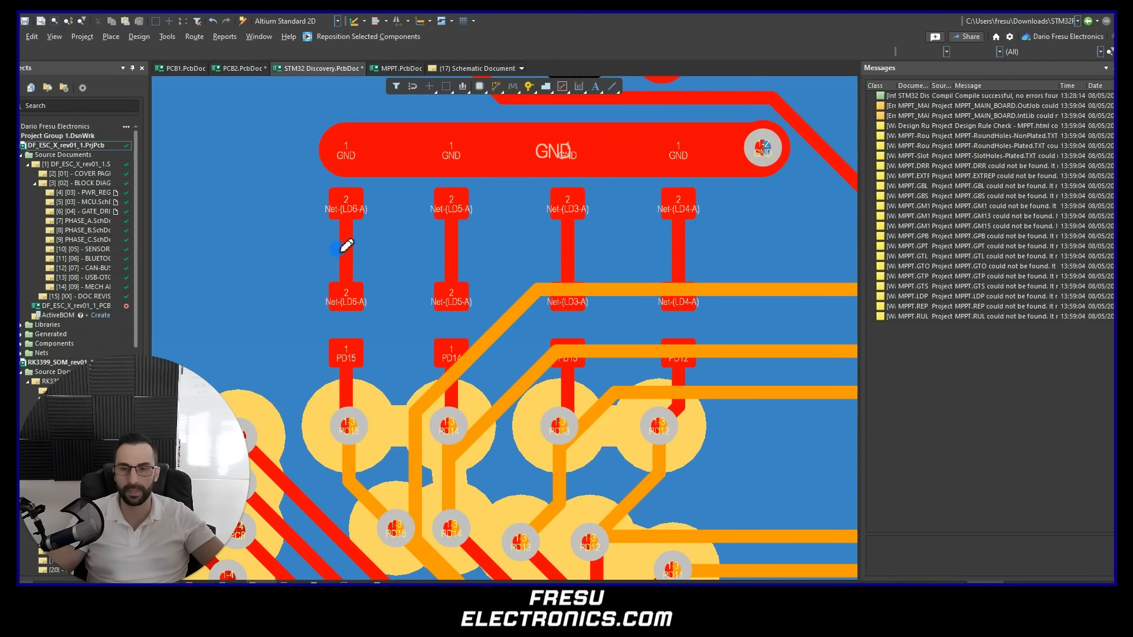
{"action": "scroll", "coordinate": [550, 408], "scroll_direction": "down", "scroll_amount": 5, "text": "ctrl"}
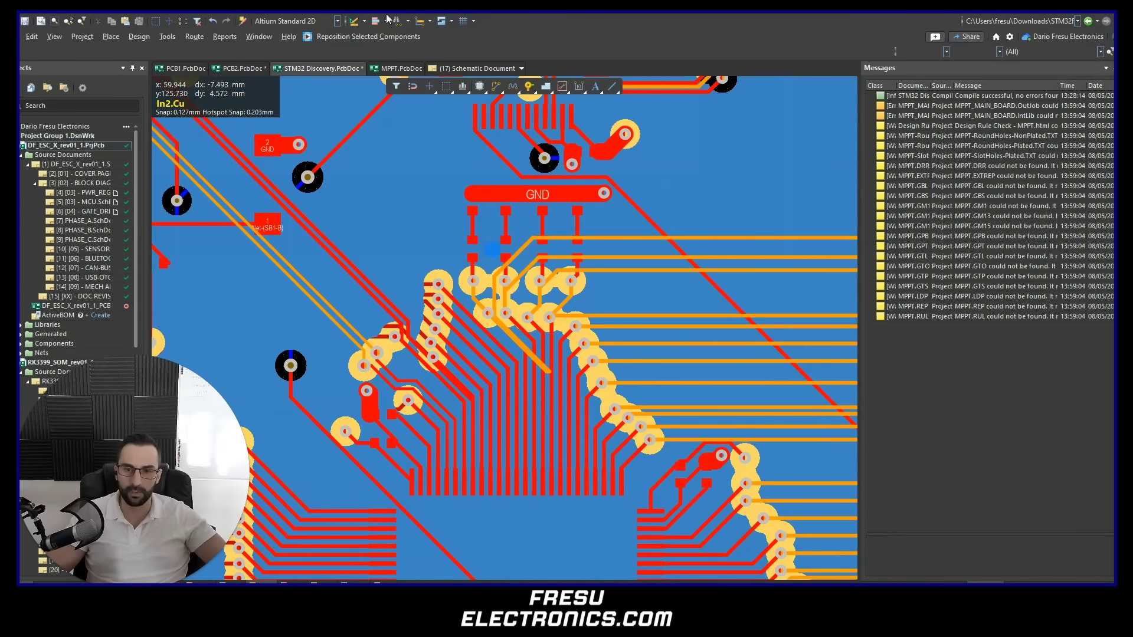
{"action": "scroll", "coordinate": [428, 283], "scroll_direction": "up", "scroll_amount": 5, "text": "ctrl"}
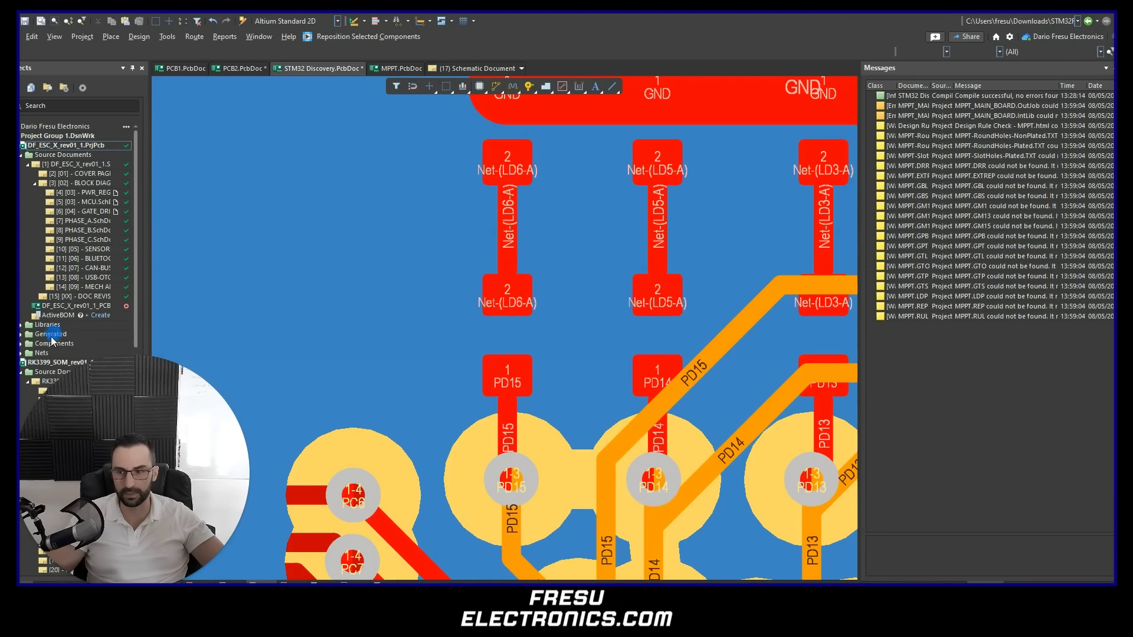
{"action": "mouse_move", "coordinate": [554, 183]}
{"action": "left_mouse_down"}
{"action": "mouse_move", "coordinate": [526, 285]}
{"action": "mouse_move", "coordinate": [531, 180]}
{"action": "left_mouse_up"}
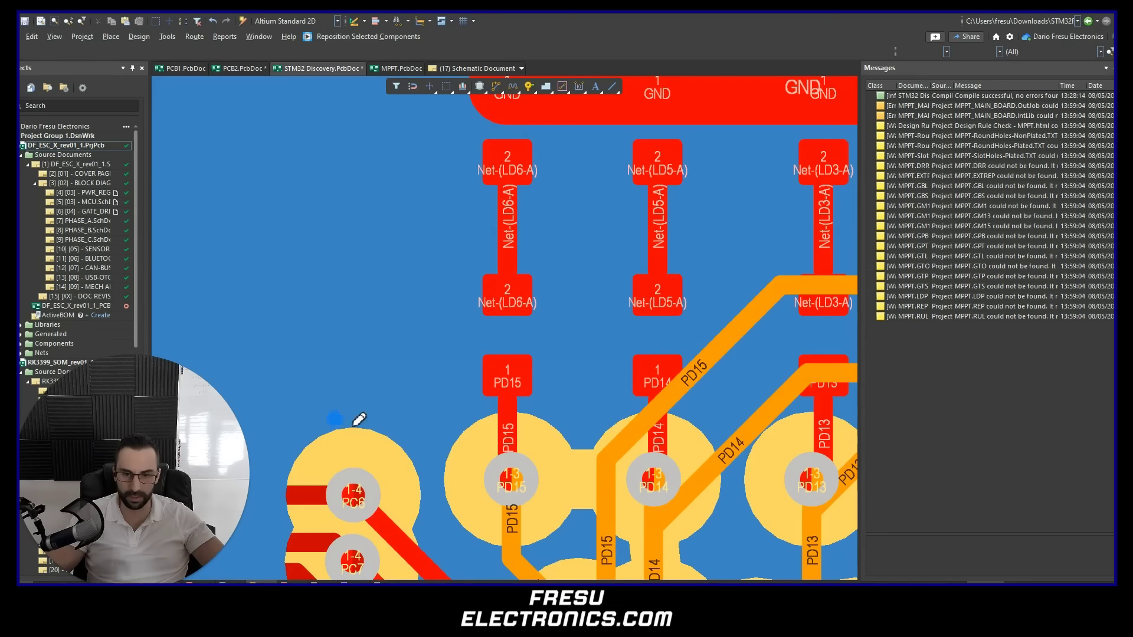
{"action": "scroll", "coordinate": [429, 463], "scroll_direction": "down", "scroll_amount": 3, "text": "ctrl"}
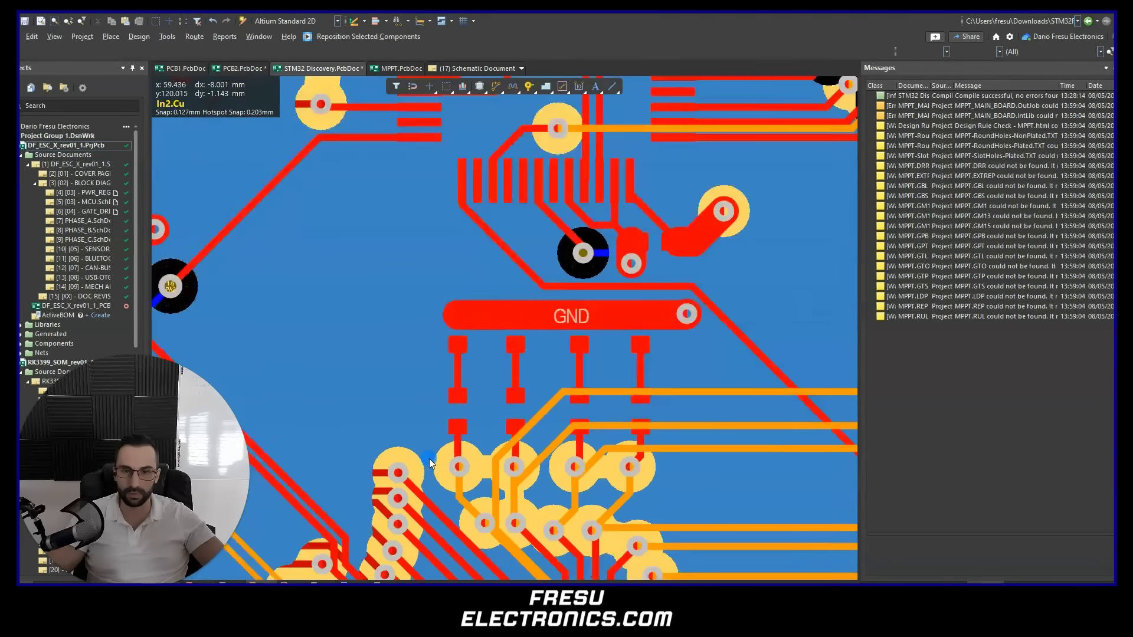
- Examine how the GND pad beside the Net-(D4-A) pad connects to its adjacent GND via
{"action": "scroll", "coordinate": [430, 463], "scroll_direction": "down", "scroll_amount": 2, "text": "ctrl"}
{"action": "right_click_drag", "start_coordinate": [311, 289], "coordinate": [526, 485]}
{"action": "scroll", "coordinate": [490, 391], "scroll_direction": "up", "scroll_amount": 5, "text": "ctrl"}
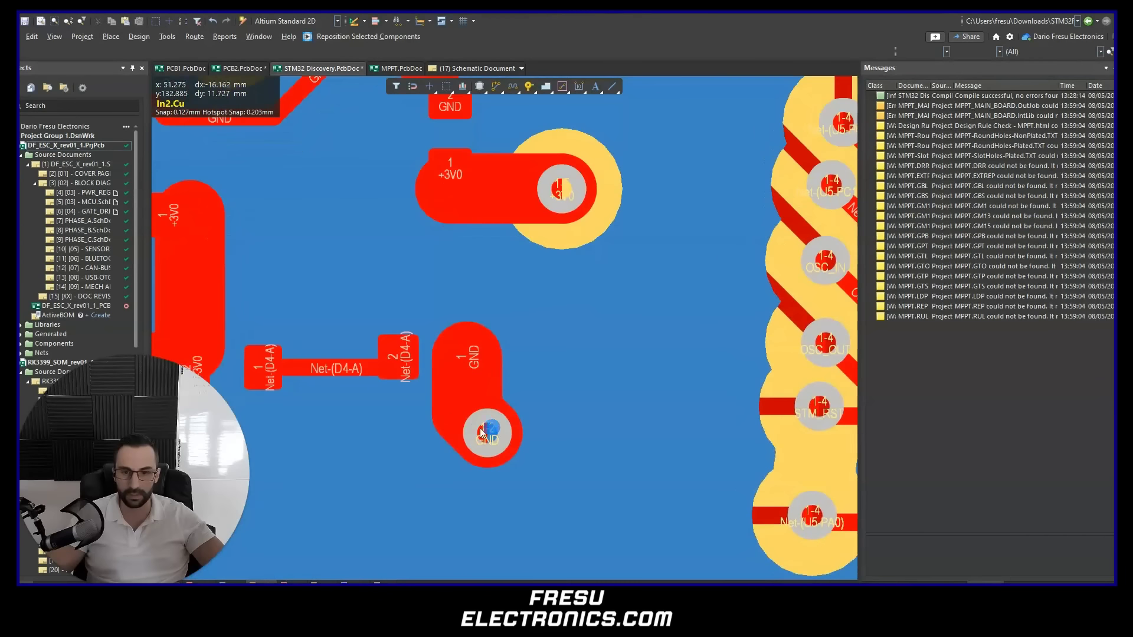
{"action": "scroll", "coordinate": [482, 433], "scroll_direction": "up", "scroll_amount": 2, "text": "ctrl"}
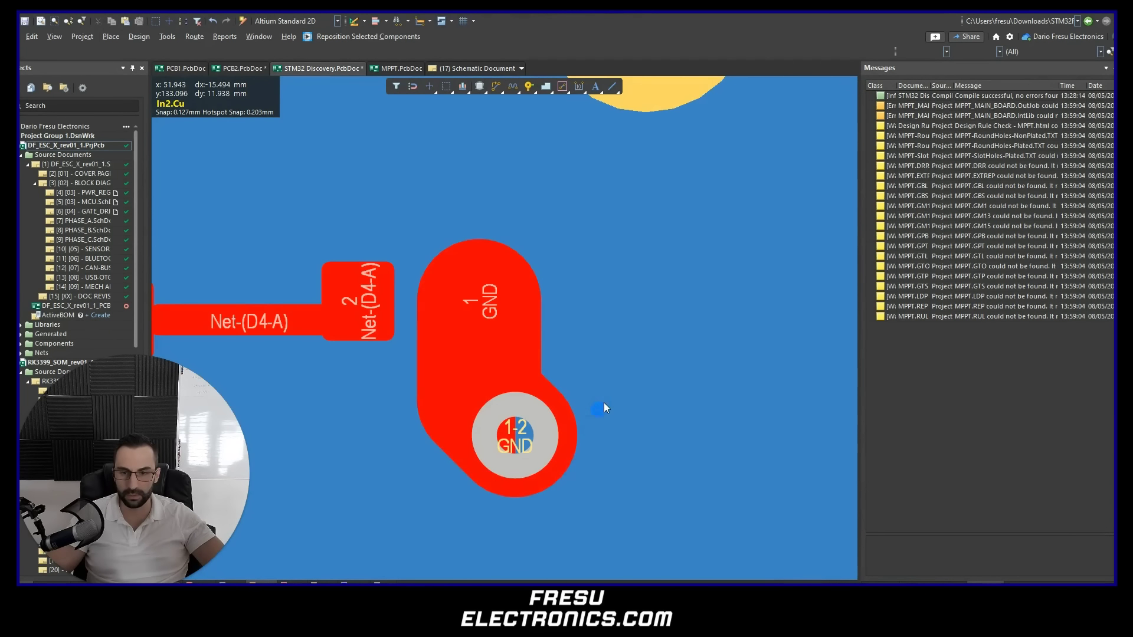
{"action": "scroll", "coordinate": [604, 404], "scroll_direction": "down", "scroll_amount": 3, "text": "ctrl"}
{"action": "key", "text": "ctrl+w"}
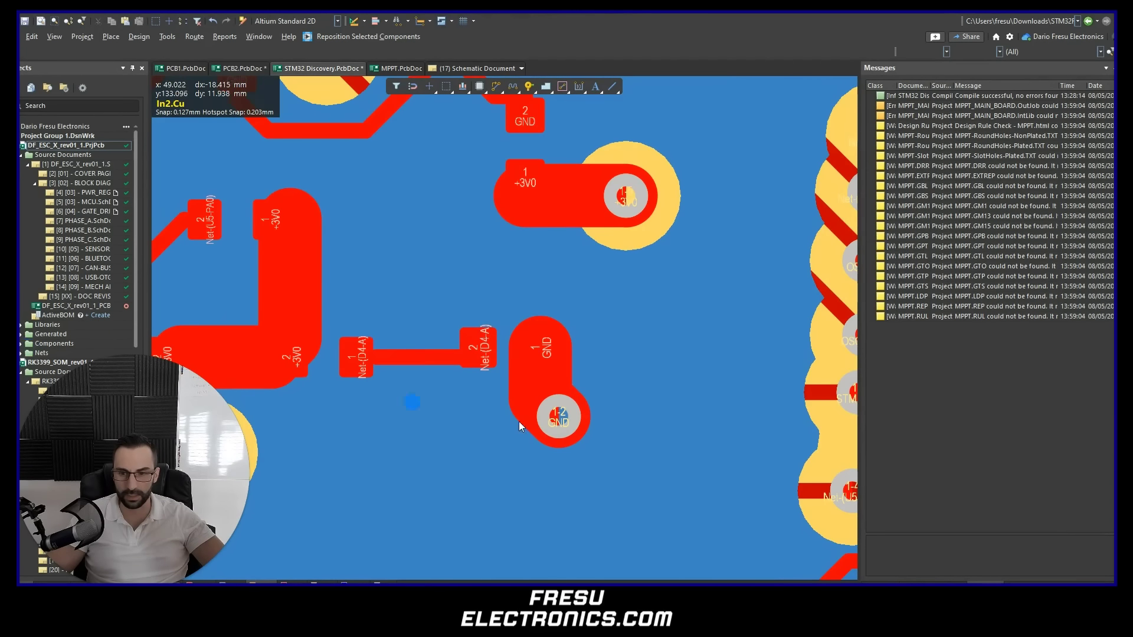
{"action": "left_click", "coordinate": [537, 364]}
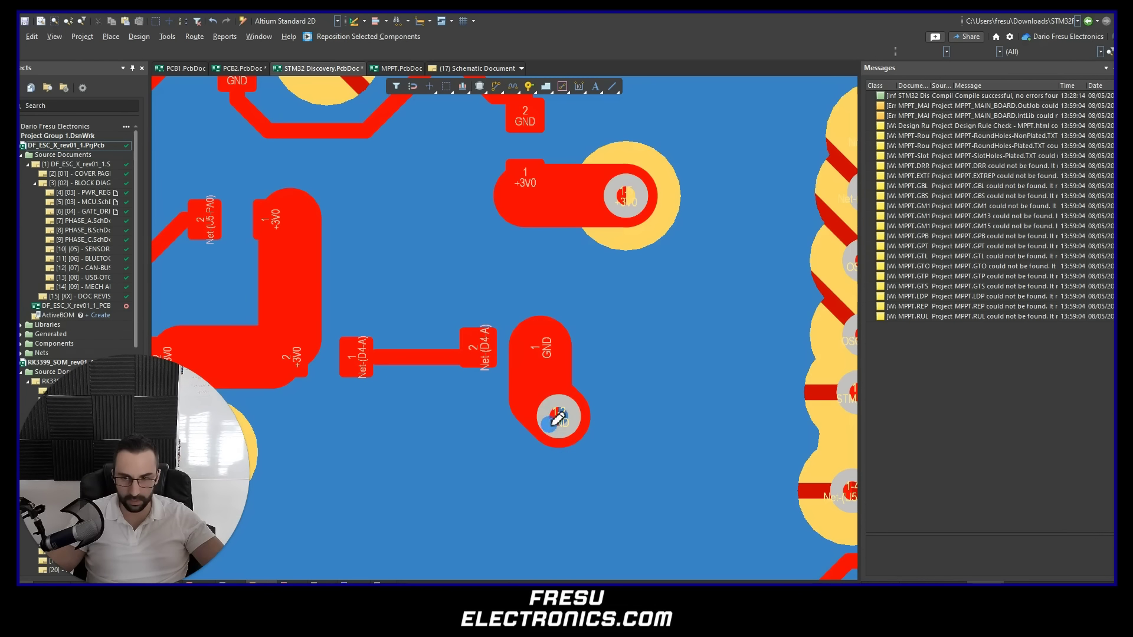
- Circle the GND pad, trace and via opposite the Net-(U5-PC13) pad, and draw the current path along the Net-(U5-PC13) trace
{"action": "scroll", "coordinate": [500, 307], "scroll_direction": "up", "scroll_amount": 1}
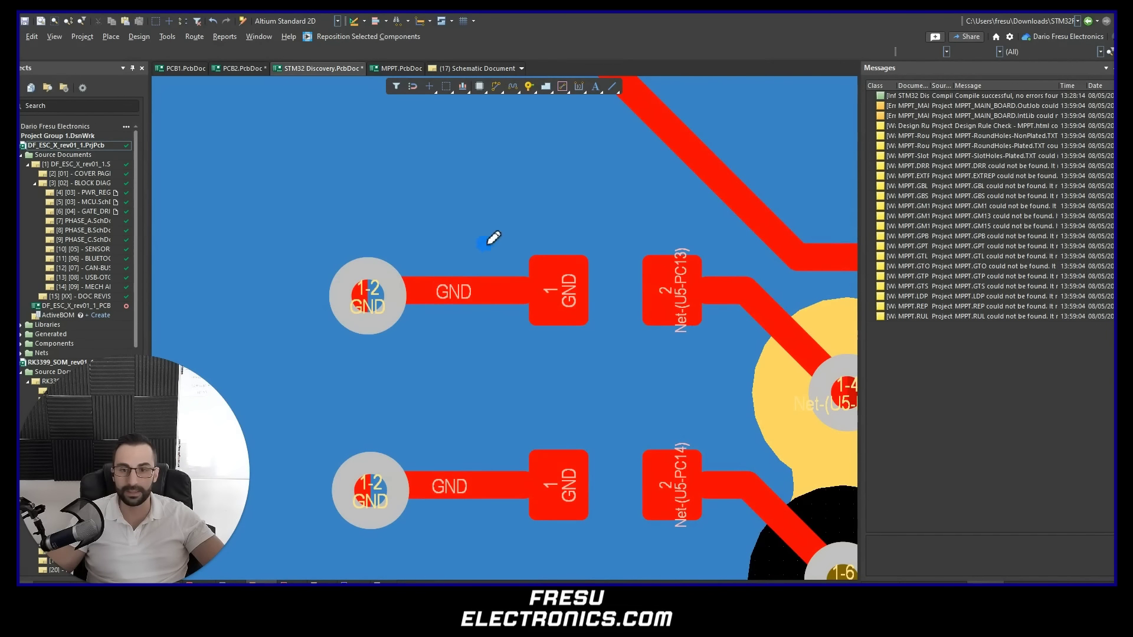
{"action": "mouse_move", "coordinate": [381, 215]}
{"action": "left_mouse_down"}
{"action": "mouse_move", "coordinate": [435, 385]}
{"action": "mouse_move", "coordinate": [506, 223]}
{"action": "mouse_move", "coordinate": [370, 227]}
{"action": "left_mouse_up"}
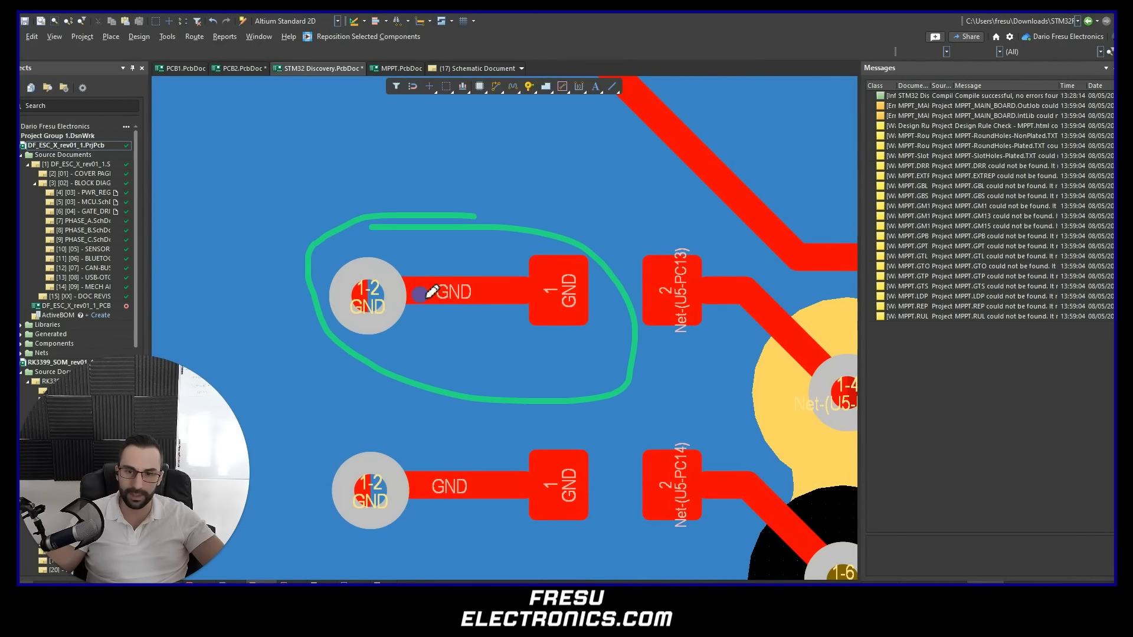
{"action": "left_click_drag", "start_coordinate": [736, 349], "coordinate": [719, 335]}
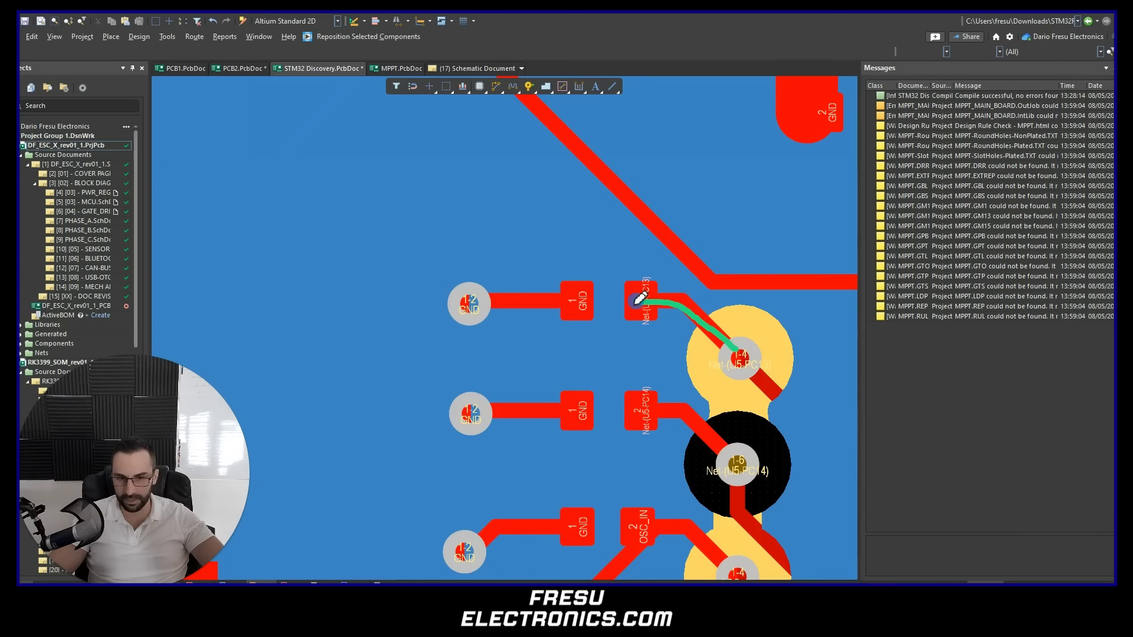
- Sketch current I, impedance Z and voltage V over the GND connection opposite Net-(U5-PC13), circle them, and clear the sketch
{"action": "mouse_move", "coordinate": [641, 298]}
{"action": "left_mouse_down"}
{"action": "mouse_move", "coordinate": [536, 293]}
{"action": "mouse_move", "coordinate": [539, 260]}
{"action": "mouse_move", "coordinate": [536, 344]}
{"action": "mouse_move", "coordinate": [532, 272]}
{"action": "mouse_move", "coordinate": [537, 282]}
{"action": "mouse_move", "coordinate": [650, 273]}
{"action": "mouse_move", "coordinate": [583, 286]}
{"action": "mouse_move", "coordinate": [640, 261]}
{"action": "left_mouse_up"}
{"action": "left_click_drag", "start_coordinate": [608, 228], "coordinate": [634, 228]}
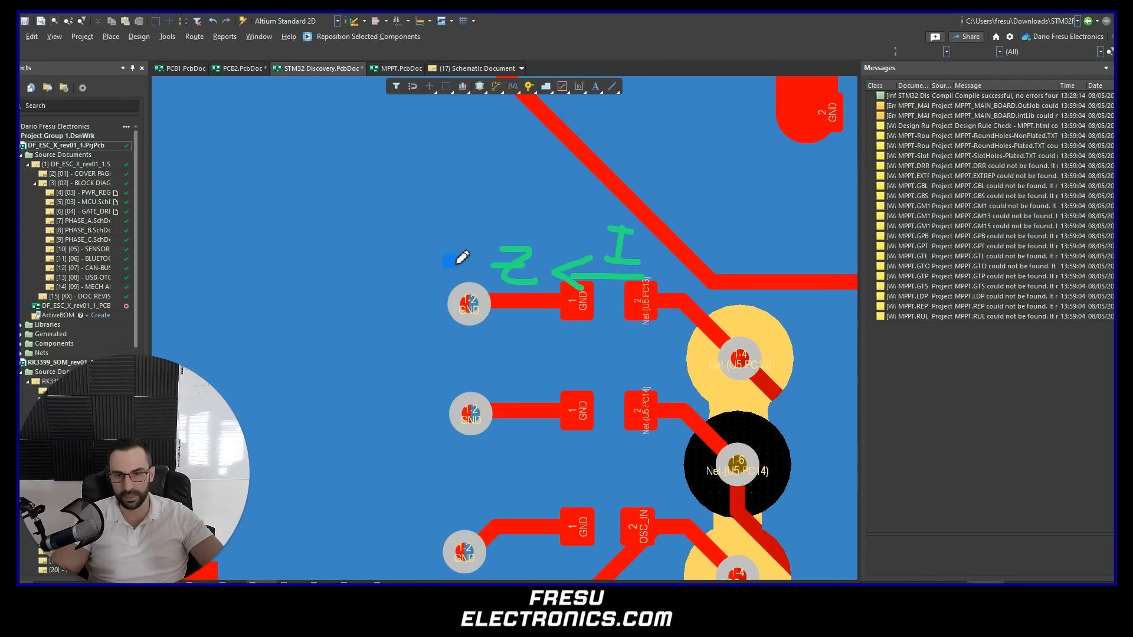
{"action": "left_click_drag", "start_coordinate": [460, 262], "coordinate": [538, 243]}
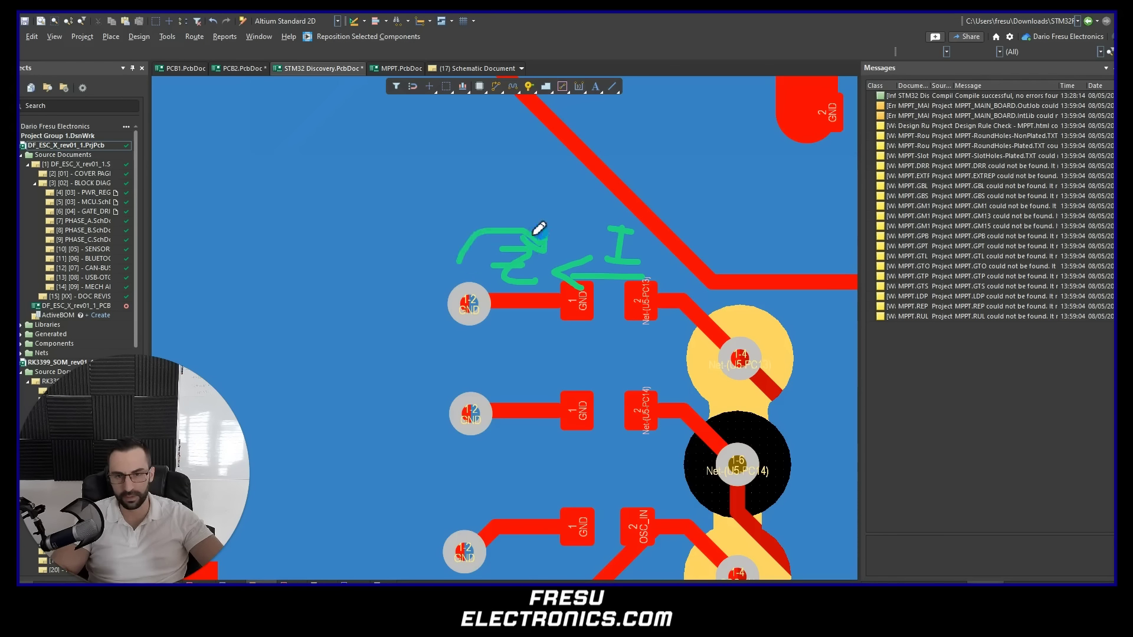
{"action": "mouse_move", "coordinate": [476, 193]}
{"action": "left_mouse_down"}
{"action": "mouse_move", "coordinate": [505, 189]}
{"action": "mouse_move", "coordinate": [564, 310]}
{"action": "mouse_move", "coordinate": [463, 165]}
{"action": "mouse_move", "coordinate": [419, 180]}
{"action": "left_mouse_up"}
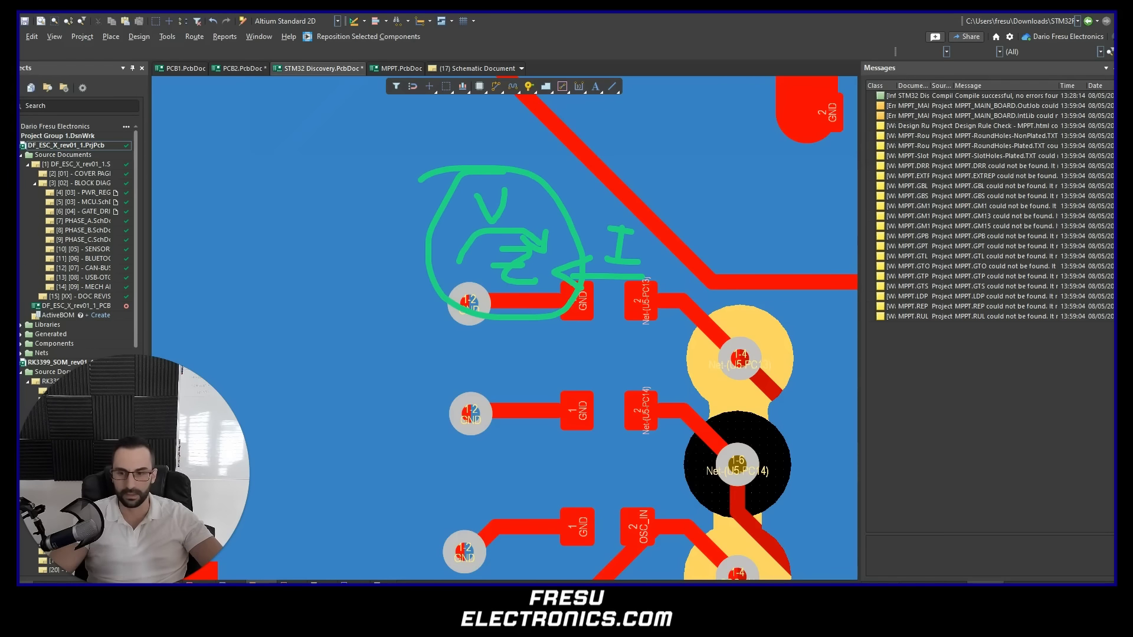
{"action": "key", "text": "Escape"}
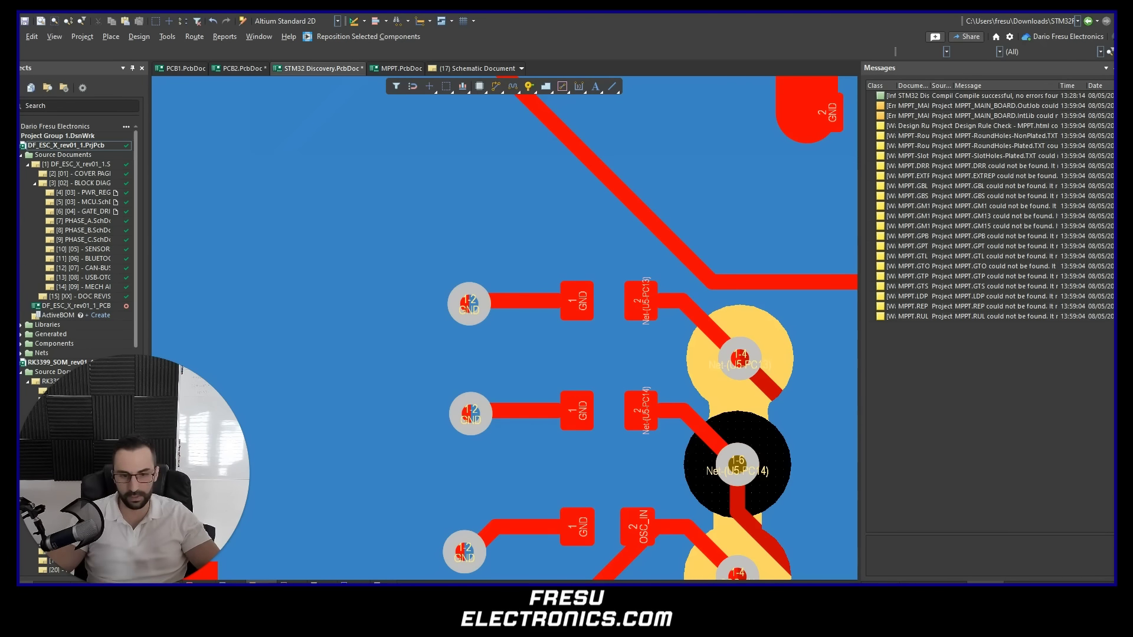
- Move the GND via opposite Net-(U5-PC13) close to its GND pad to shorten the connecting trace
{"action": "scroll", "coordinate": [407, 296], "scroll_direction": "up", "scroll_amount": 1, "text": "ctrl"}
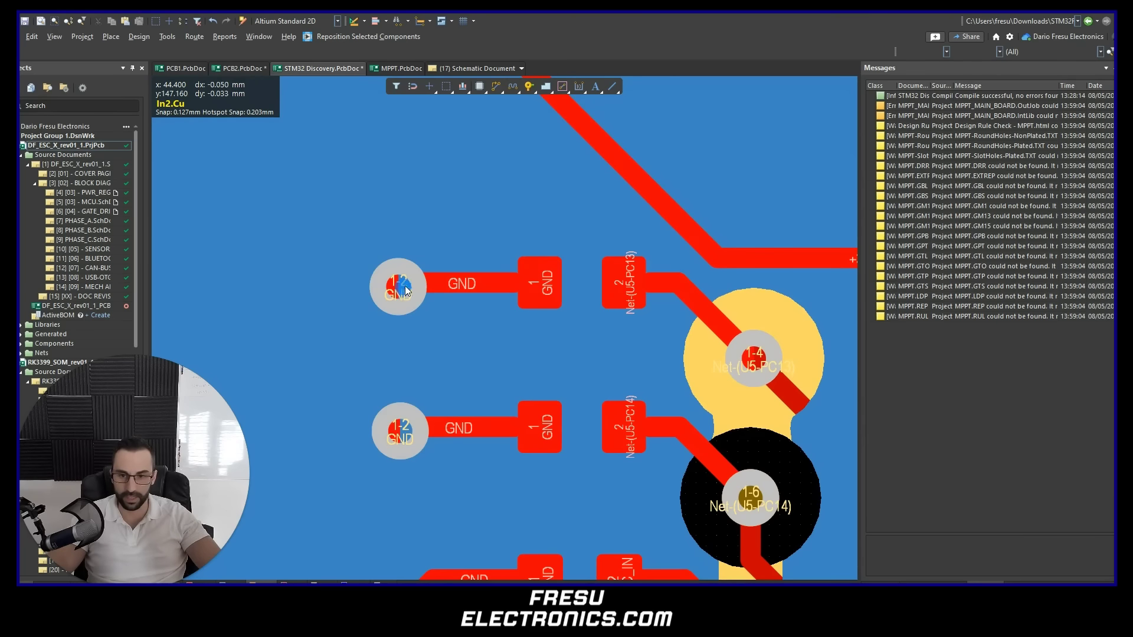
{"action": "left_click_drag", "start_coordinate": [406, 291], "coordinate": [493, 288]}
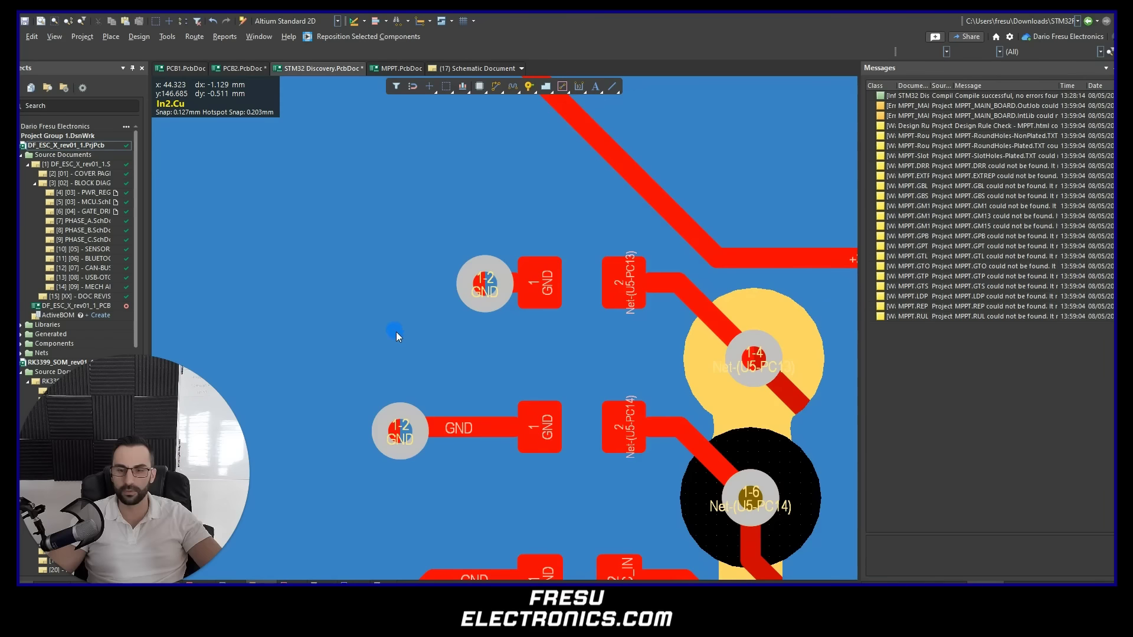
{"action": "scroll", "coordinate": [455, 361], "scroll_direction": "down", "scroll_amount": 2, "text": "ctrl"}
{"action": "scroll", "coordinate": [455, 361], "scroll_direction": "down", "scroll_amount": 4, "text": "ctrl"}
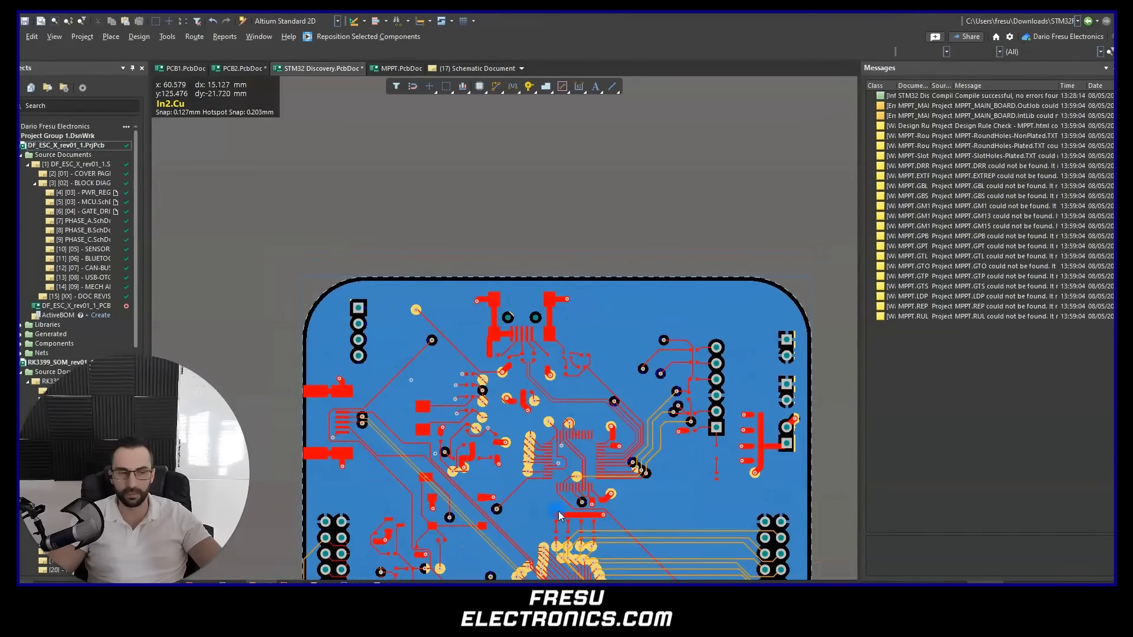
- Open the PWR_REGULATORS schematic and sketch the current loop from U9's SW pin through L1 and C55 back through GND
{"action": "scroll", "coordinate": [552, 509], "scroll_direction": "up", "scroll_amount": 3, "text": "ctrl"}
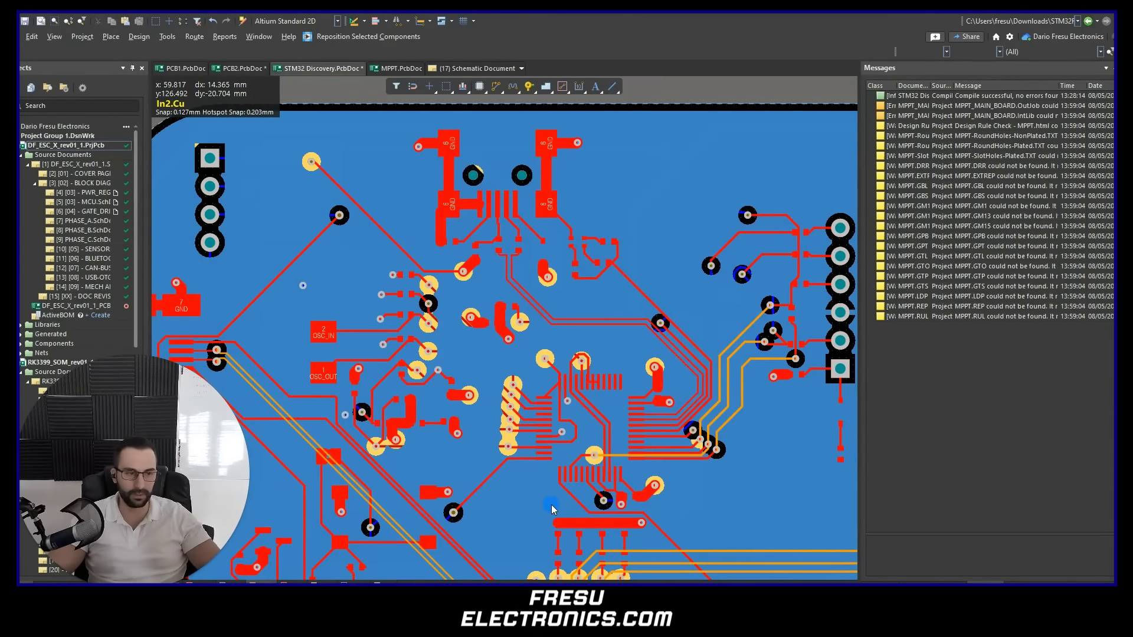
{"action": "scroll", "coordinate": [358, 361], "scroll_direction": "down", "scroll_amount": 2, "text": "ctrl"}
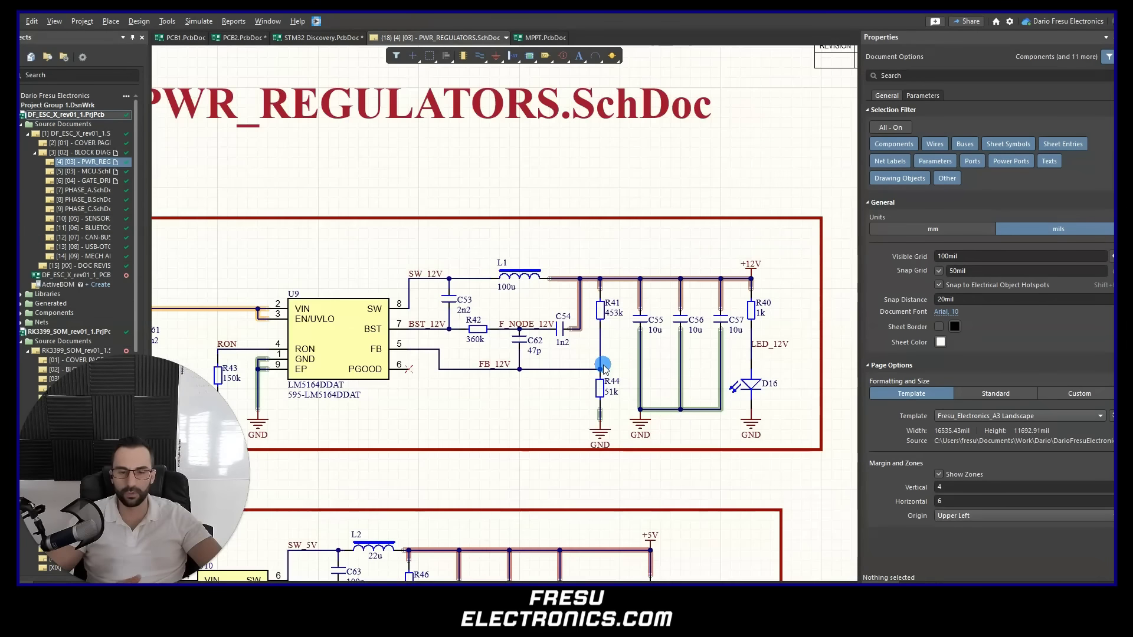
{"action": "scroll", "coordinate": [456, 374], "scroll_direction": "up", "scroll_amount": 2, "text": "ctrl"}
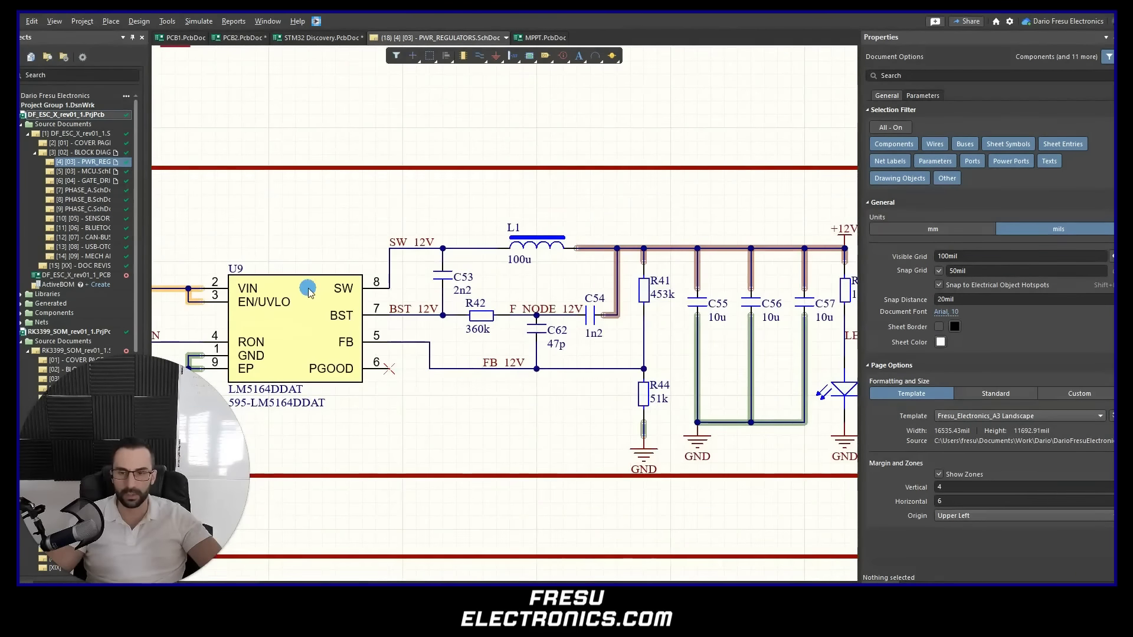
{"action": "mouse_move", "coordinate": [408, 279]}
{"action": "left_mouse_down"}
{"action": "mouse_move", "coordinate": [471, 241]}
{"action": "mouse_move", "coordinate": [692, 247]}
{"action": "mouse_move", "coordinate": [695, 412]}
{"action": "mouse_move", "coordinate": [275, 420]}
{"action": "mouse_move", "coordinate": [260, 353]}
{"action": "mouse_move", "coordinate": [413, 276]}
{"action": "left_mouse_up"}
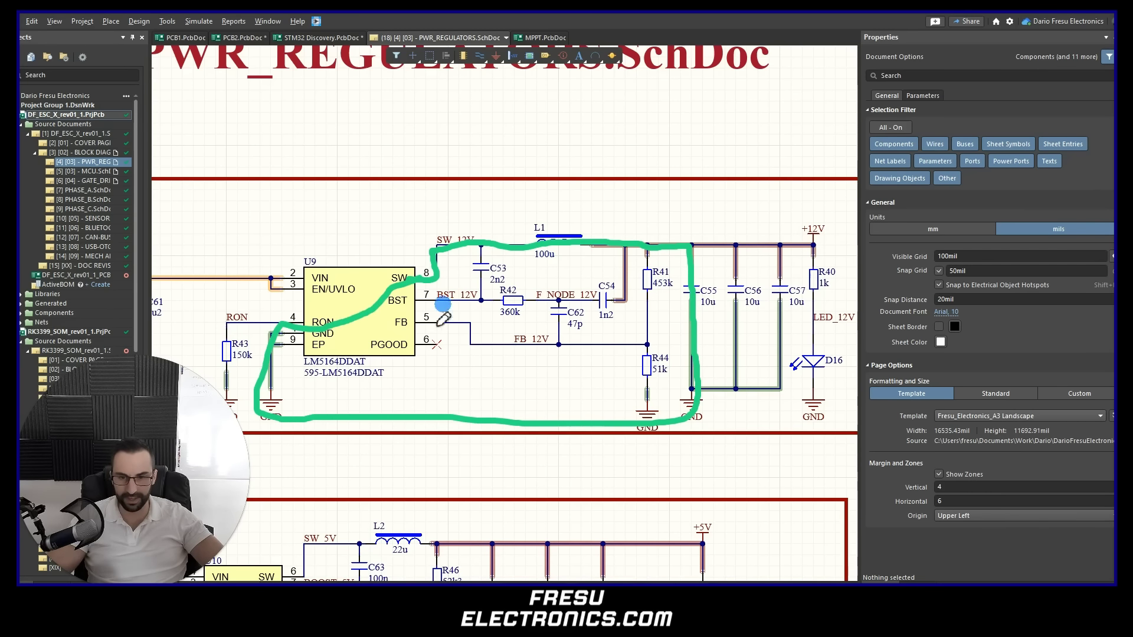
- Clear the current loop sketch and circle inductor L1 in the 12 V regulator circuit
{"action": "key", "text": "ctrl+z"}
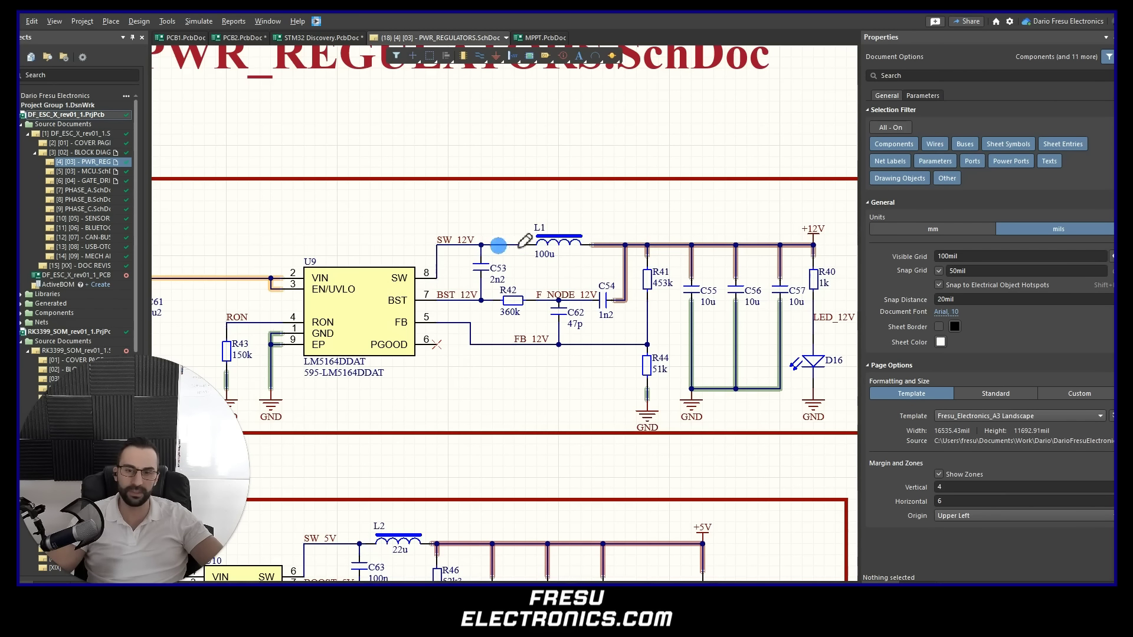
{"action": "mouse_move", "coordinate": [548, 217]}
{"action": "left_mouse_down"}
{"action": "mouse_move", "coordinate": [508, 232]}
{"action": "mouse_move", "coordinate": [487, 205]}
{"action": "left_mouse_up"}
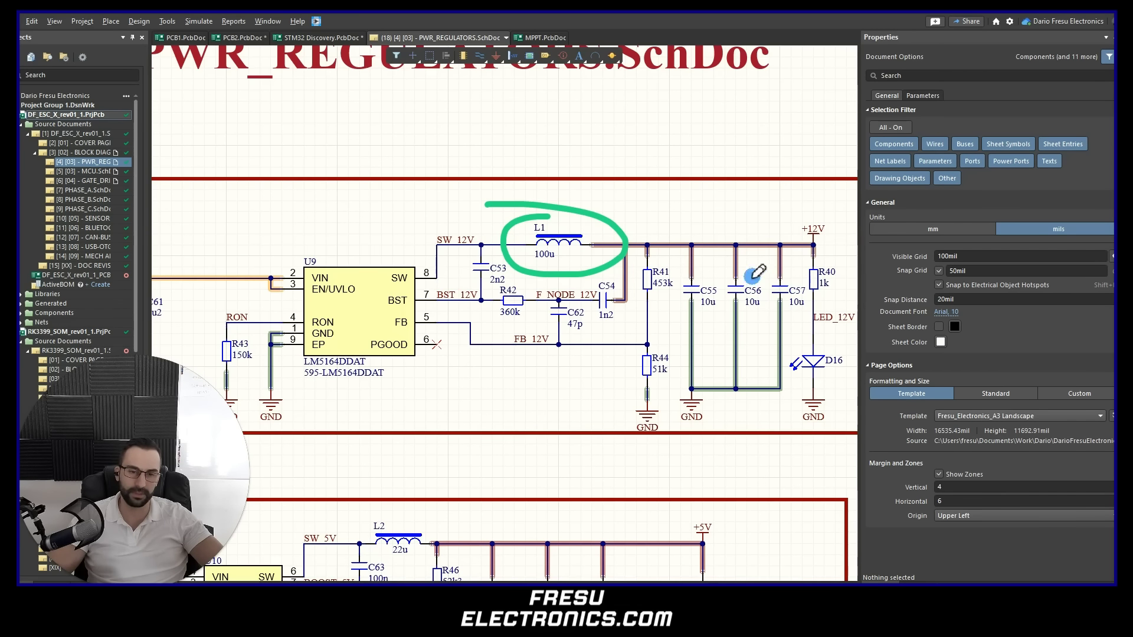
- Circle output capacitor C55, clear the markings, and sketch a stroke across U9 from its SW pin towards GND
{"action": "mouse_move", "coordinate": [708, 264]}
{"action": "left_mouse_down"}
{"action": "mouse_move", "coordinate": [684, 272]}
{"action": "mouse_move", "coordinate": [728, 295]}
{"action": "mouse_move", "coordinate": [737, 286]}
{"action": "left_mouse_up"}
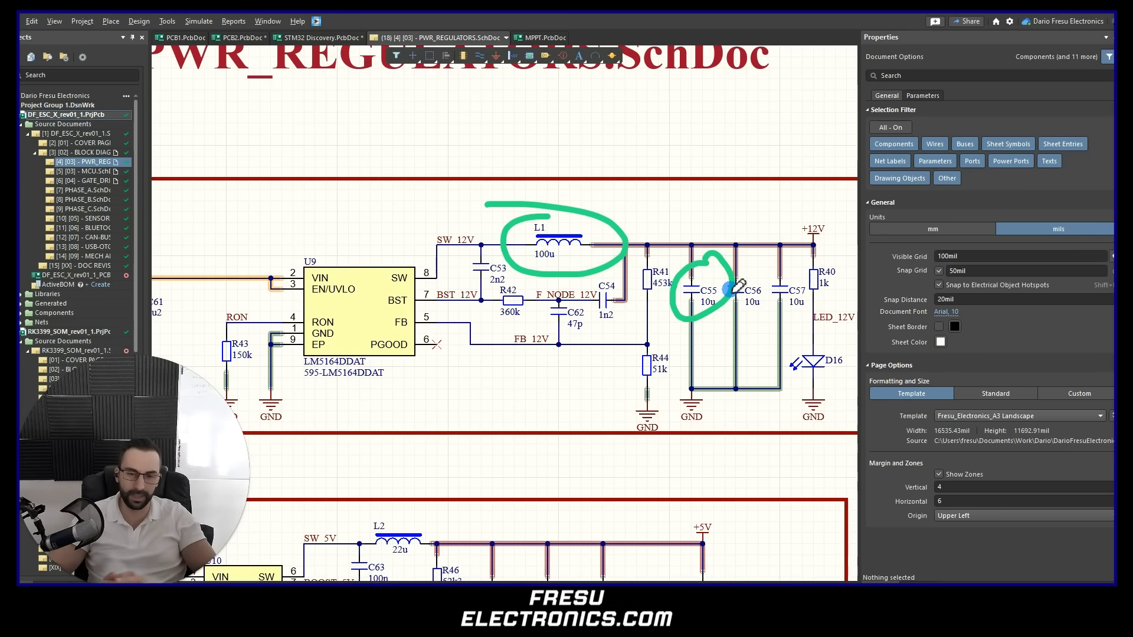
{"action": "key", "text": "ctrl+shift+7"}
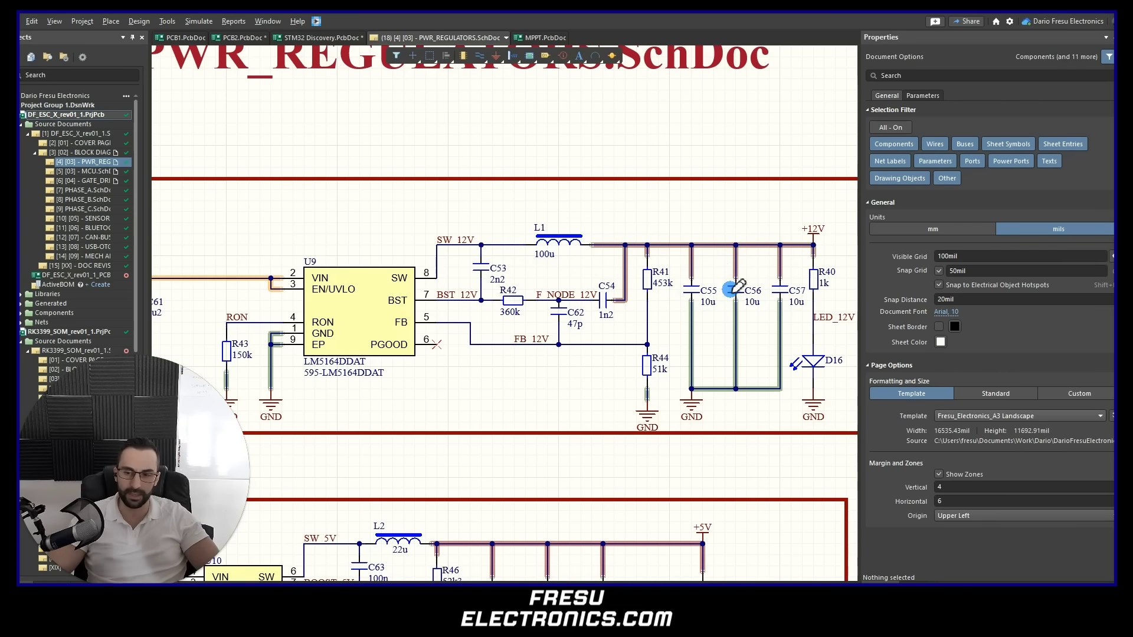
{"action": "mouse_move", "coordinate": [382, 275]}
{"action": "left_mouse_down"}
{"action": "mouse_move", "coordinate": [513, 243]}
{"action": "mouse_move", "coordinate": [655, 250]}
{"action": "mouse_move", "coordinate": [691, 322]}
{"action": "mouse_move", "coordinate": [437, 426]}
{"action": "mouse_move", "coordinate": [282, 382]}
{"action": "left_mouse_up"}
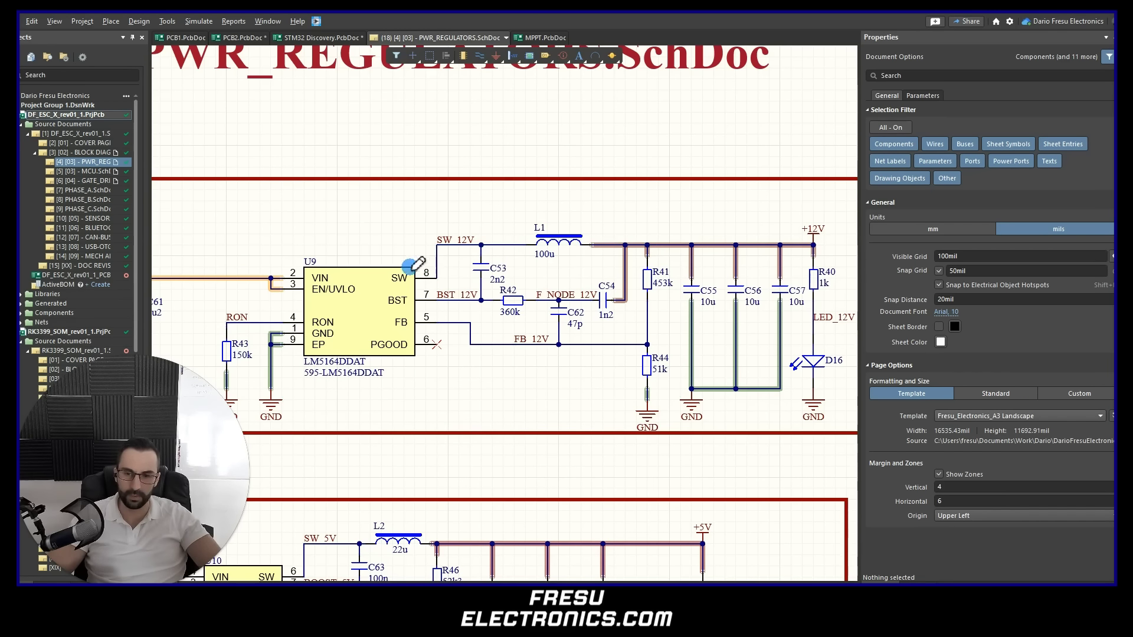
- Trace SW_12V from U9 to L1, circle L1 and C55, sketch the current loop back to the SW pin, and clear it
{"action": "mouse_move", "coordinate": [400, 281]}
{"action": "left_mouse_down"}
{"action": "mouse_move", "coordinate": [439, 246]}
{"action": "mouse_move", "coordinate": [561, 243]}
{"action": "mouse_move", "coordinate": [626, 217]}
{"action": "mouse_move", "coordinate": [514, 201]}
{"action": "left_mouse_up"}
{"action": "left_click_drag", "start_coordinate": [692, 279], "coordinate": [685, 272]}
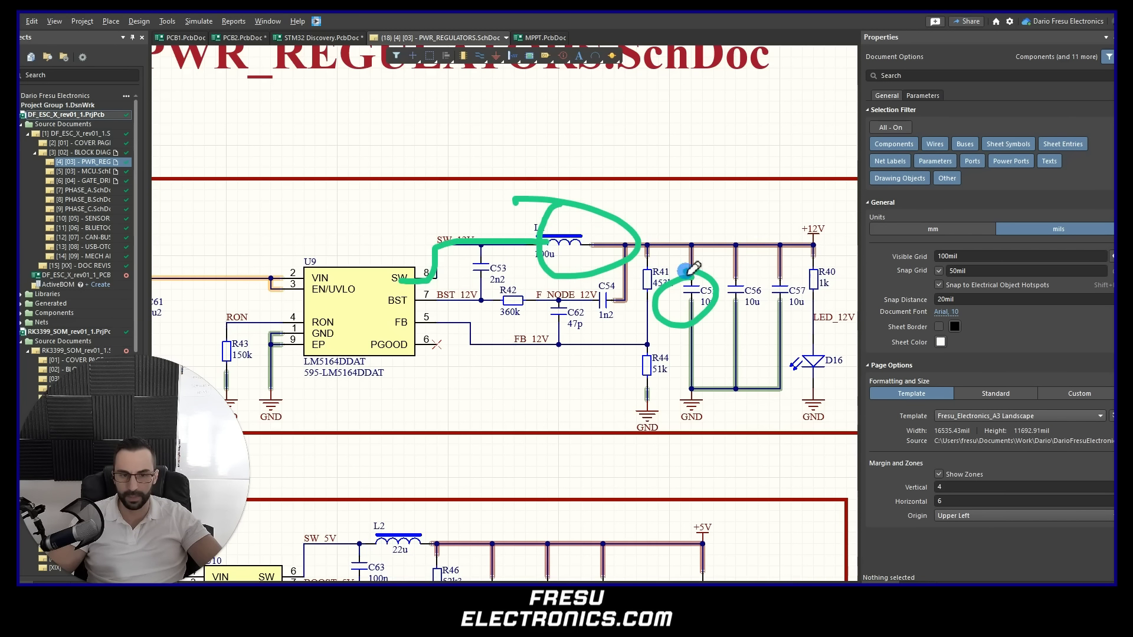
{"action": "mouse_move", "coordinate": [494, 241]}
{"action": "left_mouse_down"}
{"action": "mouse_move", "coordinate": [674, 274]}
{"action": "mouse_move", "coordinate": [524, 425]}
{"action": "mouse_move", "coordinate": [404, 283]}
{"action": "left_mouse_up"}
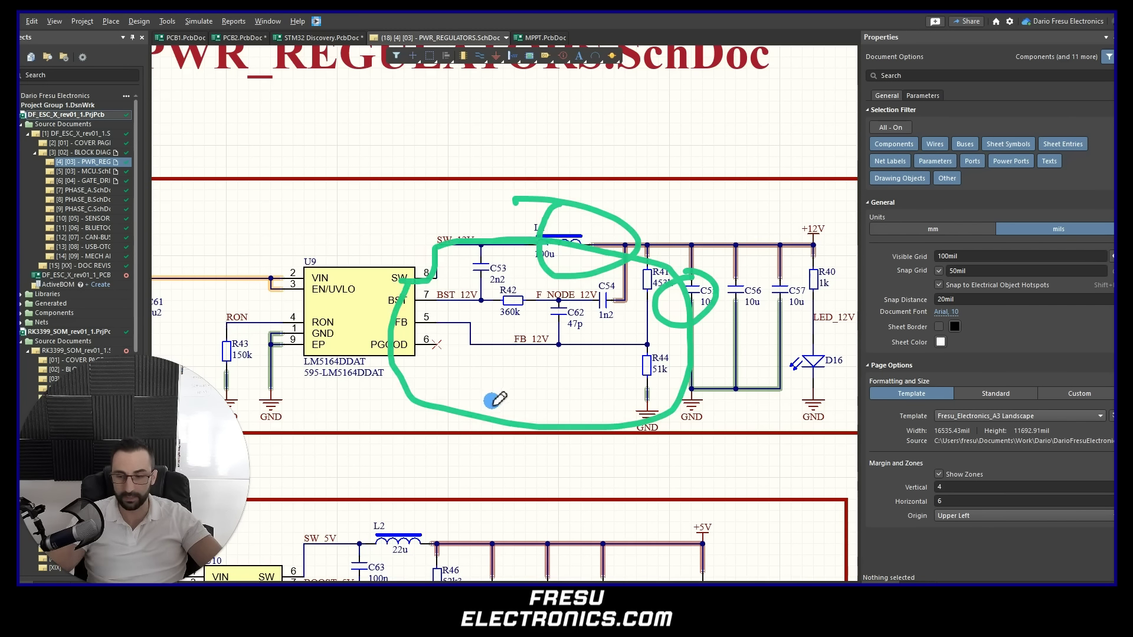
{"action": "key", "text": "Escape"}
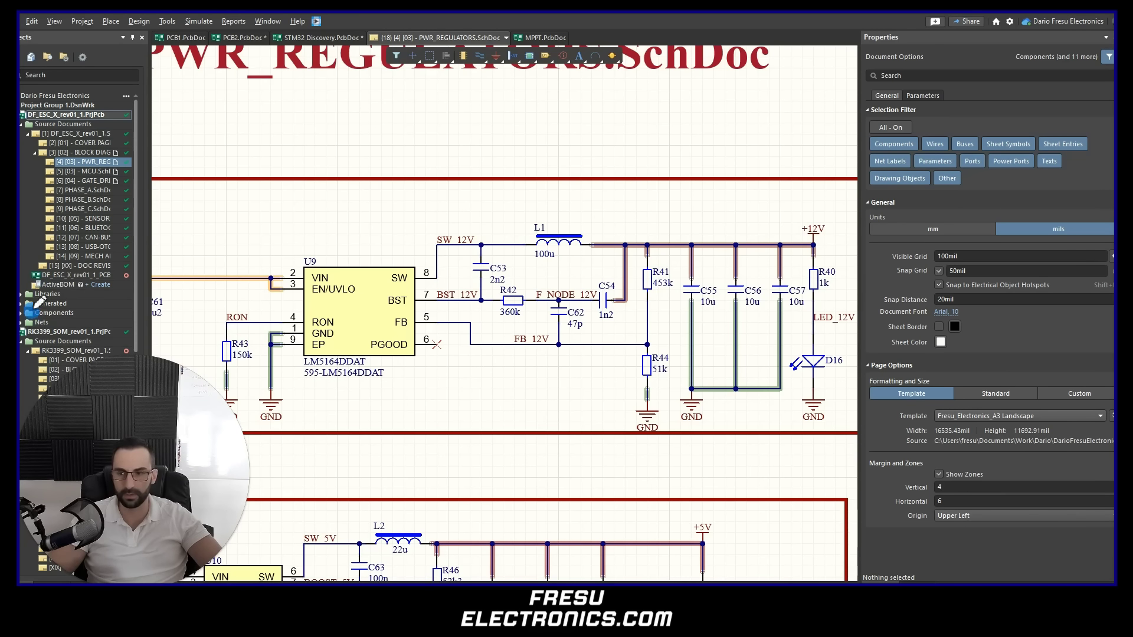
- Select inductor L1 and circle C55, L1 and U9's SW pin in the 12 V regulator circuit
{"action": "scroll", "coordinate": [397, 339], "scroll_direction": "down", "scroll_amount": 2, "text": "ctrl"}
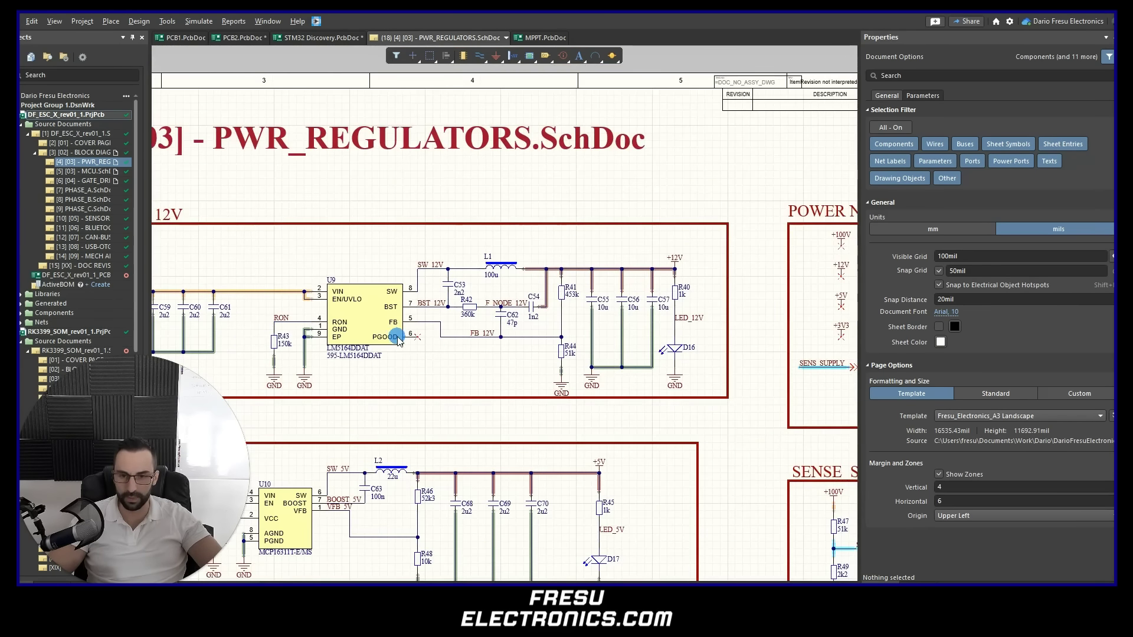
{"action": "scroll", "coordinate": [396, 339], "scroll_direction": "up", "scroll_amount": 2, "text": "ctrl"}
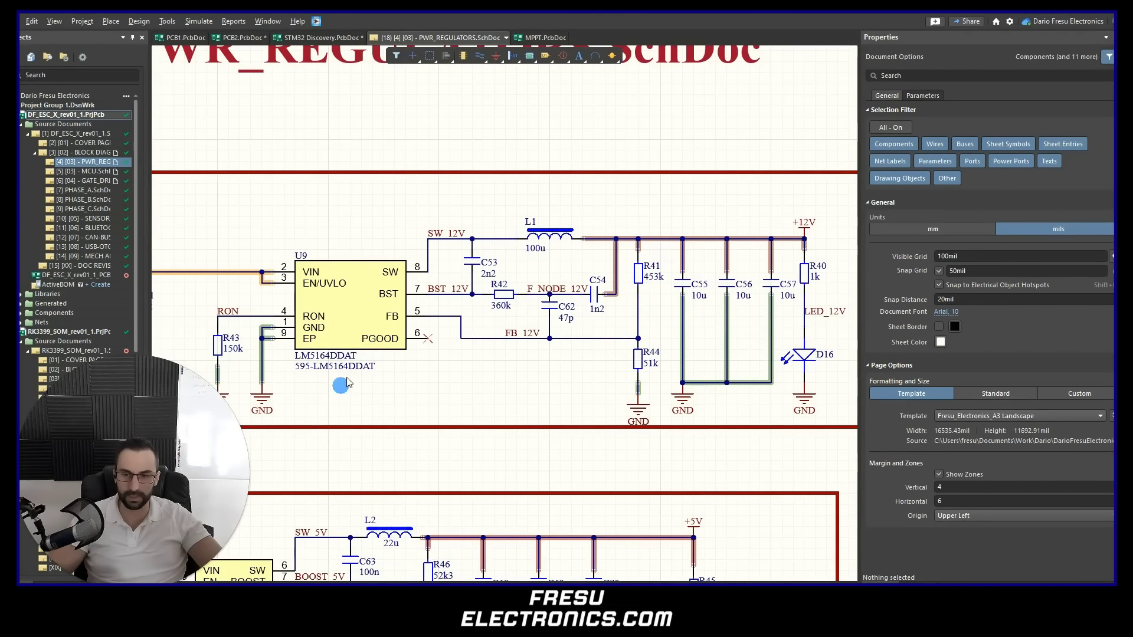
{"action": "left_click", "coordinate": [549, 236]}
{"action": "mouse_move", "coordinate": [688, 273]}
{"action": "left_mouse_down"}
{"action": "mouse_move", "coordinate": [702, 269]}
{"action": "mouse_move", "coordinate": [684, 256]}
{"action": "left_mouse_up"}
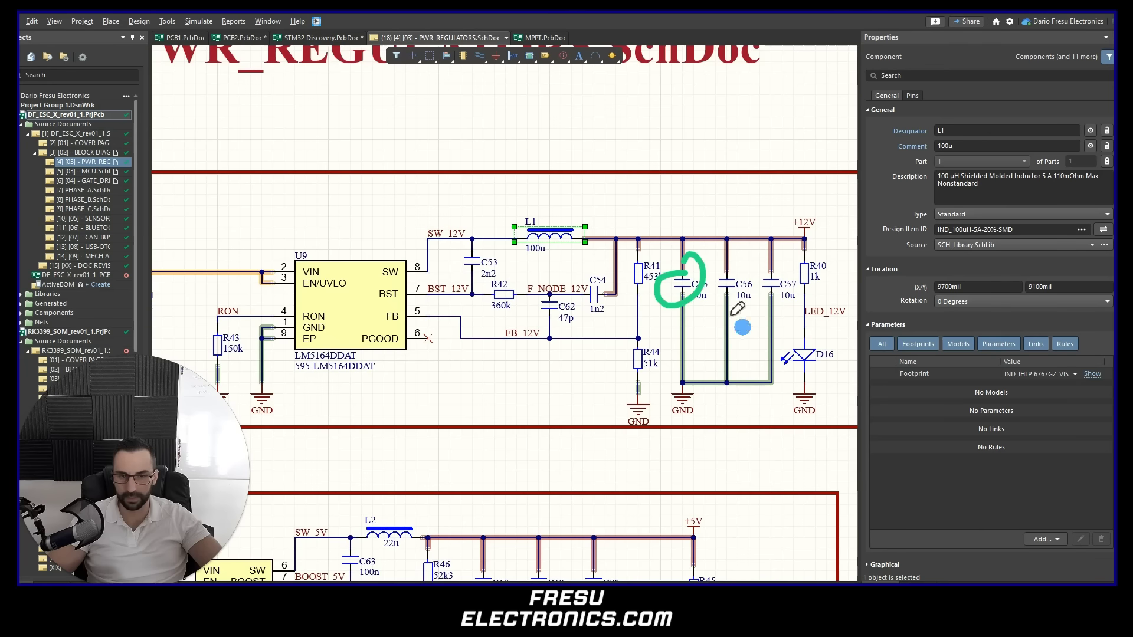
{"action": "left_click_drag", "start_coordinate": [599, 215], "coordinate": [599, 236]}
{"action": "mouse_move", "coordinate": [407, 272]}
{"action": "left_mouse_down"}
{"action": "mouse_move", "coordinate": [577, 239]}
{"action": "mouse_move", "coordinate": [672, 289]}
{"action": "mouse_move", "coordinate": [372, 390]}
{"action": "mouse_move", "coordinate": [317, 343]}
{"action": "mouse_move", "coordinate": [414, 270]}
{"action": "left_mouse_up"}
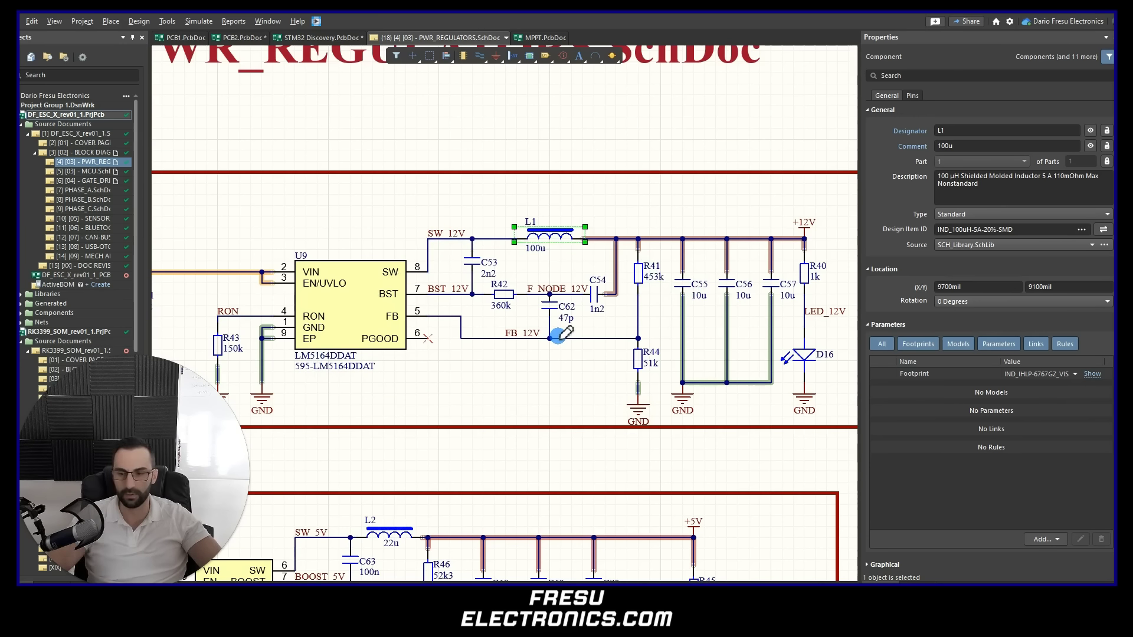
- Sketch the switching current loop from U9's SW pin through L1 and back via GND, and a square wave above SW_12V
{"action": "mouse_move", "coordinate": [379, 273]}
{"action": "left_mouse_down"}
{"action": "mouse_move", "coordinate": [443, 272]}
{"action": "mouse_move", "coordinate": [551, 237]}
{"action": "mouse_move", "coordinate": [614, 241]}
{"action": "mouse_move", "coordinate": [664, 304]}
{"action": "mouse_move", "coordinate": [668, 394]}
{"action": "mouse_move", "coordinate": [257, 378]}
{"action": "mouse_move", "coordinate": [331, 326]}
{"action": "mouse_move", "coordinate": [396, 242]}
{"action": "left_mouse_up"}
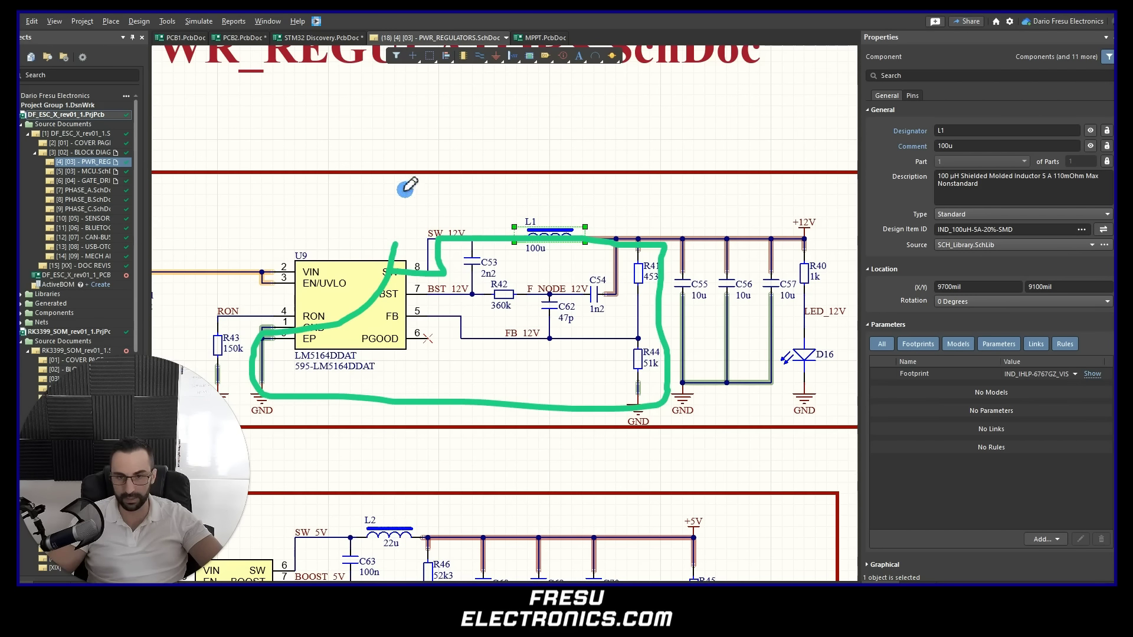
{"action": "mouse_move", "coordinate": [408, 209]}
{"action": "left_mouse_down"}
{"action": "mouse_move", "coordinate": [484, 179]}
{"action": "mouse_move", "coordinate": [503, 213]}
{"action": "mouse_move", "coordinate": [567, 180]}
{"action": "mouse_move", "coordinate": [614, 187]}
{"action": "mouse_move", "coordinate": [642, 223]}
{"action": "left_mouse_up"}
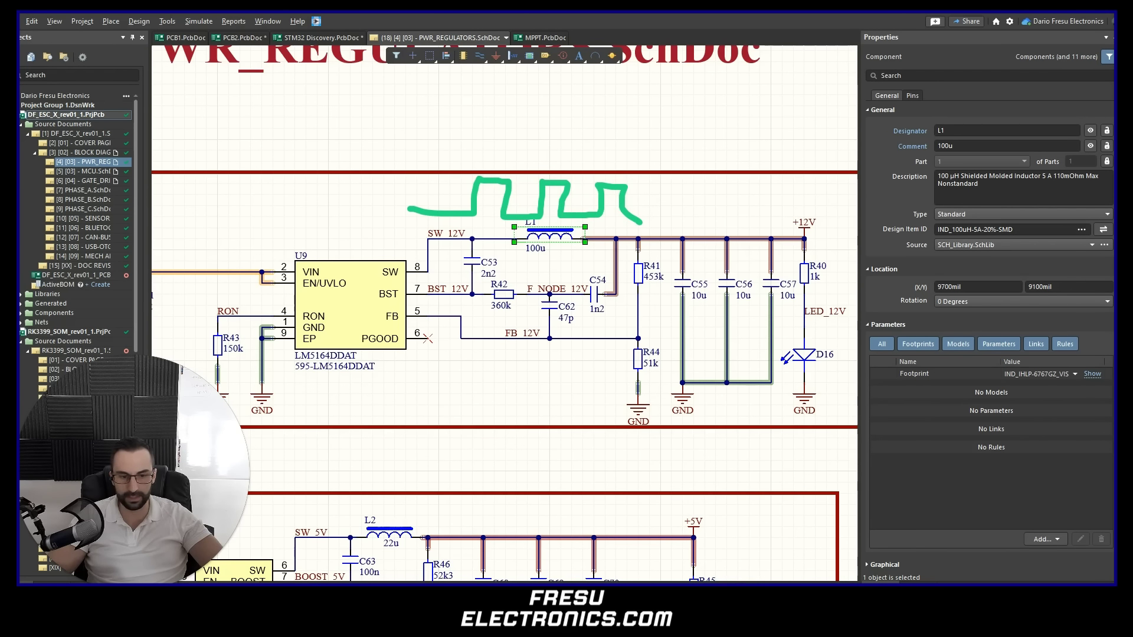
- Switch to the Harmonics in a Signal slide in Chrome and circle the signal's falling edge, the High Energy warning and the EMI Troubles label
{"action": "mouse_move", "coordinate": [798, 593]}
{"action": "left_click", "coordinate": [860, 569]}
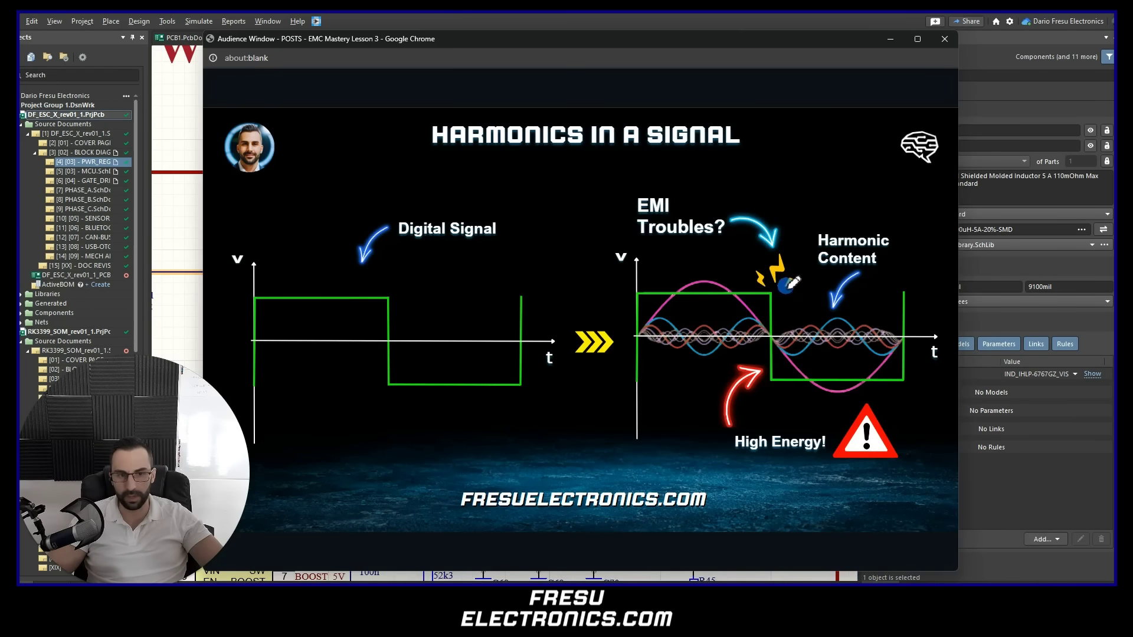
{"action": "mouse_move", "coordinate": [788, 286]}
{"action": "left_mouse_down"}
{"action": "mouse_move", "coordinate": [766, 429]}
{"action": "mouse_move", "coordinate": [768, 289]}
{"action": "left_mouse_up"}
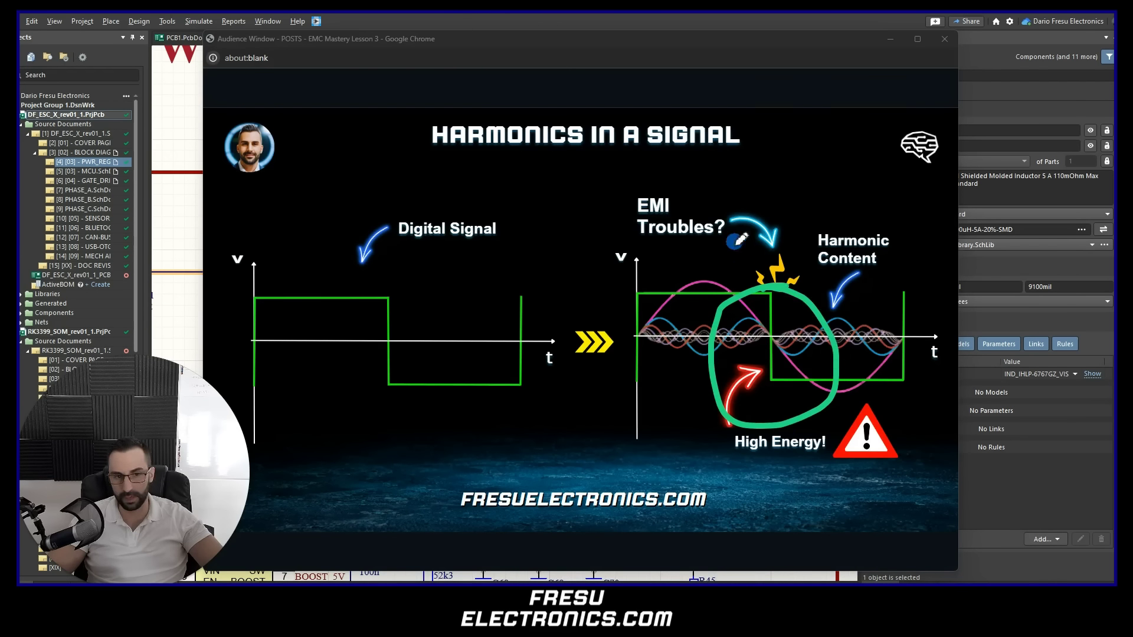
{"action": "left_click_drag", "start_coordinate": [765, 417], "coordinate": [891, 463]}
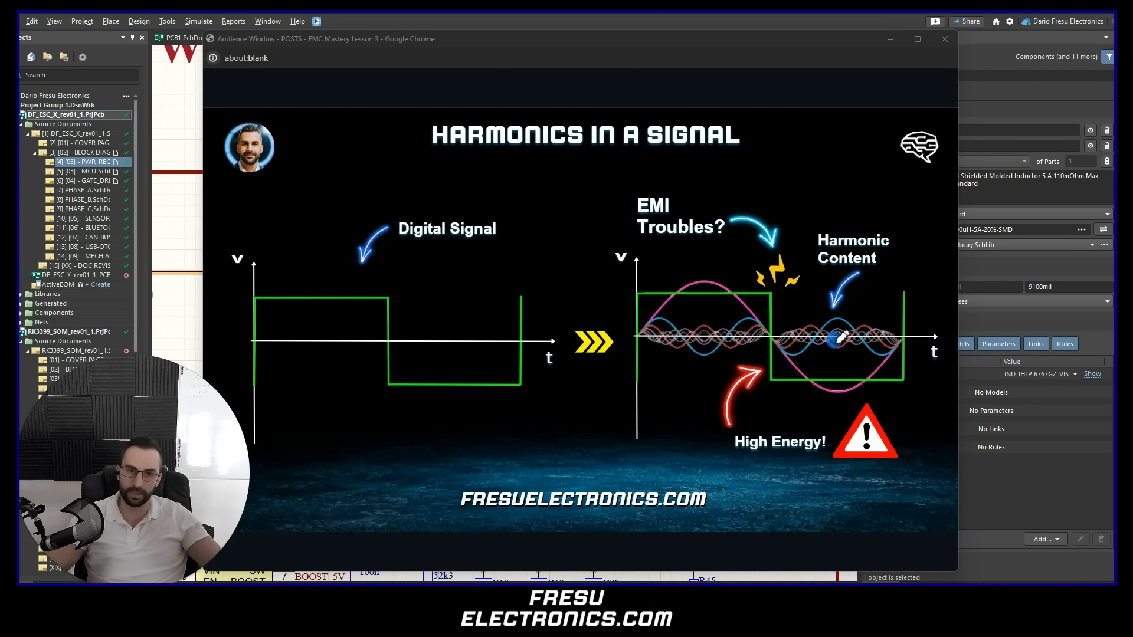
{"action": "mouse_move", "coordinate": [664, 181]}
{"action": "left_mouse_down"}
{"action": "mouse_move", "coordinate": [593, 222]}
{"action": "mouse_move", "coordinate": [725, 186]}
{"action": "mouse_move", "coordinate": [627, 166]}
{"action": "left_mouse_up"}
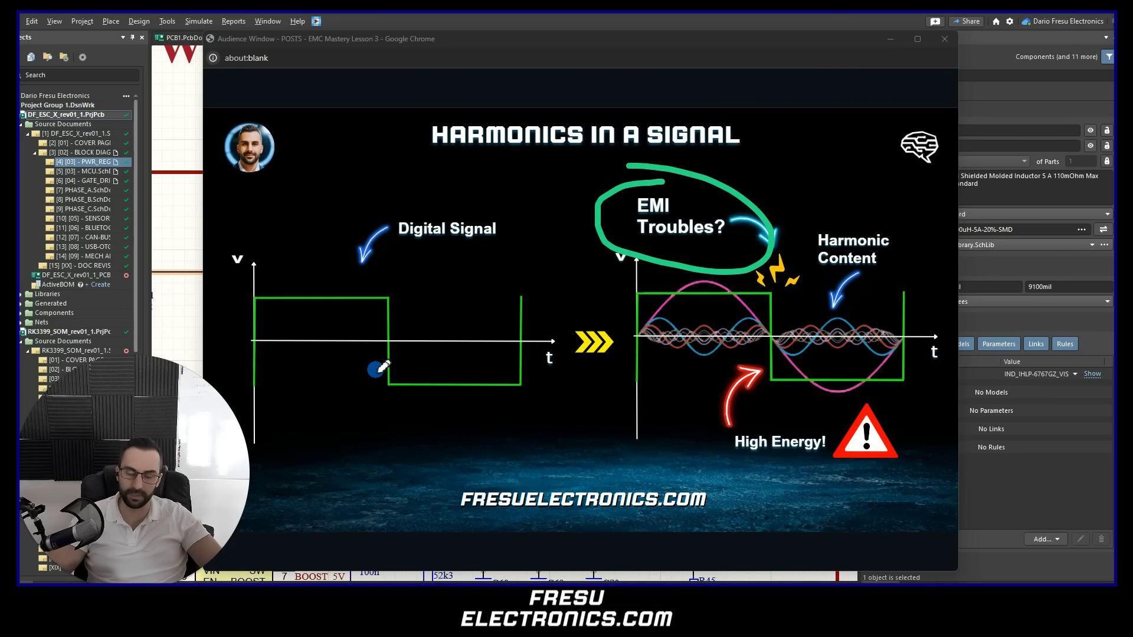
- Switch to the Two Layers stackup_1.png image and circle the Electric Field label in the cross-section view
{"action": "mouse_move", "coordinate": [721, 556]}
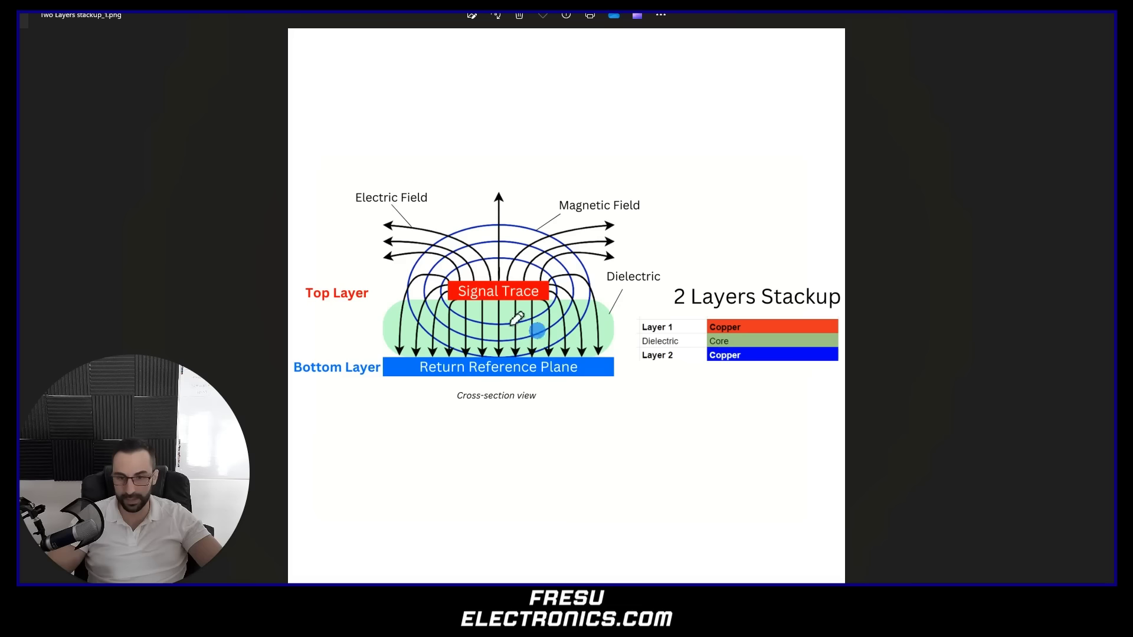
{"action": "mouse_move", "coordinate": [426, 170]}
{"action": "left_mouse_down"}
{"action": "mouse_move", "coordinate": [430, 185]}
{"action": "mouse_move", "coordinate": [411, 171]}
{"action": "mouse_move", "coordinate": [368, 280]}
{"action": "mouse_move", "coordinate": [374, 190]}
{"action": "left_mouse_up"}
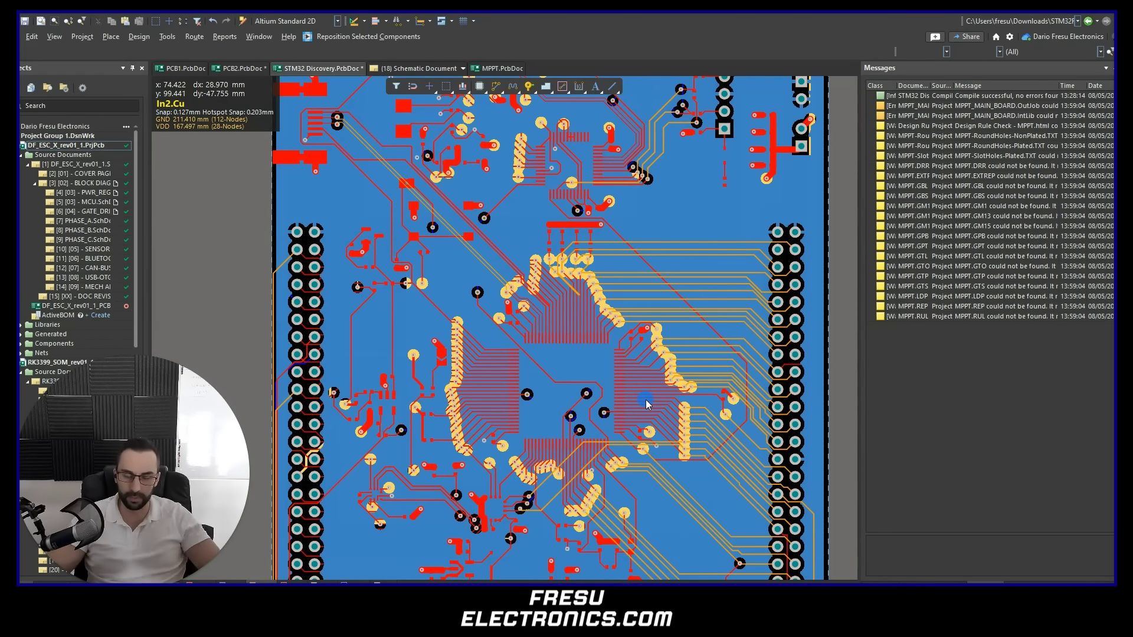
- On the STM32 Discovery PCB, sketch a cable entering the upper-edge connector and its path along the traces into the chips, and clear the sketch
{"action": "scroll", "coordinate": [648, 404], "scroll_direction": "down", "scroll_amount": 5, "text": "ctrl"}
{"action": "scroll", "coordinate": [570, 176], "scroll_direction": "up", "scroll_amount": 5, "text": "ctrl"}
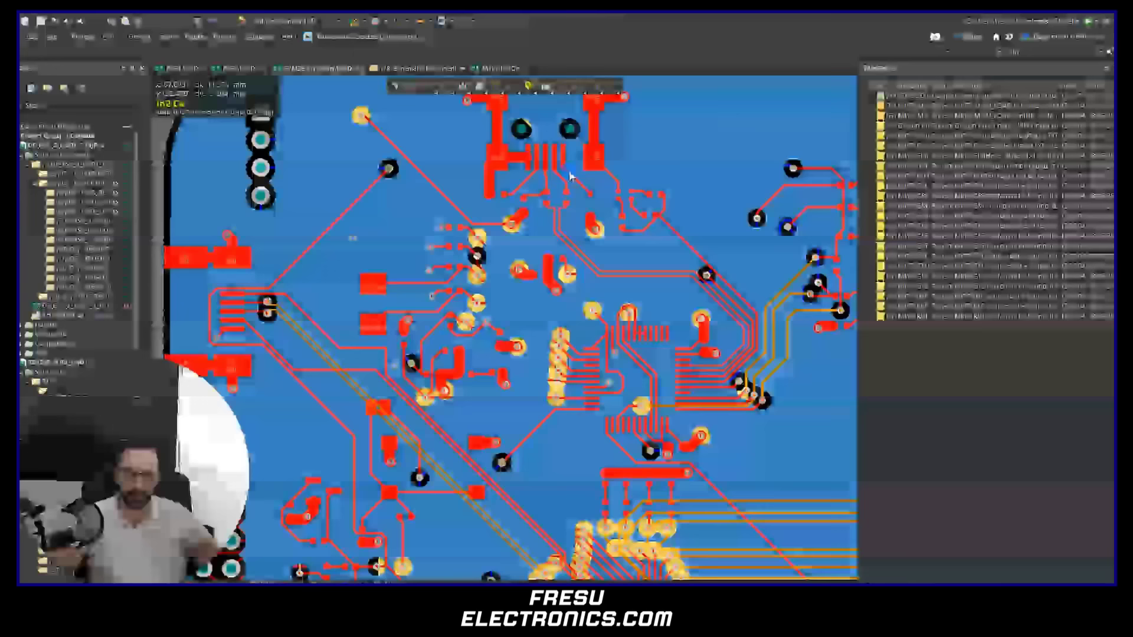
{"action": "scroll", "coordinate": [552, 152], "scroll_direction": "up", "scroll_amount": 4, "text": "ctrl"}
{"action": "scroll", "coordinate": [555, 168], "scroll_direction": "down", "scroll_amount": 1, "text": "ctrl"}
{"action": "right_click_drag", "start_coordinate": [558, 189], "coordinate": [540, 347]}
{"action": "scroll", "coordinate": [535, 339], "scroll_direction": "up", "scroll_amount": 1, "text": "ctrl"}
{"action": "scroll", "coordinate": [532, 335], "scroll_direction": "down", "scroll_amount": 4, "text": "ctrl"}
{"action": "right_click_drag", "start_coordinate": [538, 207], "coordinate": [534, 243]}
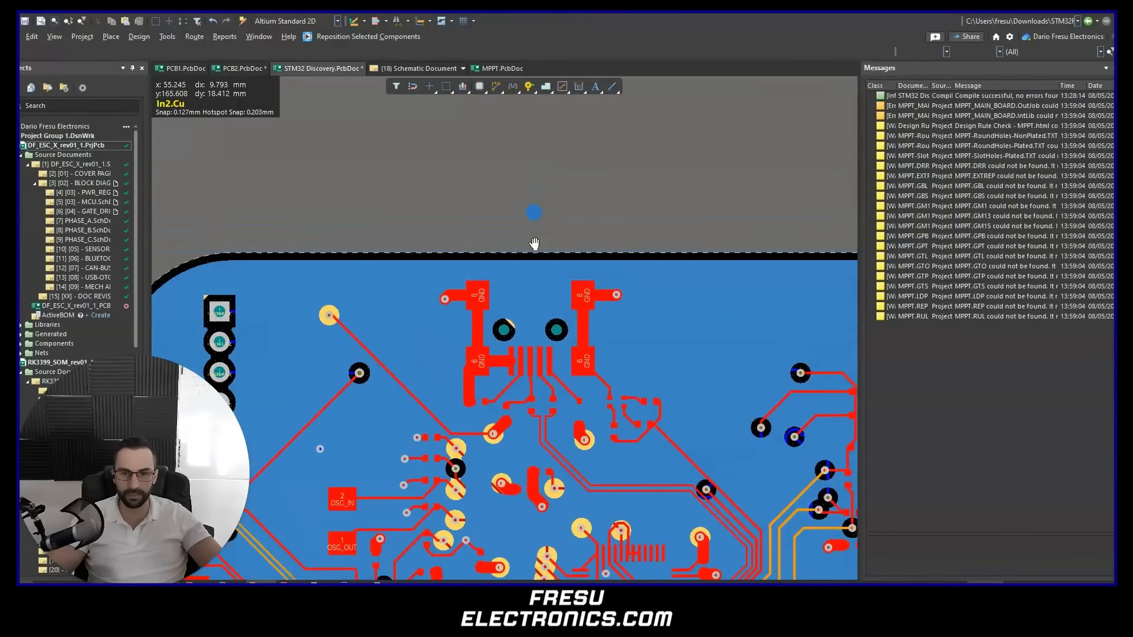
{"action": "scroll", "coordinate": [504, 232], "scroll_direction": "down", "scroll_amount": 3, "text": "ctrl"}
{"action": "scroll", "coordinate": [496, 239], "scroll_direction": "down", "scroll_amount": 1, "text": "ctrl"}
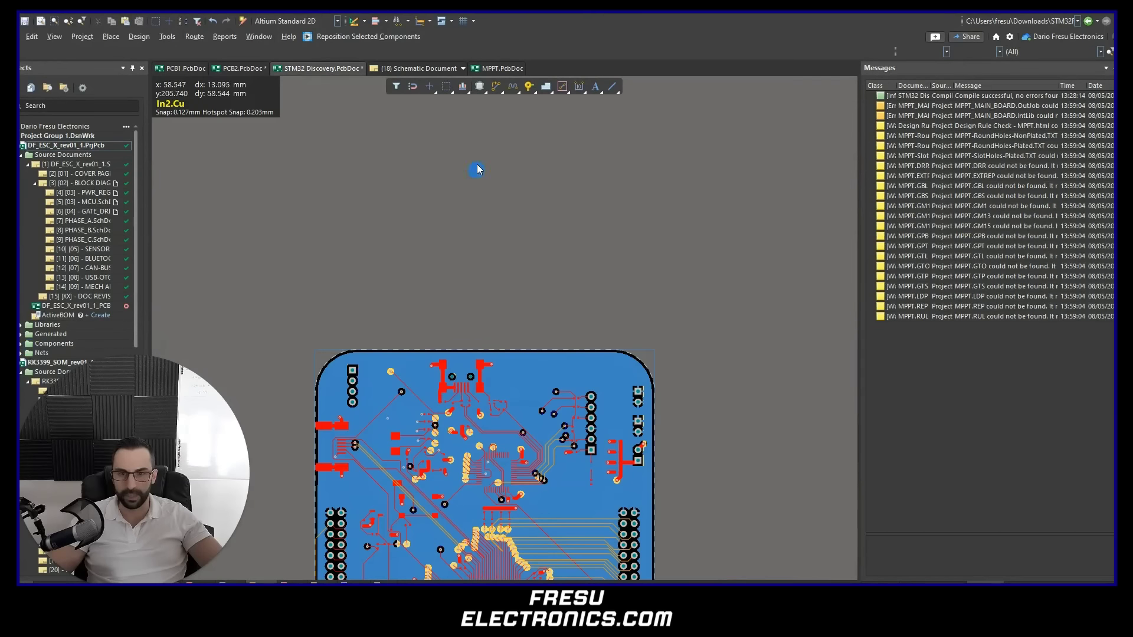
{"action": "mouse_move", "coordinate": [463, 109]}
{"action": "left_mouse_down"}
{"action": "mouse_move", "coordinate": [463, 363]}
{"action": "mouse_move", "coordinate": [440, 391]}
{"action": "mouse_move", "coordinate": [494, 384]}
{"action": "mouse_move", "coordinate": [450, 363]}
{"action": "mouse_move", "coordinate": [484, 374]}
{"action": "mouse_move", "coordinate": [466, 395]}
{"action": "mouse_move", "coordinate": [518, 435]}
{"action": "mouse_move", "coordinate": [532, 474]}
{"action": "left_mouse_up"}
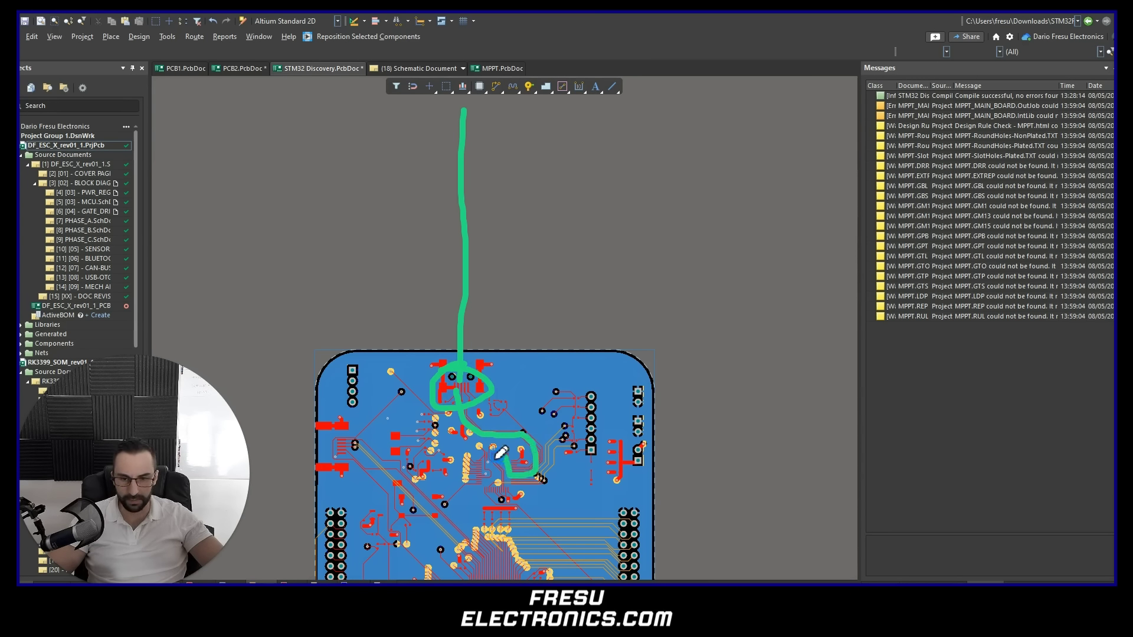
{"action": "mouse_move", "coordinate": [501, 452]}
{"action": "left_mouse_down"}
{"action": "mouse_move", "coordinate": [491, 488]}
{"action": "mouse_move", "coordinate": [512, 434]}
{"action": "mouse_move", "coordinate": [499, 481]}
{"action": "mouse_move", "coordinate": [506, 569]}
{"action": "left_mouse_up"}
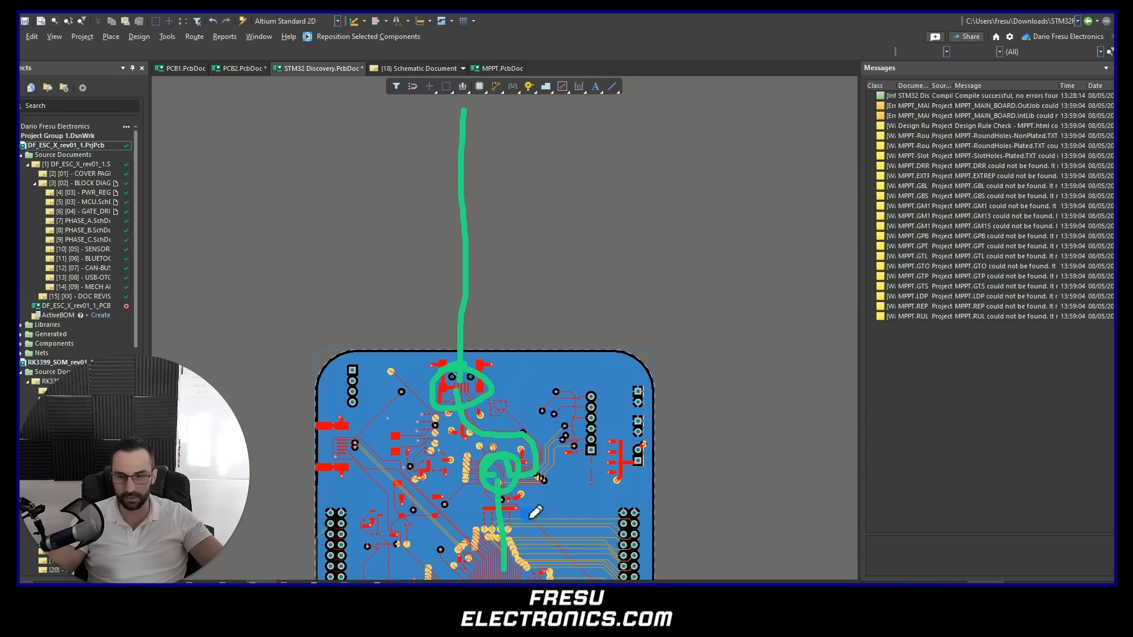
{"action": "key", "text": "Delete"}
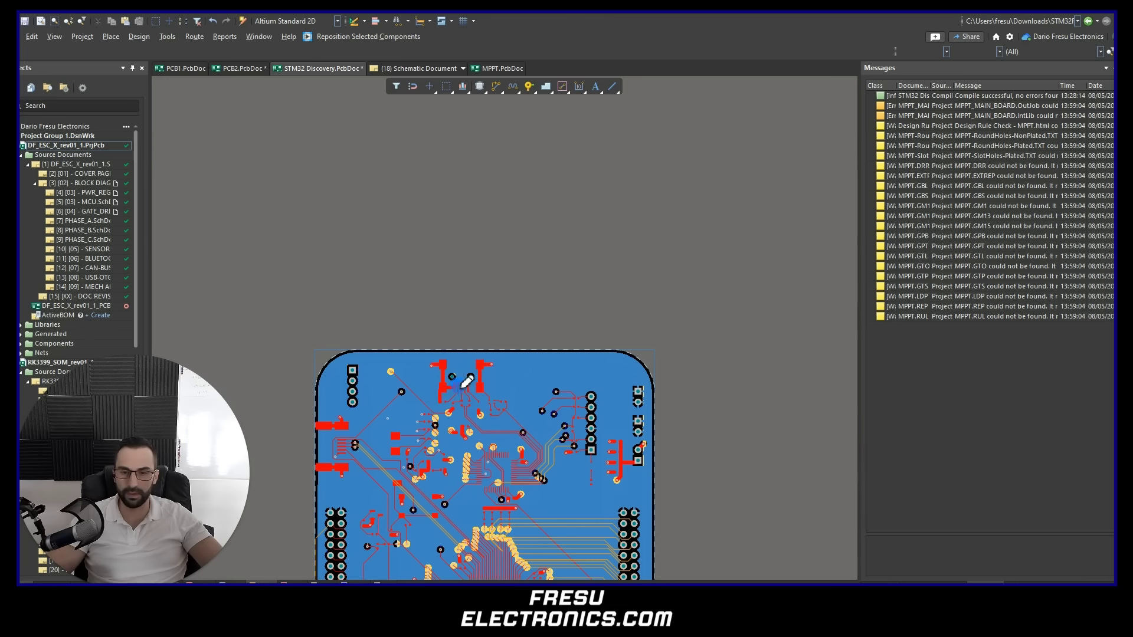
- Sketch a long cable running down to the board's upper-edge connector and a square wave signal beside it
{"action": "mouse_move", "coordinate": [486, 107]}
{"action": "left_mouse_down"}
{"action": "mouse_move", "coordinate": [490, 309]}
{"action": "mouse_move", "coordinate": [478, 340]}
{"action": "left_mouse_up"}
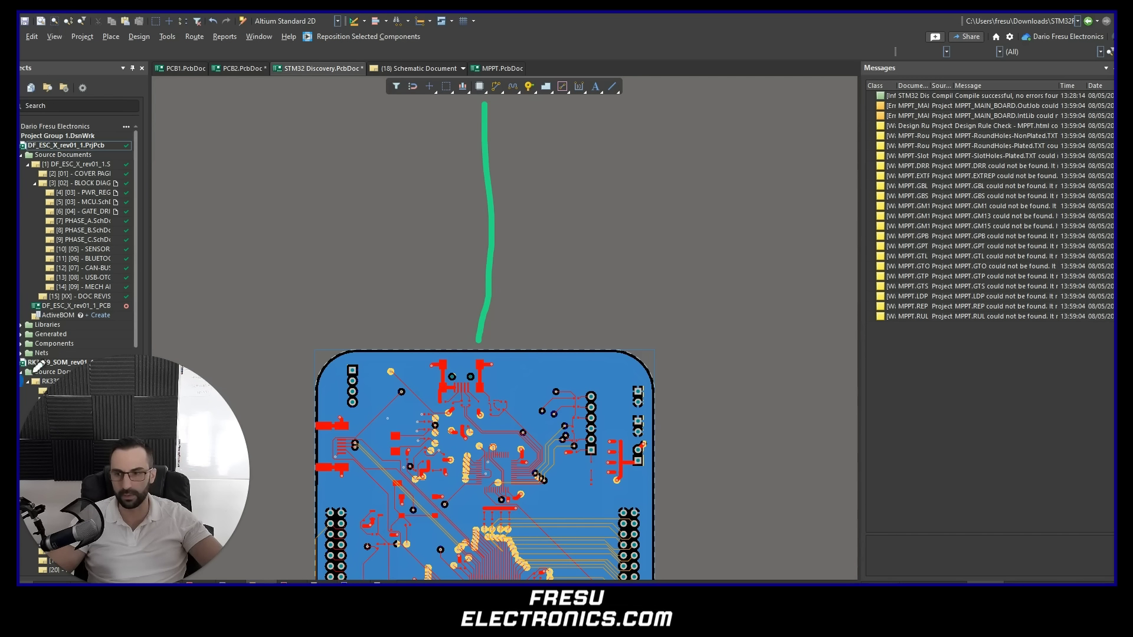
{"action": "left_click", "coordinate": [34, 295]}
{"action": "scroll", "coordinate": [388, 419], "scroll_direction": "down", "scroll_amount": 2, "text": "ctrl"}
{"action": "scroll", "coordinate": [387, 419], "scroll_direction": "down", "scroll_amount": 1, "text": "ctrl"}
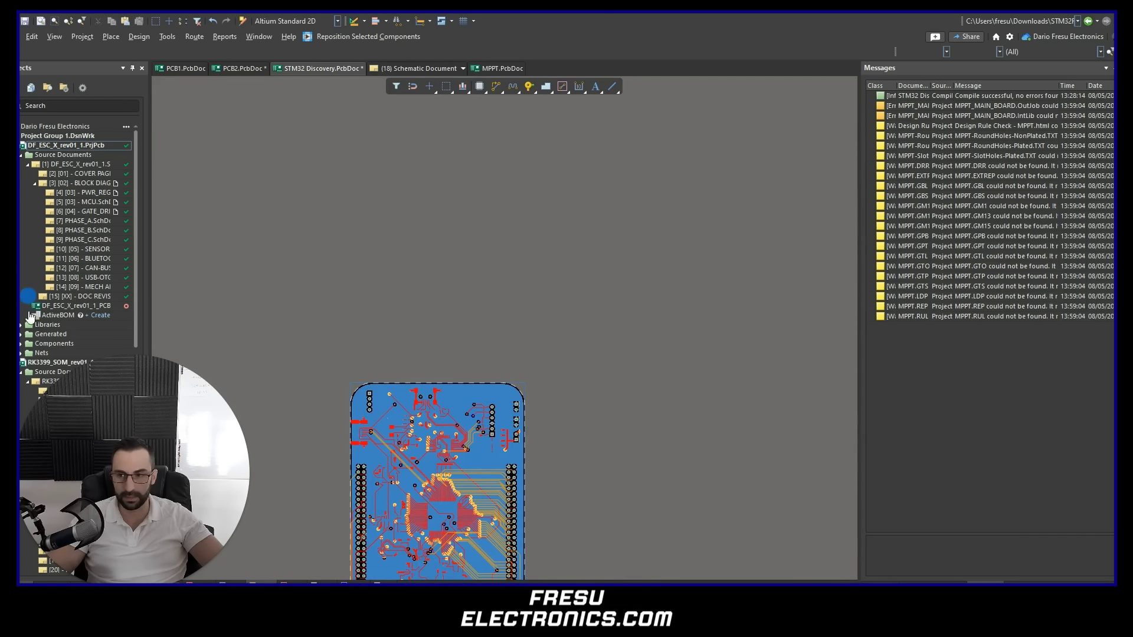
{"action": "left_click_drag", "start_coordinate": [425, 135], "coordinate": [424, 380]}
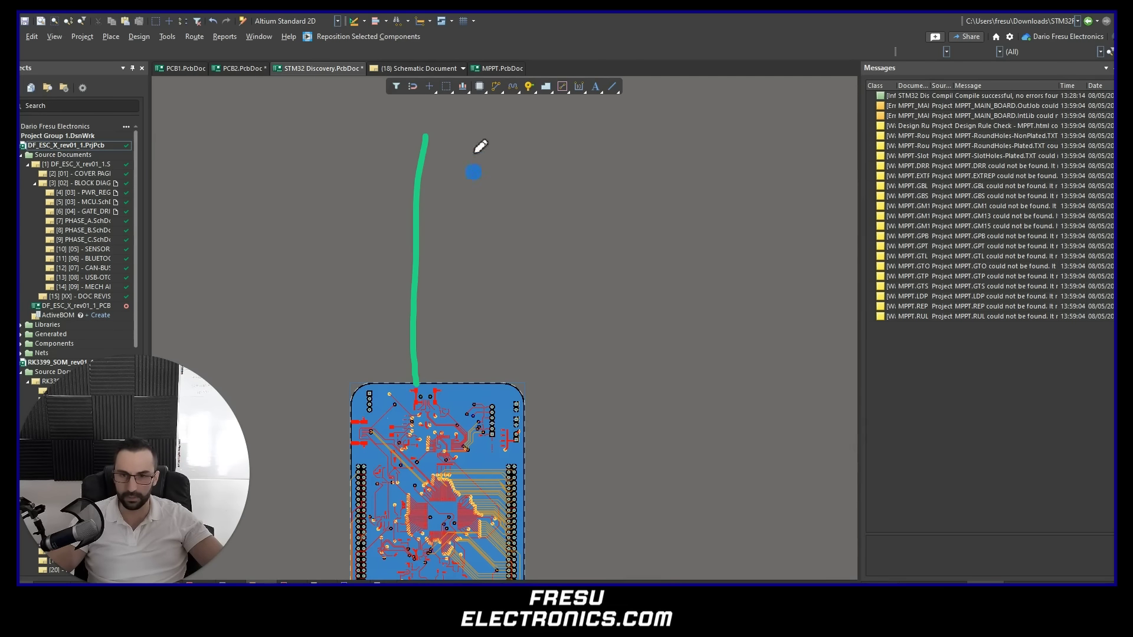
{"action": "left_click_drag", "start_coordinate": [419, 282], "coordinate": [416, 398]}
{"action": "mouse_move", "coordinate": [423, 101]}
{"action": "left_mouse_down"}
{"action": "mouse_move", "coordinate": [428, 398]}
{"action": "mouse_move", "coordinate": [446, 108]}
{"action": "left_mouse_up"}
{"action": "mouse_move", "coordinate": [486, 214]}
{"action": "left_mouse_down"}
{"action": "mouse_move", "coordinate": [598, 157]}
{"action": "mouse_move", "coordinate": [701, 264]}
{"action": "mouse_move", "coordinate": [710, 222]}
{"action": "left_mouse_up"}
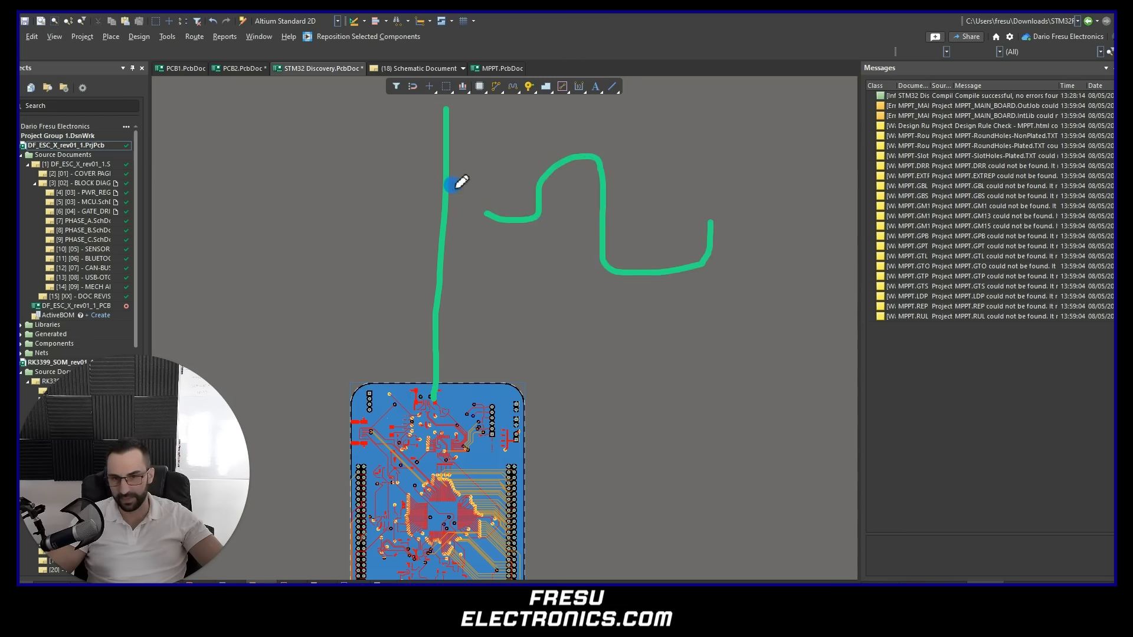
- Redraw the cable with a second path that joins alongside it and runs into the board, and clear the sketch
{"action": "left_click_drag", "start_coordinate": [437, 113], "coordinate": [423, 383]}
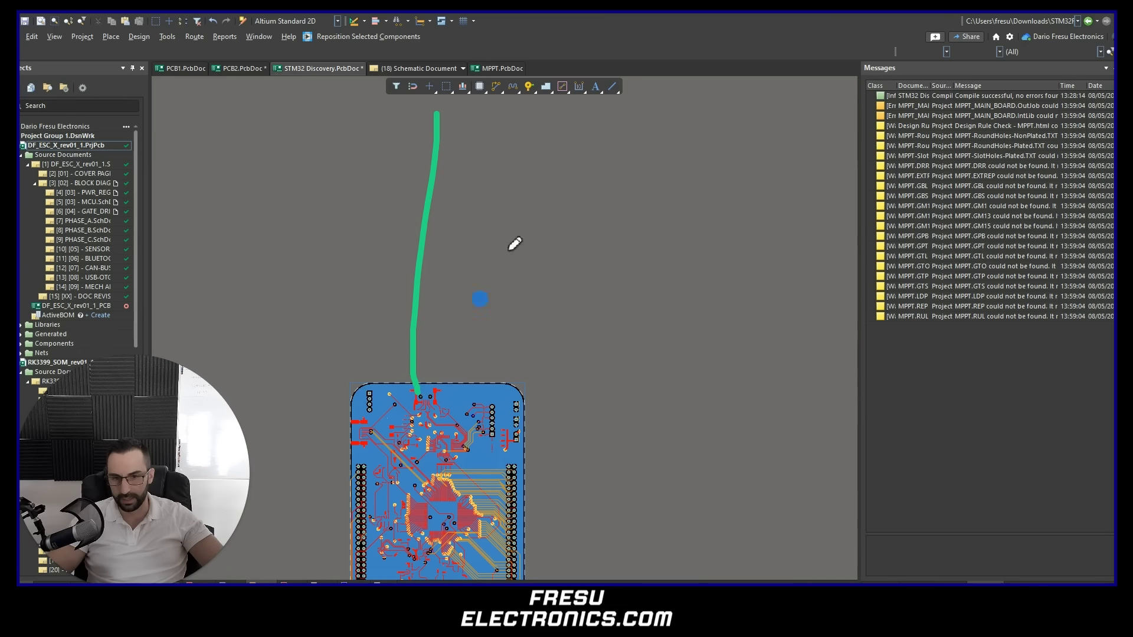
{"action": "mouse_move", "coordinate": [469, 220]}
{"action": "left_mouse_down"}
{"action": "mouse_move", "coordinate": [430, 379]}
{"action": "mouse_move", "coordinate": [456, 435]}
{"action": "left_mouse_up"}
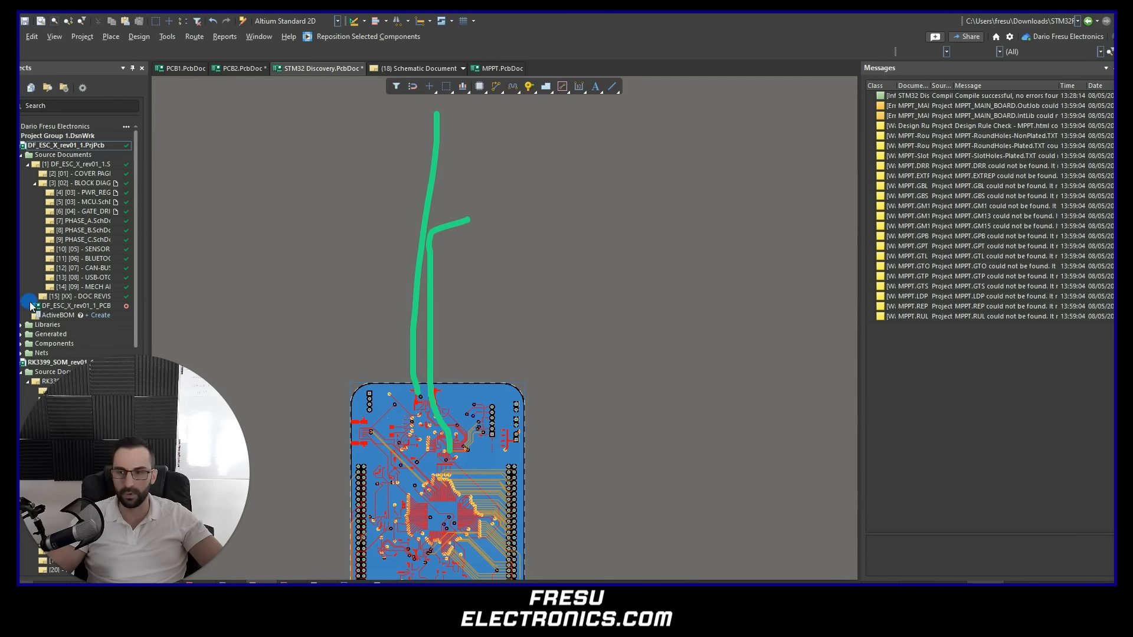
{"action": "left_click", "coordinate": [26, 306]}
- Mark the upper-edge connector's pins and the small components below them, and sketch an arrow from outside the board into the connector
{"action": "scroll", "coordinate": [425, 417], "scroll_direction": "up", "scroll_amount": 5, "text": "ctrl"}
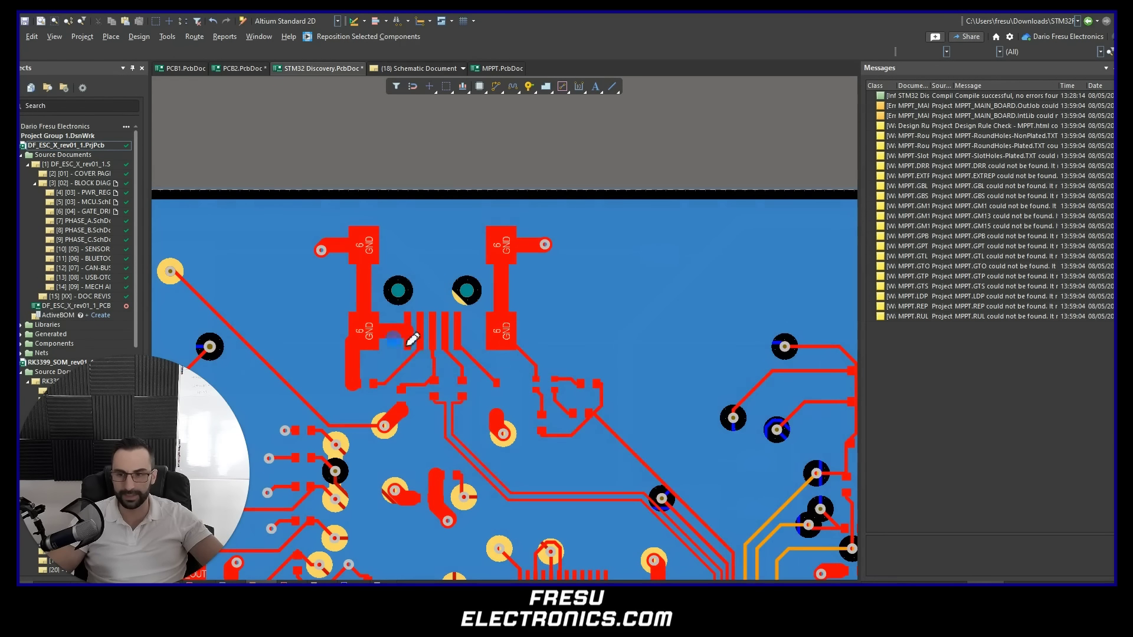
{"action": "mouse_move", "coordinate": [451, 350]}
{"action": "left_mouse_down"}
{"action": "mouse_move", "coordinate": [354, 429]}
{"action": "mouse_move", "coordinate": [408, 371]}
{"action": "left_mouse_up"}
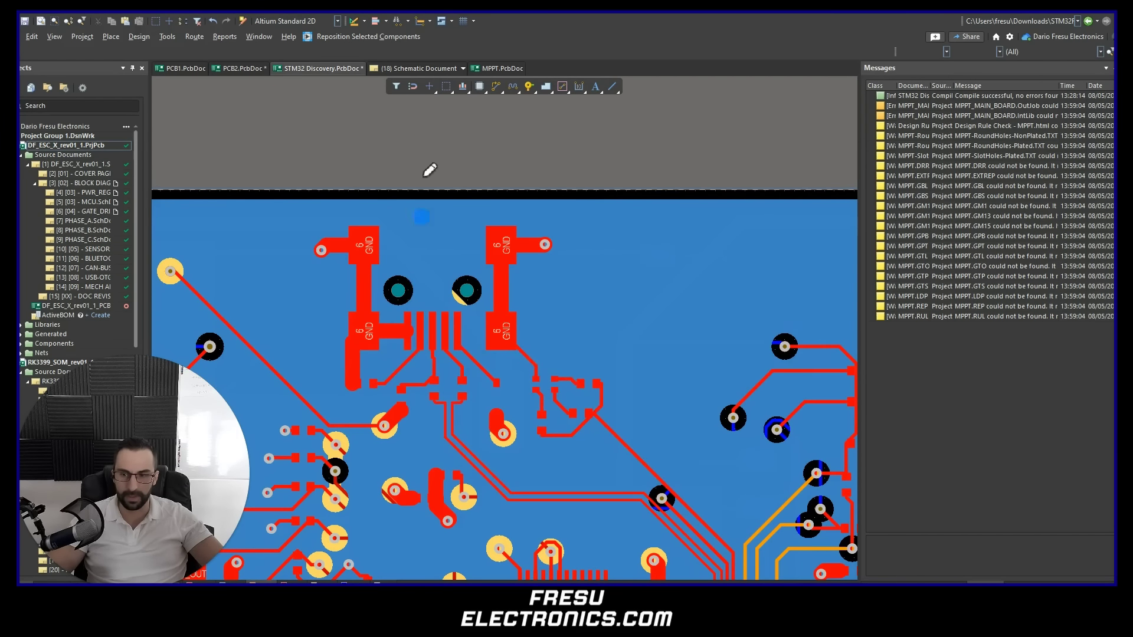
{"action": "mouse_move", "coordinate": [443, 116]}
{"action": "left_mouse_down"}
{"action": "mouse_move", "coordinate": [441, 281]}
{"action": "mouse_move", "coordinate": [463, 276]}
{"action": "left_mouse_up"}
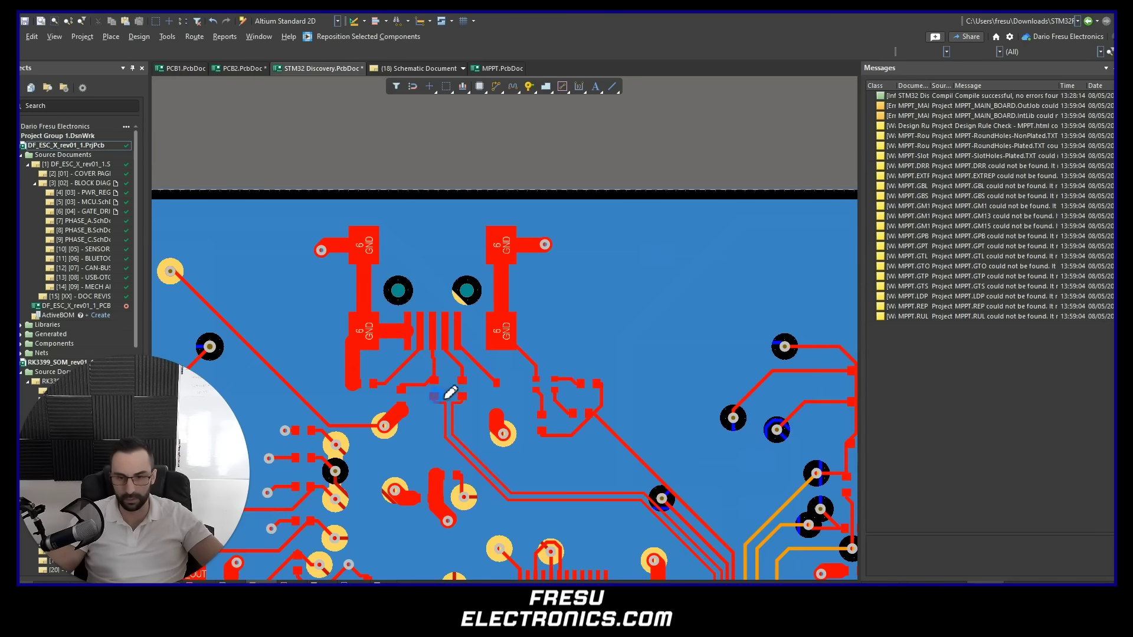
{"action": "mouse_move", "coordinate": [483, 373]}
{"action": "left_mouse_down"}
{"action": "mouse_move", "coordinate": [470, 465]}
{"action": "mouse_move", "coordinate": [361, 392]}
{"action": "left_mouse_up"}
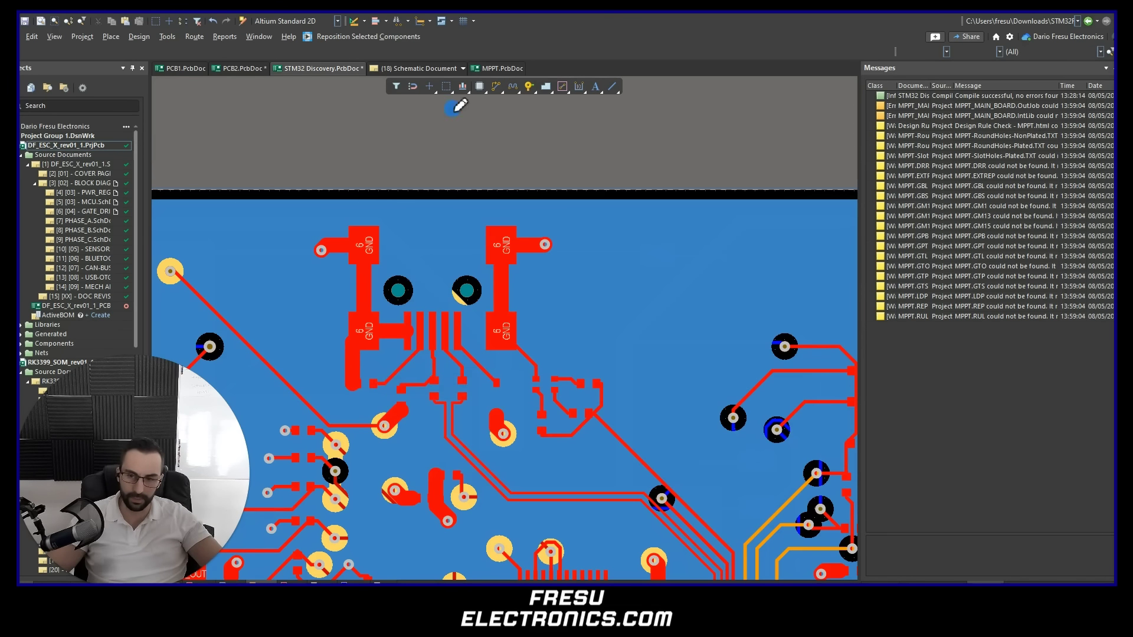
{"action": "mouse_move", "coordinate": [445, 110]}
{"action": "left_mouse_down"}
{"action": "mouse_move", "coordinate": [459, 278]}
{"action": "mouse_move", "coordinate": [500, 293]}
{"action": "left_mouse_up"}
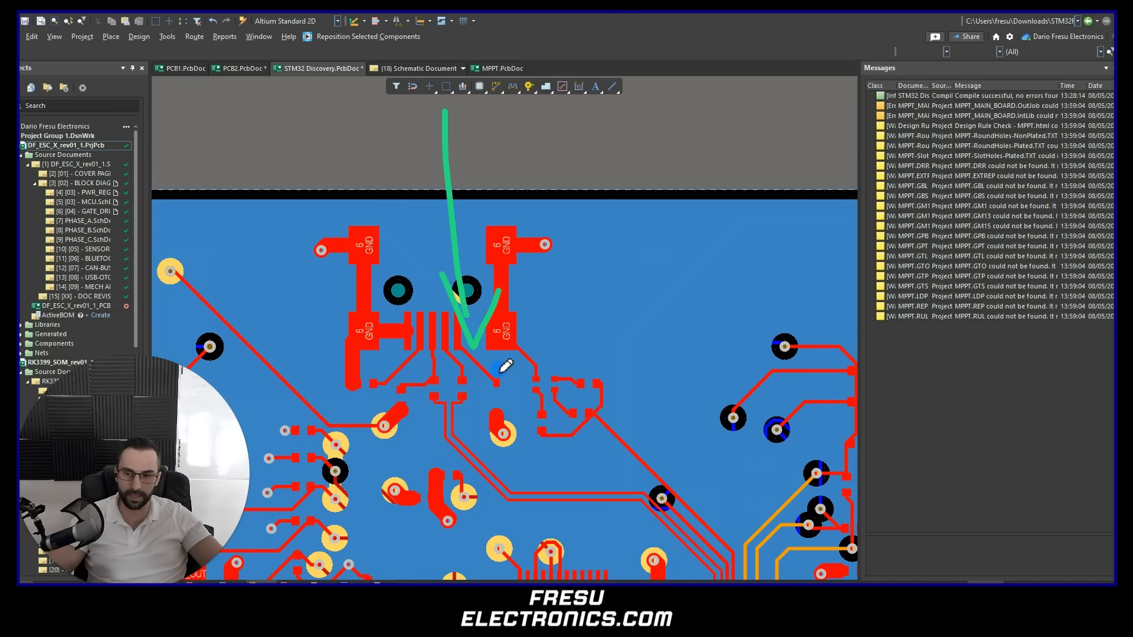
- Sketch a cable entering the STM32 Discovery board's upper-edge connector, with a noise waveform beside it and an arrowhead pointing into the pins
{"action": "left_click_drag", "start_coordinate": [448, 106], "coordinate": [442, 282]}
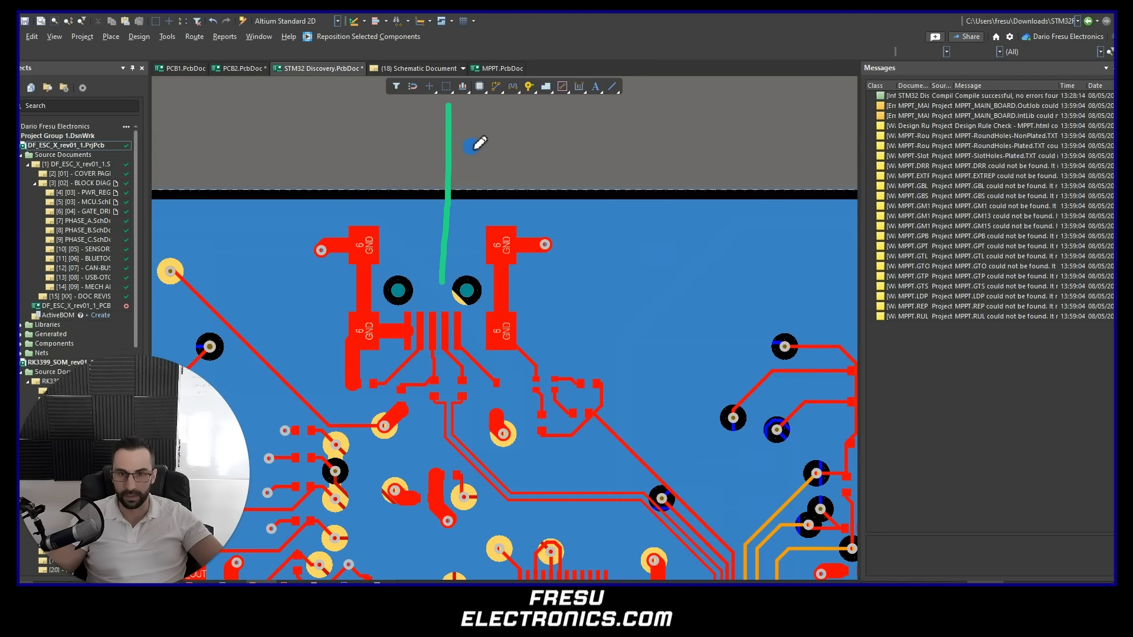
{"action": "left_click_drag", "start_coordinate": [483, 165], "coordinate": [559, 141]}
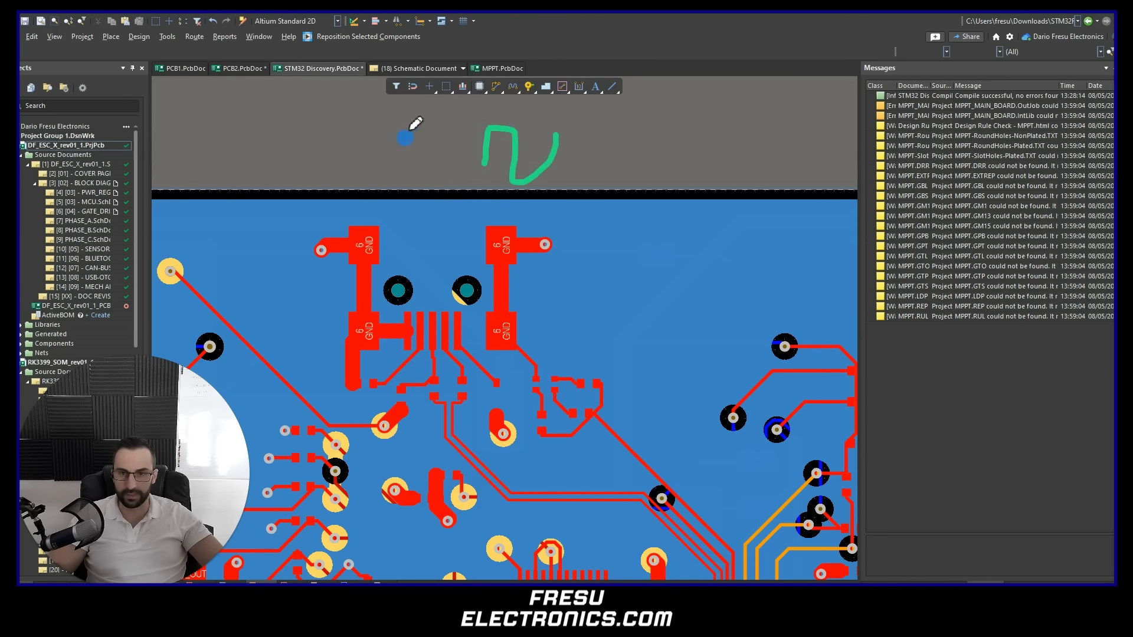
{"action": "left_click_drag", "start_coordinate": [442, 95], "coordinate": [440, 323]}
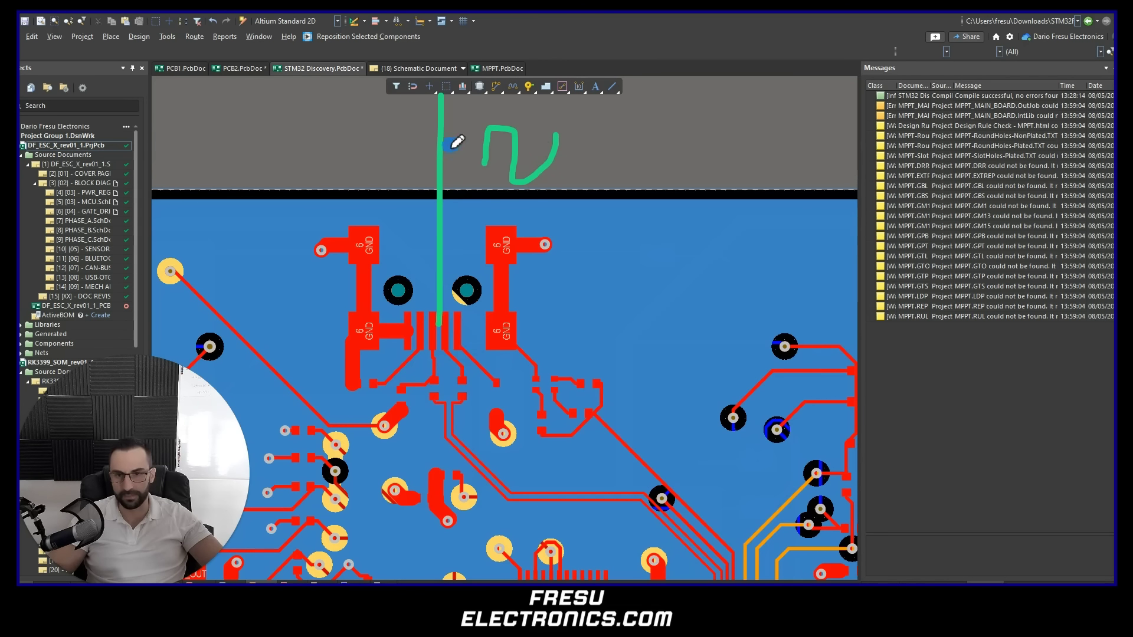
{"action": "left_click_drag", "start_coordinate": [465, 156], "coordinate": [432, 342]}
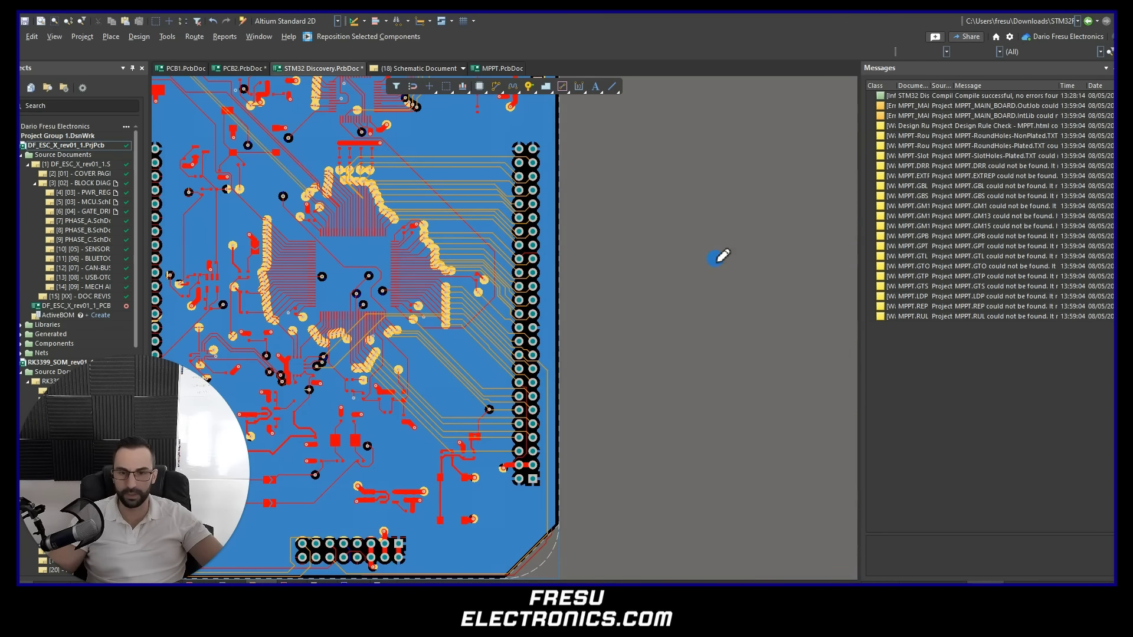
- Sketch two cables running into the board's right-edge pin header, and an arrow from outside into the upper-left connector
{"action": "left_click_drag", "start_coordinate": [717, 258], "coordinate": [538, 269]}
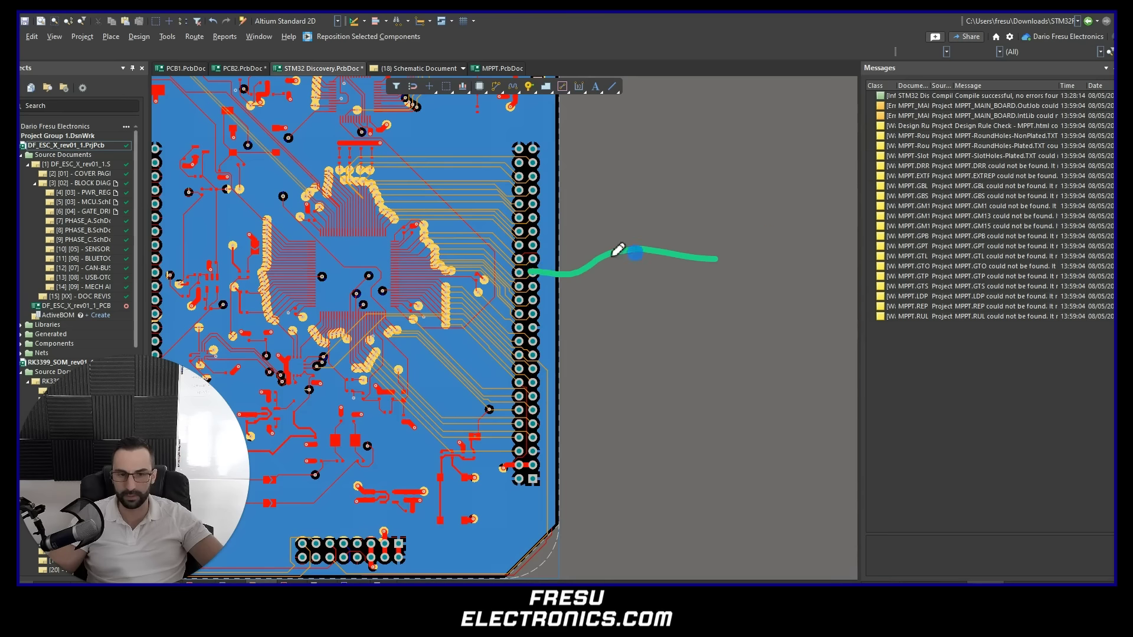
{"action": "mouse_move", "coordinate": [720, 281]}
{"action": "left_mouse_down"}
{"action": "mouse_move", "coordinate": [544, 298]}
{"action": "mouse_move", "coordinate": [530, 287]}
{"action": "left_mouse_up"}
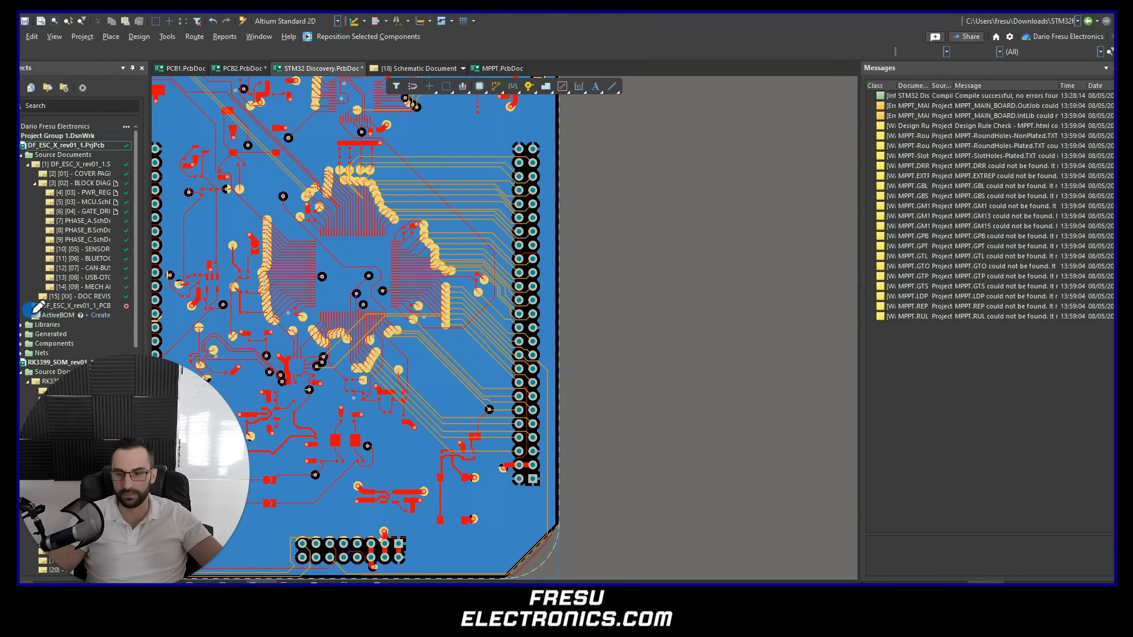
{"action": "scroll", "coordinate": [698, 377], "scroll_direction": "down", "scroll_amount": 4, "text": "ctrl"}
{"action": "scroll", "coordinate": [348, 165], "scroll_direction": "up", "scroll_amount": 5, "text": "ctrl"}
{"action": "left_click_drag", "start_coordinate": [211, 279], "coordinate": [511, 297]}
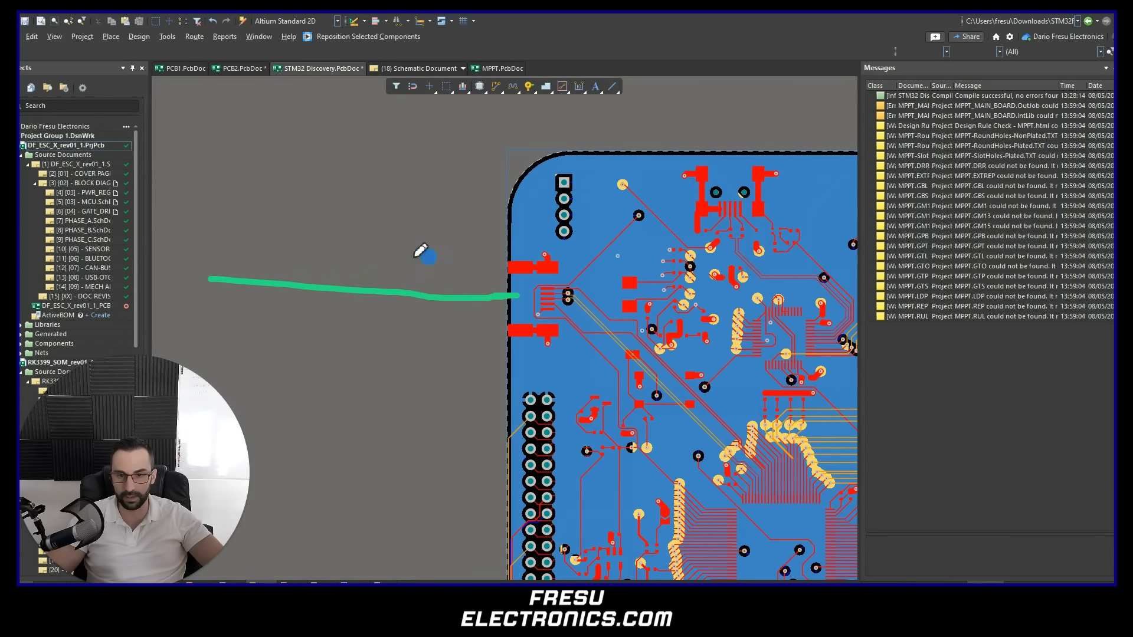
{"action": "mouse_move", "coordinate": [434, 256]}
{"action": "left_mouse_down"}
{"action": "mouse_move", "coordinate": [506, 298]}
{"action": "mouse_move", "coordinate": [441, 357]}
{"action": "left_mouse_up"}
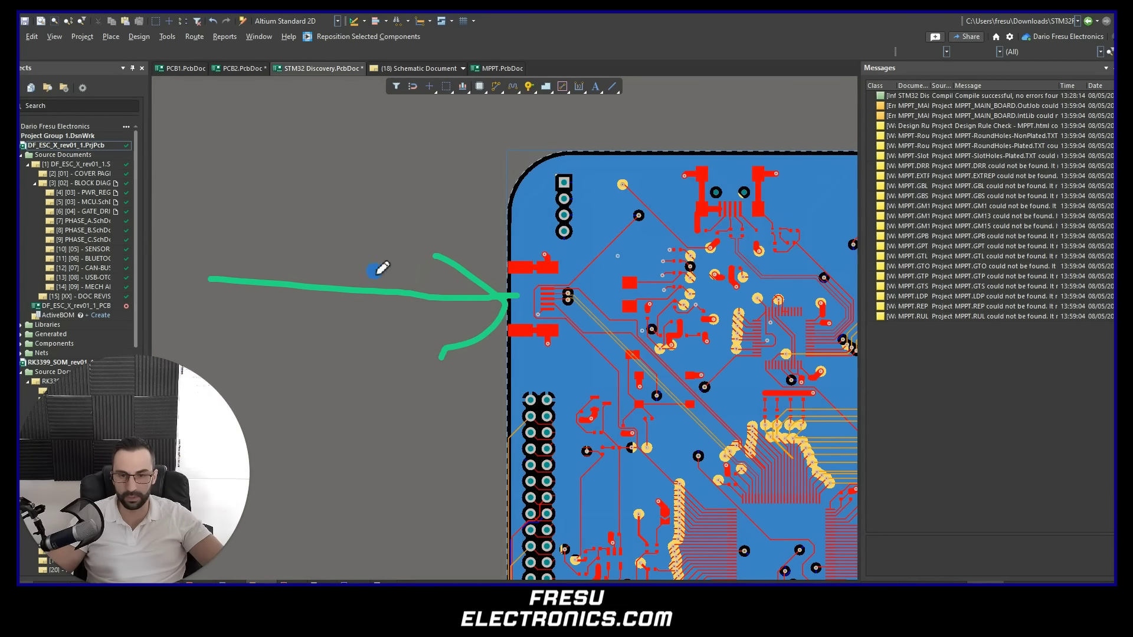
- Sketch and redraw a vertical barrier line just behind the left-edge connector, with an outside cable running in to it and a path from the board side
{"action": "left_click_drag", "start_coordinate": [561, 256], "coordinate": [571, 430]}
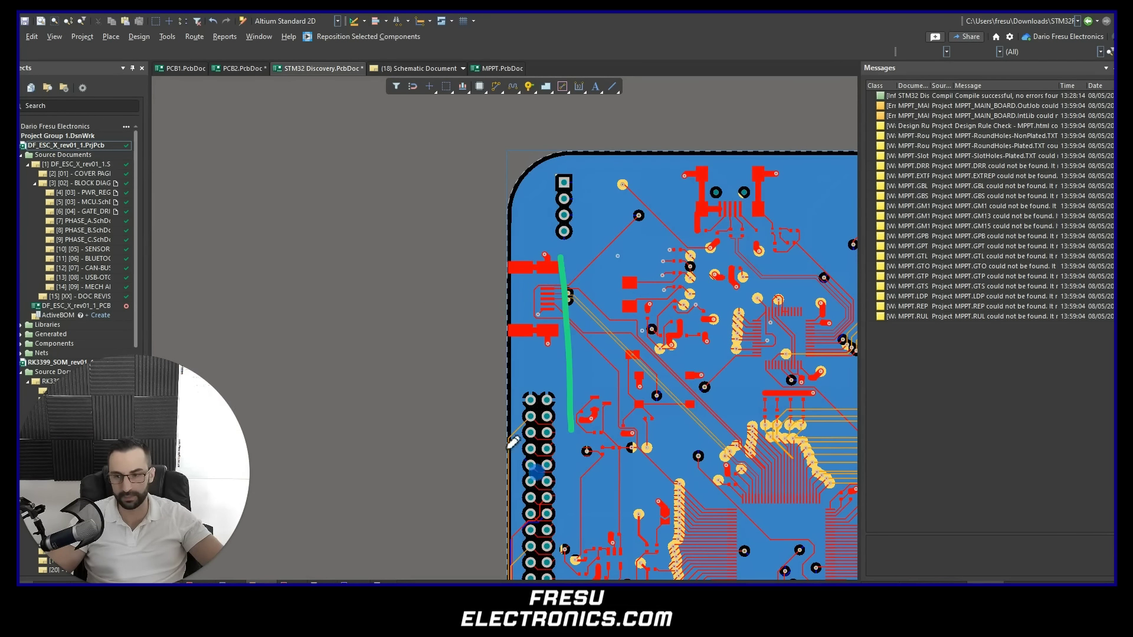
{"action": "left_click_drag", "start_coordinate": [245, 297], "coordinate": [565, 293]}
{"action": "left_click_drag", "start_coordinate": [566, 212], "coordinate": [566, 365]}
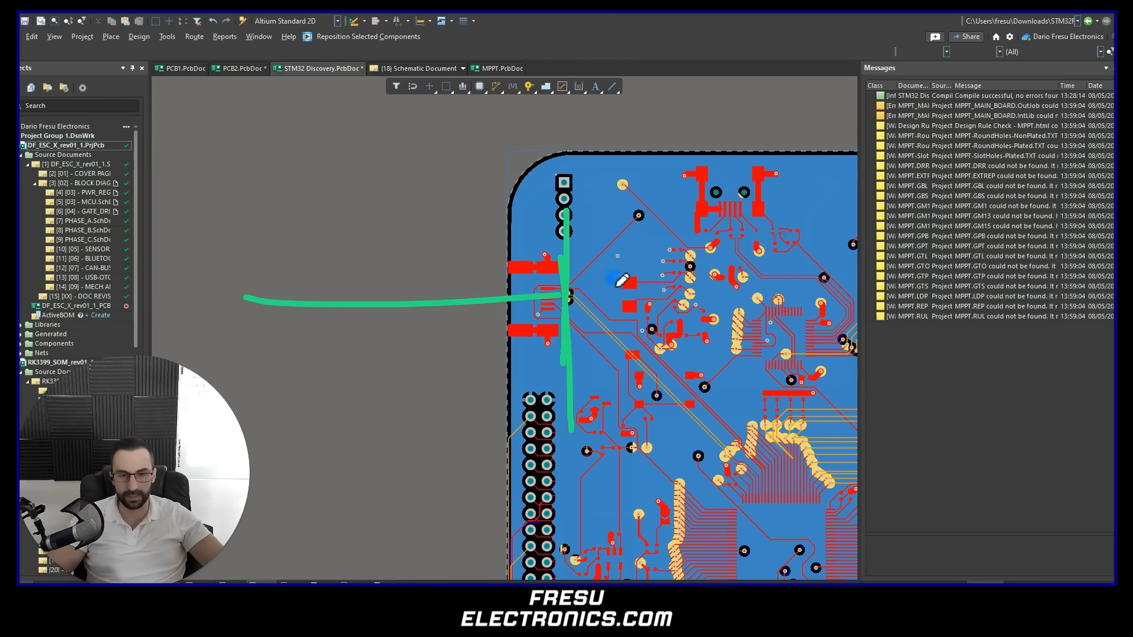
{"action": "left_click_drag", "start_coordinate": [564, 195], "coordinate": [564, 391]}
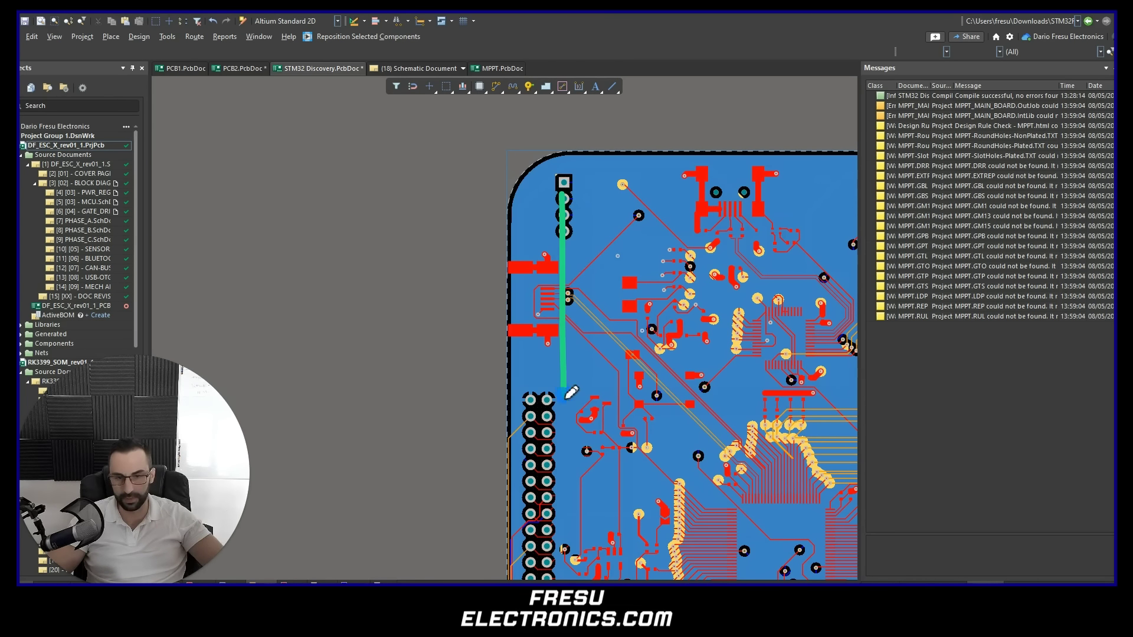
{"action": "left_click_drag", "start_coordinate": [196, 309], "coordinate": [575, 306]}
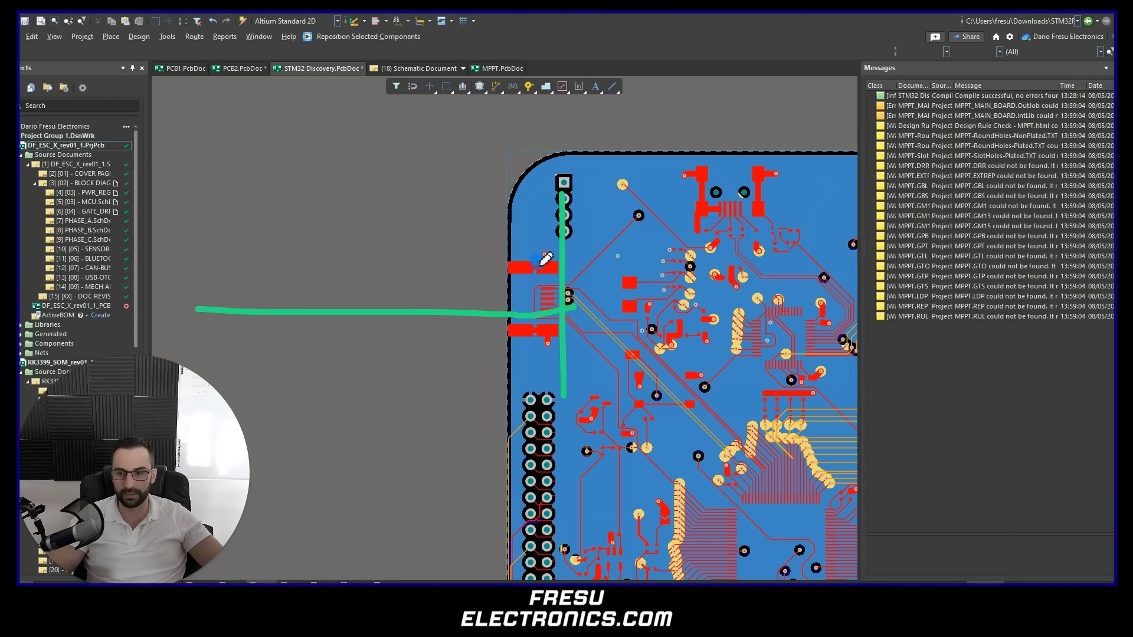
{"action": "left_click_drag", "start_coordinate": [560, 180], "coordinate": [567, 341]}
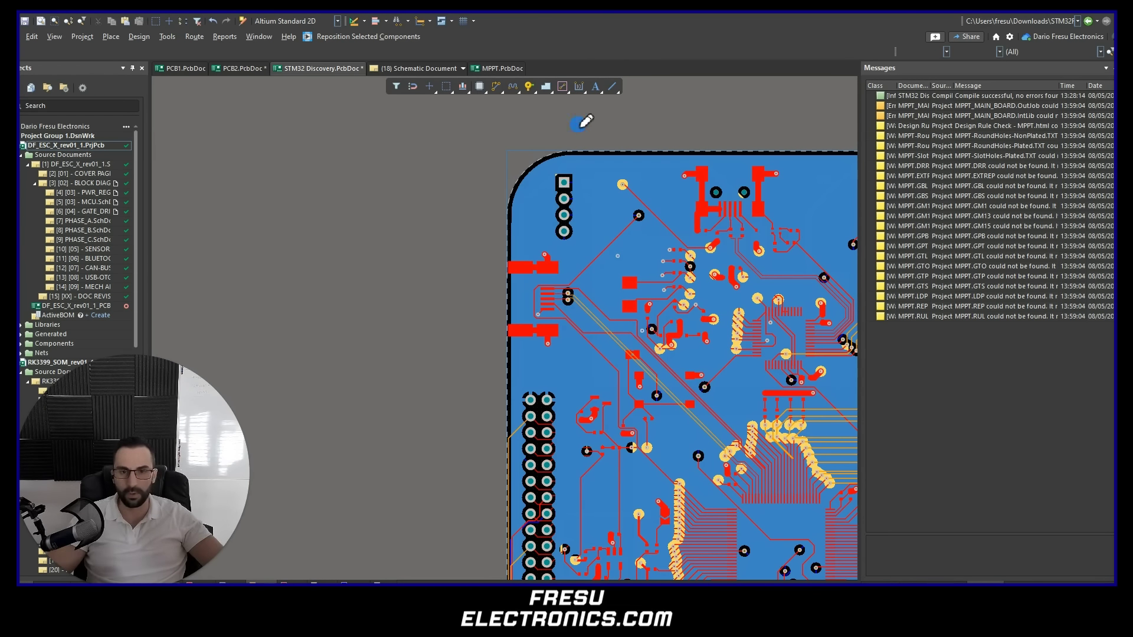
{"action": "left_click_drag", "start_coordinate": [569, 122], "coordinate": [553, 407]}
{"action": "left_click_drag", "start_coordinate": [608, 320], "coordinate": [544, 294]}
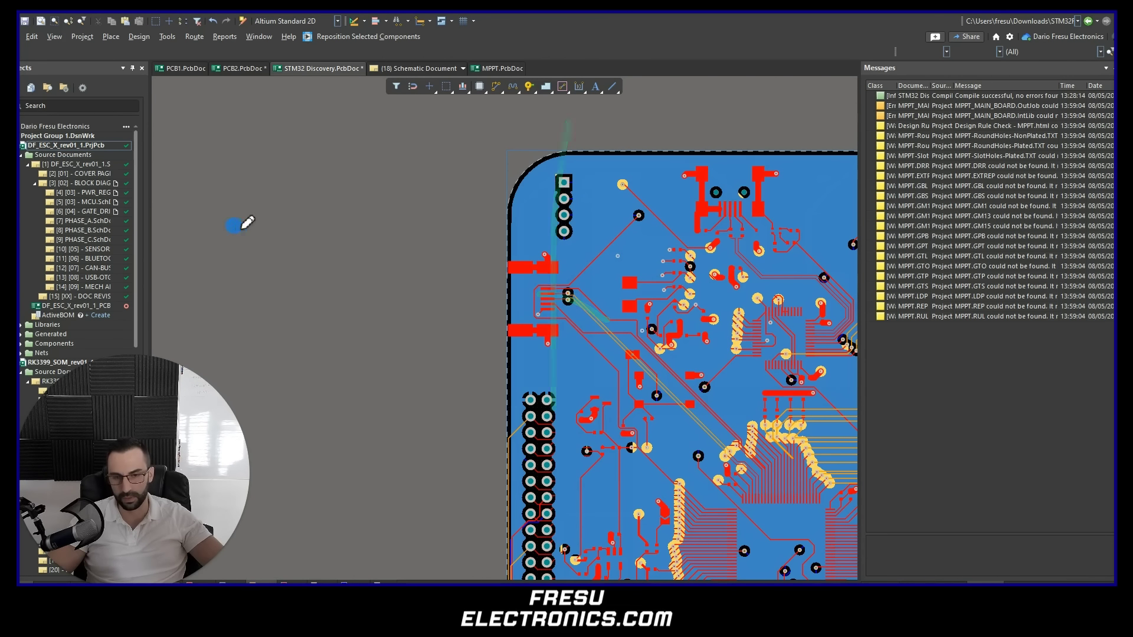
- Sketch noise travelling from the traces out through the left-edge connector, redraw it stopping at a barrier line behind the connector, and clear the sketch
{"action": "left_click_drag", "start_coordinate": [732, 406], "coordinate": [667, 455]}
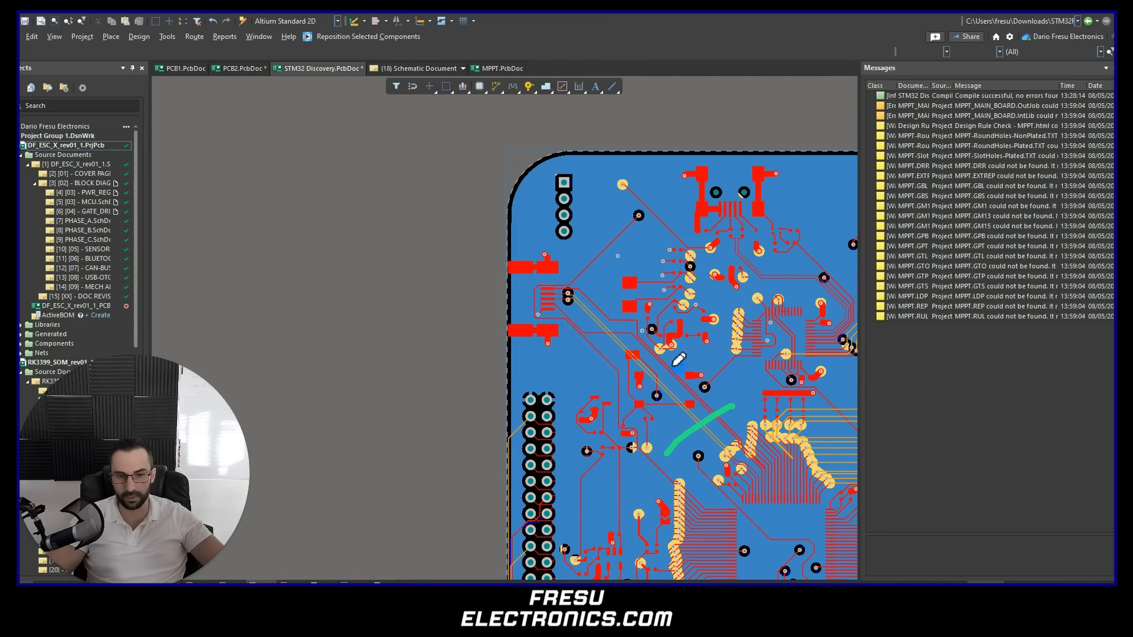
{"action": "mouse_move", "coordinate": [696, 347]}
{"action": "left_mouse_down"}
{"action": "mouse_move", "coordinate": [643, 378]}
{"action": "mouse_move", "coordinate": [631, 343]}
{"action": "mouse_move", "coordinate": [374, 281]}
{"action": "mouse_move", "coordinate": [170, 255]}
{"action": "left_mouse_up"}
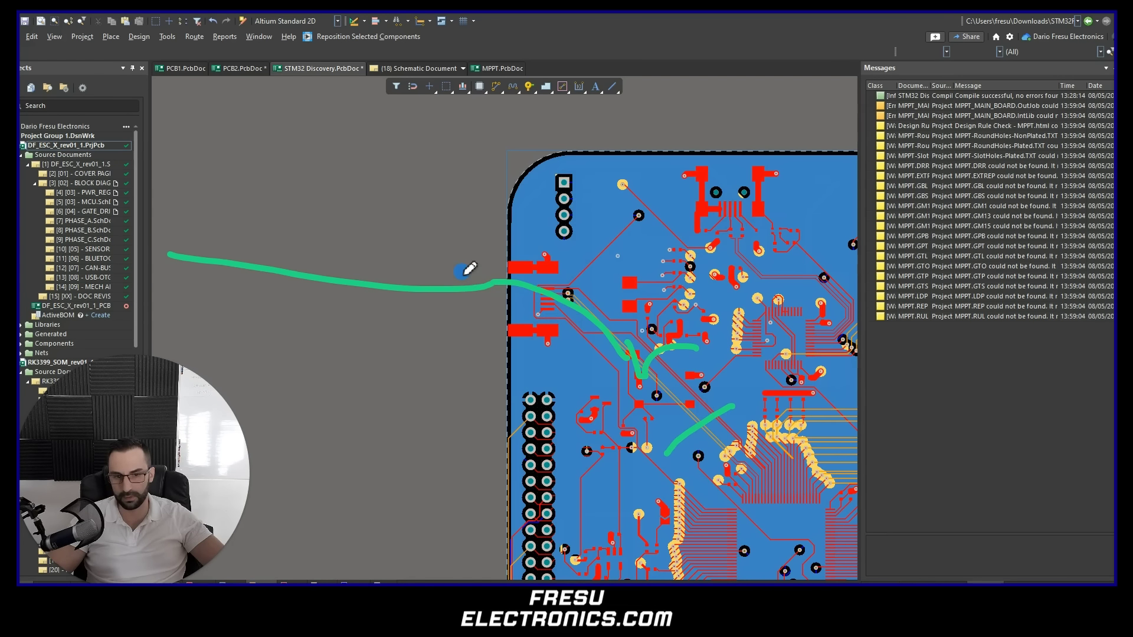
{"action": "left_click_drag", "start_coordinate": [563, 233], "coordinate": [554, 407]}
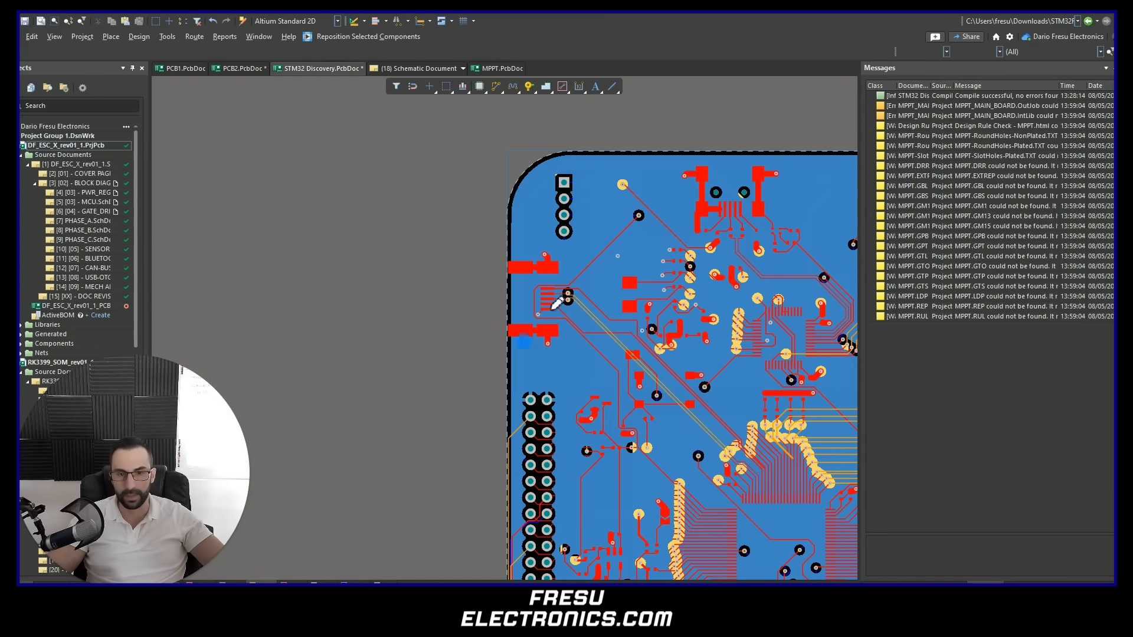
{"action": "mouse_move", "coordinate": [703, 395]}
{"action": "left_mouse_down"}
{"action": "mouse_move", "coordinate": [593, 328]}
{"action": "mouse_move", "coordinate": [568, 298]}
{"action": "left_mouse_up"}
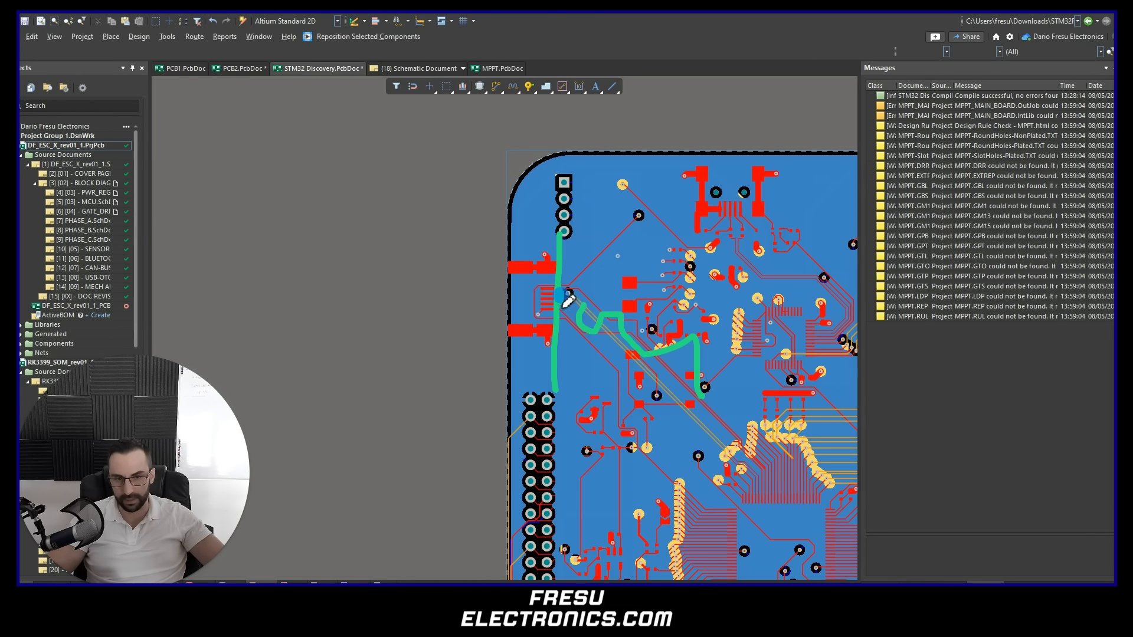
{"action": "key", "text": "Escape"}
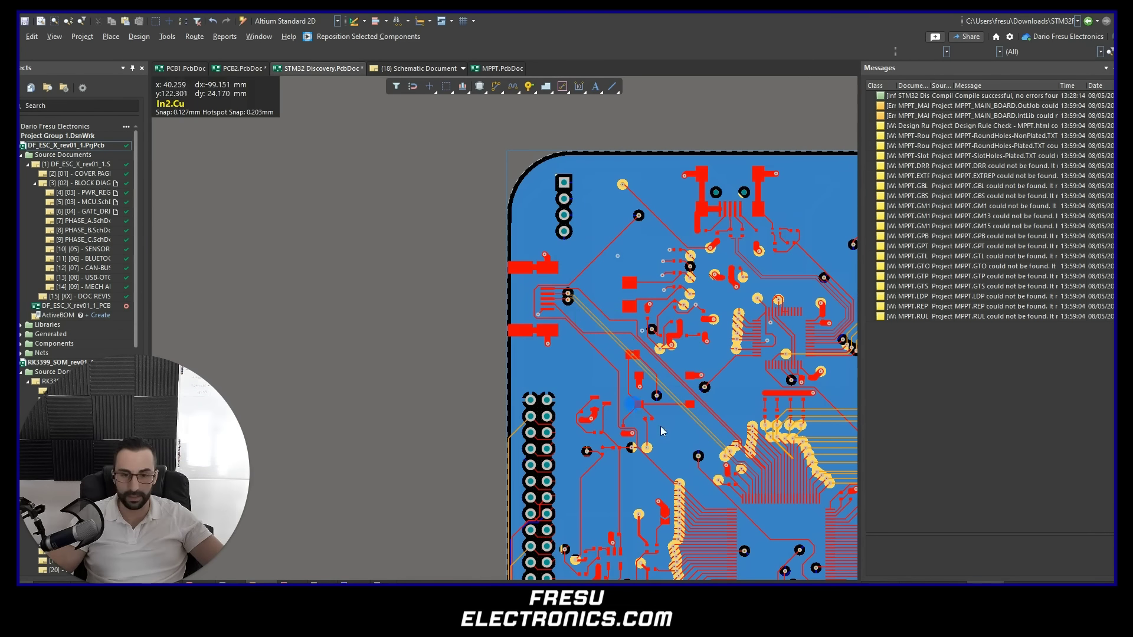
- Mark a line across the diagonal traces and sketch a noise wave running out through the left-edge connector onto a cable with a waveform beside it
{"action": "key", "text": "ctrl+2"}
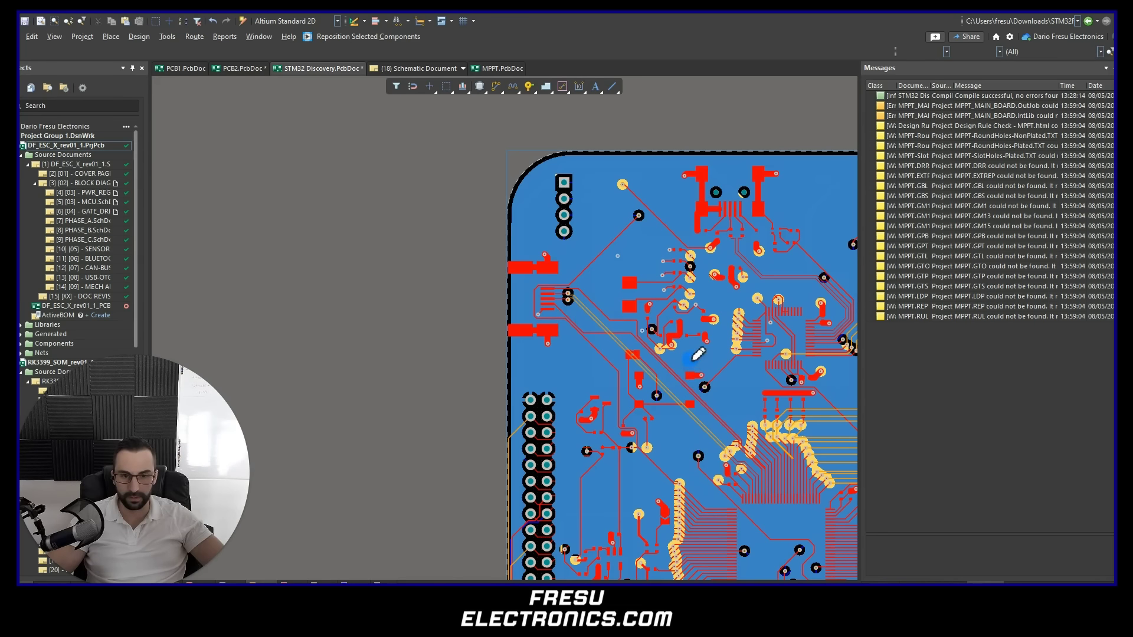
{"action": "left_click_drag", "start_coordinate": [691, 357], "coordinate": [637, 406]}
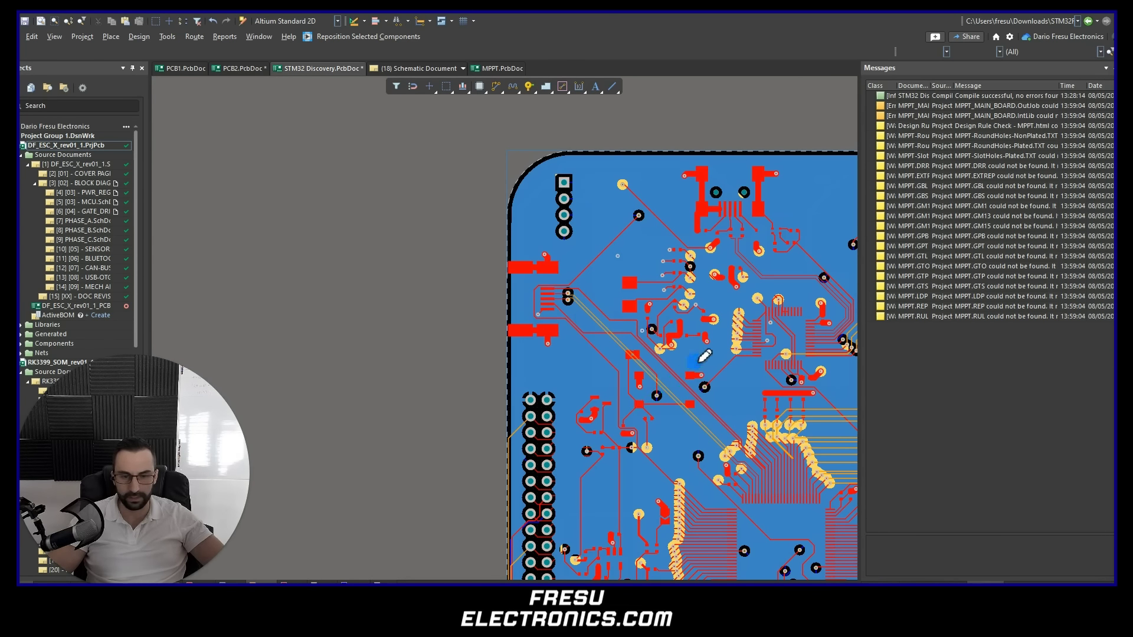
{"action": "left_click_drag", "start_coordinate": [697, 359], "coordinate": [637, 415]}
{"action": "left_click_drag", "start_coordinate": [684, 326], "coordinate": [636, 334]}
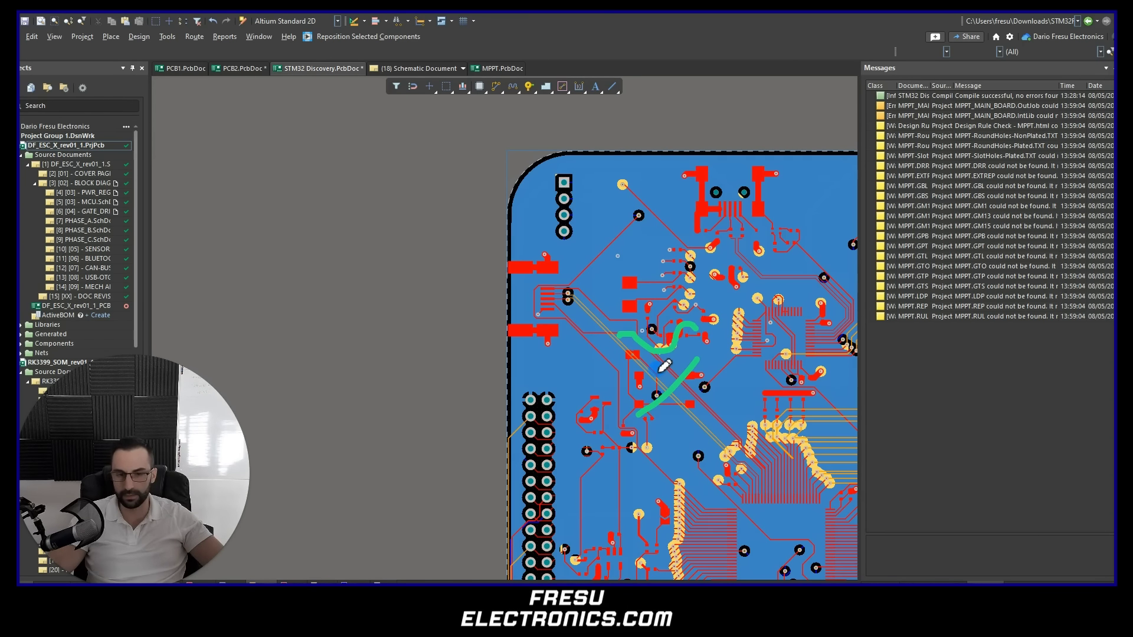
{"action": "mouse_move", "coordinate": [701, 364]}
{"action": "left_mouse_down"}
{"action": "mouse_move", "coordinate": [635, 427]}
{"action": "mouse_move", "coordinate": [662, 354]}
{"action": "mouse_move", "coordinate": [554, 289]}
{"action": "mouse_move", "coordinate": [318, 285]}
{"action": "mouse_move", "coordinate": [176, 191]}
{"action": "left_mouse_up"}
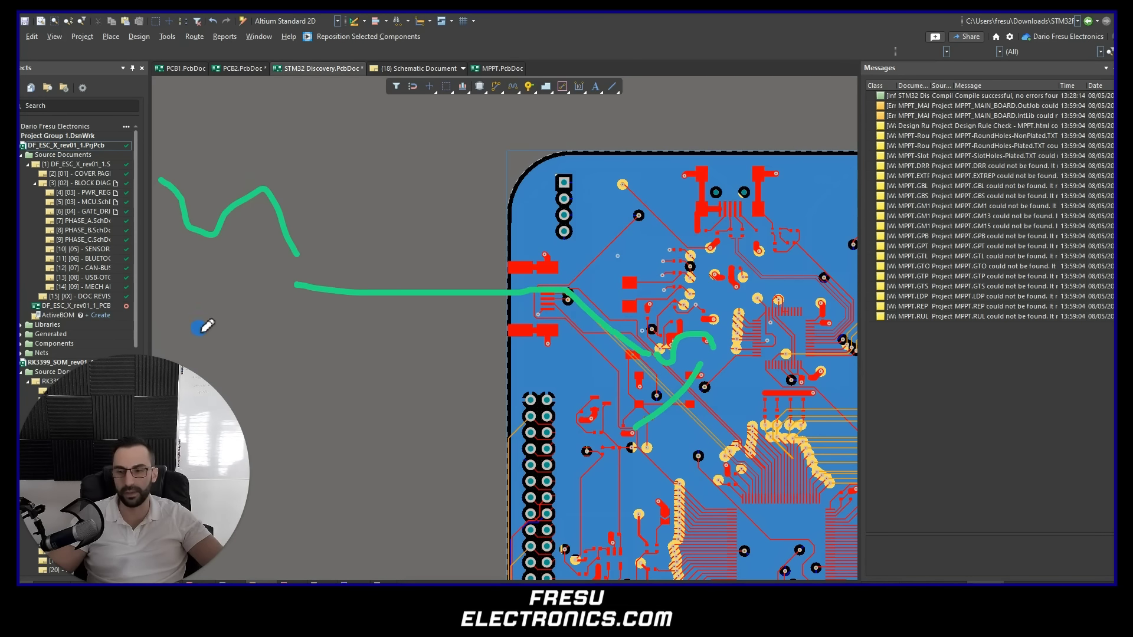
- Sketch a barrier line behind the left-edge connector, then an arrow entering the connector from outside and its path onward along the traces
{"action": "left_click_drag", "start_coordinate": [566, 253], "coordinate": [556, 357]}
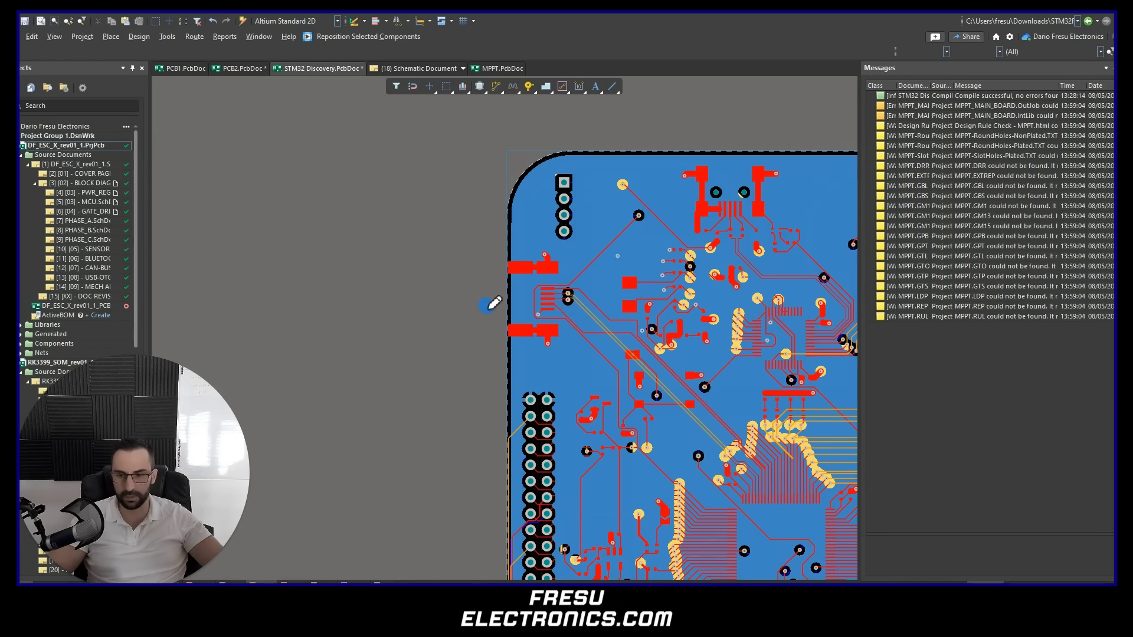
{"action": "left_click_drag", "start_coordinate": [315, 309], "coordinate": [614, 310]}
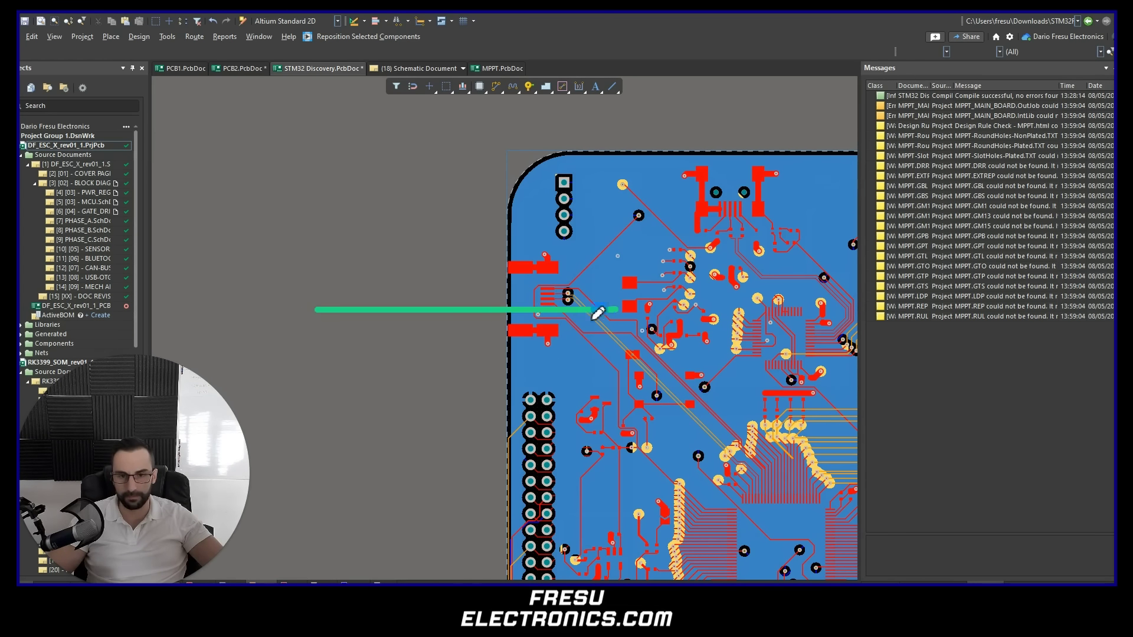
{"action": "mouse_move", "coordinate": [442, 264]}
{"action": "left_mouse_down"}
{"action": "mouse_move", "coordinate": [475, 362]}
{"action": "mouse_move", "coordinate": [424, 390]}
{"action": "left_mouse_up"}
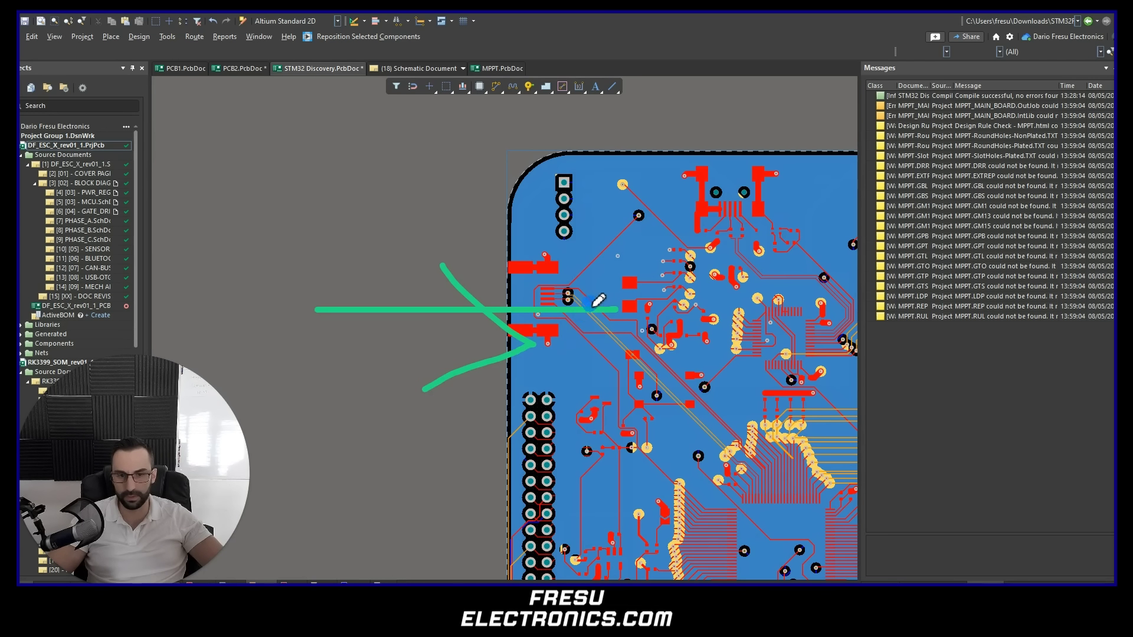
{"action": "left_click_drag", "start_coordinate": [575, 324], "coordinate": [652, 401]}
{"action": "mouse_move", "coordinate": [554, 303]}
{"action": "left_mouse_down"}
{"action": "mouse_move", "coordinate": [563, 354]}
{"action": "mouse_move", "coordinate": [568, 308]}
{"action": "left_mouse_up"}
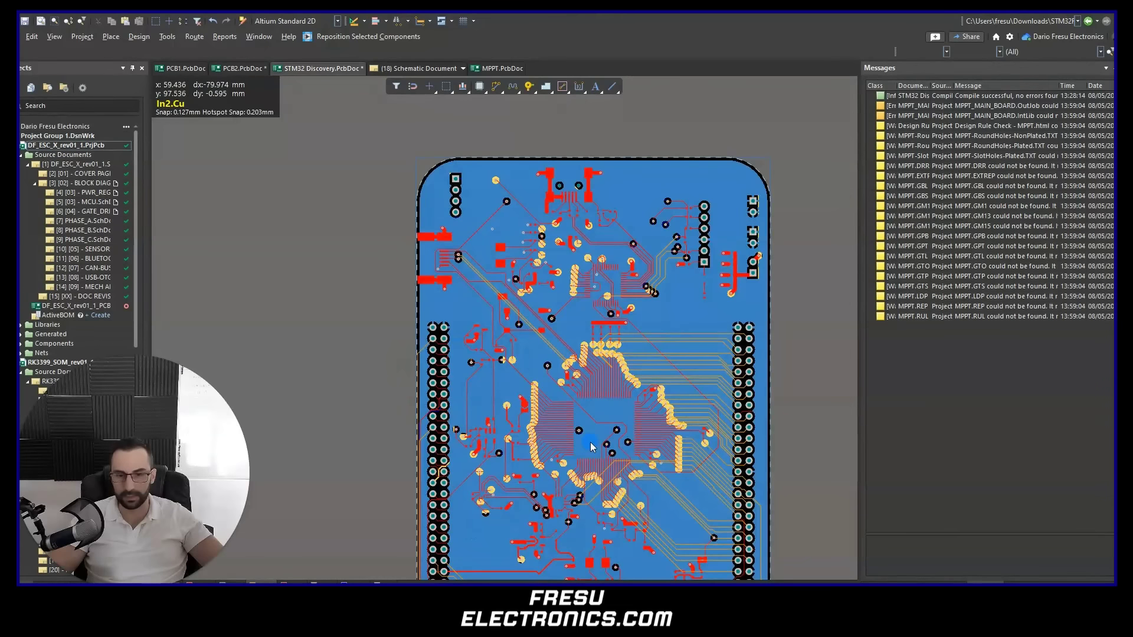
- On the wider board view, sketch an arrow towards the left-edge connector stopped by a vertical barrier line outside the board, and clear the sketch
{"action": "mouse_move", "coordinate": [578, 488]}
{"action": "right_mouse_down"}
{"action": "mouse_move", "coordinate": [534, 374]}
{"action": "mouse_move", "coordinate": [529, 425]}
{"action": "right_mouse_up"}
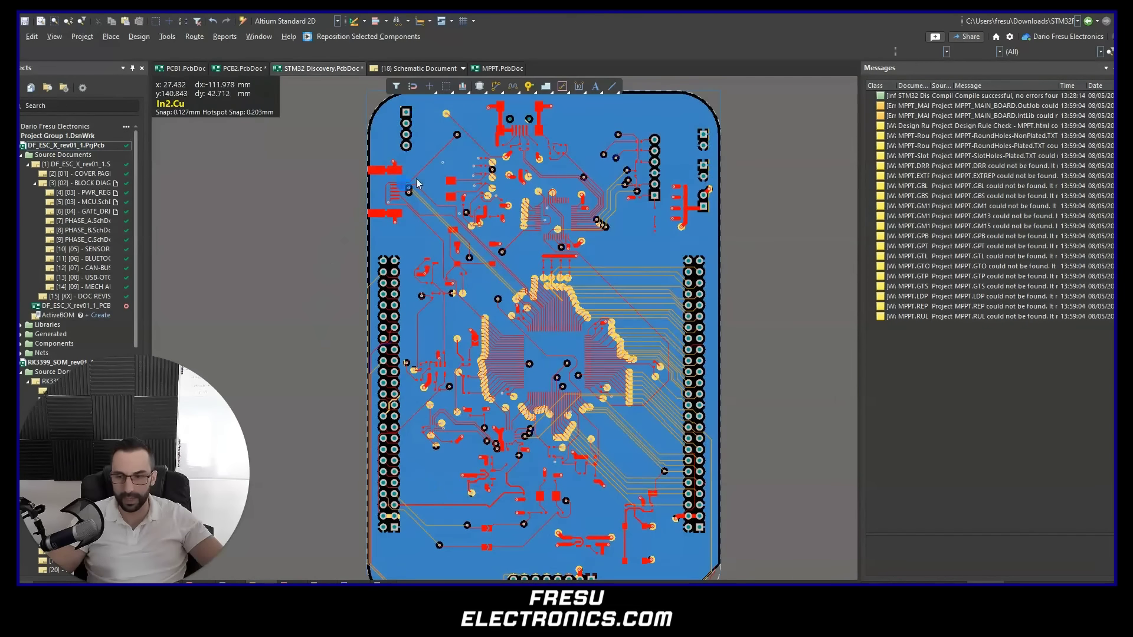
{"action": "scroll", "coordinate": [443, 383], "scroll_direction": "up", "scroll_amount": 2}
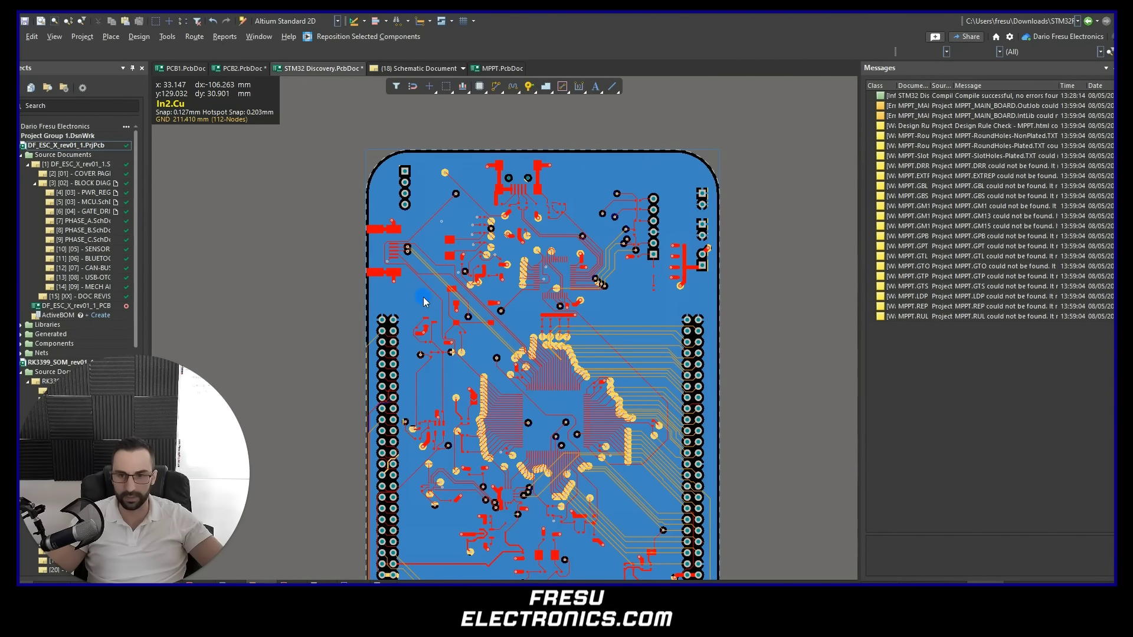
{"action": "mouse_move", "coordinate": [235, 253]}
{"action": "left_mouse_down"}
{"action": "mouse_move", "coordinate": [322, 234]}
{"action": "mouse_move", "coordinate": [309, 277]}
{"action": "left_mouse_up"}
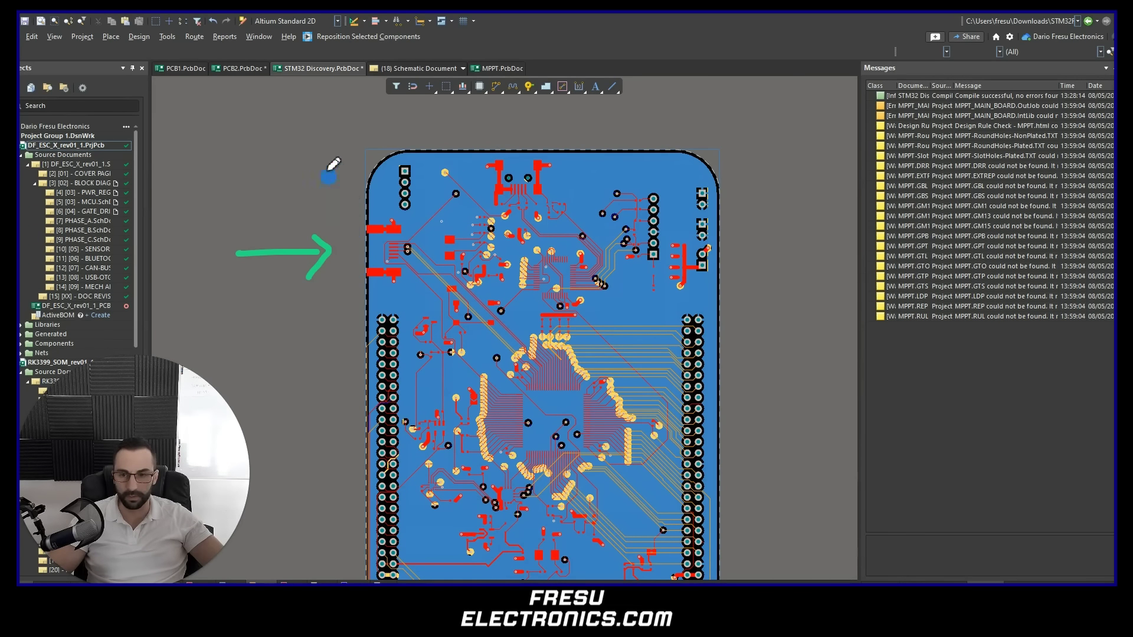
{"action": "left_click_drag", "start_coordinate": [324, 156], "coordinate": [330, 295]}
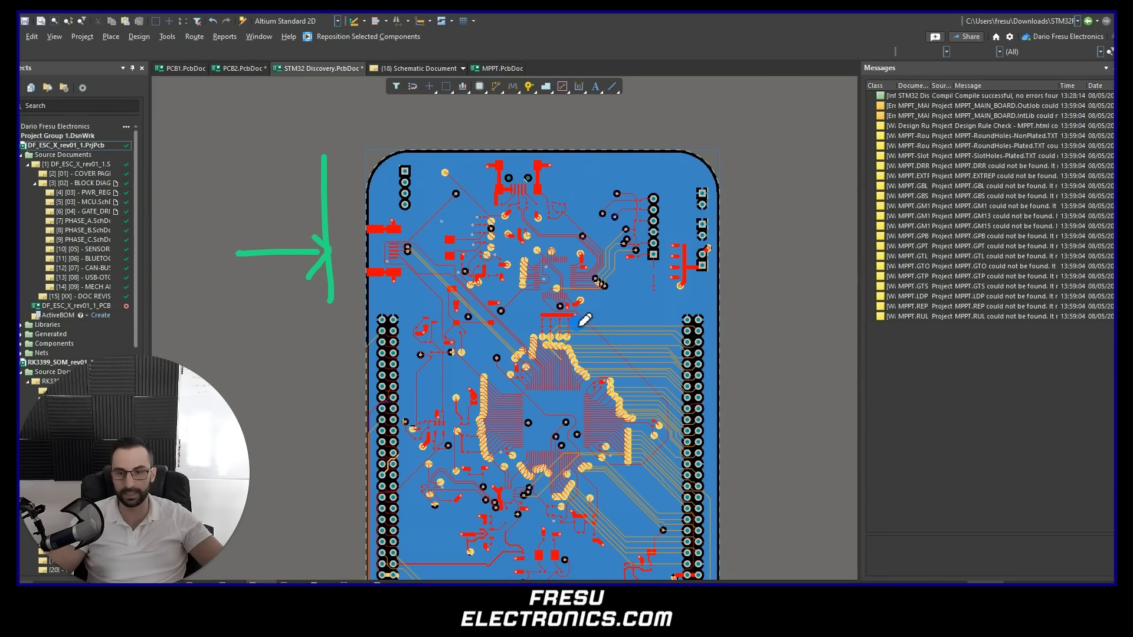
{"action": "key", "text": "ctrl+shift+7"}
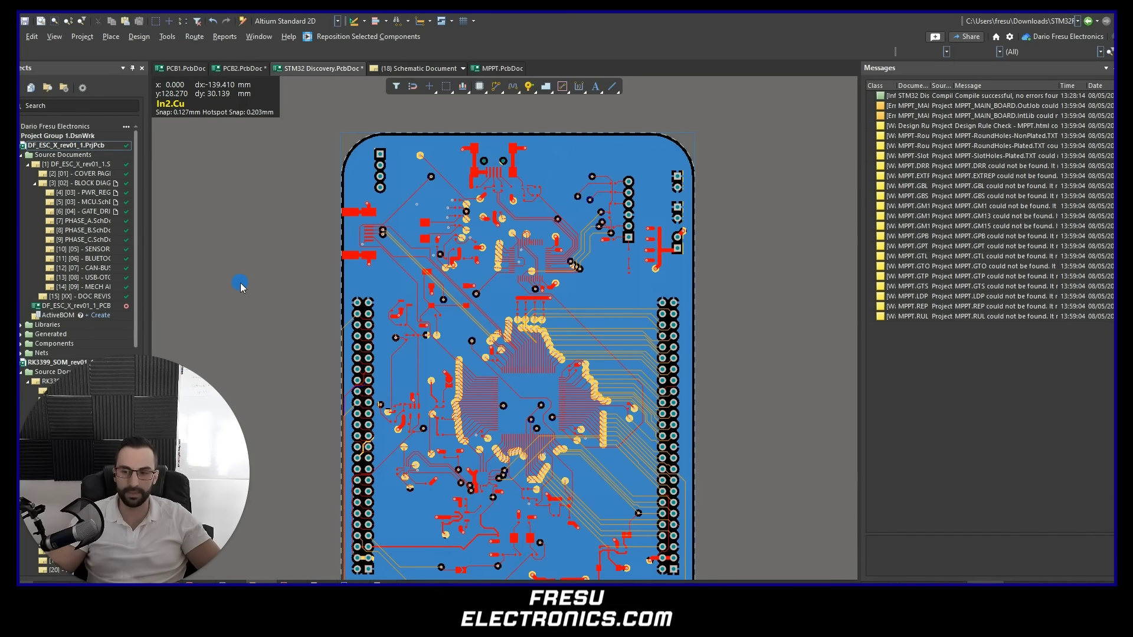
{"action": "right_click_drag", "start_coordinate": [322, 502], "coordinate": [339, 422]}
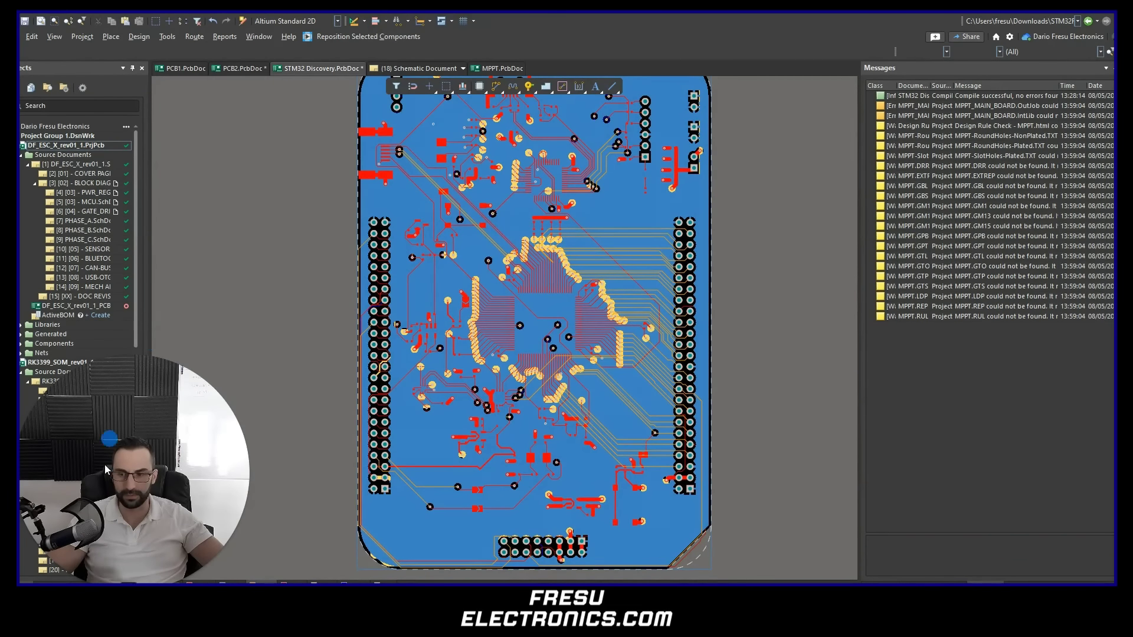
- Switch to the MPPT.PcbDoc board and bring up the Returnpath.jpg diagram in the image viewer
{"action": "key", "text": "ctrl+Tab"}
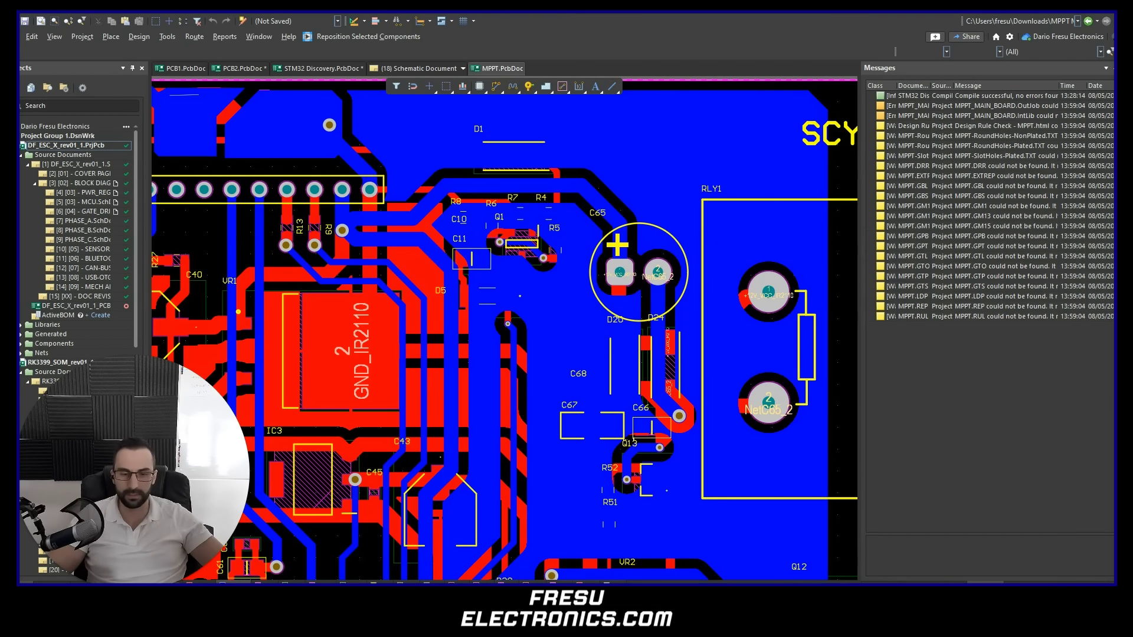
{"action": "mouse_move", "coordinate": [853, 592]}
{"action": "left_click", "coordinate": [850, 569]}
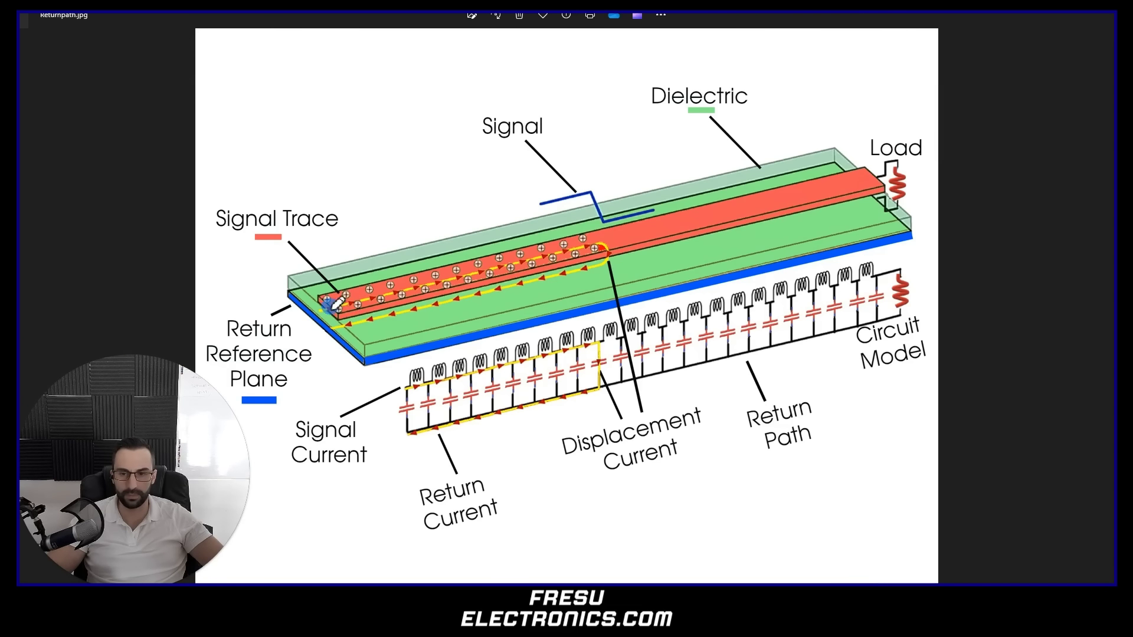
- On the return path diagram, sketch the signal current along the signal trace and its return from the load along the reference plane
{"action": "mouse_move", "coordinate": [341, 296]}
{"action": "left_mouse_down"}
{"action": "mouse_move", "coordinate": [487, 268]}
{"action": "mouse_move", "coordinate": [634, 220]}
{"action": "left_mouse_up"}
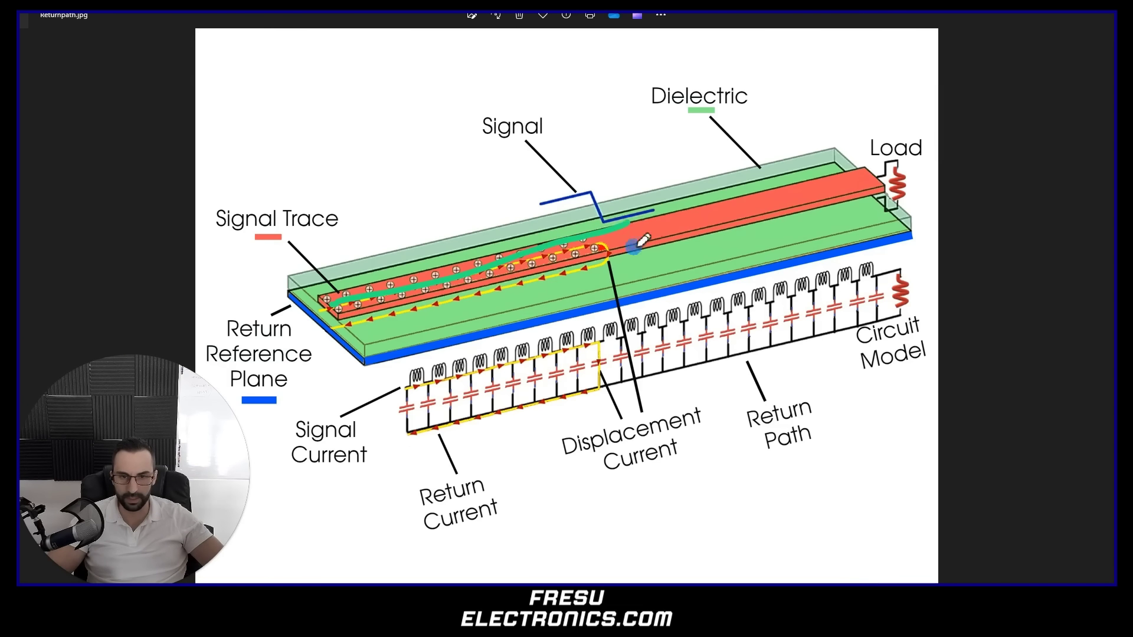
{"action": "mouse_move", "coordinate": [901, 168]}
{"action": "left_mouse_down"}
{"action": "mouse_move", "coordinate": [708, 290]}
{"action": "mouse_move", "coordinate": [394, 328]}
{"action": "left_mouse_up"}
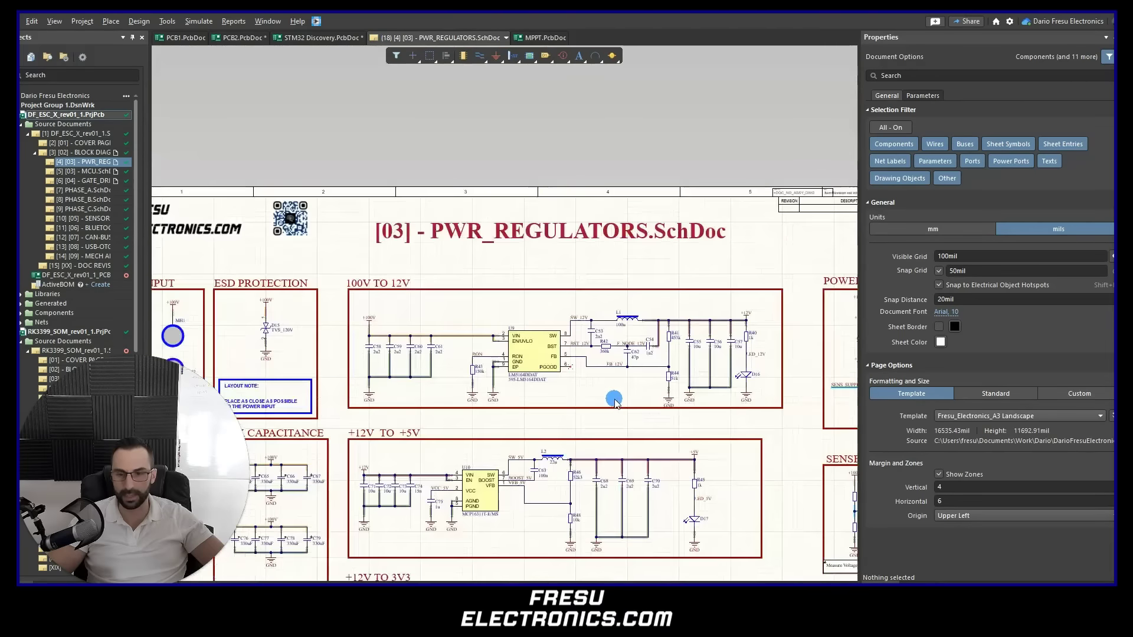
- On the 100V TO 12V schematic, sketch the input current loop from U9's VIN through capacitor C58 and ground back to U9's GND pin
{"action": "right_click_drag", "start_coordinate": [512, 403], "coordinate": [592, 374]}
{"action": "scroll", "coordinate": [568, 344], "scroll_direction": "up", "scroll_amount": 3, "text": "ctrl"}
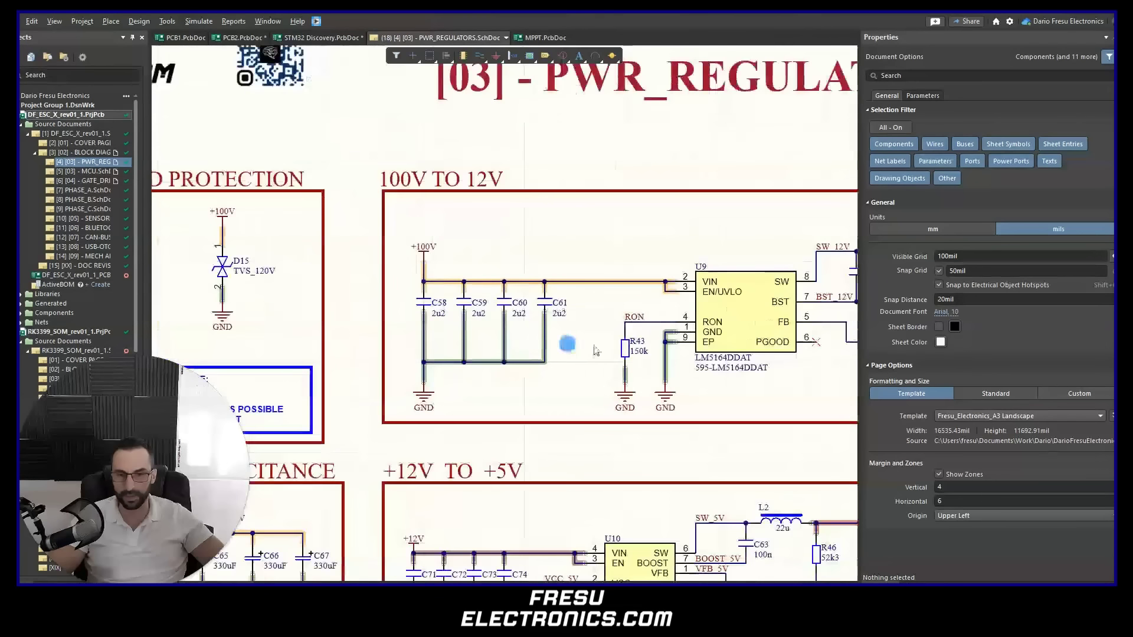
{"action": "mouse_move", "coordinate": [717, 267]}
{"action": "left_mouse_down"}
{"action": "mouse_move", "coordinate": [454, 256]}
{"action": "mouse_move", "coordinate": [372, 273]}
{"action": "mouse_move", "coordinate": [371, 418]}
{"action": "mouse_move", "coordinate": [634, 420]}
{"action": "mouse_move", "coordinate": [752, 332]}
{"action": "left_mouse_up"}
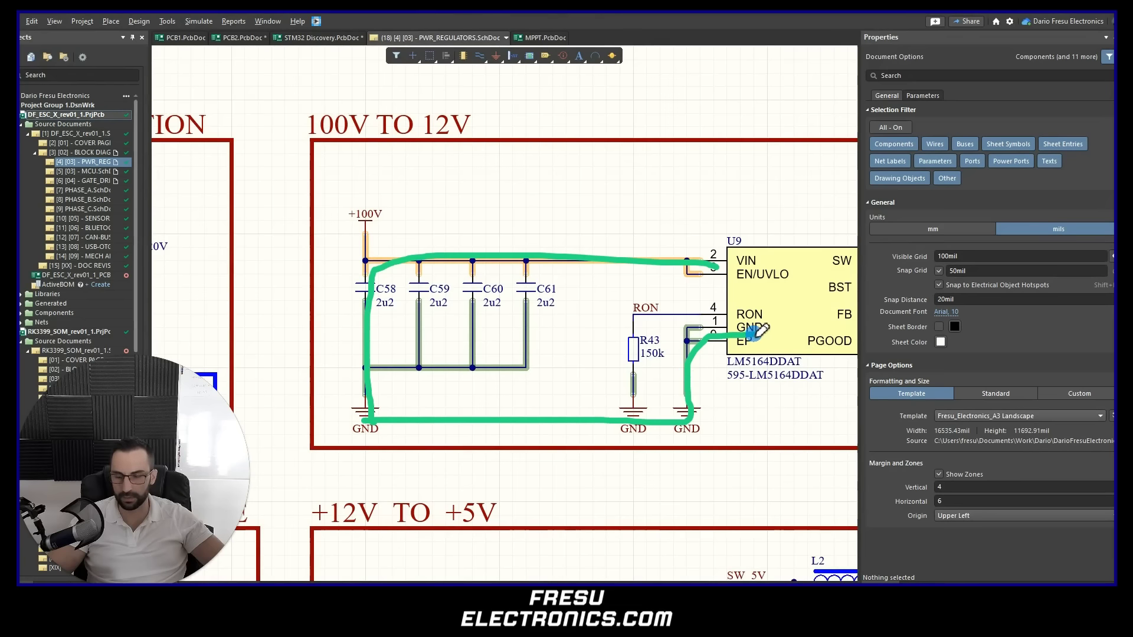
- Clear the loop sketch, return to Returnpath.jpg and circle the signal's step waveform above the trace
{"action": "mouse_move", "coordinate": [797, 595]}
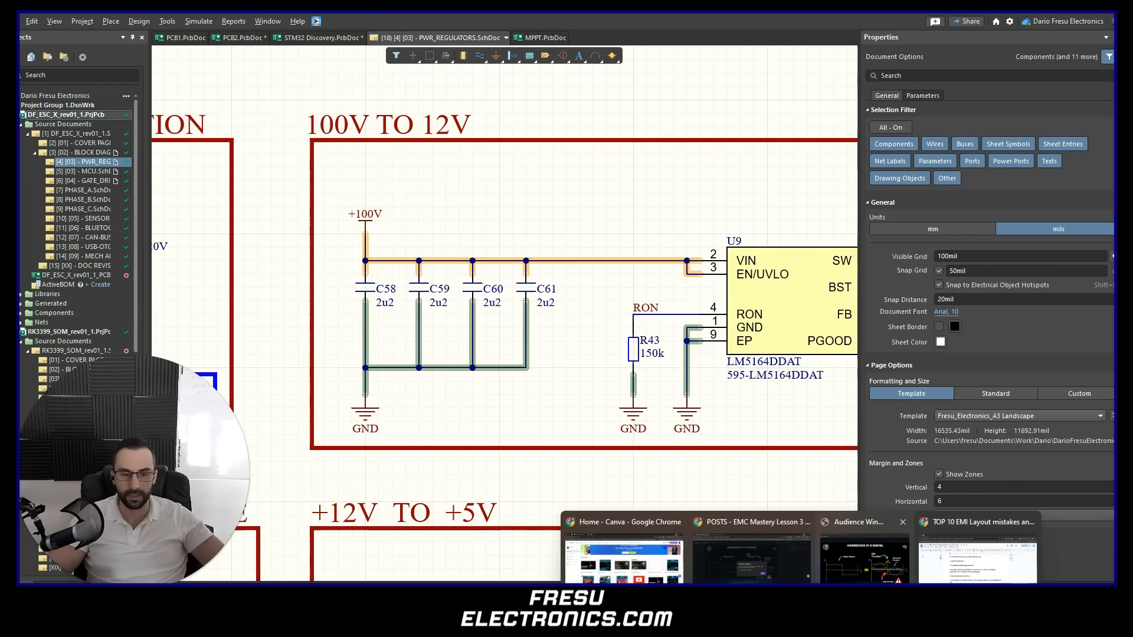
{"action": "left_click", "coordinate": [870, 554]}
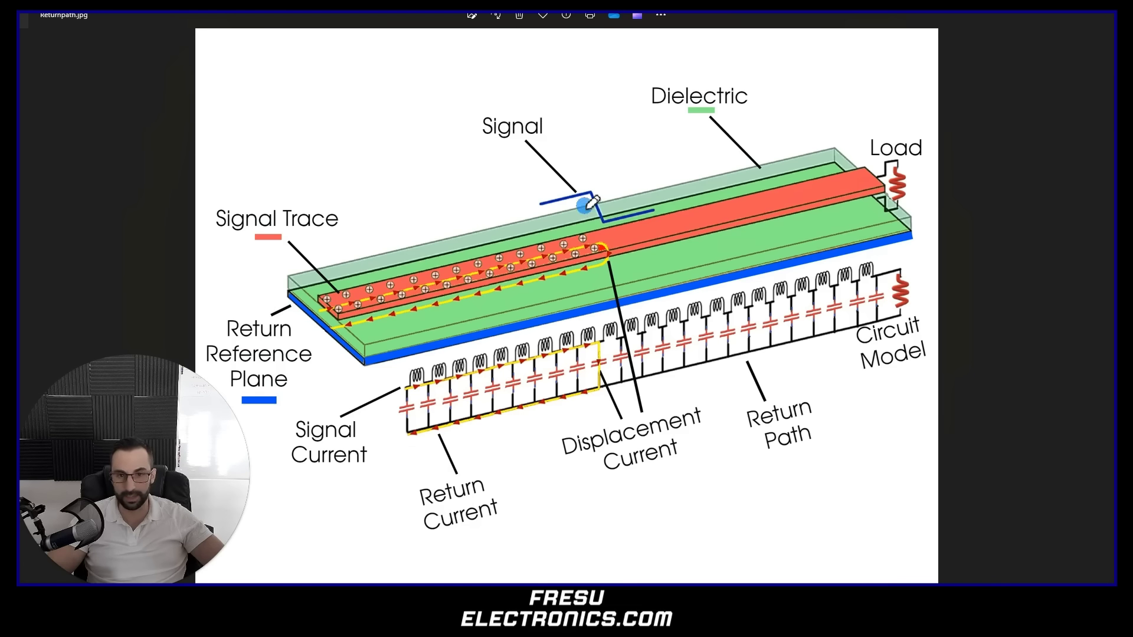
{"action": "mouse_move", "coordinate": [593, 170]}
{"action": "left_mouse_down"}
{"action": "mouse_move", "coordinate": [562, 228]}
{"action": "mouse_move", "coordinate": [604, 158]}
{"action": "left_mouse_up"}
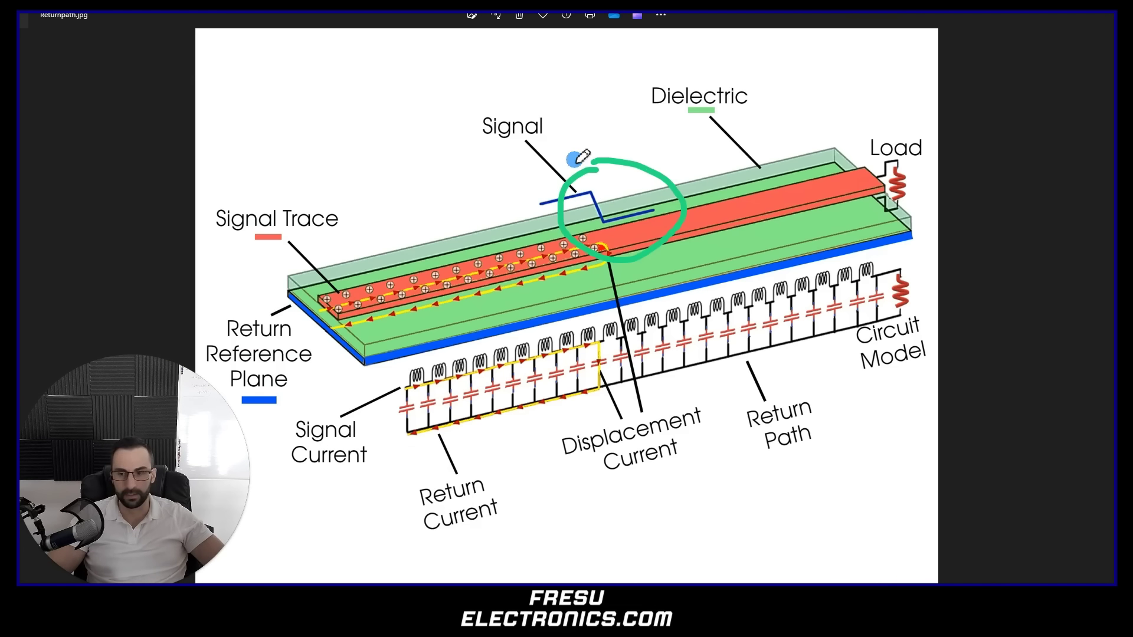
- Sketch marks at the source end of the circuit model and highlight the displacement current branch between the signal and return lines
{"action": "mouse_move", "coordinate": [369, 387]}
{"action": "left_mouse_down"}
{"action": "mouse_move", "coordinate": [393, 406]}
{"action": "mouse_move", "coordinate": [380, 452]}
{"action": "left_mouse_up"}
{"action": "mouse_move", "coordinate": [403, 384]}
{"action": "left_mouse_down"}
{"action": "mouse_move", "coordinate": [437, 442]}
{"action": "mouse_move", "coordinate": [361, 444]}
{"action": "left_mouse_up"}
{"action": "mouse_move", "coordinate": [442, 383]}
{"action": "left_mouse_down"}
{"action": "mouse_move", "coordinate": [454, 440]}
{"action": "mouse_move", "coordinate": [482, 403]}
{"action": "left_mouse_up"}
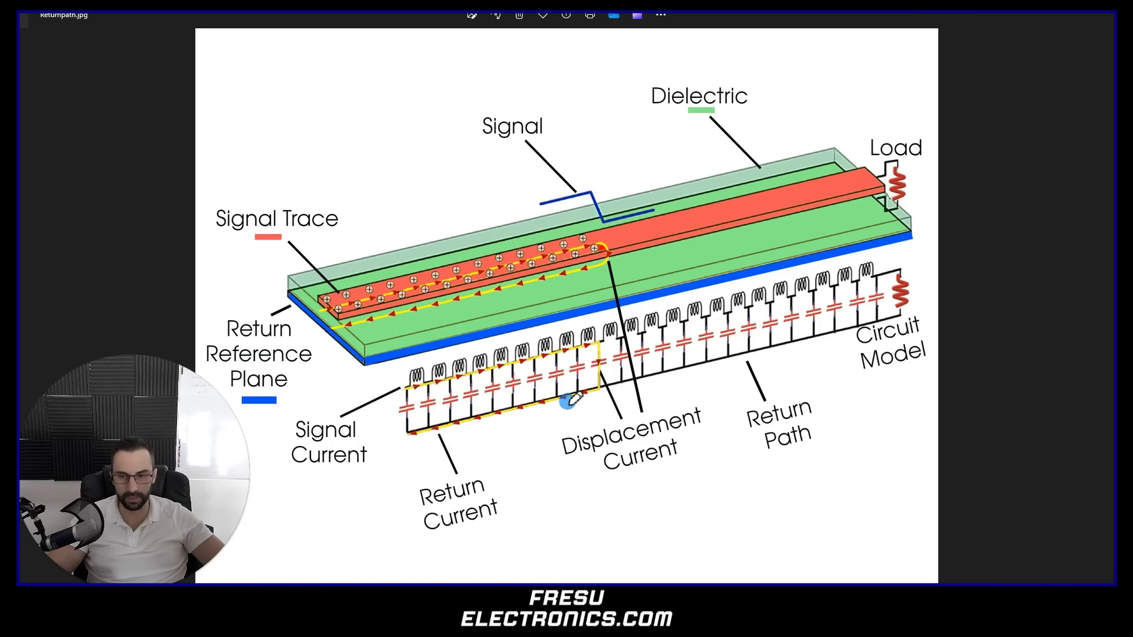
{"action": "left_click_drag", "start_coordinate": [599, 337], "coordinate": [608, 334]}
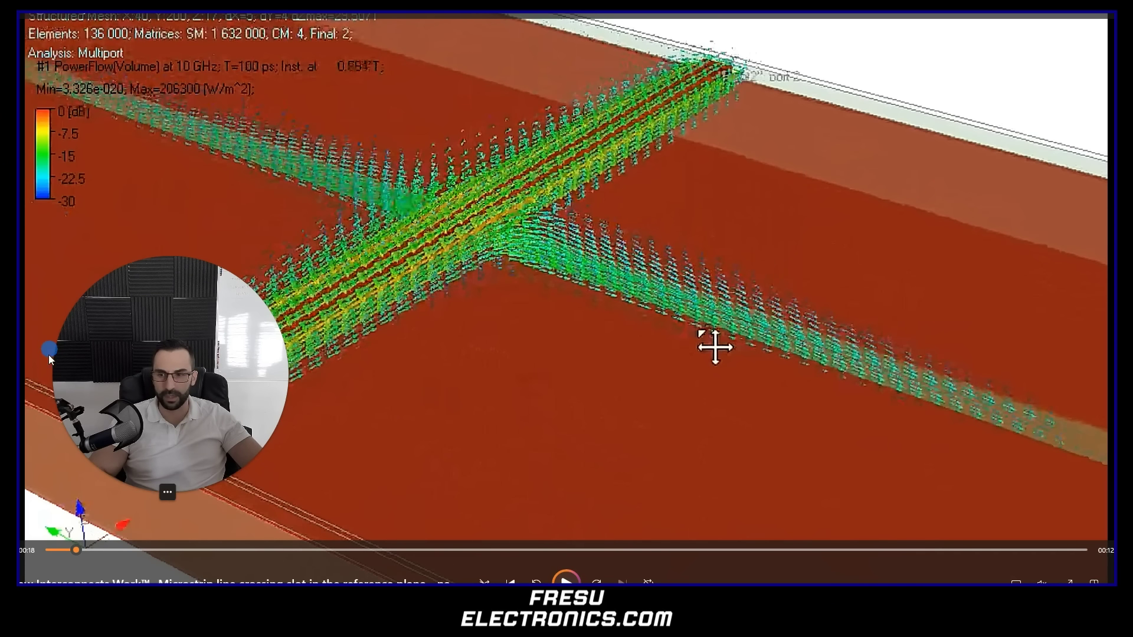
- On the power flow simulation video, sketch a line along the reference plane slot that crosses beneath the microstrip
{"action": "left_click_drag", "start_coordinate": [340, 294], "coordinate": [317, 310]}
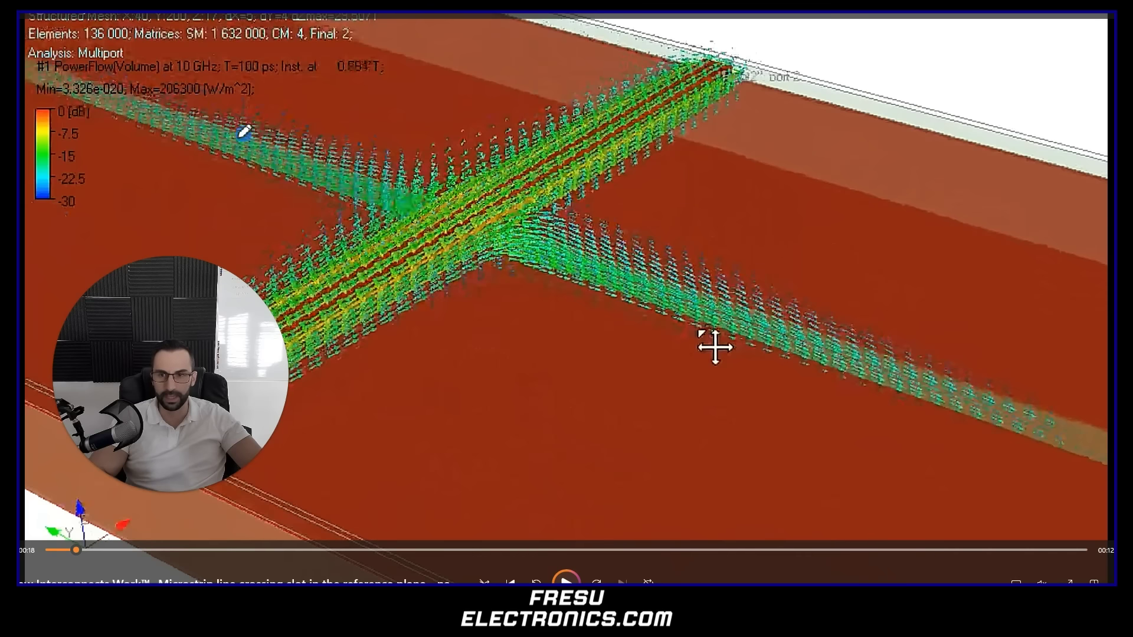
{"action": "mouse_move", "coordinate": [242, 133]}
{"action": "left_mouse_down"}
{"action": "mouse_move", "coordinate": [455, 235]}
{"action": "mouse_move", "coordinate": [753, 333]}
{"action": "left_mouse_up"}
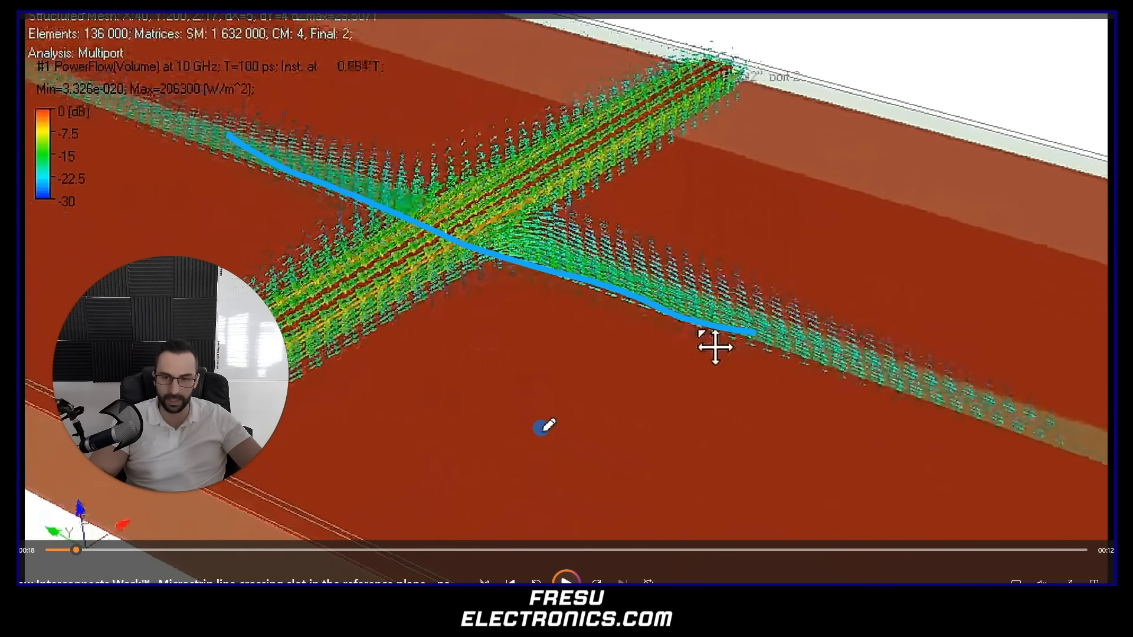
- Switch back to Returnpath.jpg, sketch the signal along the trace, and replace it with a slot line cutting across the board
{"action": "key", "text": "alt+Tab"}
{"action": "left_click_drag", "start_coordinate": [339, 304], "coordinate": [737, 222]}
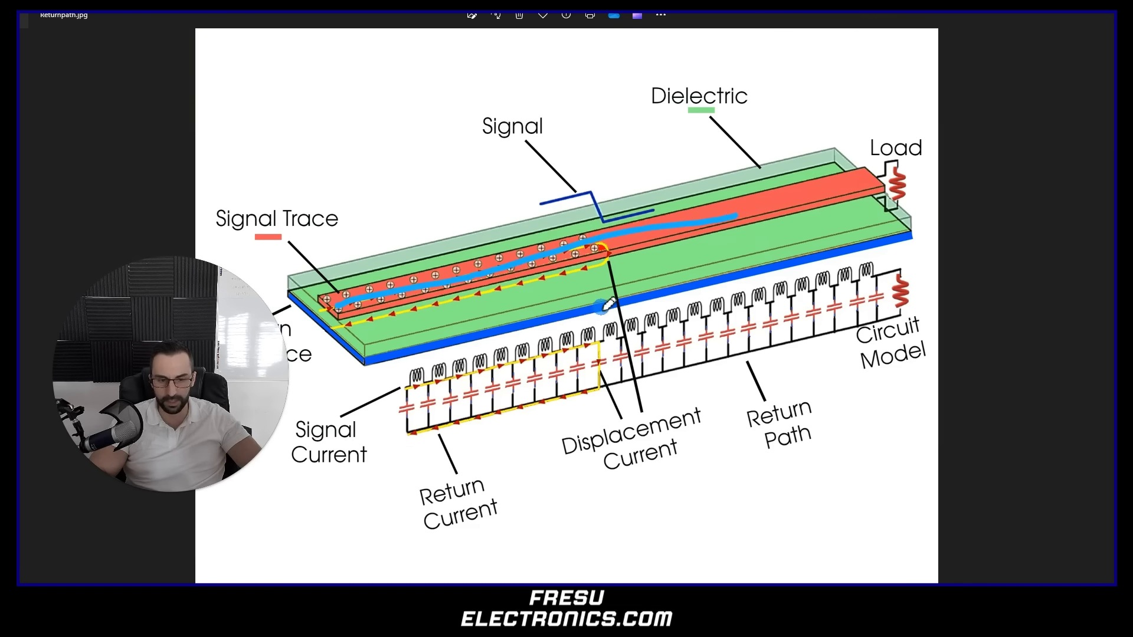
{"action": "left_click_drag", "start_coordinate": [534, 169], "coordinate": [690, 386]}
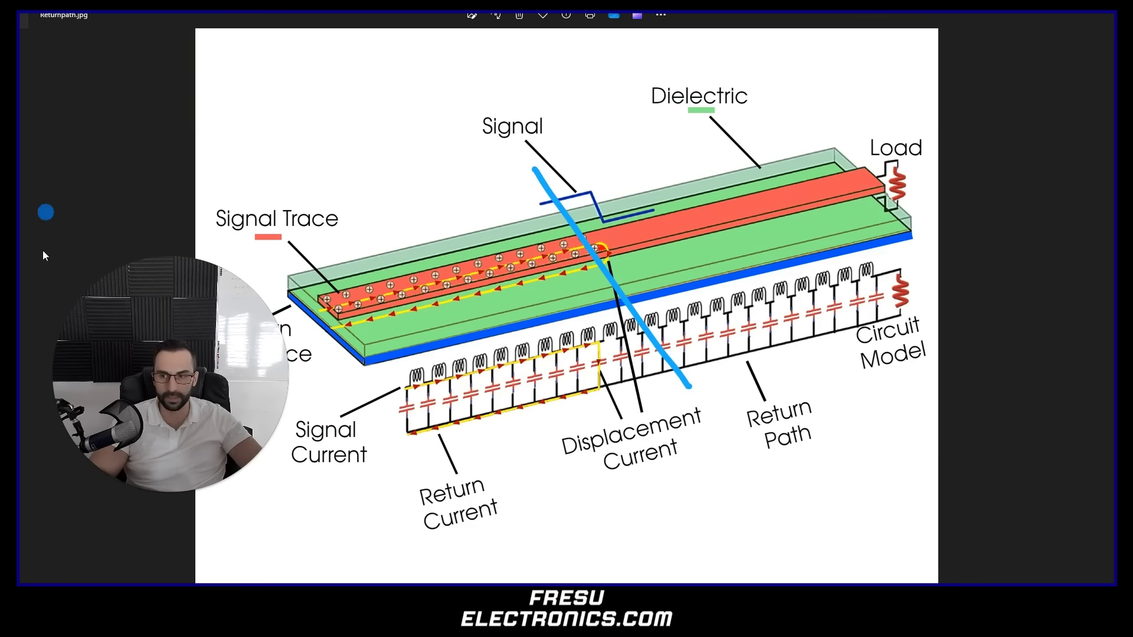
- Play the slot-crossing simulation and sketch arrows showing energy spreading along the slot on both sides of the microstrip
{"action": "left_click", "coordinate": [572, 573]}
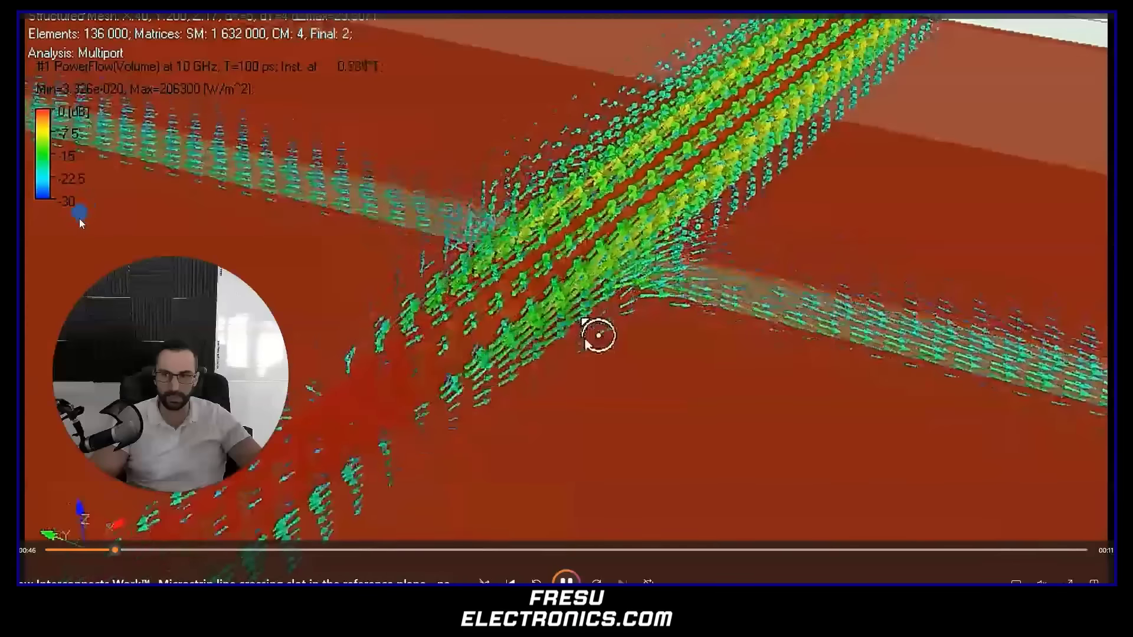
{"action": "left_click_drag", "start_coordinate": [498, 120], "coordinate": [615, 148]}
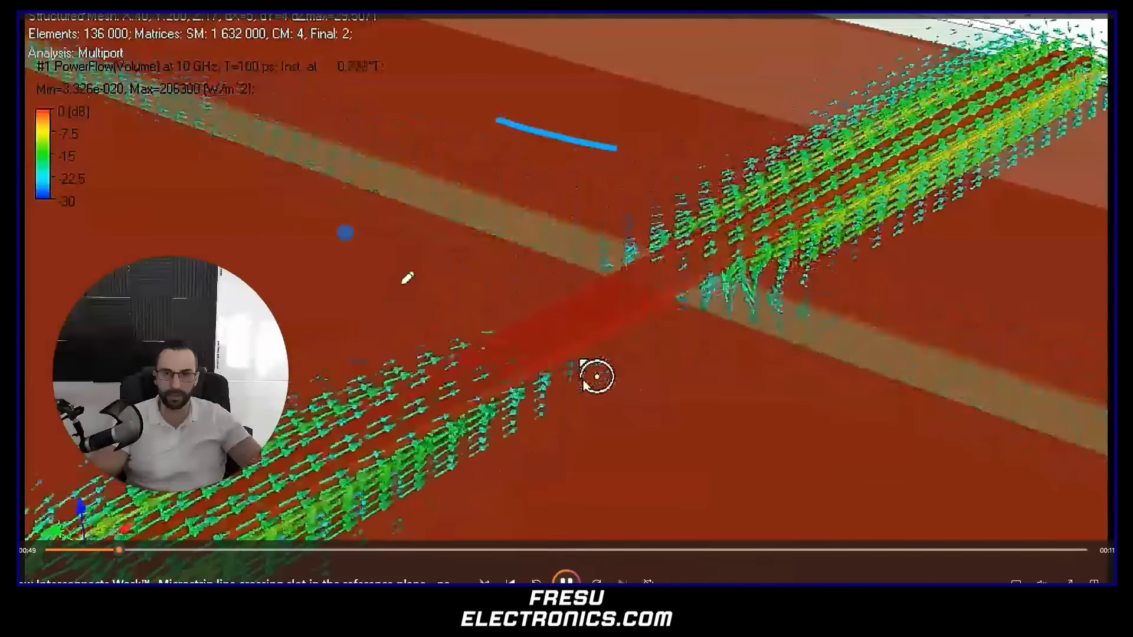
{"action": "left_click_drag", "start_coordinate": [344, 232], "coordinate": [461, 319]}
{"action": "mouse_move", "coordinate": [767, 328]}
{"action": "left_mouse_down"}
{"action": "mouse_move", "coordinate": [869, 346]}
{"action": "mouse_move", "coordinate": [1053, 410]}
{"action": "mouse_move", "coordinate": [959, 386]}
{"action": "mouse_move", "coordinate": [955, 373]}
{"action": "mouse_move", "coordinate": [1039, 386]}
{"action": "mouse_move", "coordinate": [1004, 425]}
{"action": "left_mouse_up"}
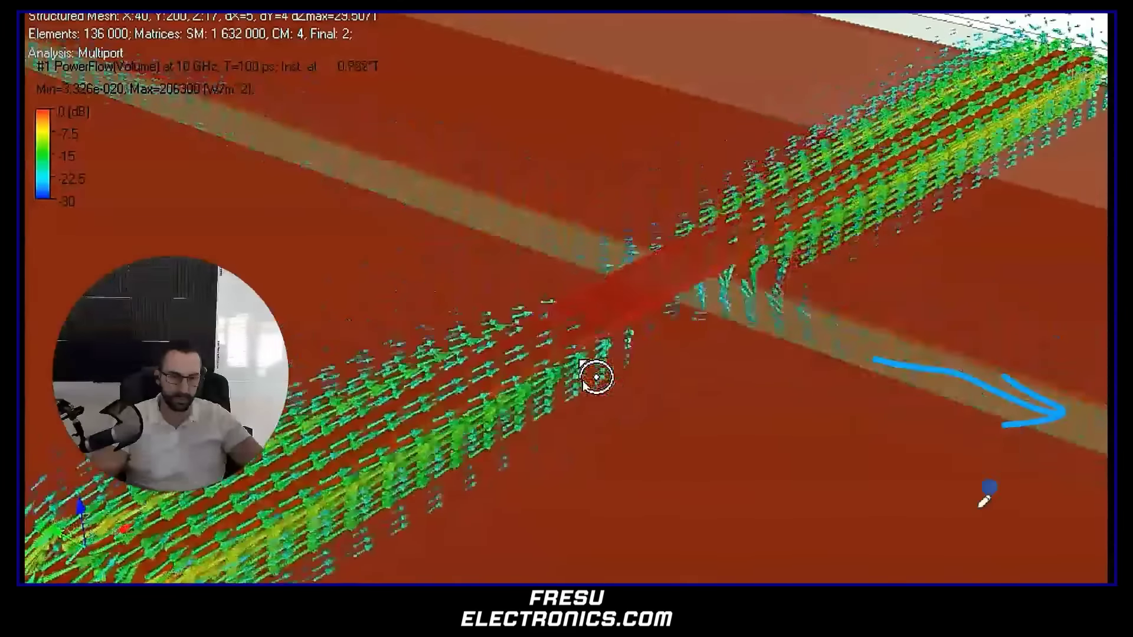
{"action": "mouse_move", "coordinate": [585, 245]}
{"action": "left_mouse_down"}
{"action": "mouse_move", "coordinate": [388, 168]}
{"action": "mouse_move", "coordinate": [382, 205]}
{"action": "mouse_move", "coordinate": [443, 169]}
{"action": "left_mouse_up"}
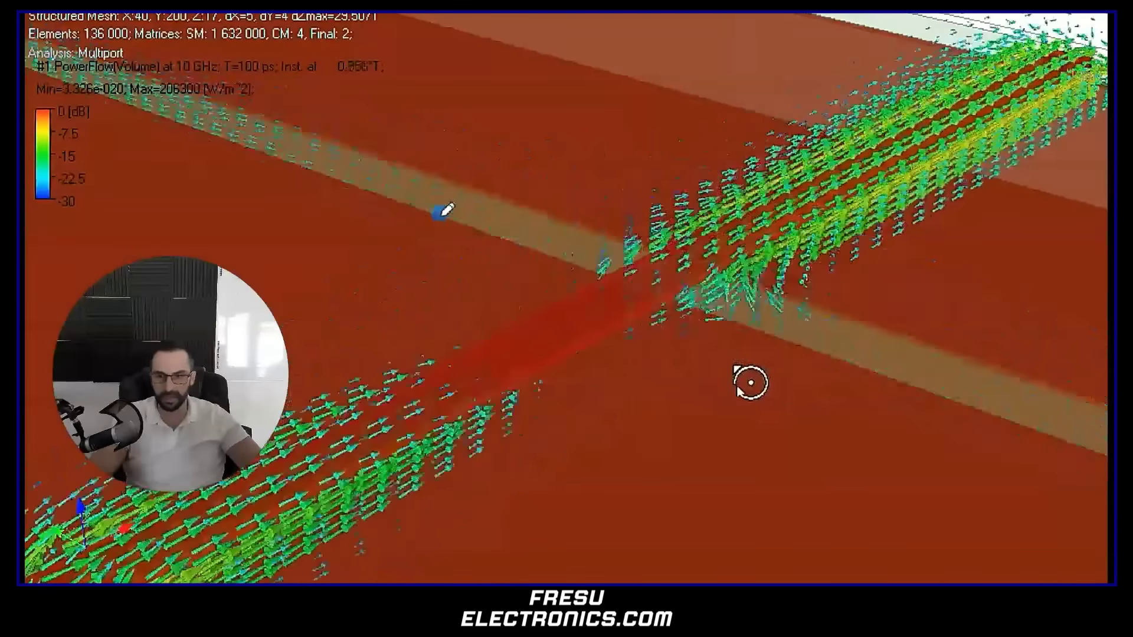
{"action": "left_click_drag", "start_coordinate": [365, 210], "coordinate": [424, 246]}
{"action": "left_click_drag", "start_coordinate": [435, 147], "coordinate": [498, 171]}
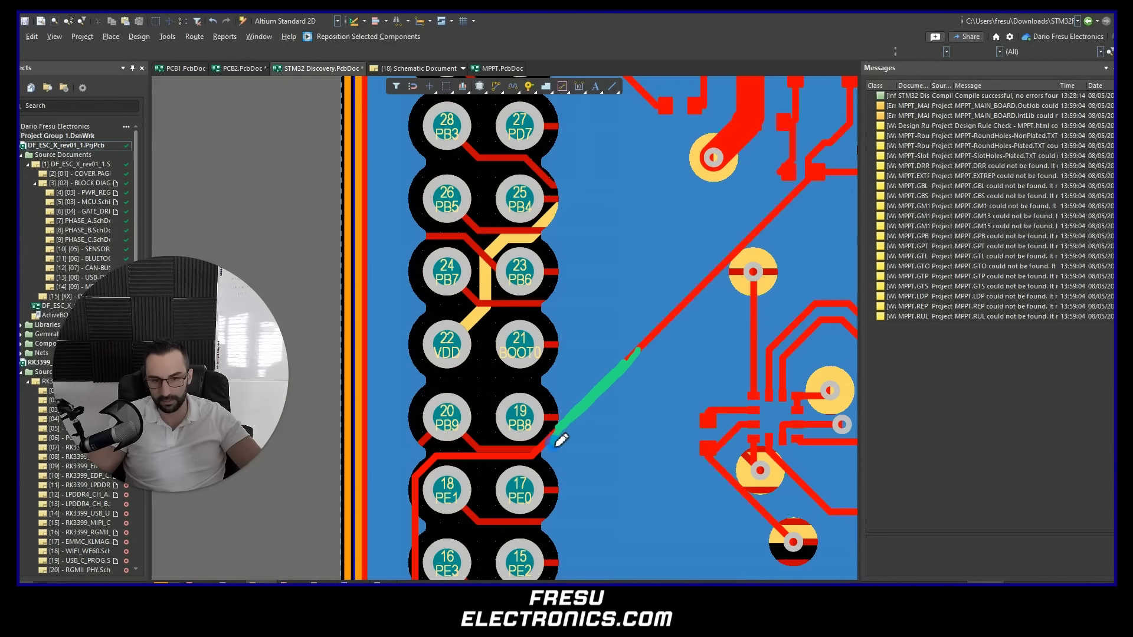
- Extend the highlight on the STM32 Discovery trace past PB8, then sketch the signal and return loop on Returnpath.jpg and clear it
{"action": "left_click_drag", "start_coordinate": [512, 456], "coordinate": [389, 494]}
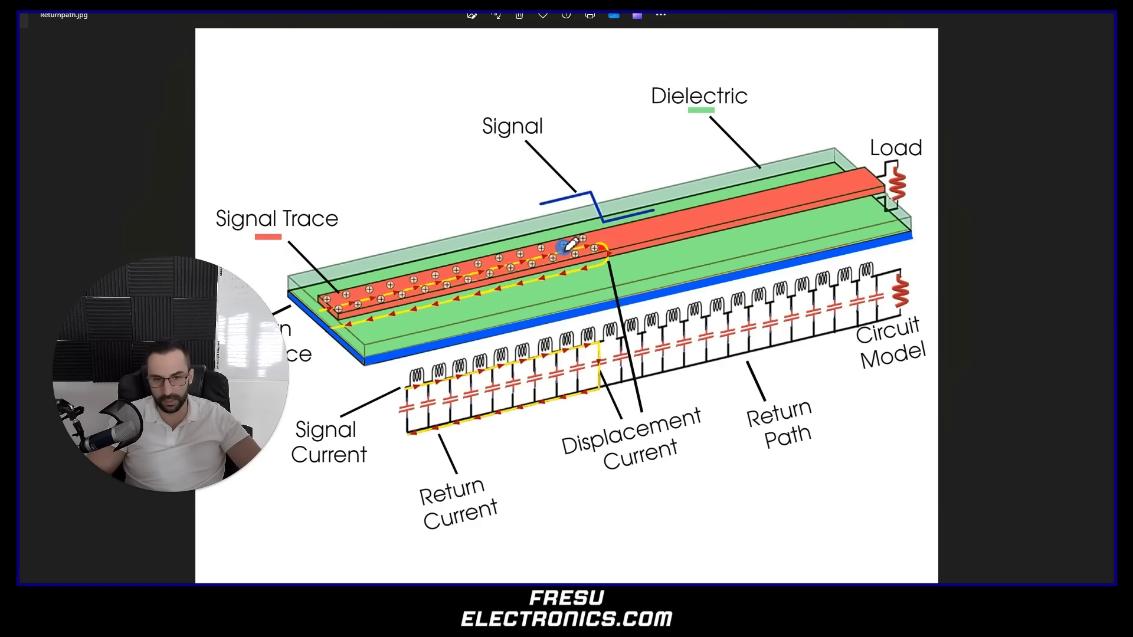
{"action": "left_click_drag", "start_coordinate": [476, 298], "coordinate": [358, 322]}
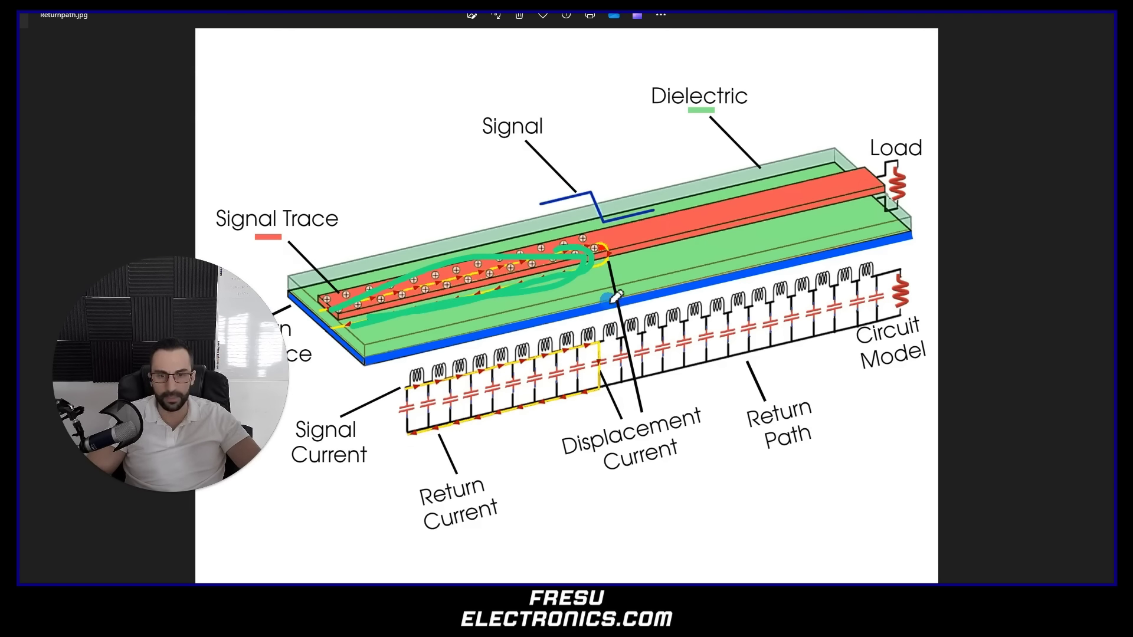
{"action": "key", "text": "ctrl+z"}
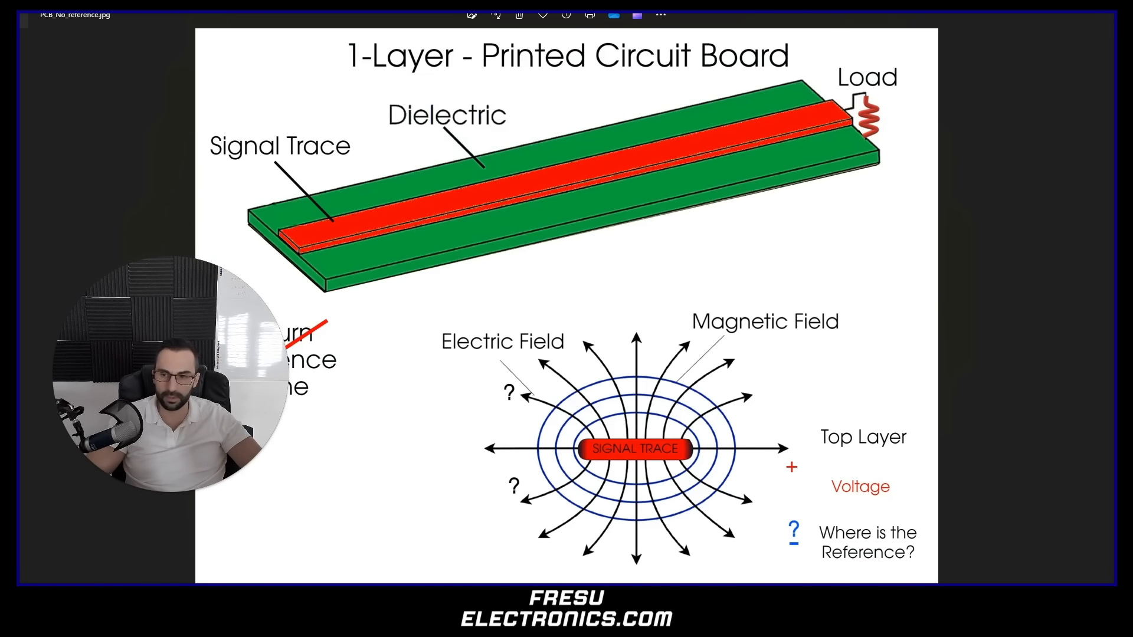
- On PCB_No_reference.jpg, sketch a wide return loop from the signal trace, circle the electric field's question mark, and go back to the simulation video
{"action": "mouse_move", "coordinate": [380, 226]}
{"action": "left_mouse_down"}
{"action": "mouse_move", "coordinate": [543, 192]}
{"action": "mouse_move", "coordinate": [338, 313]}
{"action": "left_mouse_up"}
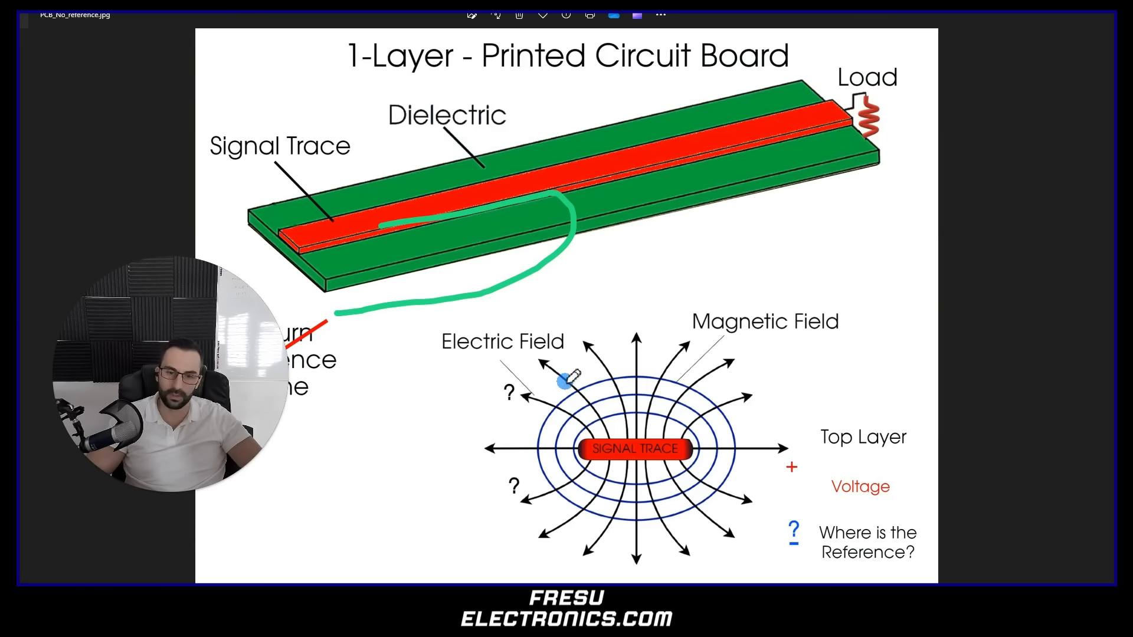
{"action": "mouse_move", "coordinate": [518, 332]}
{"action": "left_mouse_down"}
{"action": "mouse_move", "coordinate": [511, 425]}
{"action": "mouse_move", "coordinate": [518, 349]}
{"action": "left_mouse_up"}
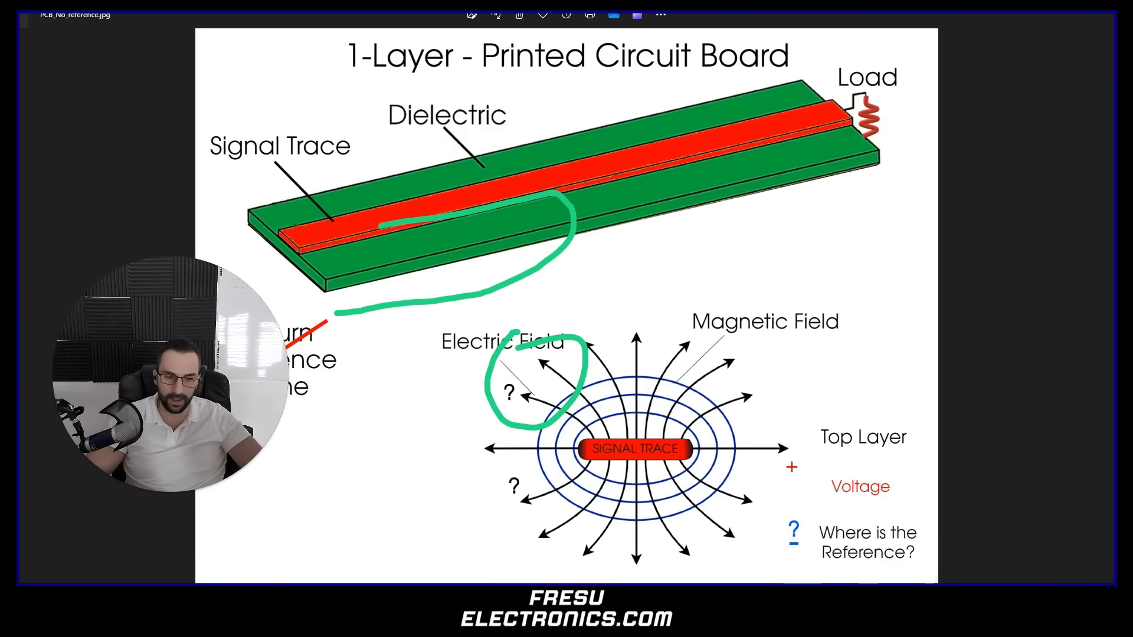
{"action": "key", "text": "alt+Tab"}
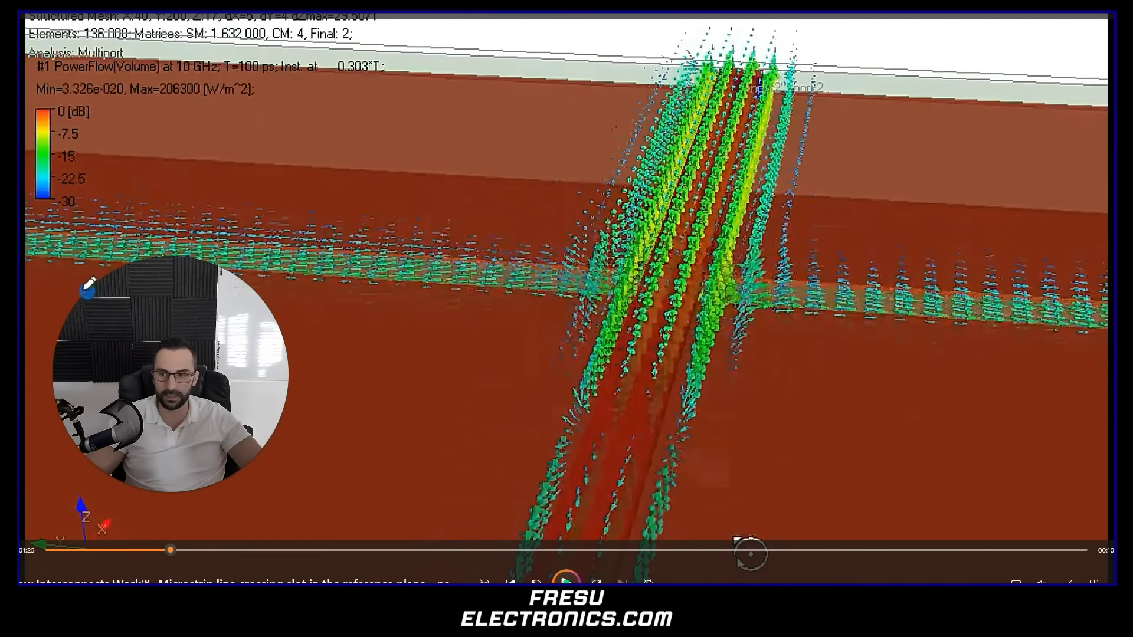
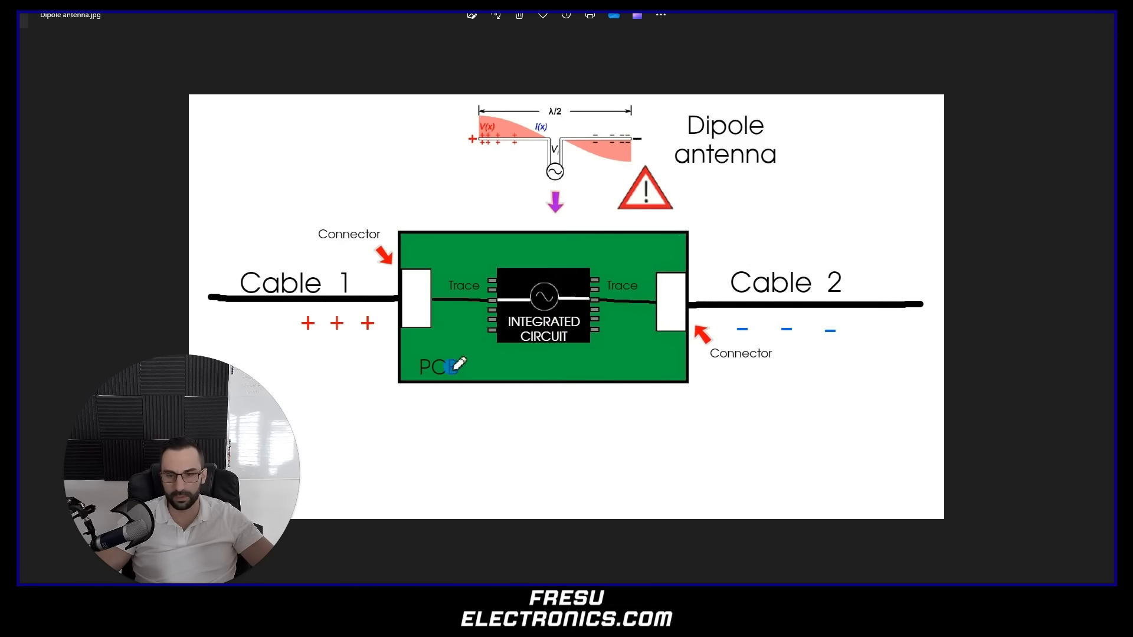
- On Dipole antenna.jpg, sketch a dividing line through the dipole and PCB, outline Cable 1, and circle areas of the dipole illustration
{"action": "left_click_drag", "start_coordinate": [559, 140], "coordinate": [569, 432]}
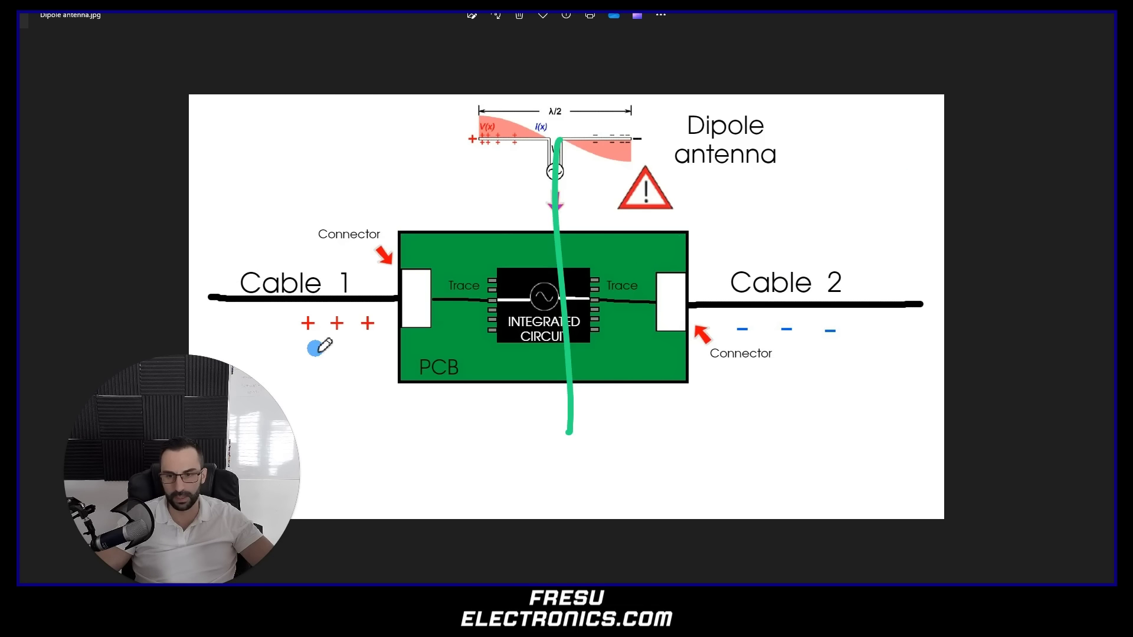
{"action": "mouse_move", "coordinate": [248, 328]}
{"action": "left_mouse_down"}
{"action": "mouse_move", "coordinate": [401, 331]}
{"action": "mouse_move", "coordinate": [158, 322]}
{"action": "left_mouse_up"}
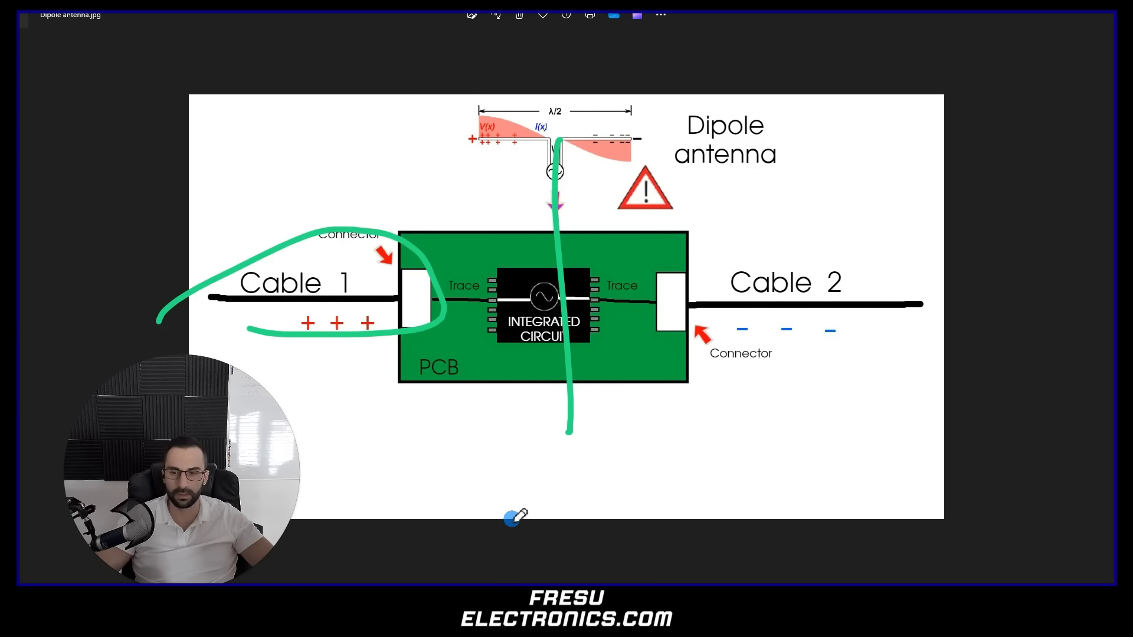
{"action": "mouse_move", "coordinate": [456, 125]}
{"action": "left_mouse_down"}
{"action": "mouse_move", "coordinate": [469, 164]}
{"action": "mouse_move", "coordinate": [444, 123]}
{"action": "left_mouse_up"}
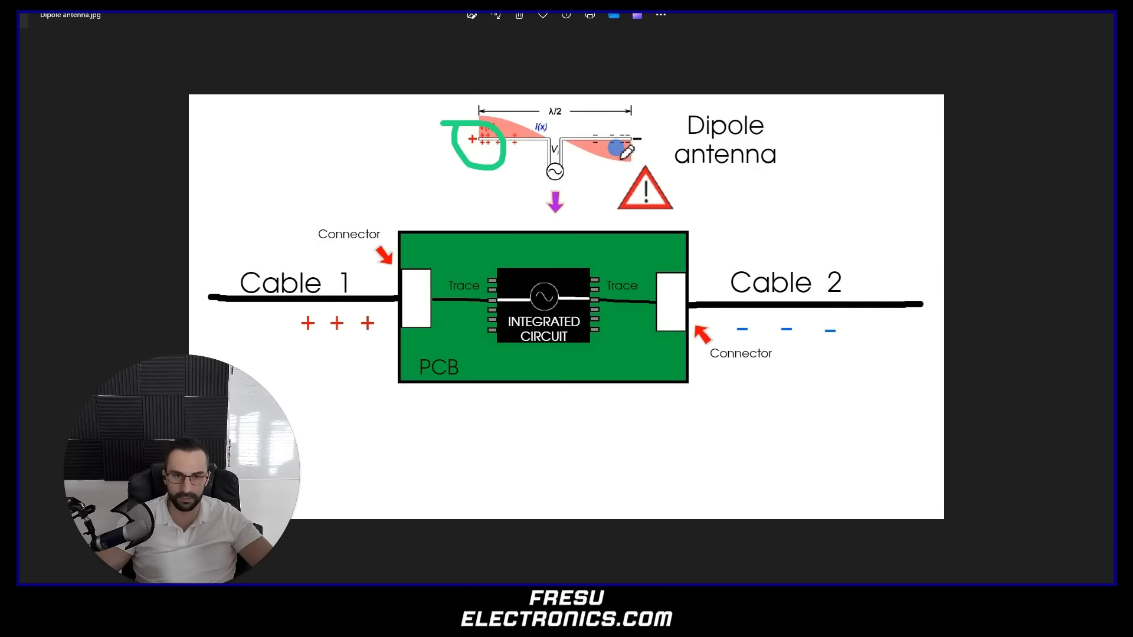
{"action": "mouse_move", "coordinate": [735, 101]}
{"action": "left_mouse_down"}
{"action": "mouse_move", "coordinate": [673, 103]}
{"action": "mouse_move", "coordinate": [817, 175]}
{"action": "mouse_move", "coordinate": [747, 89]}
{"action": "left_mouse_up"}
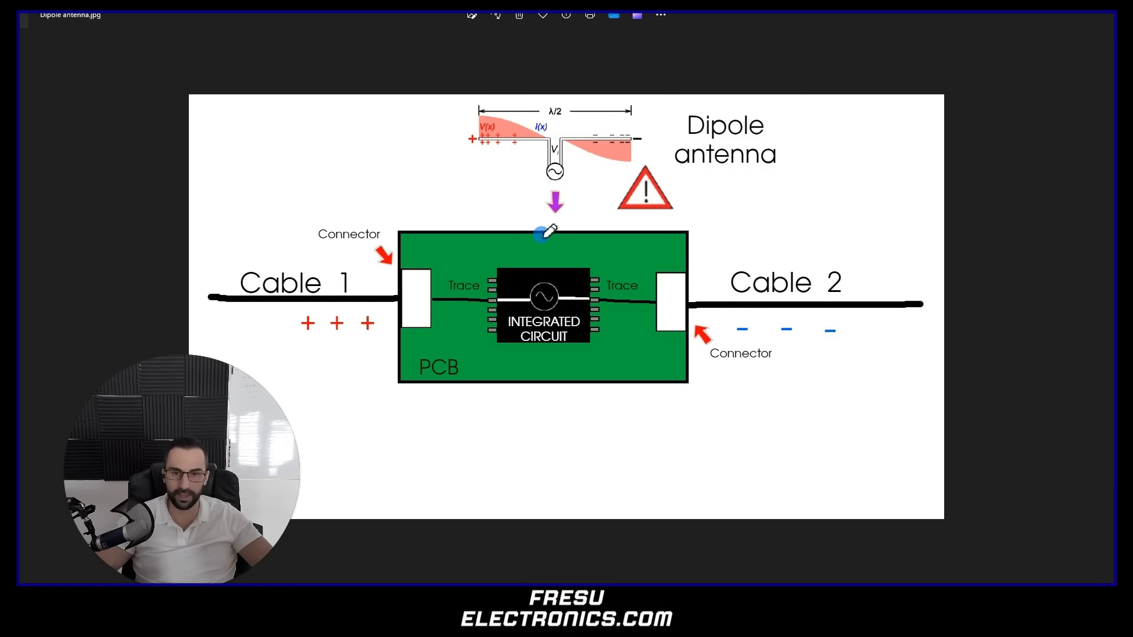
- Split the PCB drawing with a vertical line through the integrated circuit and label the halves A and D
{"action": "left_click_drag", "start_coordinate": [542, 235], "coordinate": [545, 414]}
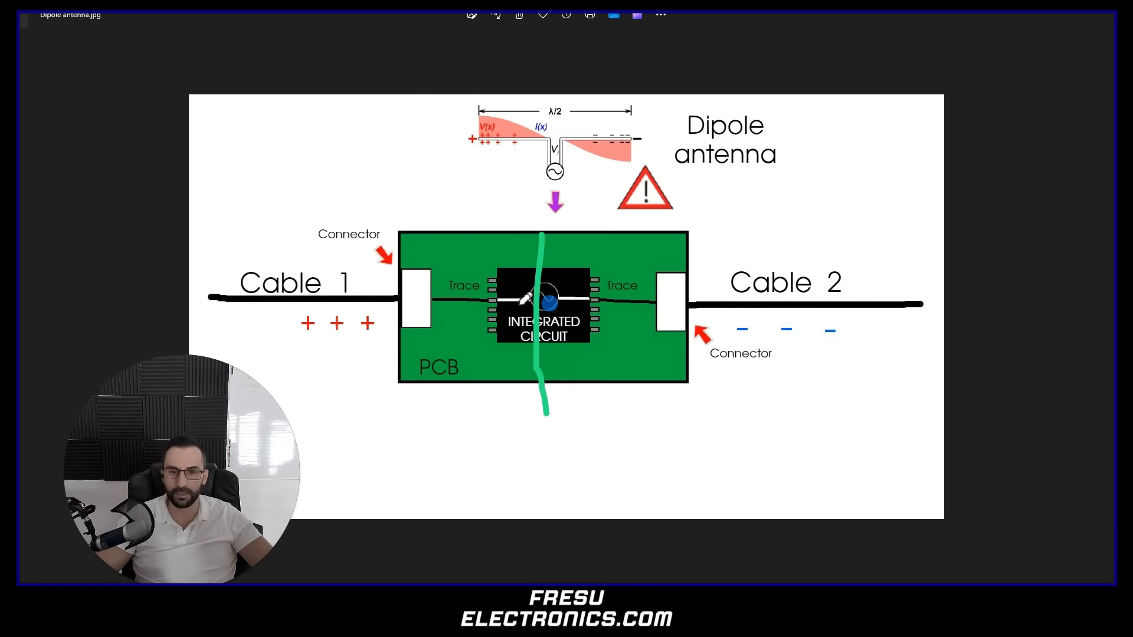
{"action": "left_click_drag", "start_coordinate": [461, 244], "coordinate": [455, 260]}
{"action": "left_click_drag", "start_coordinate": [605, 265], "coordinate": [606, 243]}
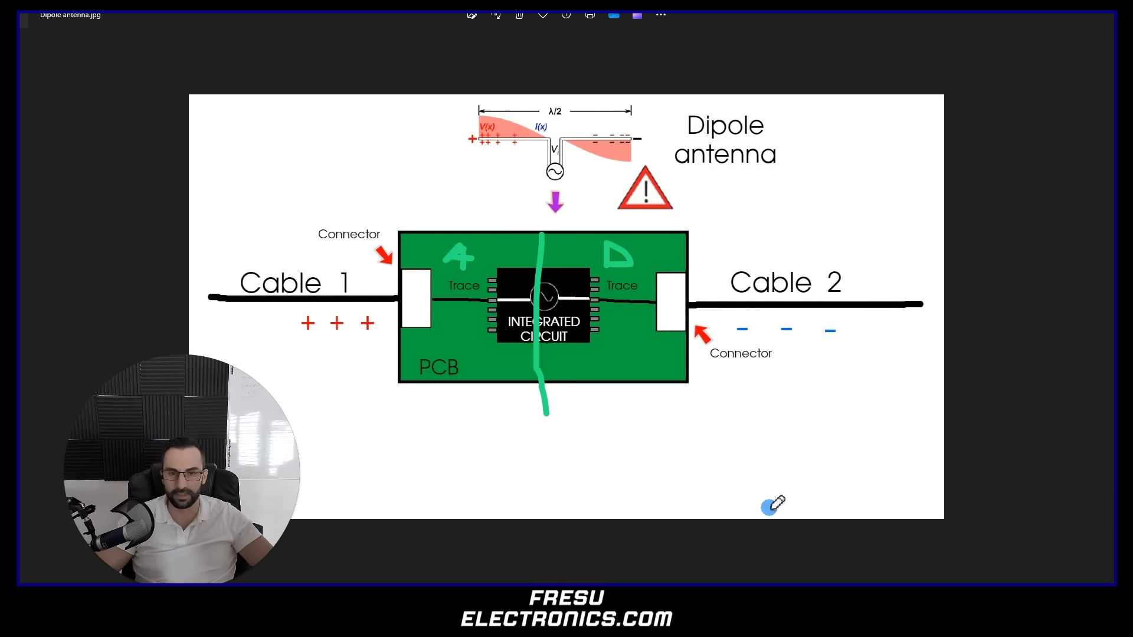
- Change the ink to yellow, redraw the dividing line through the PCB, label the Cable 1 side A and mark the Cable 2 side
{"action": "left_click", "coordinate": [22, 197]}
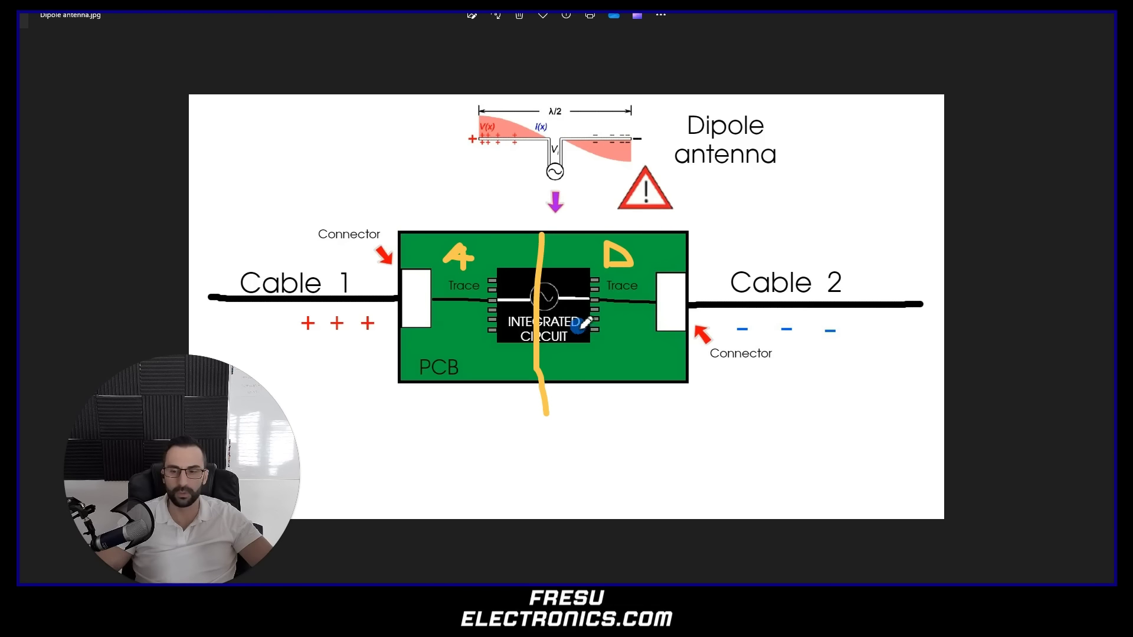
{"action": "left_click_drag", "start_coordinate": [544, 232], "coordinate": [547, 404]}
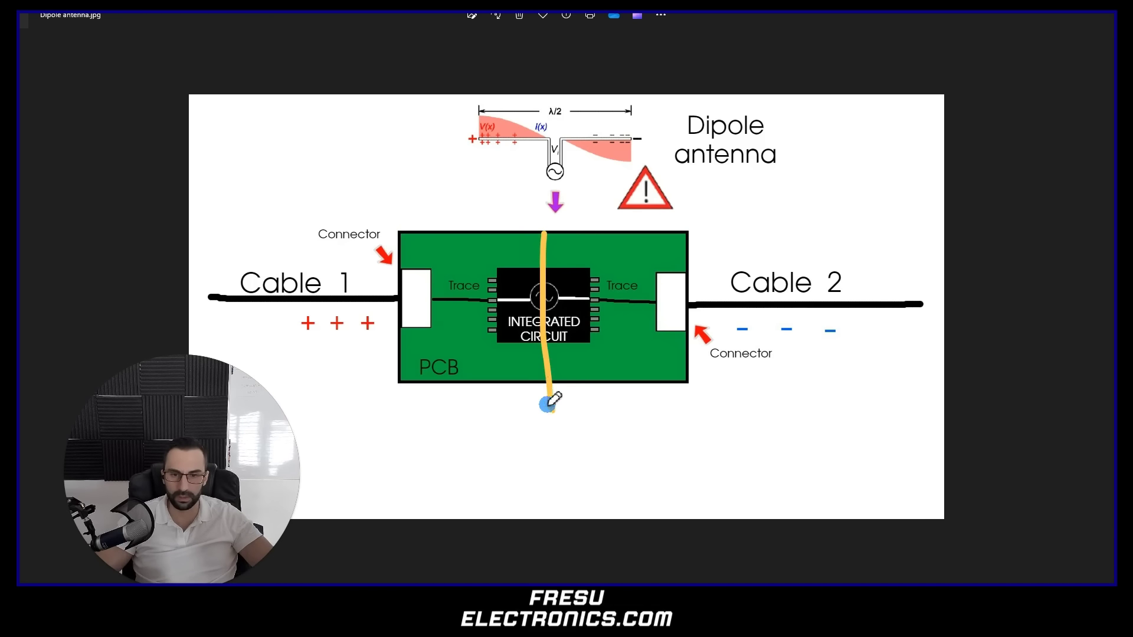
{"action": "left_click_drag", "start_coordinate": [453, 282], "coordinate": [478, 292]}
{"action": "left_click_drag", "start_coordinate": [447, 272], "coordinate": [495, 277]}
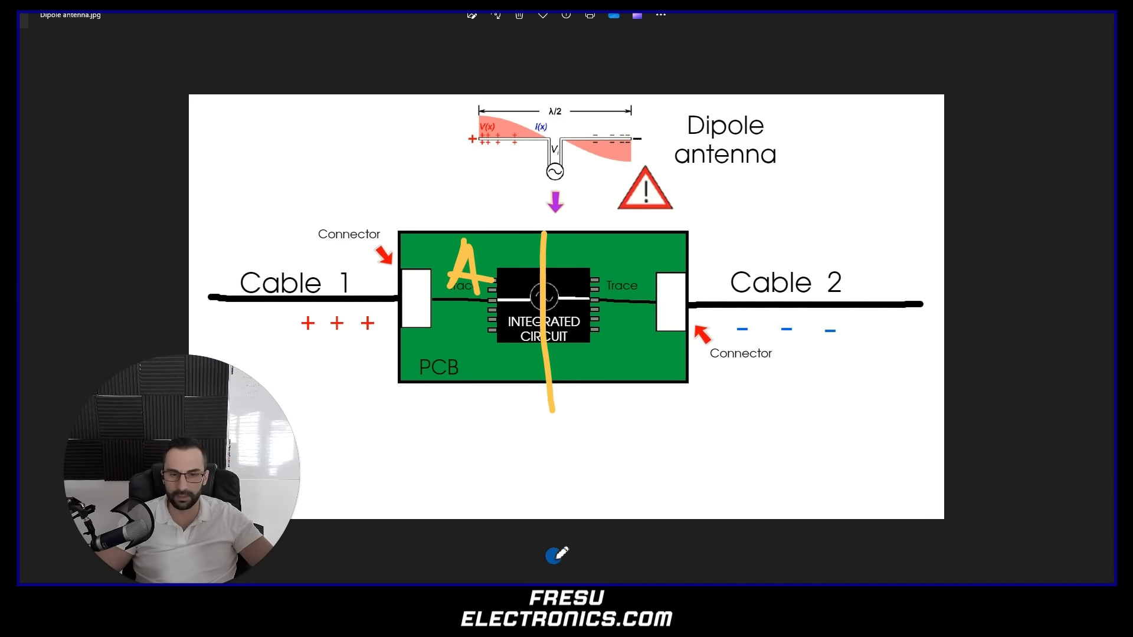
{"action": "mouse_move", "coordinate": [615, 275]}
{"action": "left_mouse_down"}
{"action": "mouse_move", "coordinate": [678, 302]}
{"action": "mouse_move", "coordinate": [639, 297]}
{"action": "left_mouse_up"}
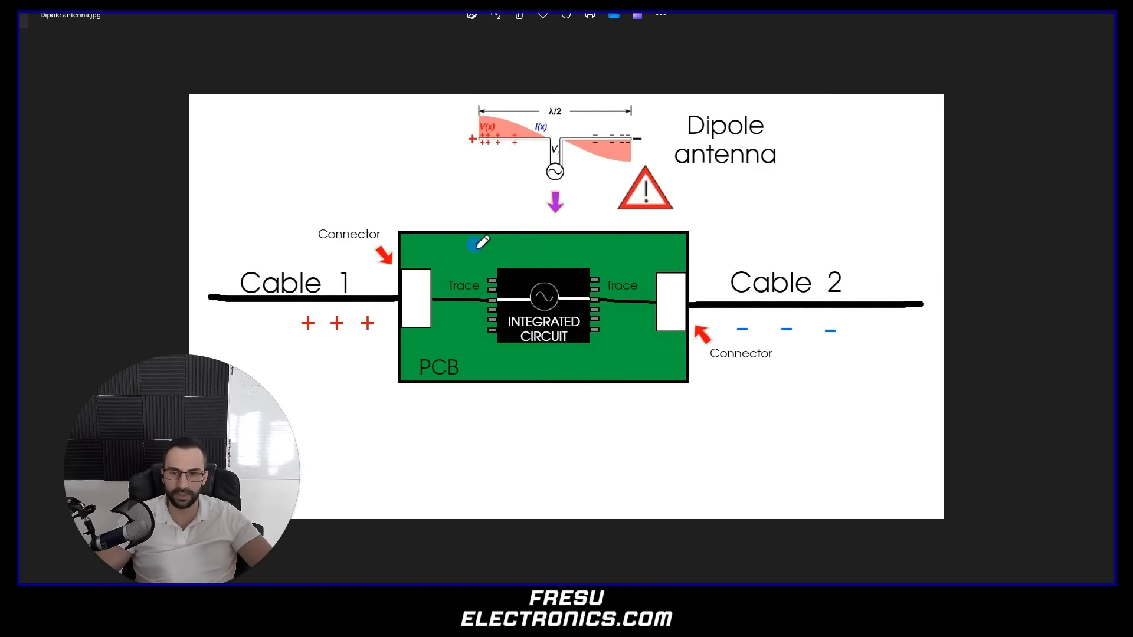
- On the dipole PCB drawing, mark both sides of the board beside the integrated circuit and the area above it
{"action": "mouse_move", "coordinate": [440, 272]}
{"action": "left_mouse_down"}
{"action": "mouse_move", "coordinate": [464, 247]}
{"action": "mouse_move", "coordinate": [459, 282]}
{"action": "left_mouse_up"}
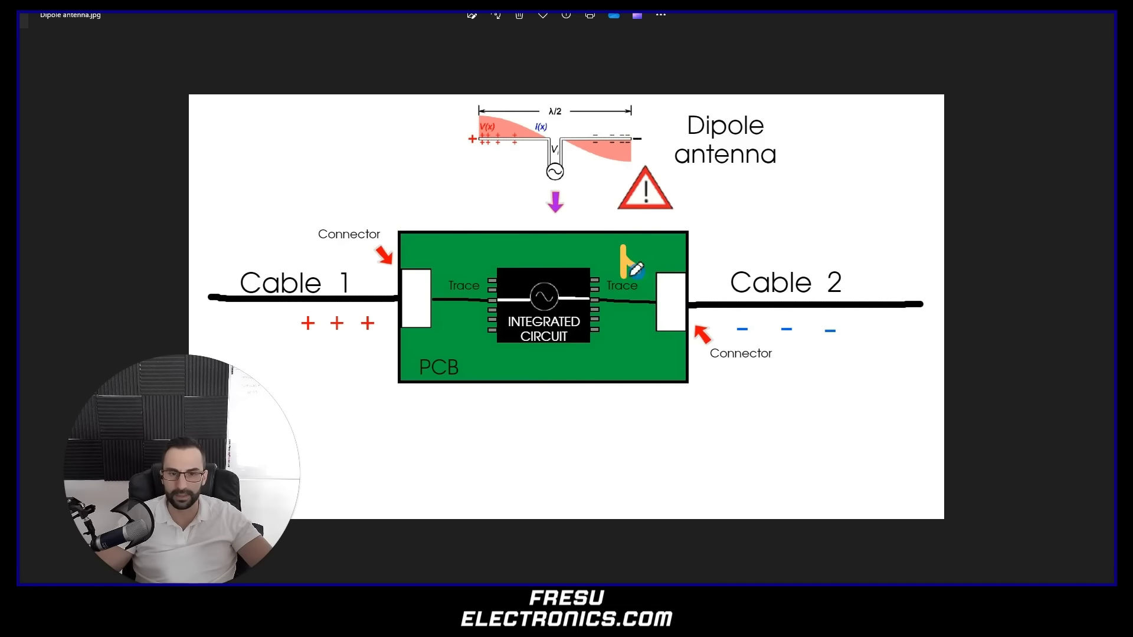
{"action": "left_click_drag", "start_coordinate": [635, 270], "coordinate": [627, 275]}
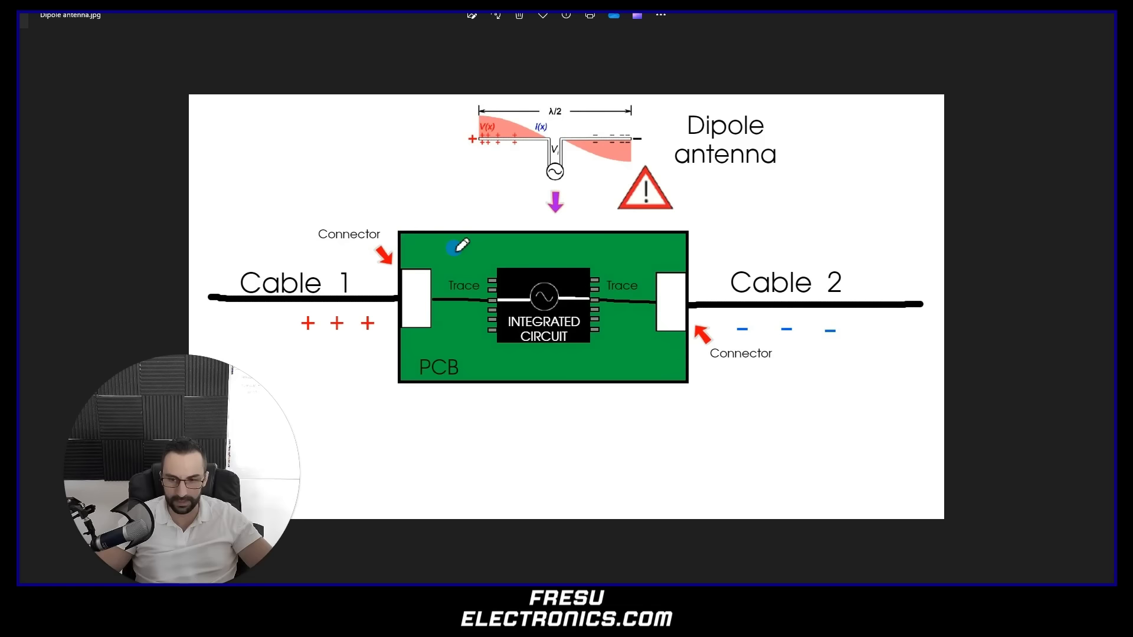
{"action": "left_click_drag", "start_coordinate": [543, 235], "coordinate": [587, 258]}
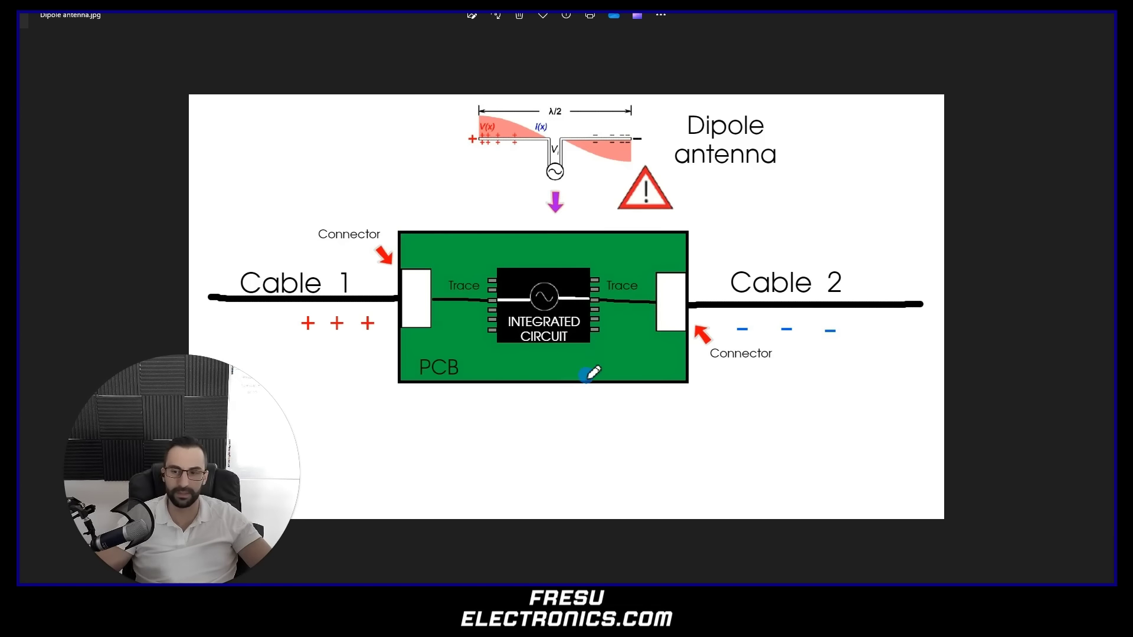
- Switch to the STM32 Discovery PCB layout in Altium Designer and mark the double-row pin header along the board's edge
{"action": "mouse_move", "coordinate": [788, 623]}
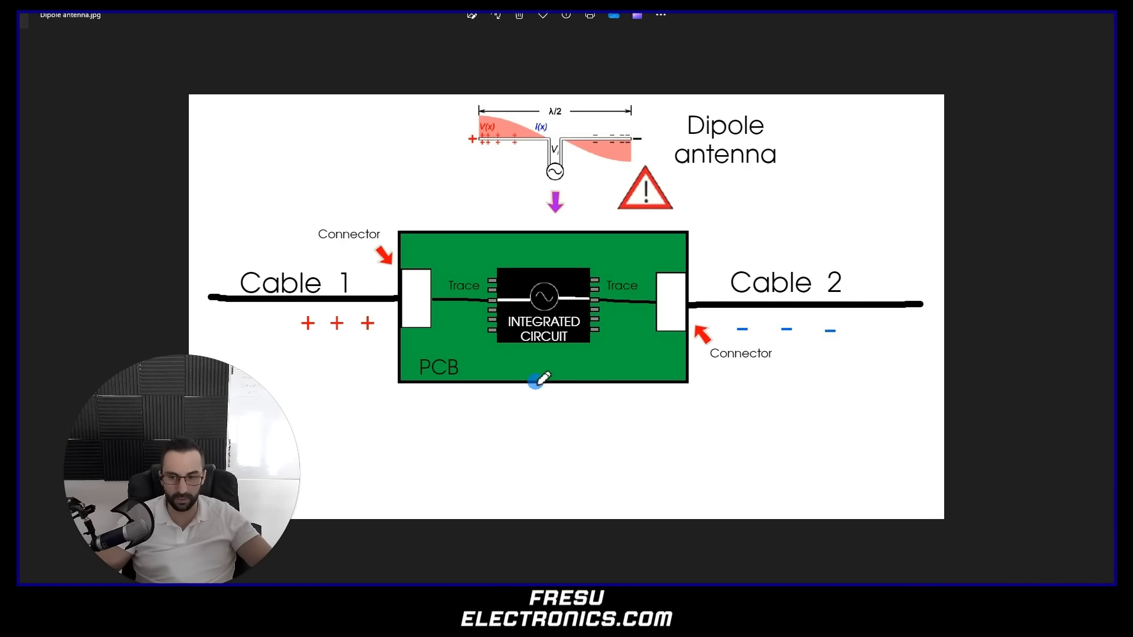
{"action": "key", "text": "alt+Tab"}
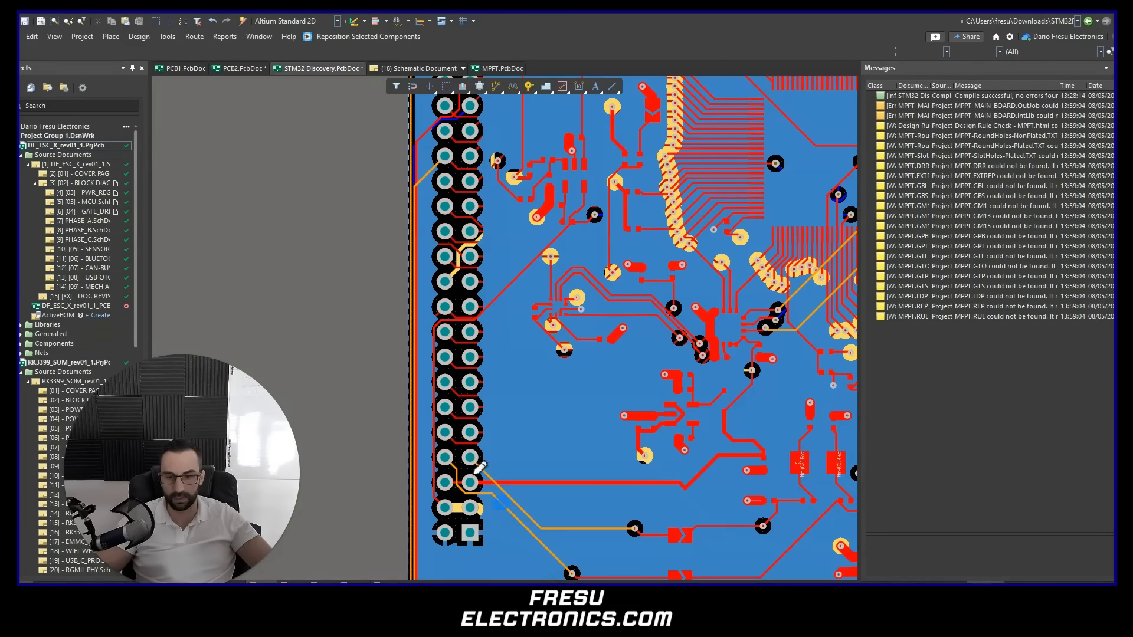
{"action": "left_click_drag", "start_coordinate": [415, 326], "coordinate": [503, 322]}
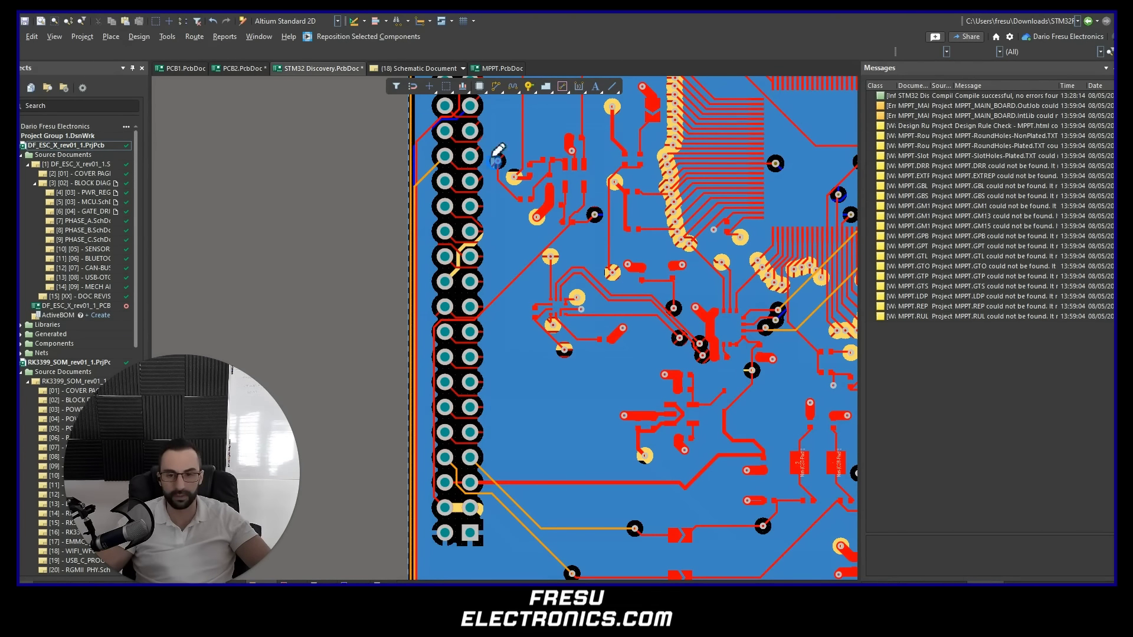
- Return to the power flow simulation video, pause it, and sketch lines along the slot in the reference plane
{"action": "key", "text": "alt+Tab"}
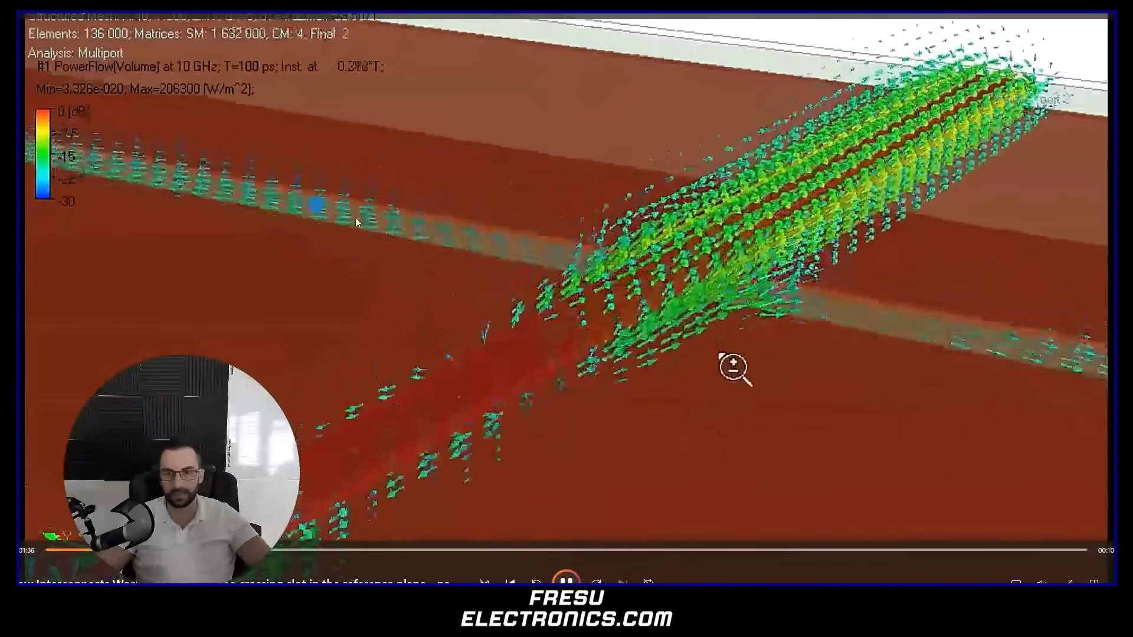
{"action": "left_click", "coordinate": [472, 226]}
{"action": "left_click_drag", "start_coordinate": [472, 226], "coordinate": [440, 230]}
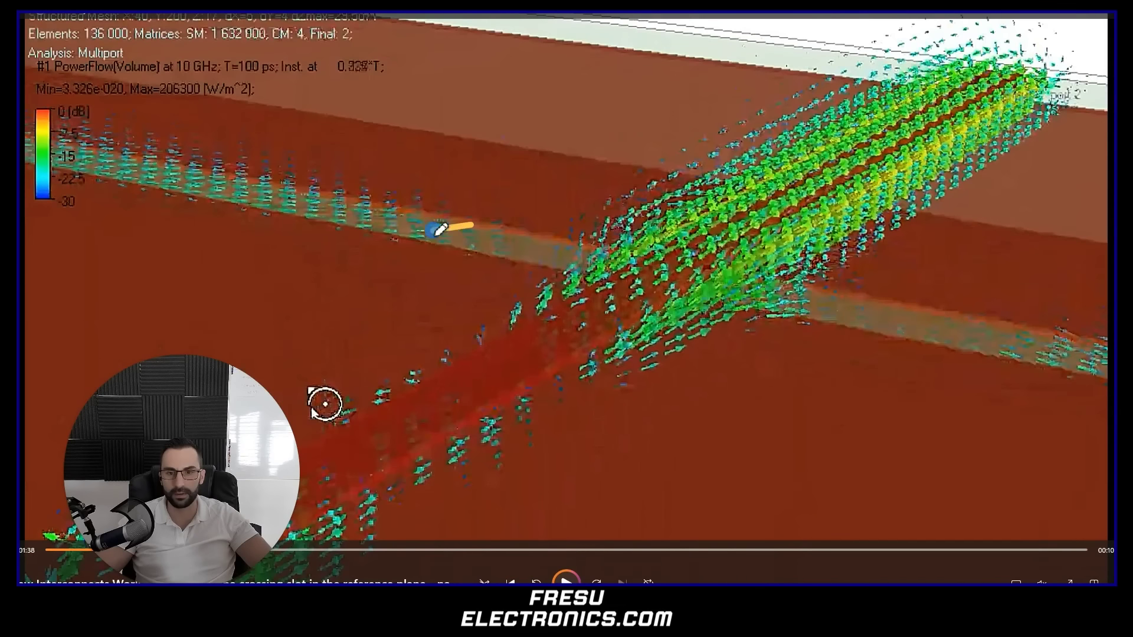
{"action": "left_click_drag", "start_coordinate": [373, 213], "coordinate": [517, 259]}
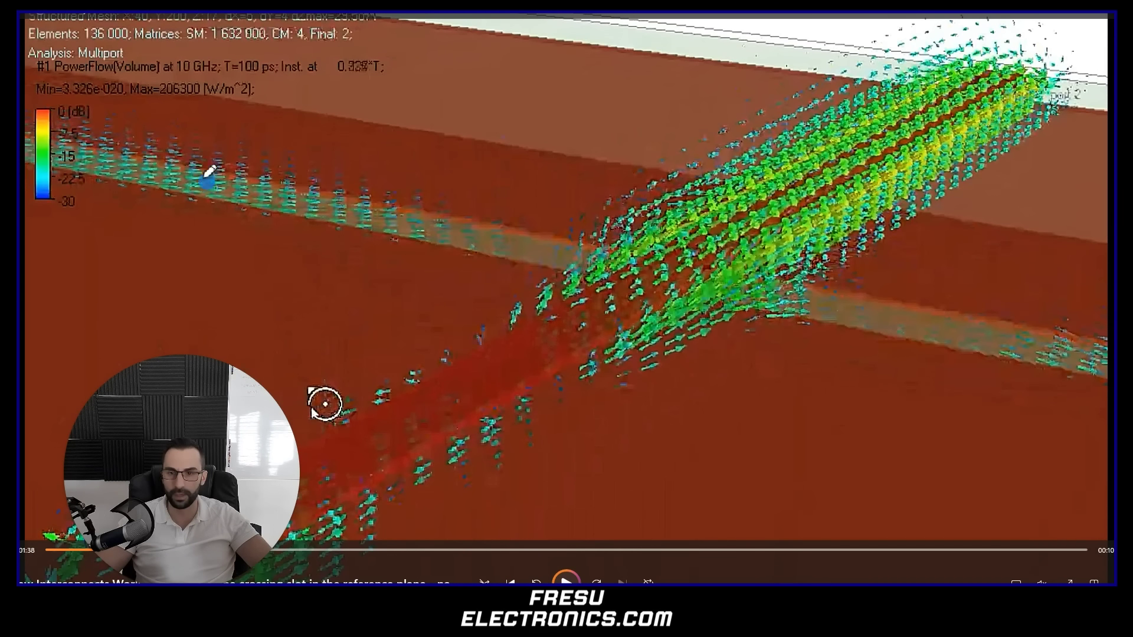
{"action": "mouse_move", "coordinate": [540, 248]}
{"action": "left_mouse_down"}
{"action": "mouse_move", "coordinate": [329, 212]}
{"action": "mouse_move", "coordinate": [336, 184]}
{"action": "left_mouse_up"}
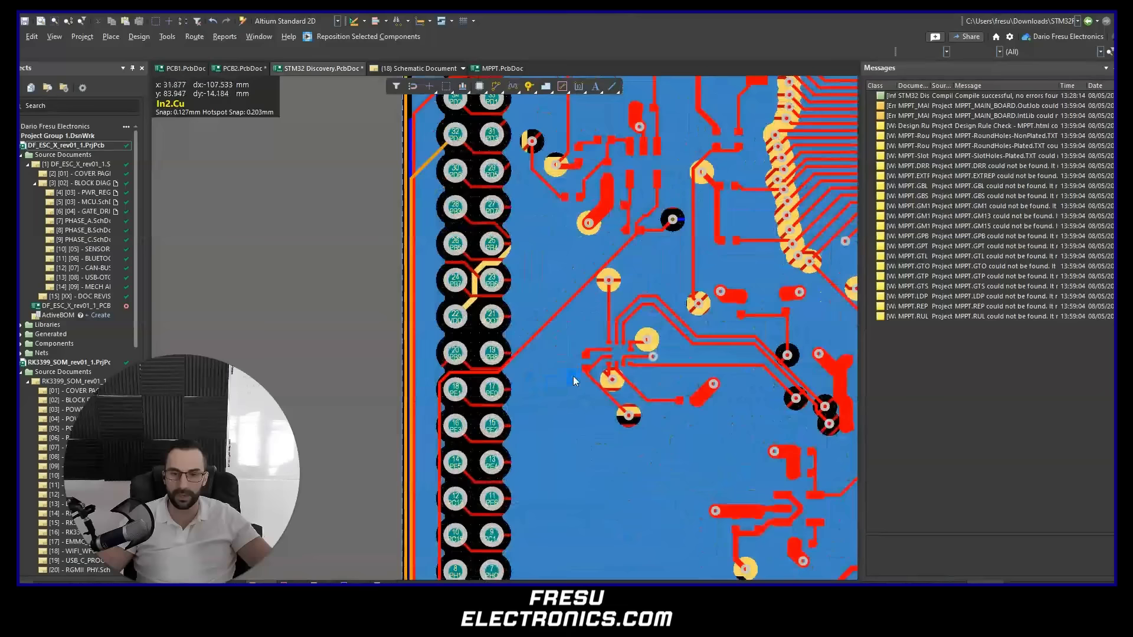
- Bring up the Harmonics in a Signal slide, mark the digital signal's falling edge, and circle the Harmonic Content label
{"action": "scroll", "coordinate": [572, 376], "scroll_direction": "right", "scroll_amount": 5, "text": "shift"}
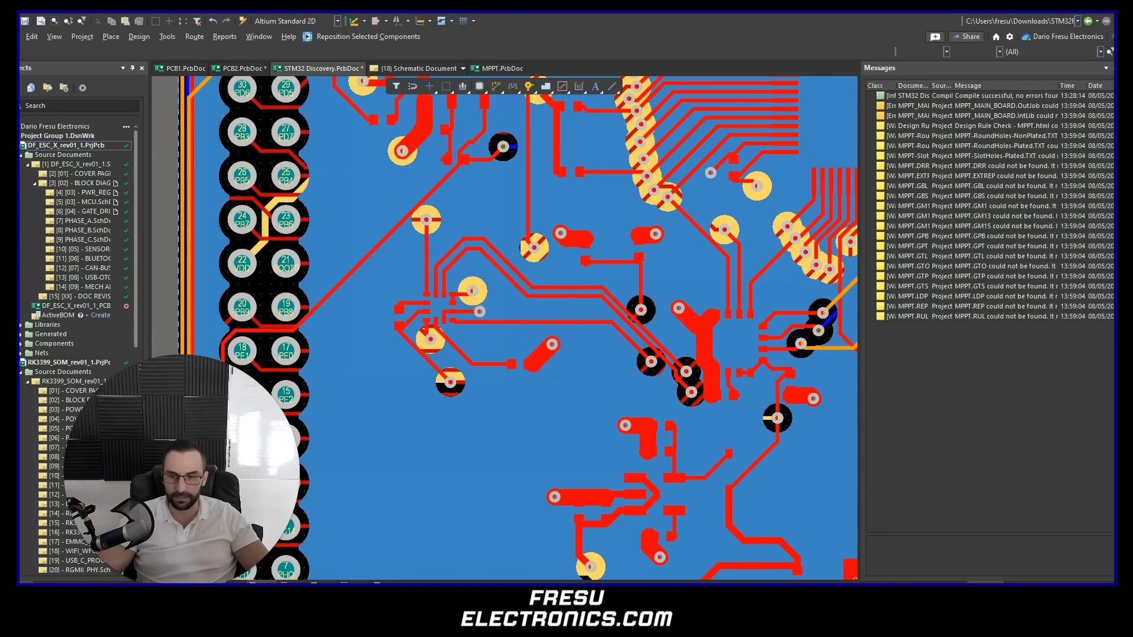
{"action": "scroll", "coordinate": [475, 384], "scroll_direction": "down", "scroll_amount": 5, "text": "ctrl"}
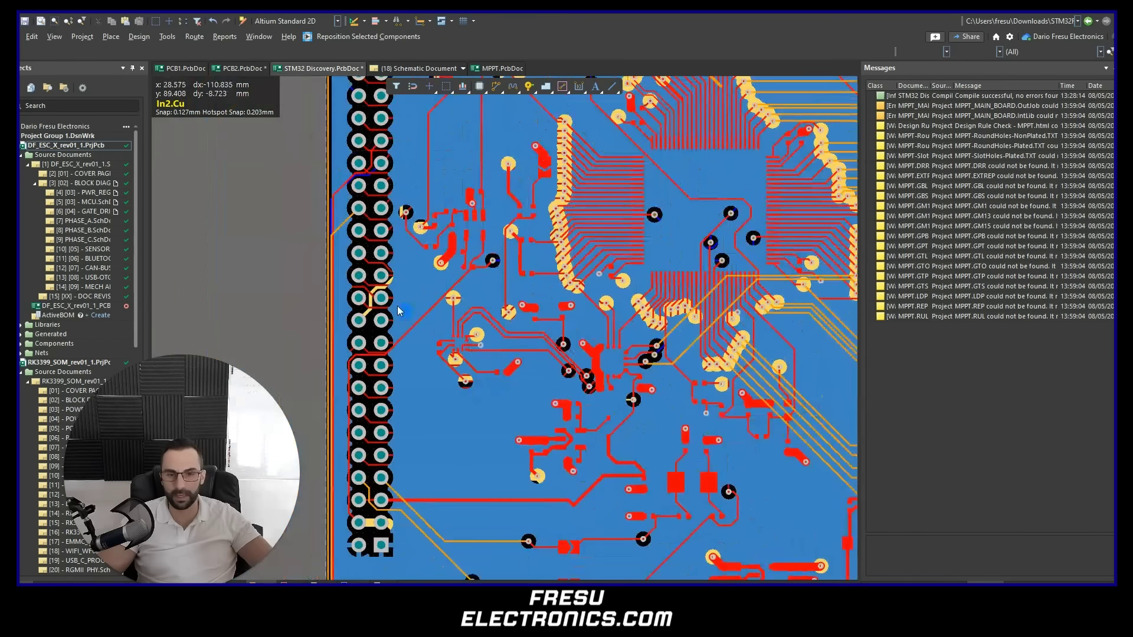
{"action": "scroll", "coordinate": [538, 289], "scroll_direction": "up", "scroll_amount": 1, "text": "ctrl"}
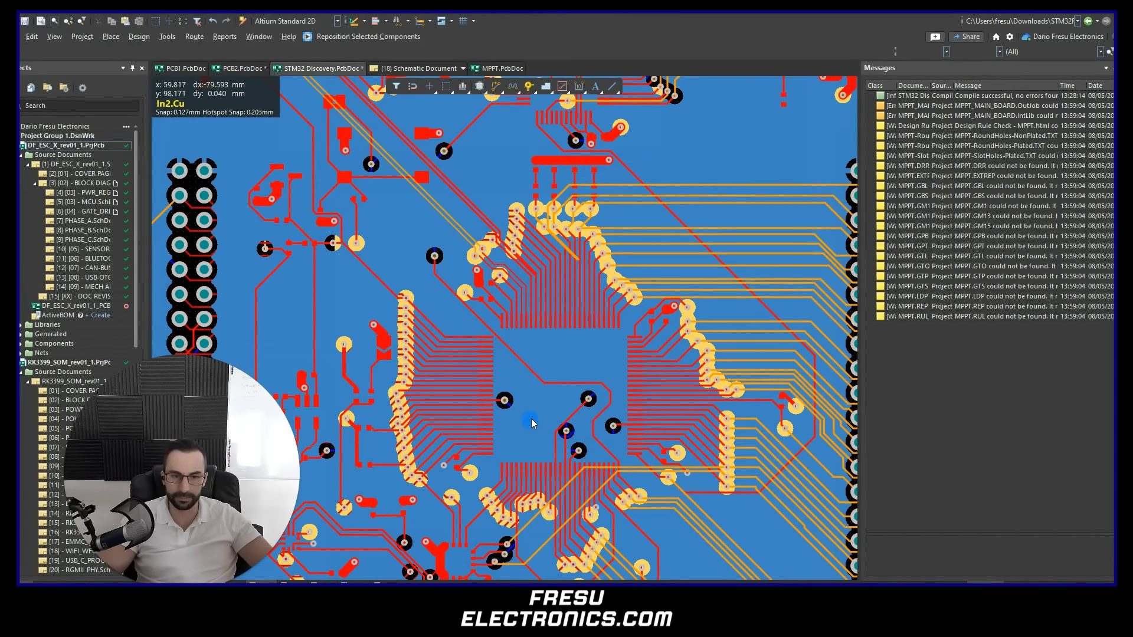
{"action": "scroll", "coordinate": [533, 424], "scroll_direction": "up", "scroll_amount": 2}
{"action": "mouse_move", "coordinate": [787, 581]}
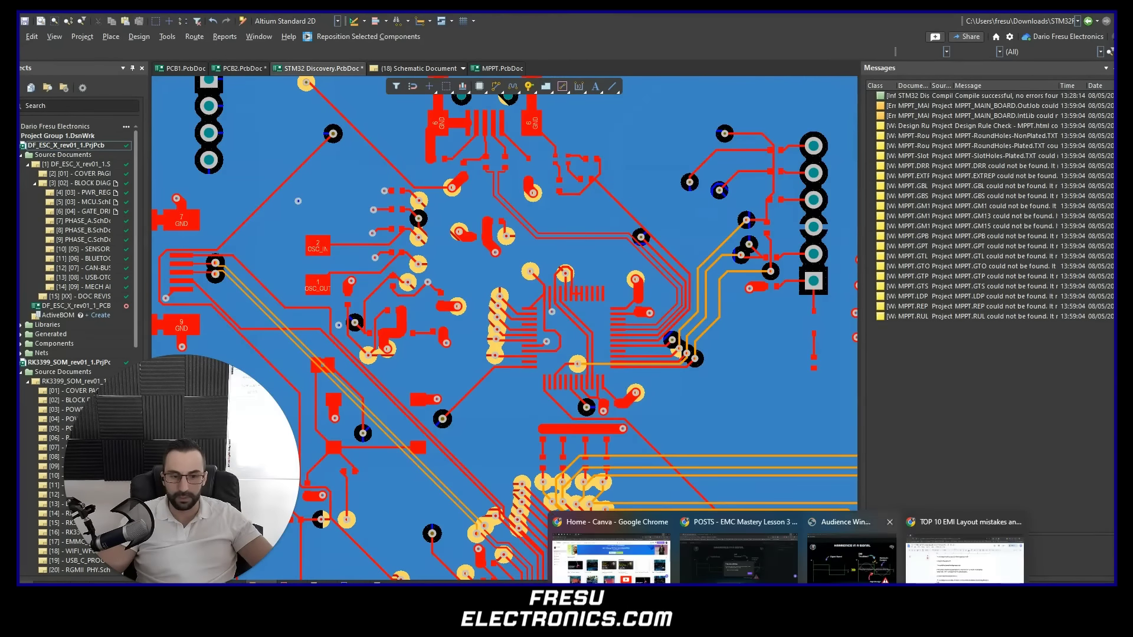
{"action": "left_click", "coordinate": [862, 560]}
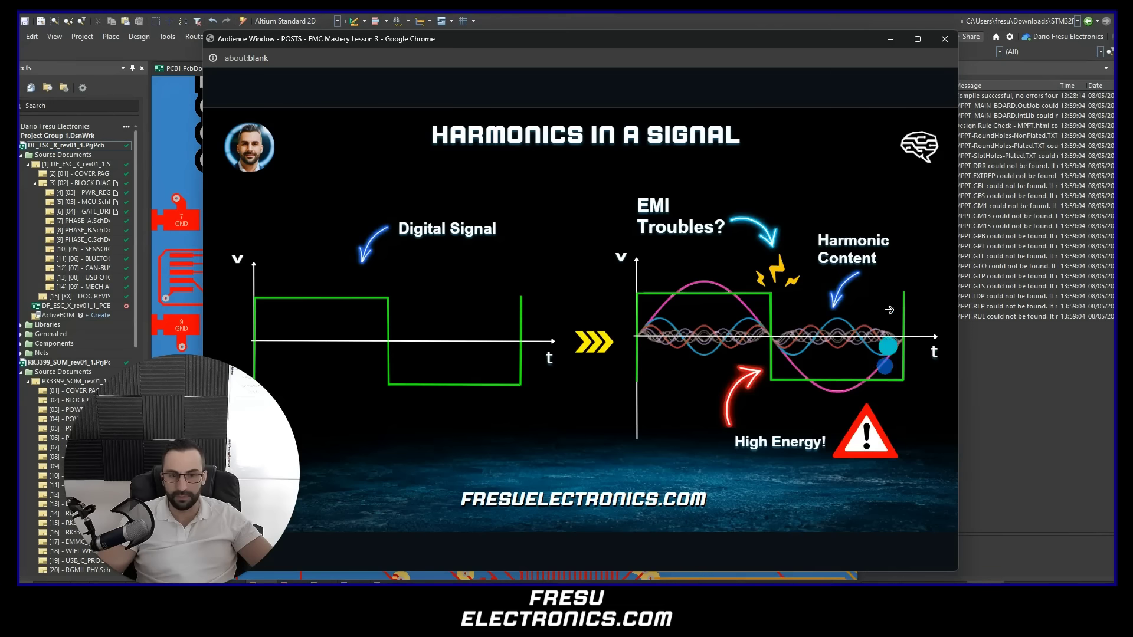
{"action": "key", "text": "ctrl+shift+3"}
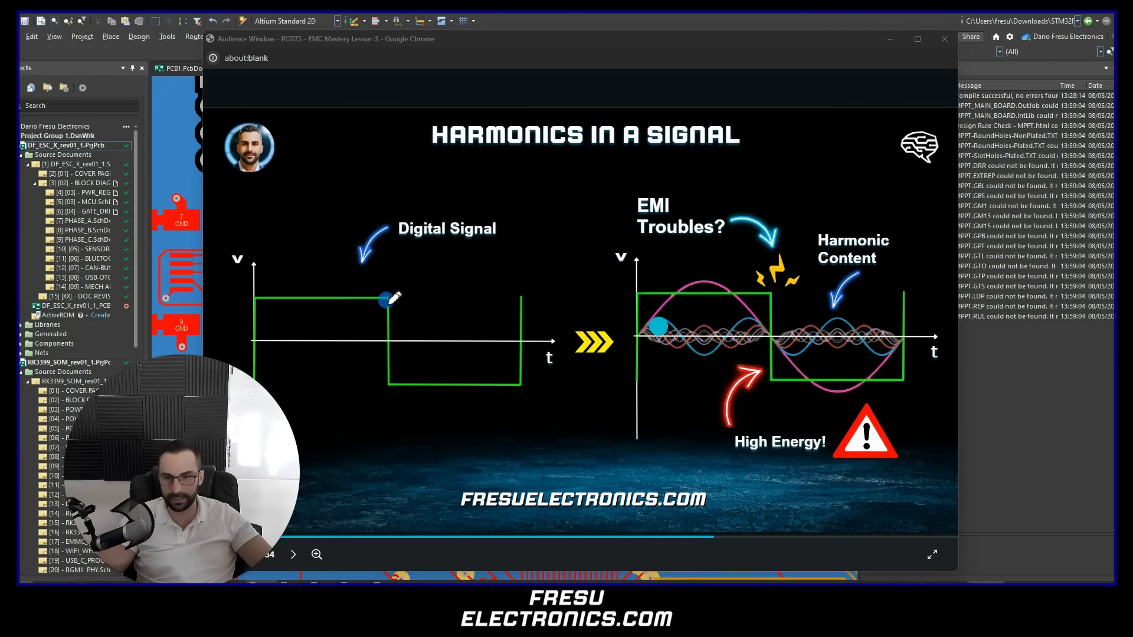
{"action": "left_click_drag", "start_coordinate": [388, 300], "coordinate": [433, 392]}
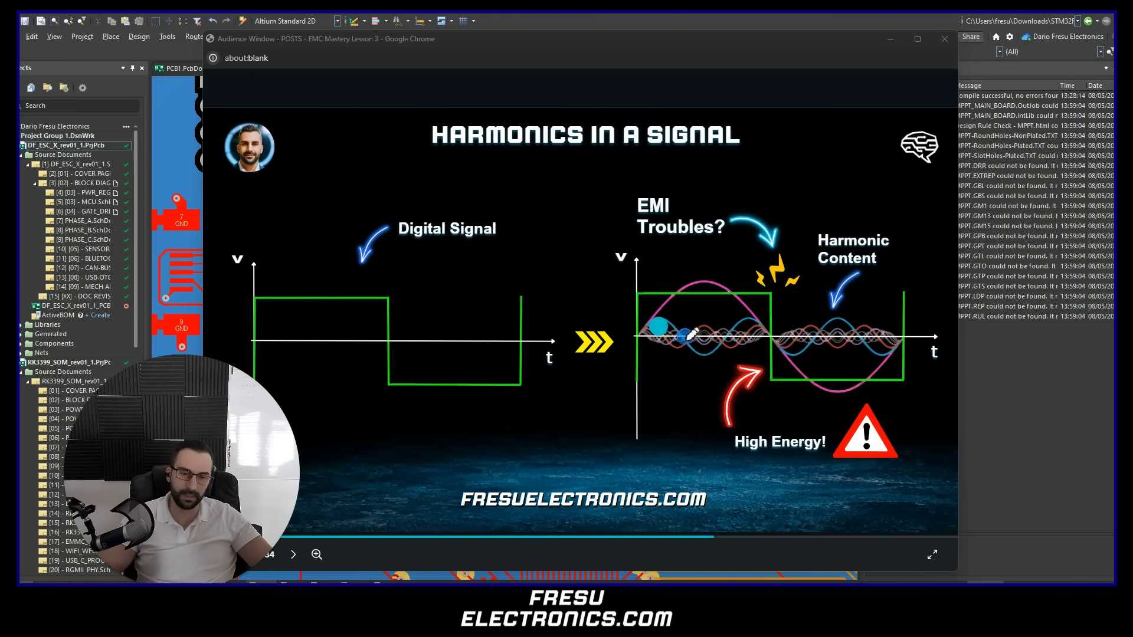
{"action": "mouse_move", "coordinate": [844, 205]}
{"action": "left_mouse_down"}
{"action": "mouse_move", "coordinate": [915, 232]}
{"action": "mouse_move", "coordinate": [753, 203]}
{"action": "left_mouse_up"}
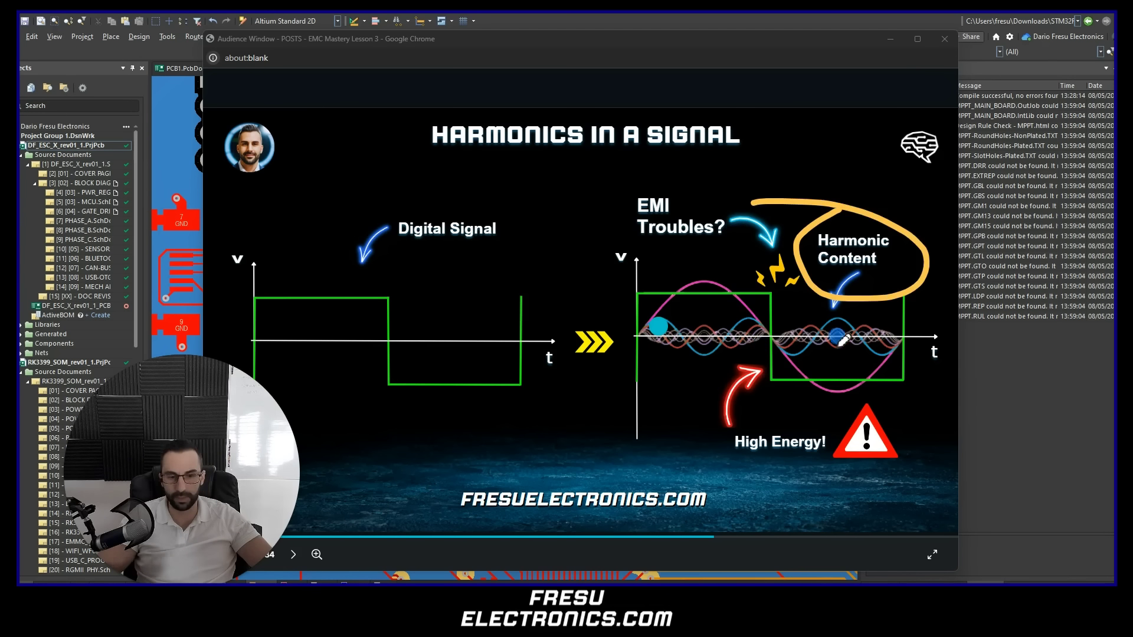
- Back on the STM32 Discovery layout, outline the OSC_IN and OSC_OUT pads and their traces in ink
{"action": "scroll", "coordinate": [454, 225], "scroll_direction": "up", "scroll_amount": 1, "text": "ctrl"}
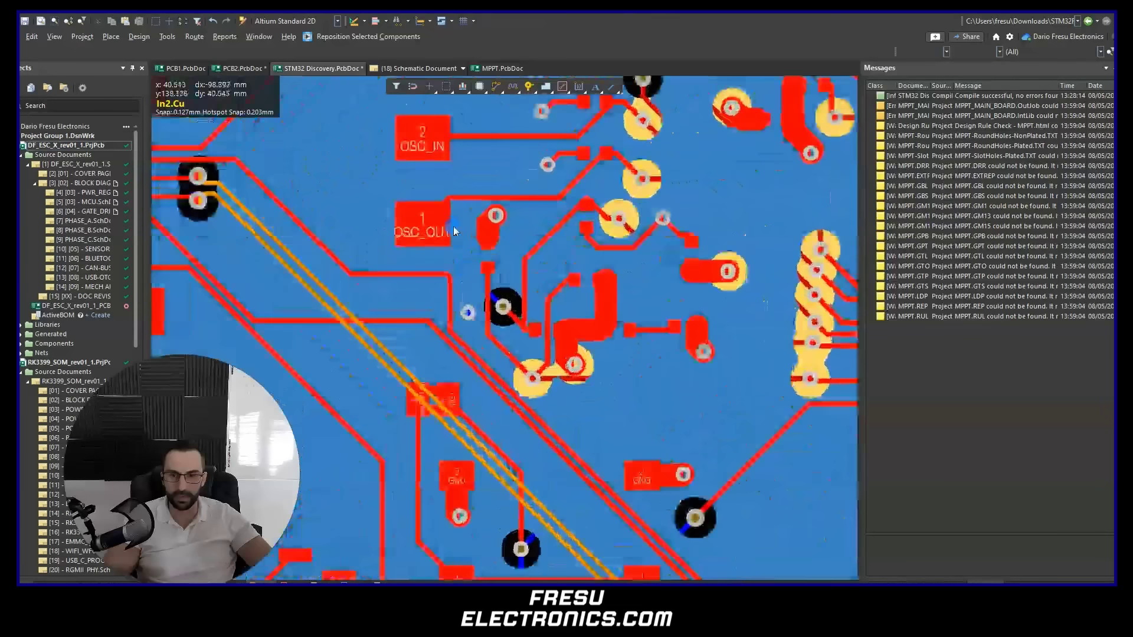
{"action": "right_click_drag", "start_coordinate": [455, 149], "coordinate": [473, 347]}
{"action": "scroll", "coordinate": [474, 347], "scroll_direction": "up", "scroll_amount": 2, "text": "ctrl"}
{"action": "right_click_drag", "start_coordinate": [504, 400], "coordinate": [524, 318]}
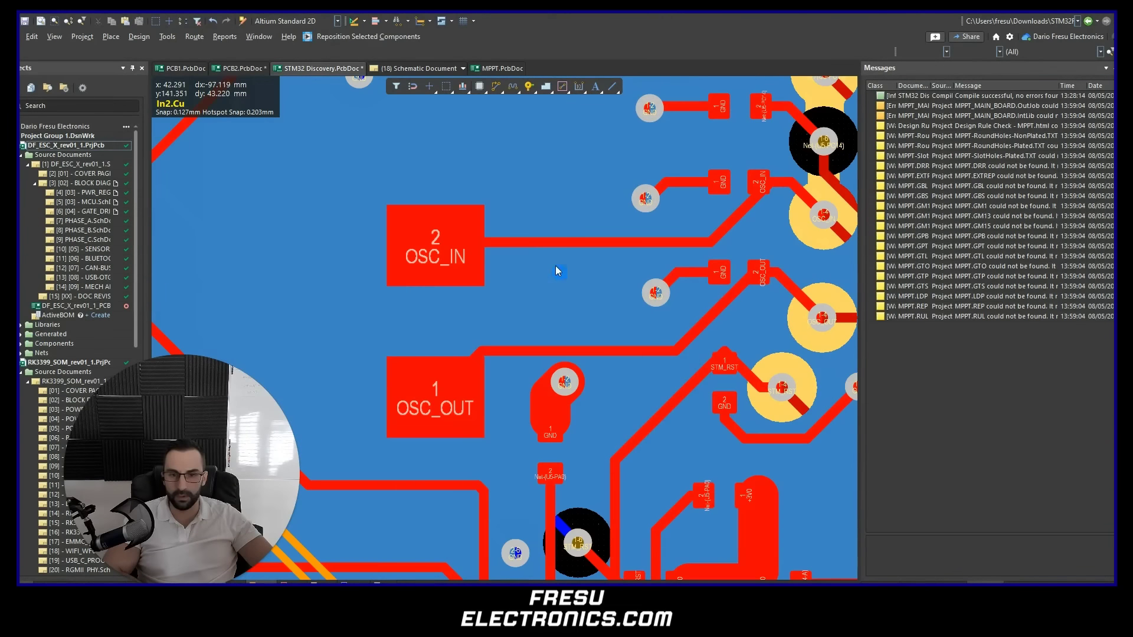
{"action": "key", "text": "ctrl+shift+3"}
{"action": "mouse_move", "coordinate": [762, 187]}
{"action": "left_mouse_down"}
{"action": "mouse_move", "coordinate": [563, 250]}
{"action": "mouse_move", "coordinate": [477, 258]}
{"action": "left_mouse_up"}
{"action": "mouse_move", "coordinate": [459, 370]}
{"action": "left_mouse_down"}
{"action": "mouse_move", "coordinate": [506, 334]}
{"action": "mouse_move", "coordinate": [794, 280]}
{"action": "left_mouse_up"}
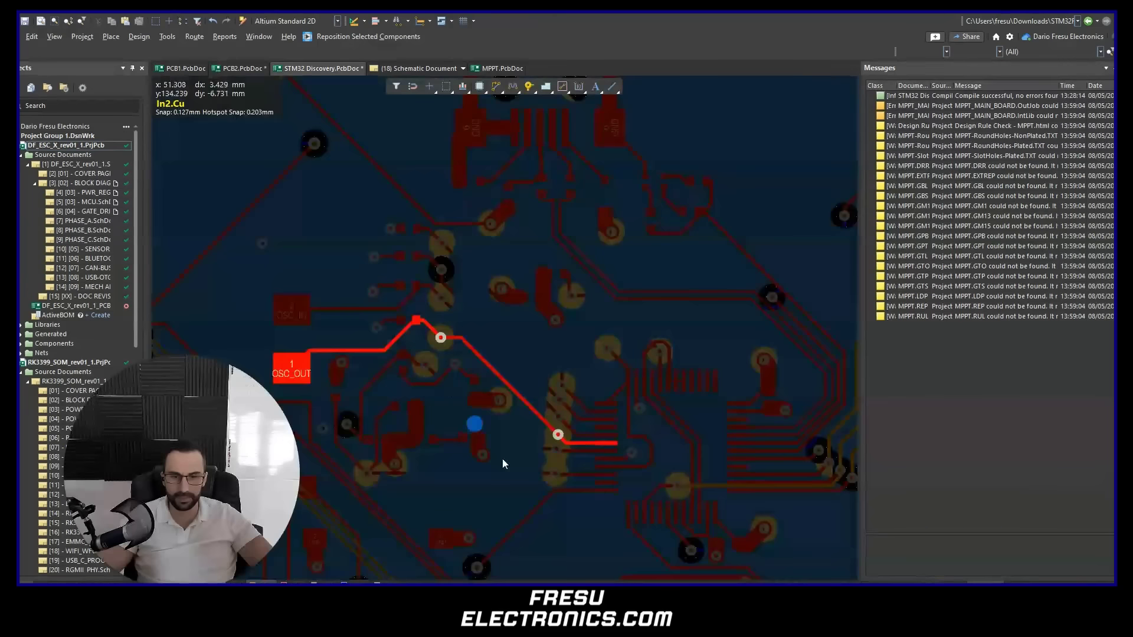
- Highlight the OSC_OUT net and sketch square clock waveforms above its trace
{"action": "mouse_move", "coordinate": [505, 462]}
{"action": "right_mouse_down"}
{"action": "mouse_move", "coordinate": [574, 374]}
{"action": "mouse_move", "coordinate": [574, 453]}
{"action": "right_mouse_up"}
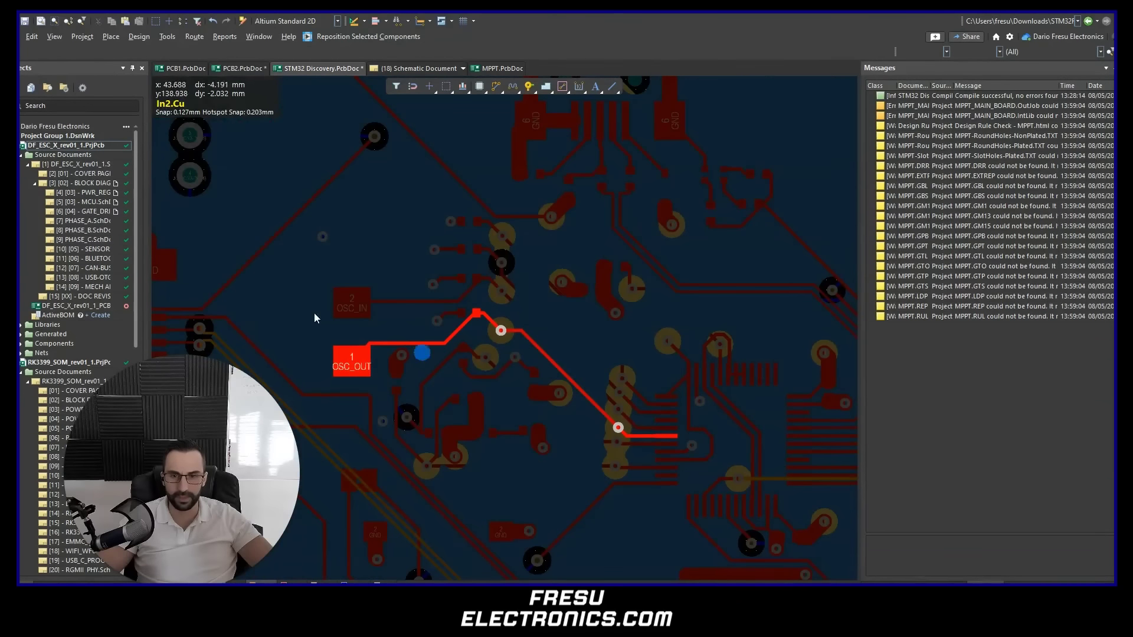
{"action": "key", "text": "ctrl+2"}
{"action": "mouse_move", "coordinate": [355, 326]}
{"action": "left_mouse_down"}
{"action": "mouse_move", "coordinate": [372, 329]}
{"action": "mouse_move", "coordinate": [390, 291]}
{"action": "mouse_move", "coordinate": [411, 330]}
{"action": "mouse_move", "coordinate": [426, 309]}
{"action": "mouse_move", "coordinate": [447, 327]}
{"action": "left_mouse_up"}
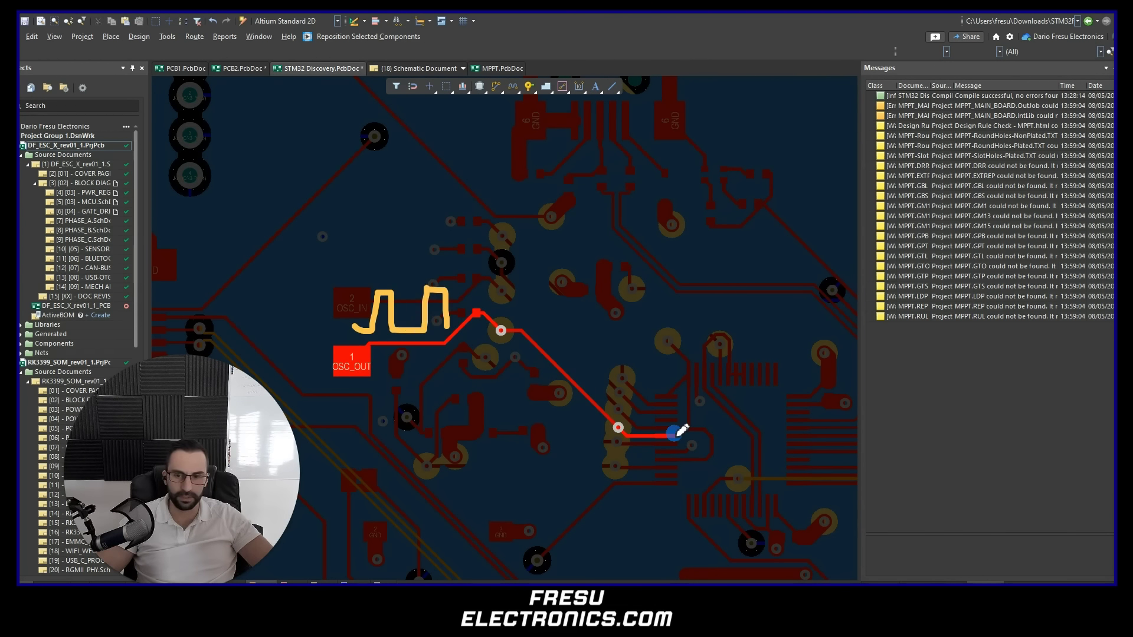
{"action": "mouse_move", "coordinate": [345, 320]}
{"action": "left_mouse_down"}
{"action": "mouse_move", "coordinate": [364, 316]}
{"action": "mouse_move", "coordinate": [382, 276]}
{"action": "mouse_move", "coordinate": [408, 303]}
{"action": "mouse_move", "coordinate": [493, 320]}
{"action": "left_mouse_up"}
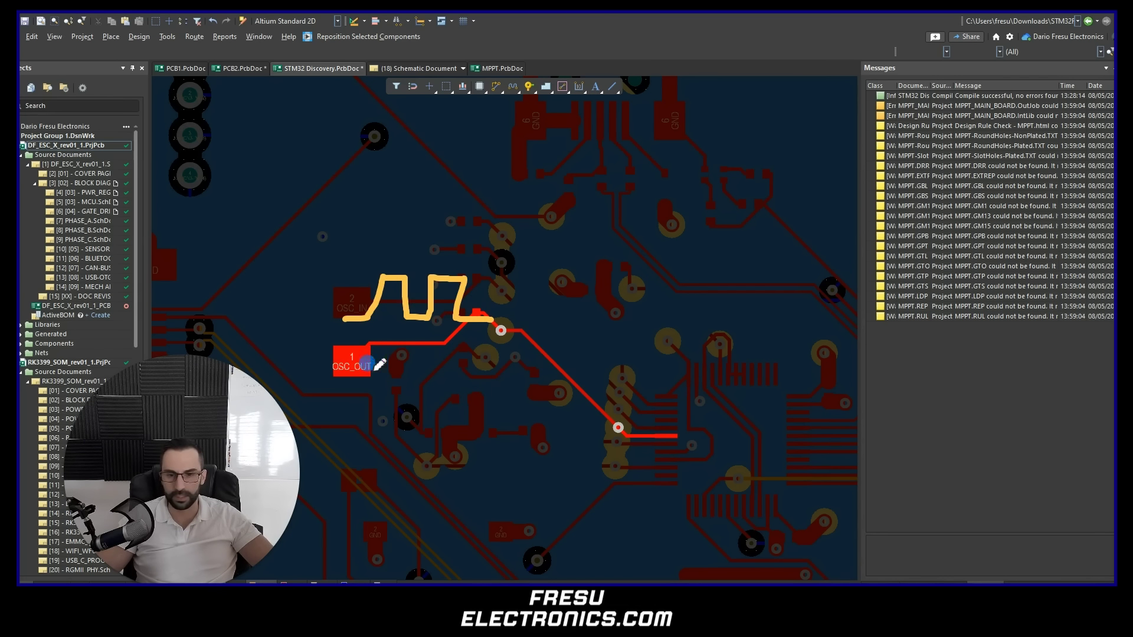
- Show the Harmonics in a Signal slide again, then examine the OSC_OUT pad and its neighbouring traces on the board with the net highlighted
{"action": "key", "text": "alt+Tab"}
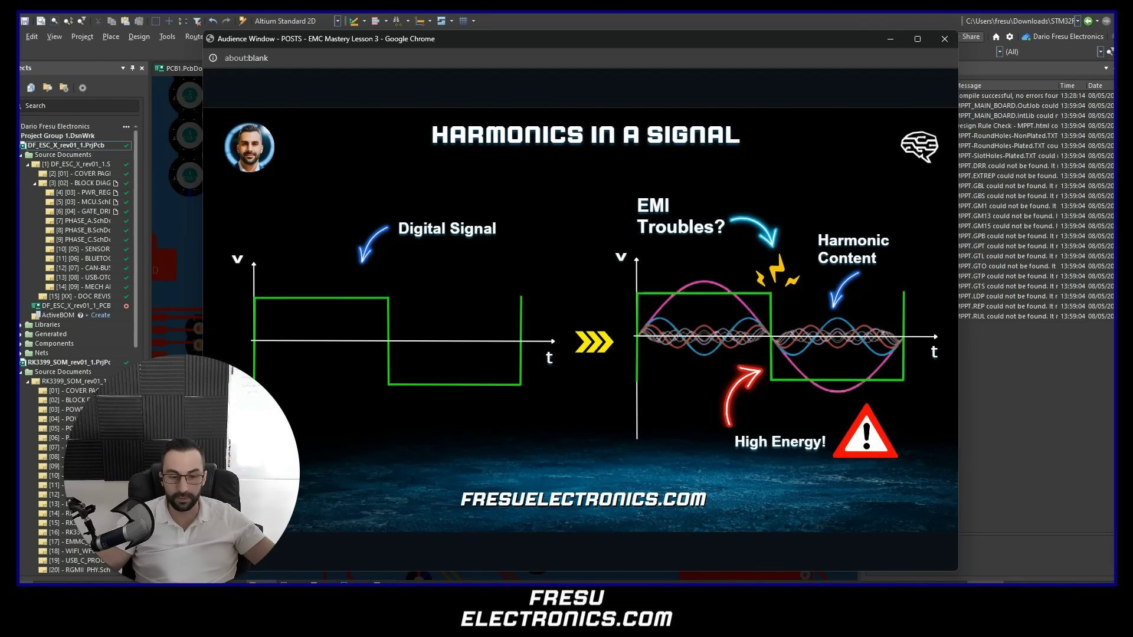
{"action": "key", "text": "alt+Tab"}
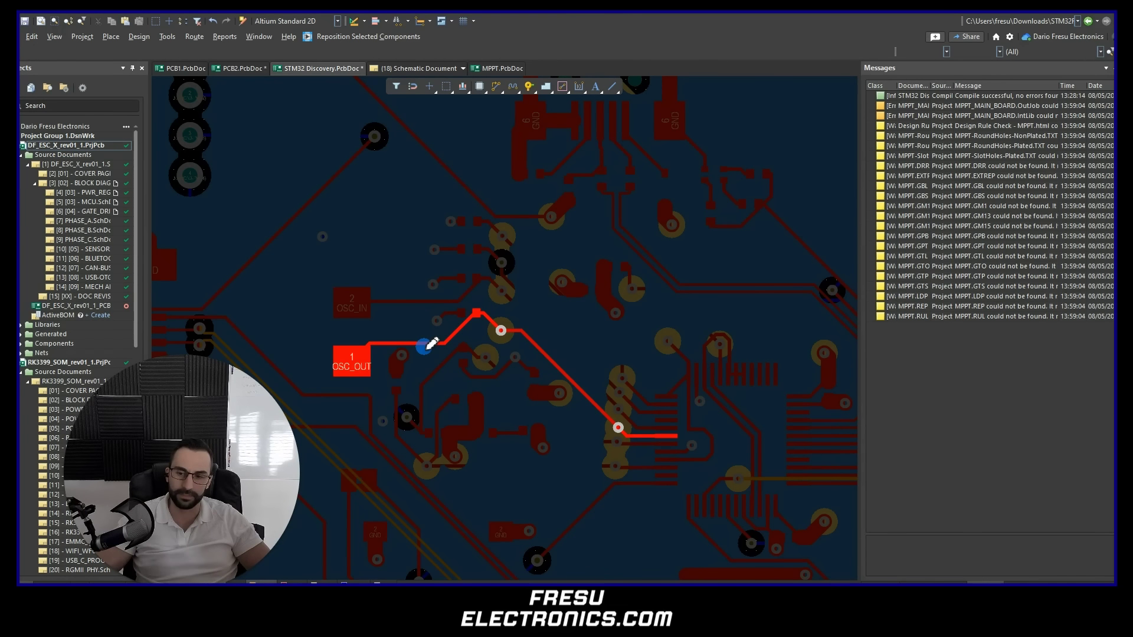
{"action": "scroll", "coordinate": [515, 414], "scroll_direction": "down", "scroll_amount": 3, "text": "ctrl"}
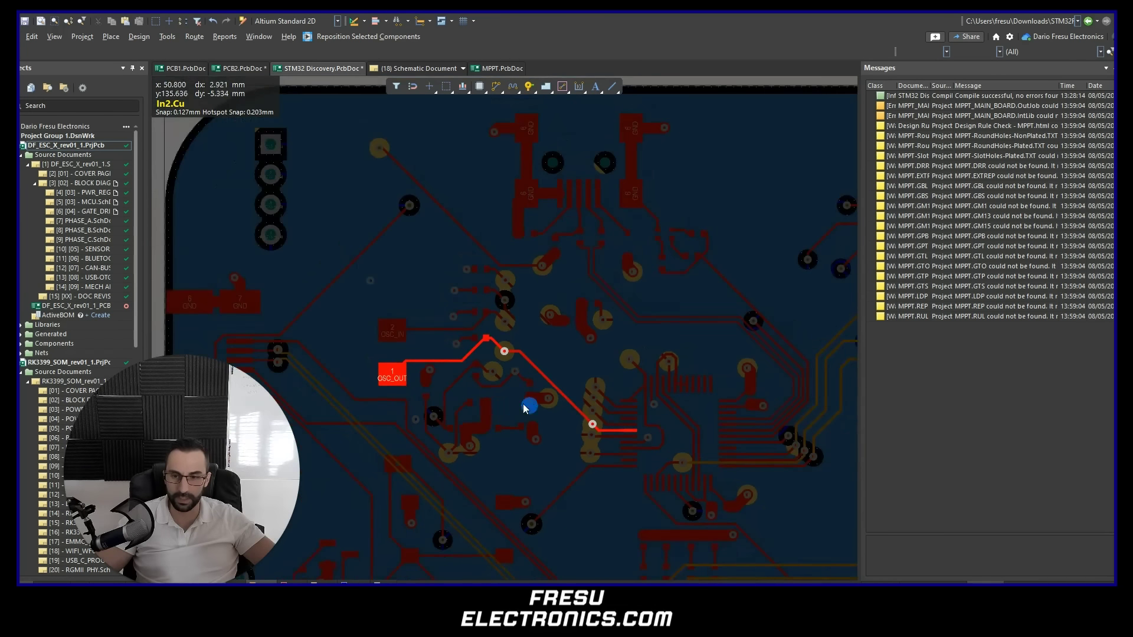
{"action": "right_click_drag", "start_coordinate": [450, 402], "coordinate": [416, 364]}
{"action": "scroll", "coordinate": [407, 384], "scroll_direction": "up", "scroll_amount": 6, "text": "ctrl"}
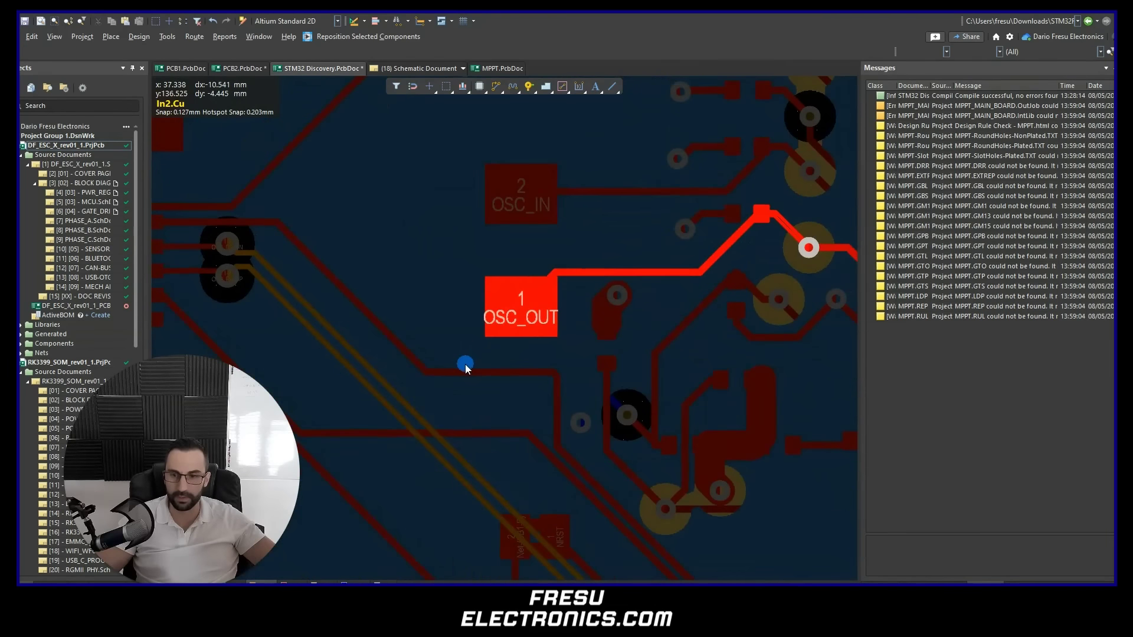
{"action": "scroll", "coordinate": [501, 351], "scroll_direction": "up", "scroll_amount": 2, "text": "ctrl"}
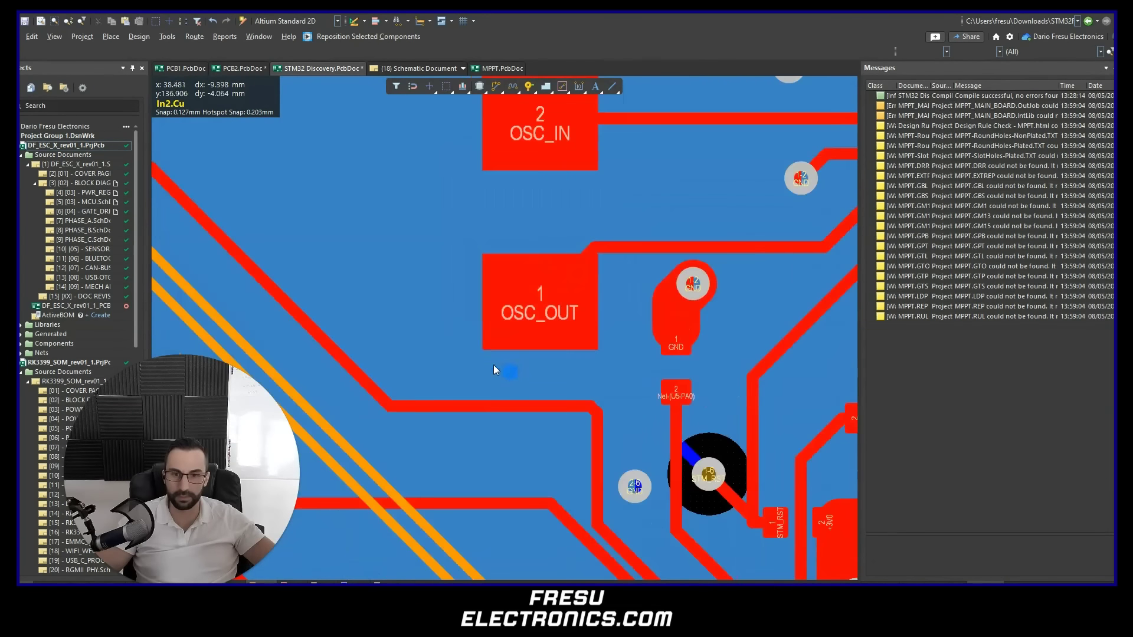
{"action": "scroll", "coordinate": [493, 365], "scroll_direction": "down", "scroll_amount": 3, "text": "ctrl"}
{"action": "scroll", "coordinate": [491, 363], "scroll_direction": "down", "scroll_amount": 4, "text": "ctrl"}
{"action": "scroll", "coordinate": [569, 381], "scroll_direction": "up", "scroll_amount": 1, "text": "ctrl"}
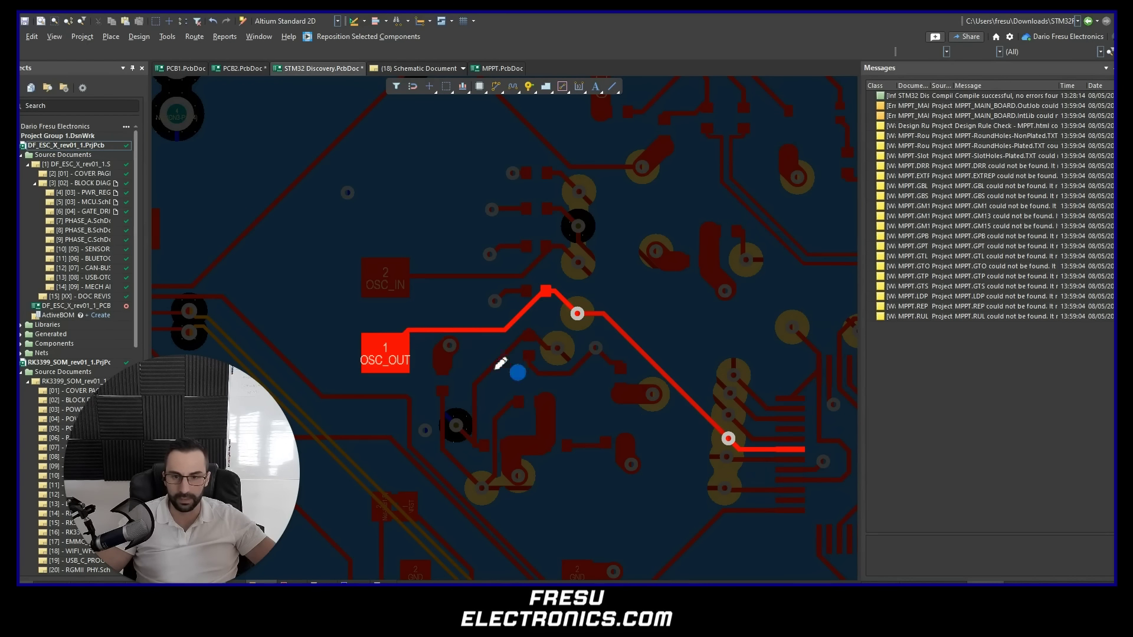
- Sketch over the OSC_OUT trace and follow the neighbouring trace from below the pad to the edge connector
{"action": "mouse_move", "coordinate": [432, 322]}
{"action": "left_mouse_down"}
{"action": "mouse_move", "coordinate": [522, 271]}
{"action": "mouse_move", "coordinate": [522, 307]}
{"action": "left_mouse_up"}
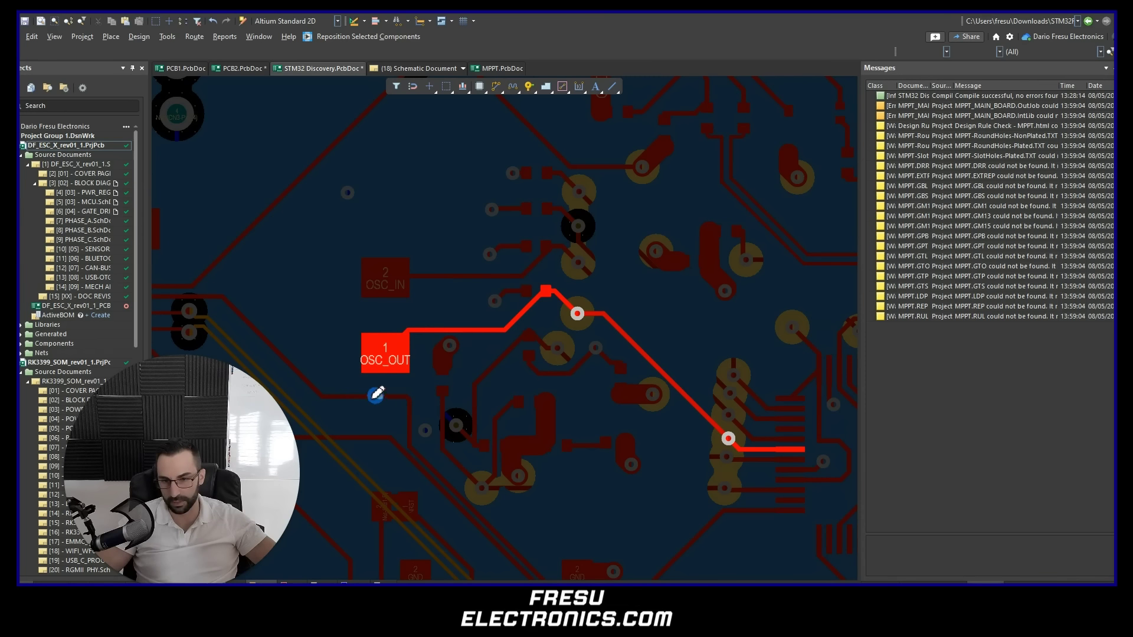
{"action": "mouse_move", "coordinate": [382, 396]}
{"action": "left_mouse_down"}
{"action": "mouse_move", "coordinate": [278, 348]}
{"action": "mouse_move", "coordinate": [218, 301]}
{"action": "mouse_move", "coordinate": [172, 295]}
{"action": "left_mouse_up"}
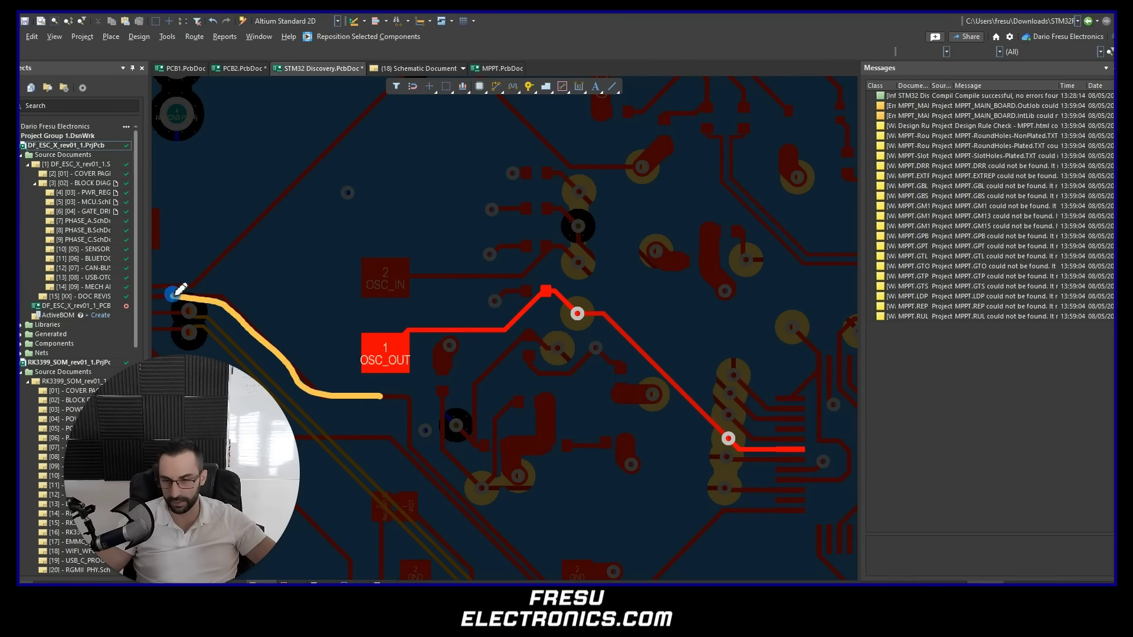
{"action": "mouse_move", "coordinate": [494, 322]}
{"action": "left_mouse_down"}
{"action": "mouse_move", "coordinate": [443, 310]}
{"action": "mouse_move", "coordinate": [365, 314]}
{"action": "left_mouse_up"}
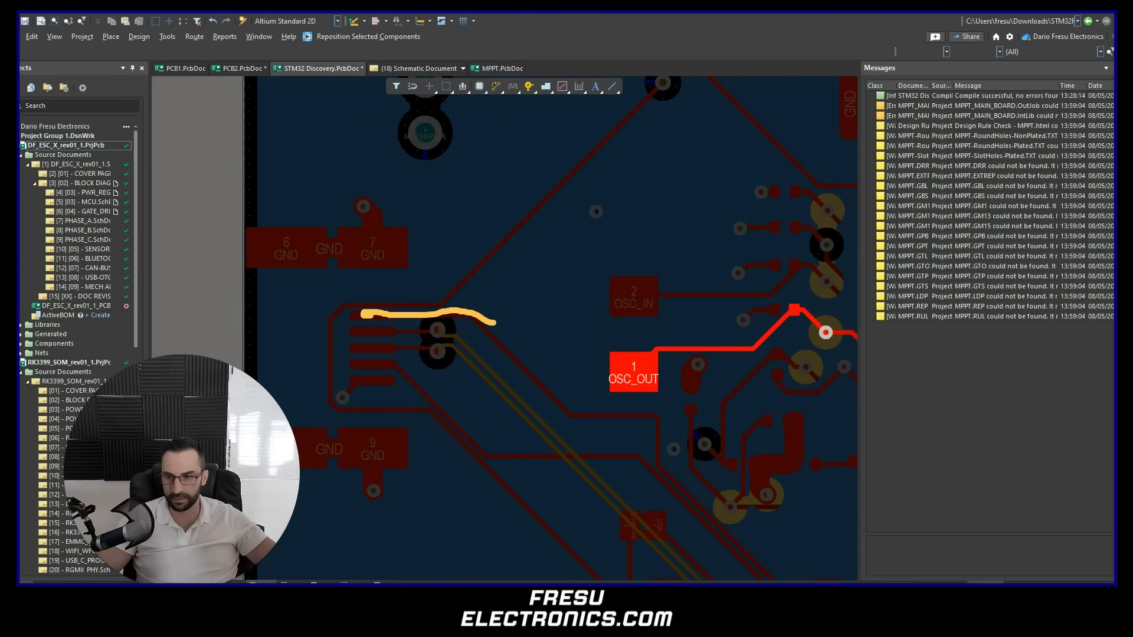
- Draw a cable running from the edge connector away from the board and circle the OSC_IN and OSC_OUT pads
{"action": "scroll", "coordinate": [534, 336], "scroll_direction": "down", "scroll_amount": 5, "text": "ctrl"}
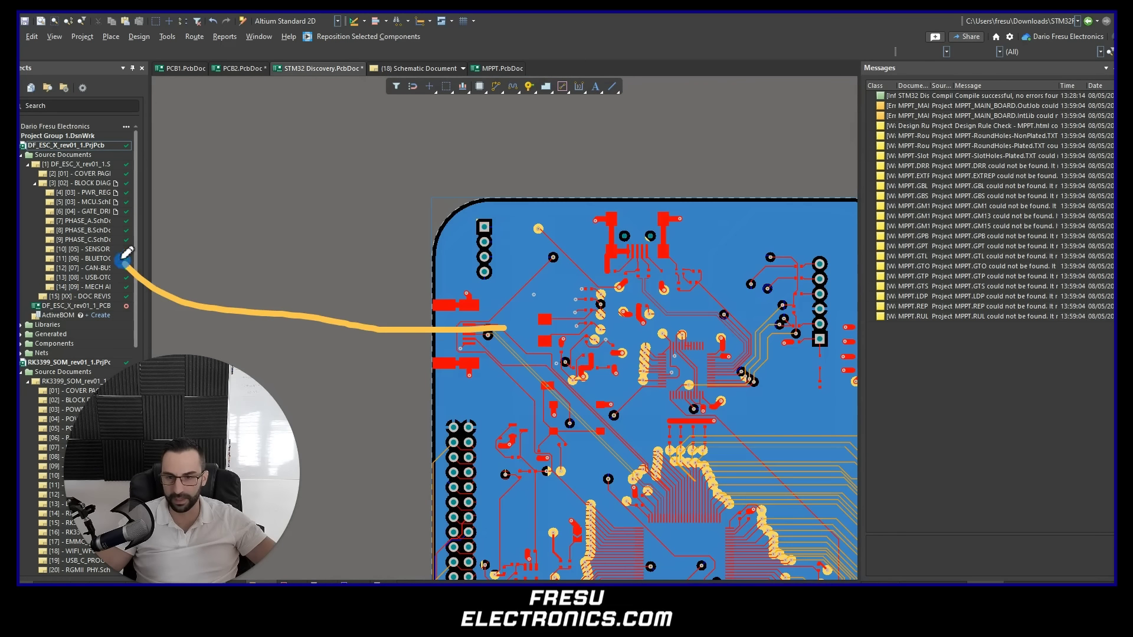
{"action": "left_click_drag", "start_coordinate": [121, 260], "coordinate": [119, 256]}
{"action": "mouse_move", "coordinate": [545, 308]}
{"action": "left_mouse_down"}
{"action": "mouse_move", "coordinate": [549, 347]}
{"action": "mouse_move", "coordinate": [549, 305]}
{"action": "left_mouse_up"}
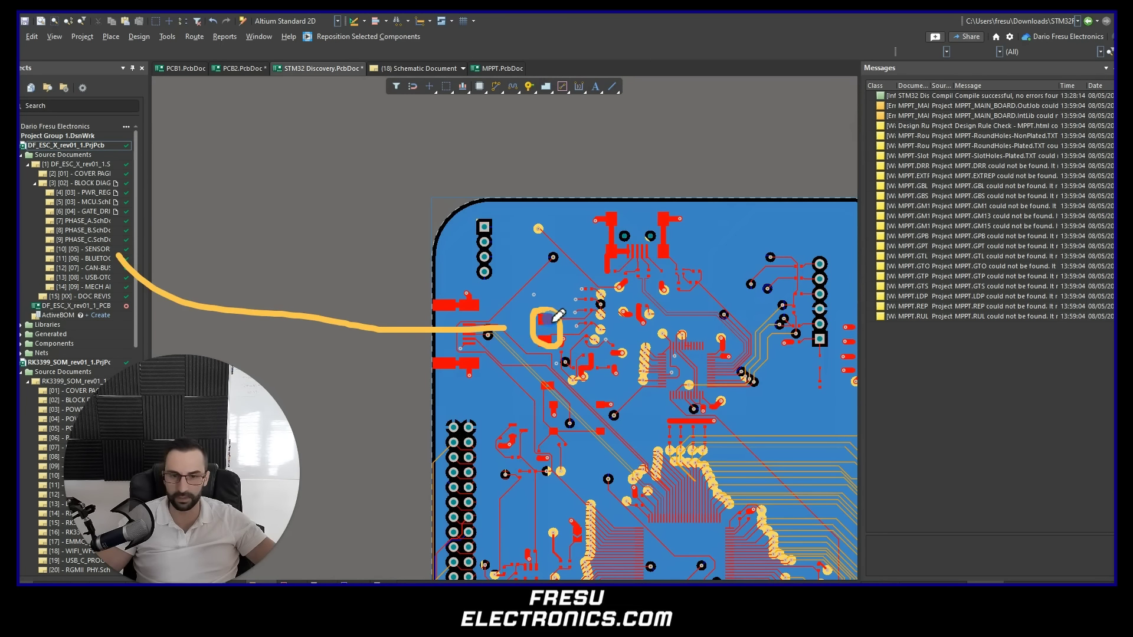
- Clear the cable sketch, draw strokes from the OSC pads out past the board edge, and leave the annotation mode
{"action": "key", "text": "Delete"}
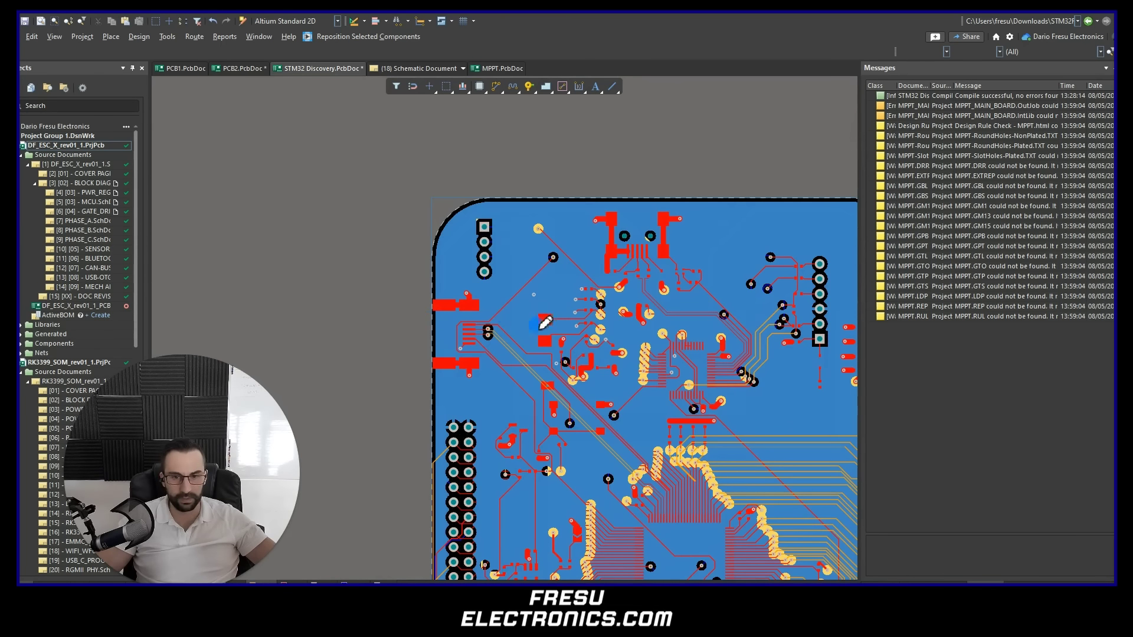
{"action": "left_click_drag", "start_coordinate": [662, 334], "coordinate": [656, 409]}
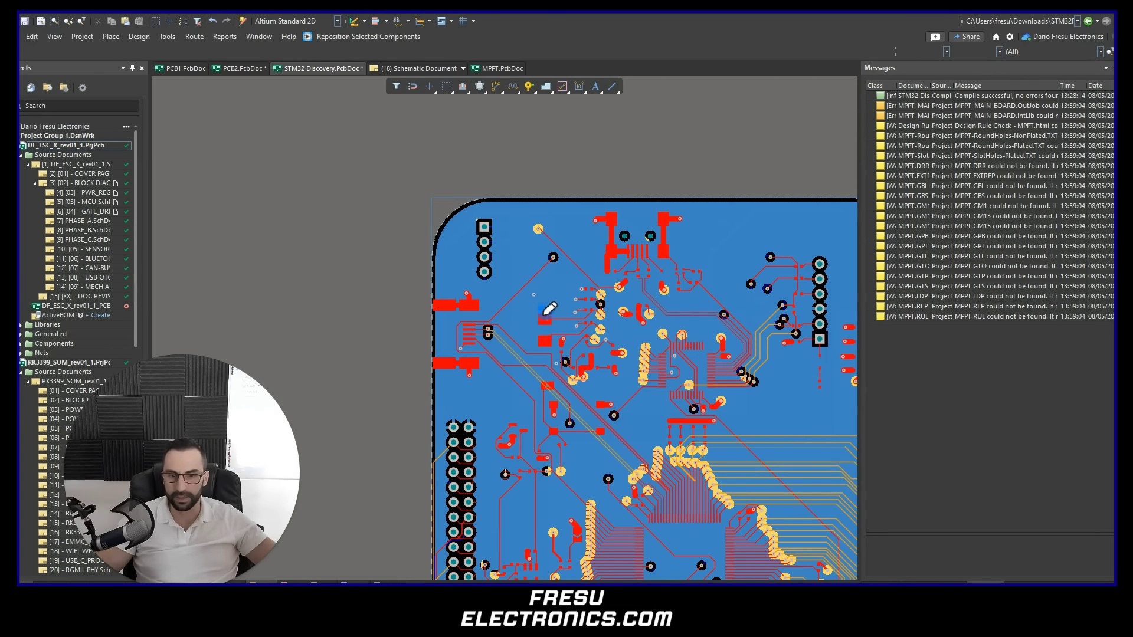
{"action": "mouse_move", "coordinate": [546, 311]}
{"action": "left_mouse_down"}
{"action": "mouse_move", "coordinate": [530, 326]}
{"action": "mouse_move", "coordinate": [516, 309]}
{"action": "mouse_move", "coordinate": [485, 319]}
{"action": "mouse_move", "coordinate": [478, 344]}
{"action": "mouse_move", "coordinate": [466, 331]}
{"action": "mouse_move", "coordinate": [145, 320]}
{"action": "left_mouse_up"}
{"action": "mouse_move", "coordinate": [345, 299]}
{"action": "left_mouse_down"}
{"action": "mouse_move", "coordinate": [308, 243]}
{"action": "mouse_move", "coordinate": [254, 238]}
{"action": "mouse_move", "coordinate": [227, 276]}
{"action": "mouse_move", "coordinate": [146, 269]}
{"action": "left_mouse_up"}
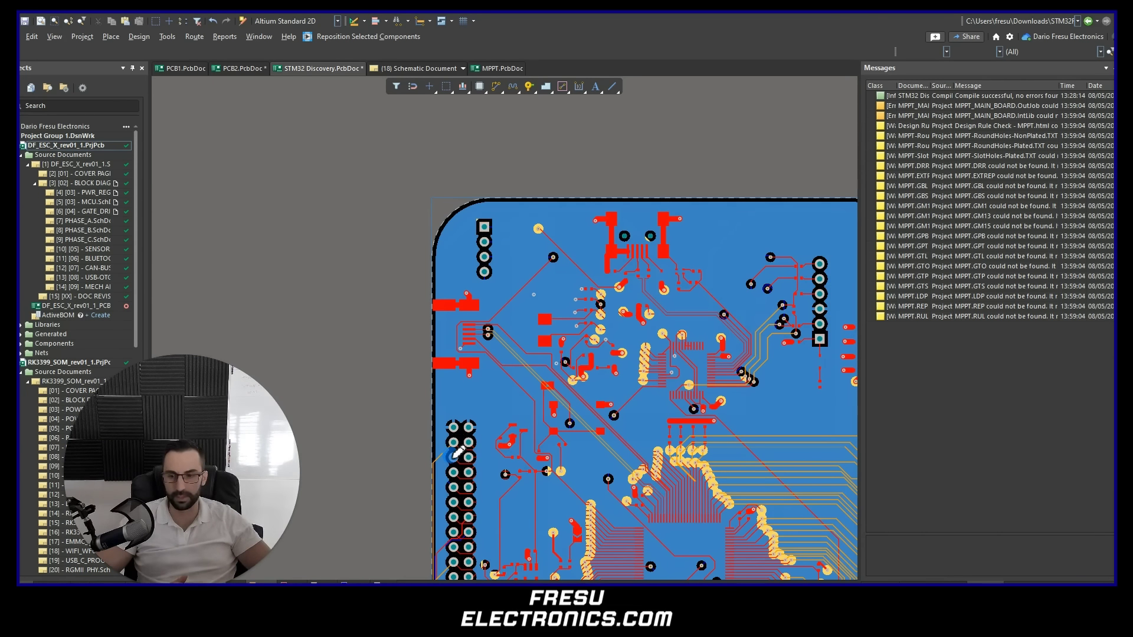
{"action": "key", "text": "Escape"}
- Examine the OSC_IN and OSC_OUT pads and surrounding traces, and sketch a line down beside the nearby edge connector
{"action": "right_click_drag", "start_coordinate": [510, 389], "coordinate": [398, 387]}
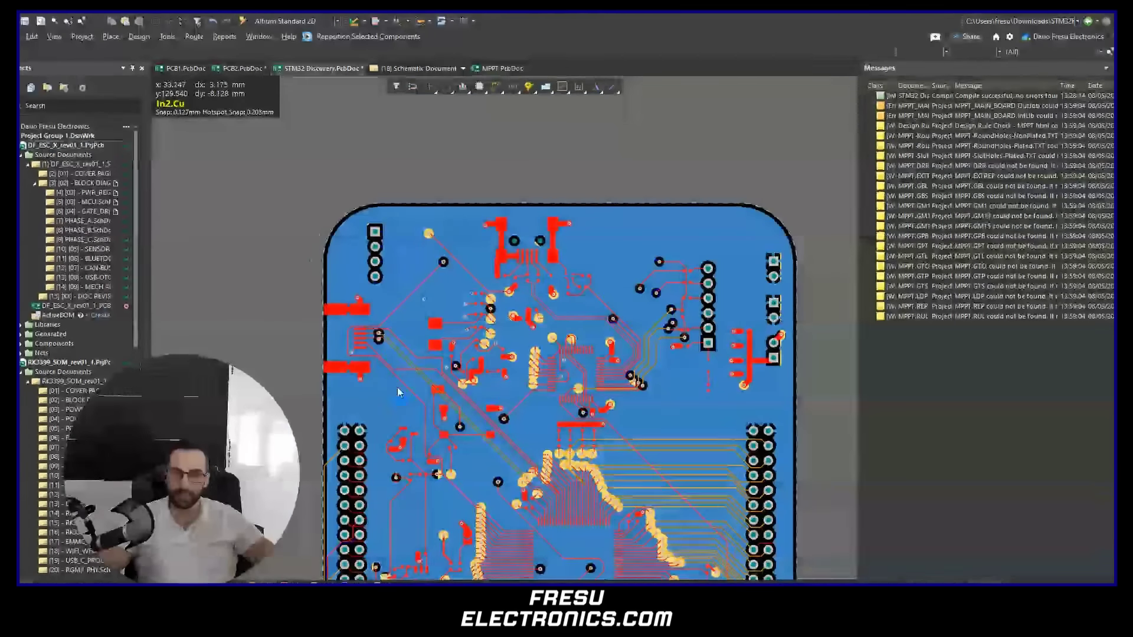
{"action": "scroll", "coordinate": [410, 354], "scroll_direction": "up", "scroll_amount": 3, "text": "ctrl"}
{"action": "scroll", "coordinate": [449, 357], "scroll_direction": "up", "scroll_amount": 3, "text": "ctrl"}
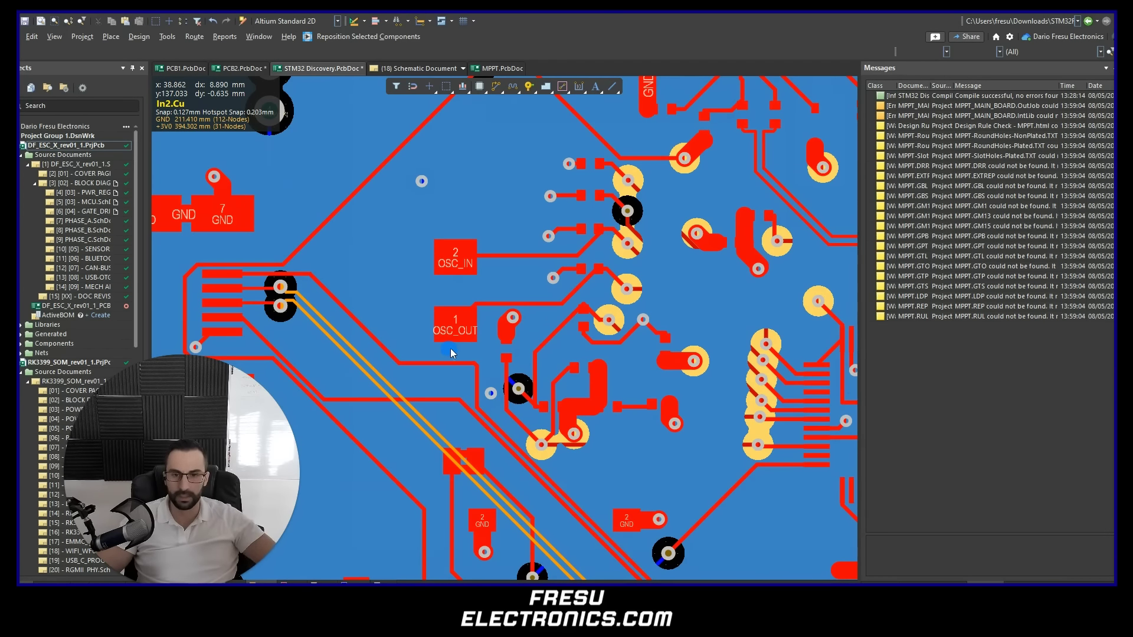
{"action": "scroll", "coordinate": [451, 350], "scroll_direction": "down", "scroll_amount": 3, "text": "ctrl"}
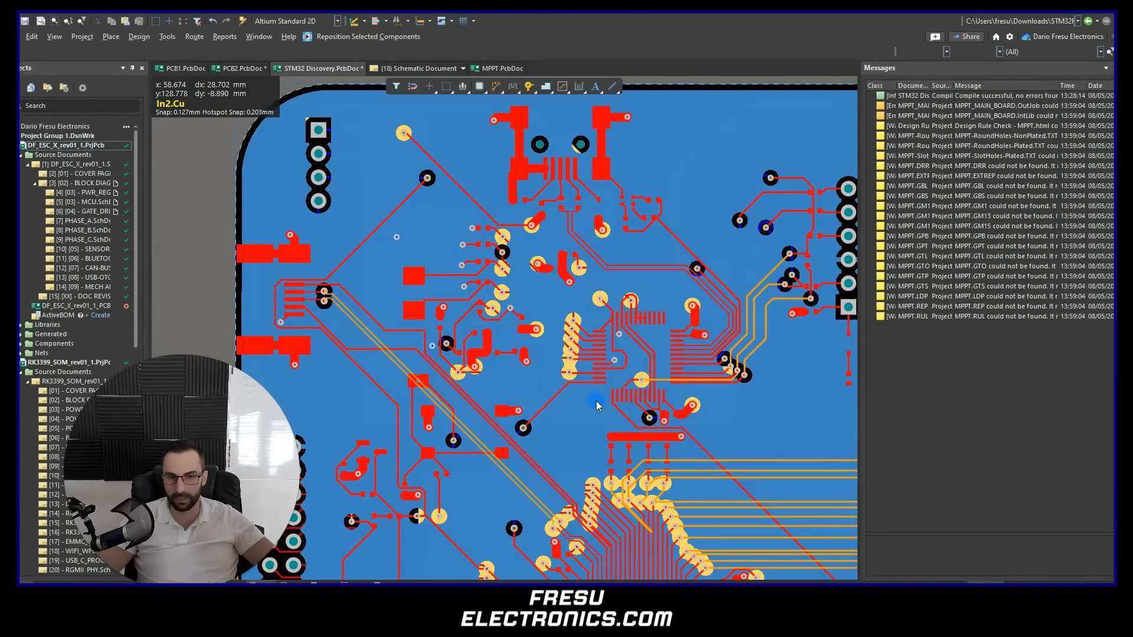
{"action": "right_click_drag", "start_coordinate": [601, 433], "coordinate": [565, 429]}
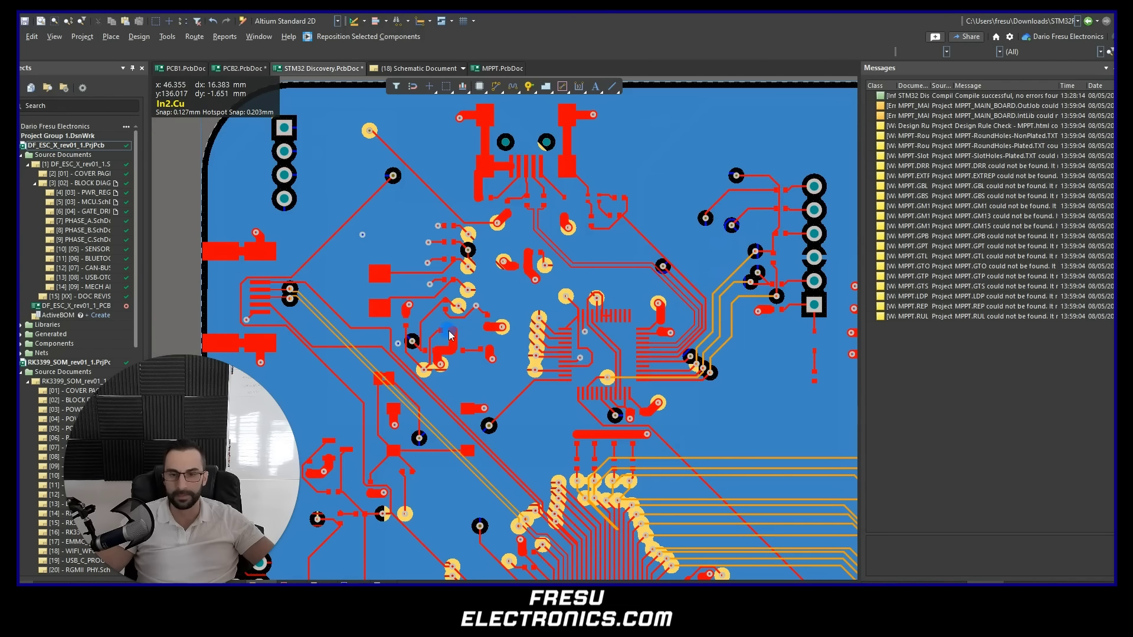
{"action": "right_click_drag", "start_coordinate": [433, 402], "coordinate": [515, 403]}
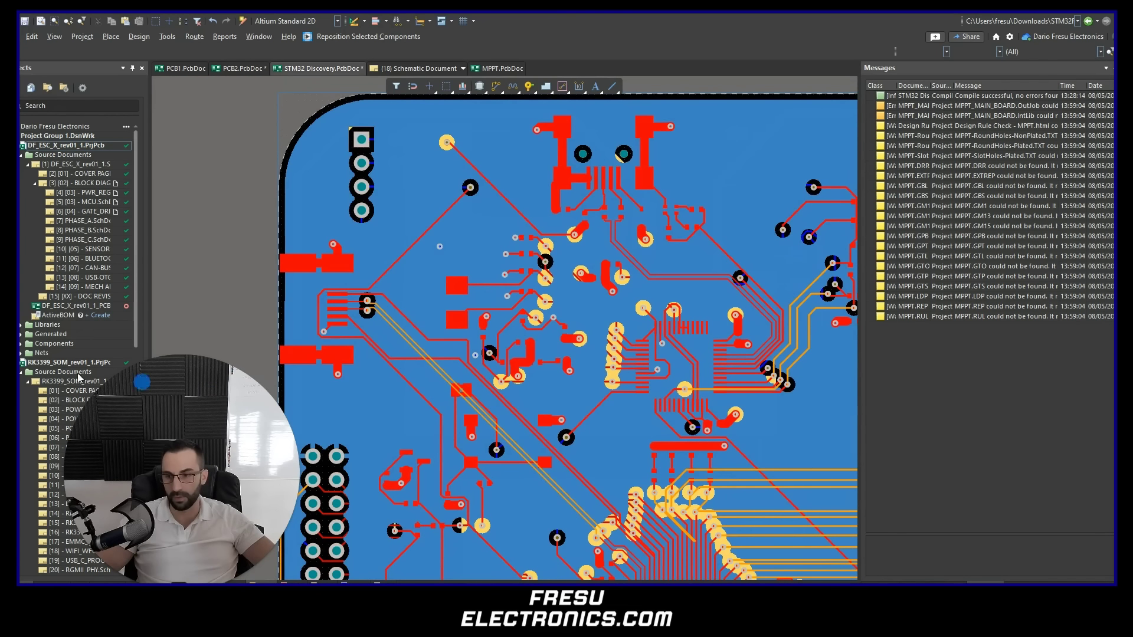
{"action": "left_click_drag", "start_coordinate": [354, 216], "coordinate": [367, 397]}
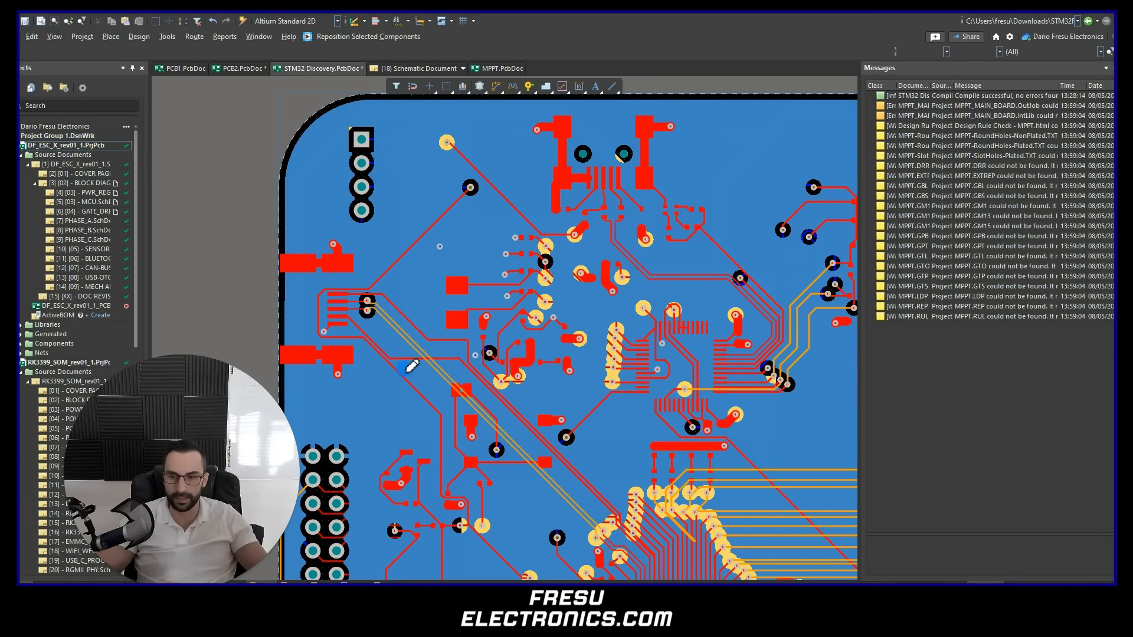
{"action": "left_click", "coordinate": [21, 302]}
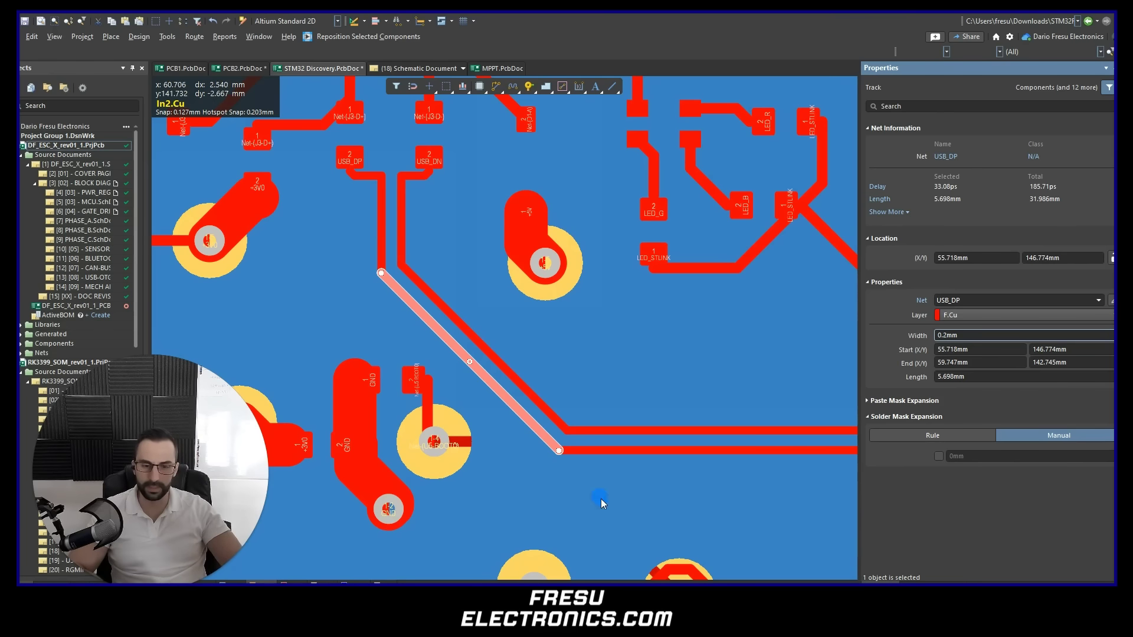
- Show the return path diagram, then return to the board and locate the point where the LED_STLINK trace branches
{"action": "left_click", "coordinate": [836, 599]}
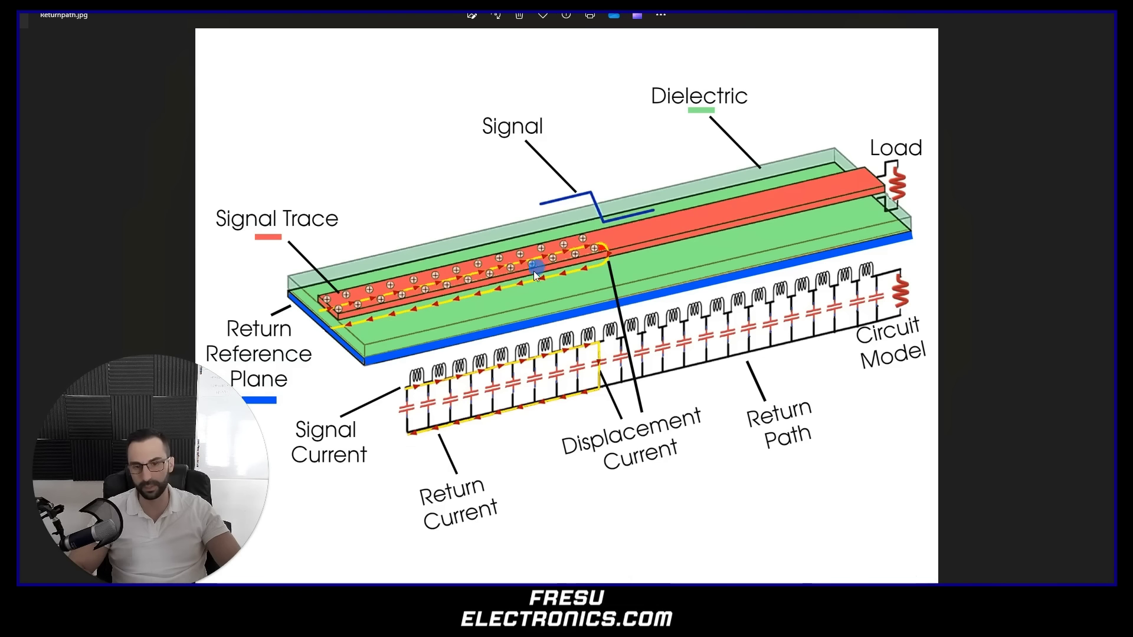
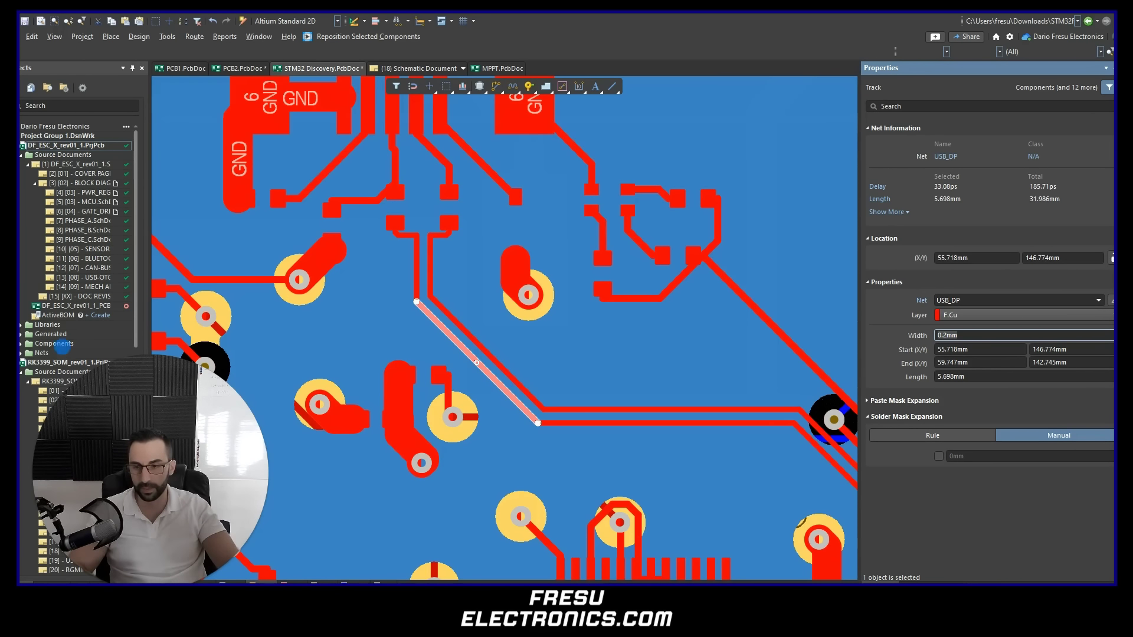
{"action": "right_click_drag", "start_coordinate": [747, 326], "coordinate": [590, 385]}
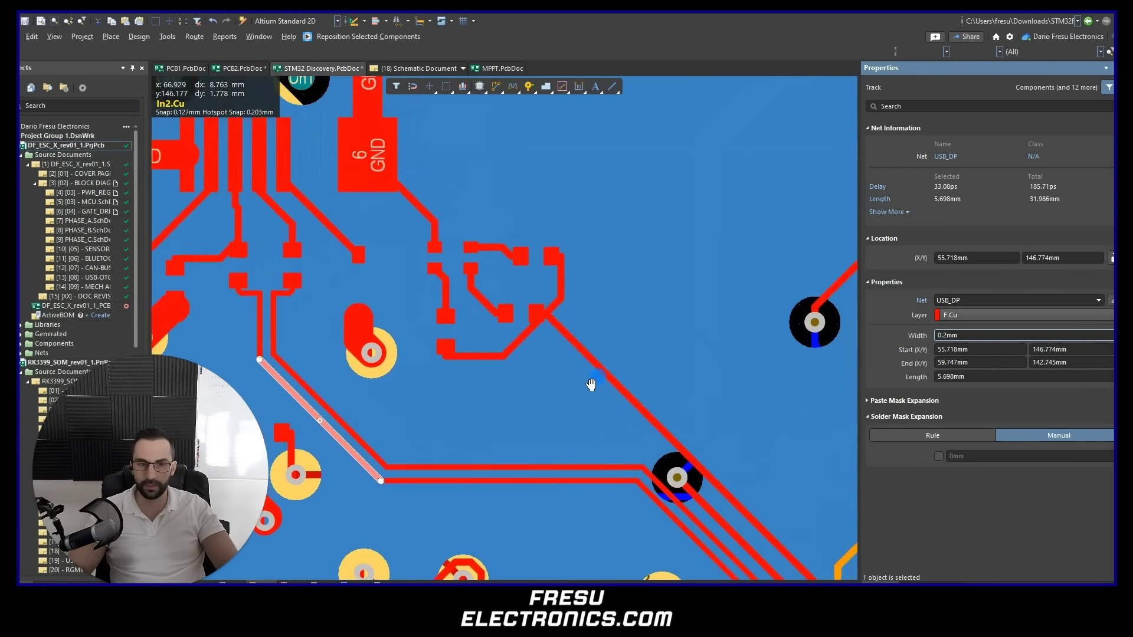
{"action": "scroll", "coordinate": [590, 384], "scroll_direction": "up", "scroll_amount": 5, "text": "ctrl"}
{"action": "scroll", "coordinate": [504, 333], "scroll_direction": "down", "scroll_amount": 2, "text": "ctrl"}
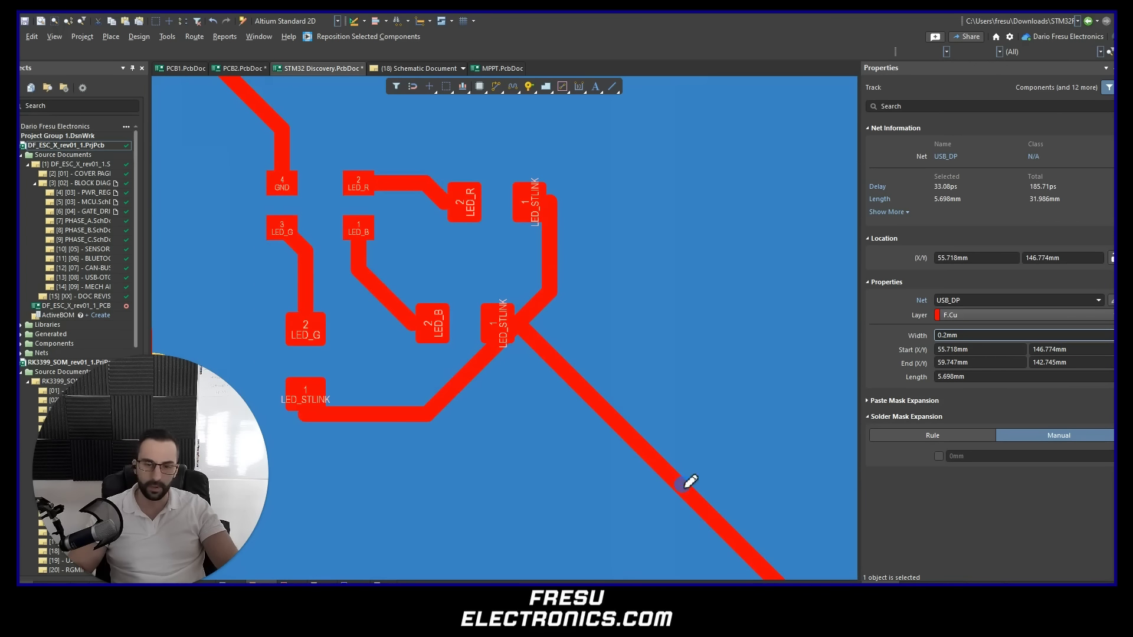
- Sketch over the long LED_STLINK trace and its two branches at the junction, then clear the strokes
{"action": "left_click_drag", "start_coordinate": [716, 516], "coordinate": [530, 335]}
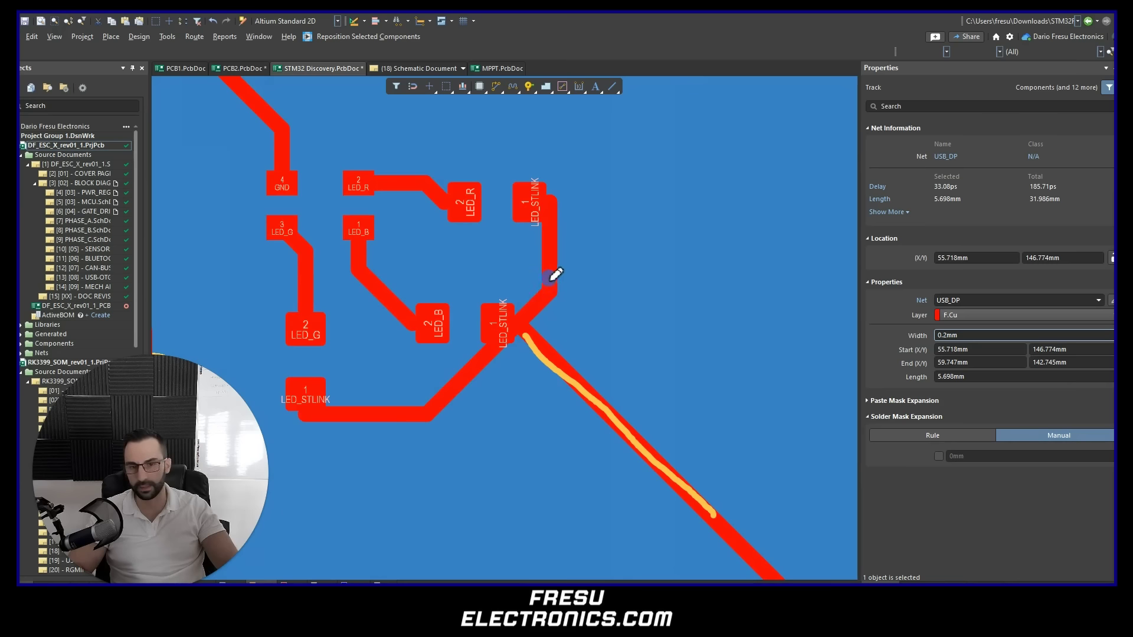
{"action": "mouse_move", "coordinate": [549, 277]}
{"action": "left_mouse_down"}
{"action": "mouse_move", "coordinate": [522, 326]}
{"action": "mouse_move", "coordinate": [464, 371]}
{"action": "left_mouse_up"}
{"action": "left_click_drag", "start_coordinate": [559, 379], "coordinate": [527, 325]}
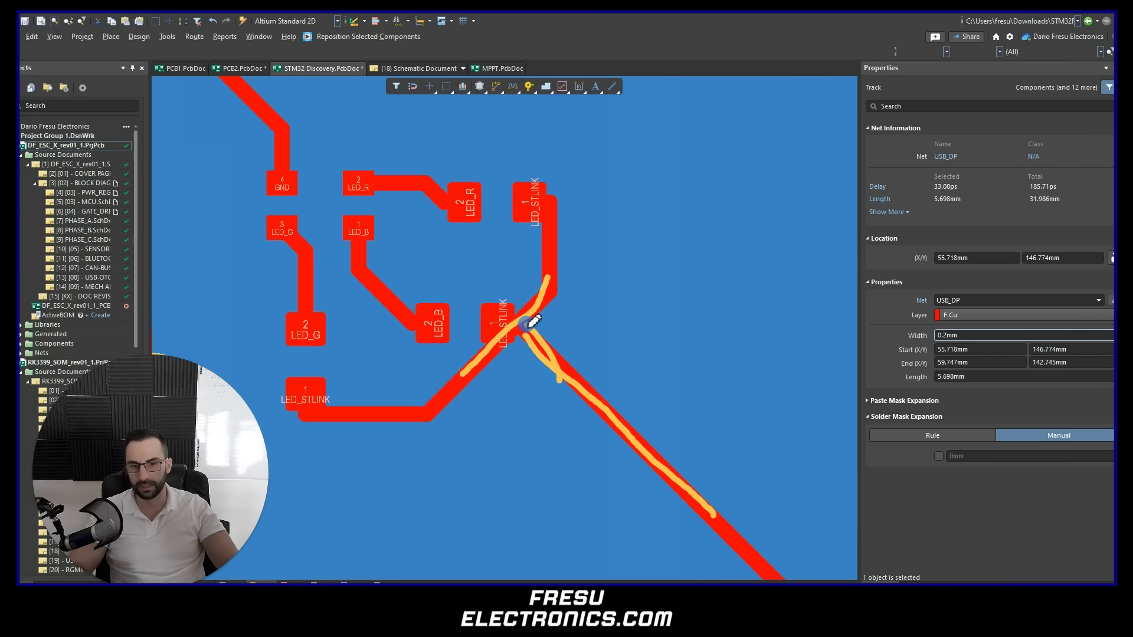
{"action": "key", "text": "ctrl+shift+7"}
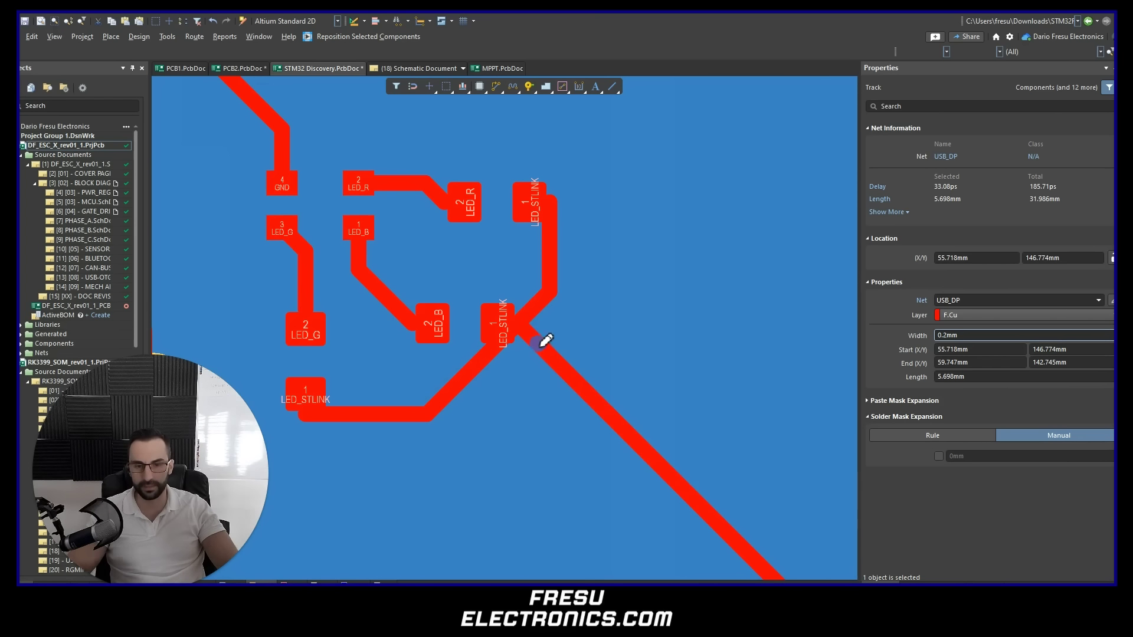
- Sketch a short line leaving the LED_STLINK trace just below the junction, add marks farther out, and clear them
{"action": "left_click_drag", "start_coordinate": [543, 352], "coordinate": [577, 315]}
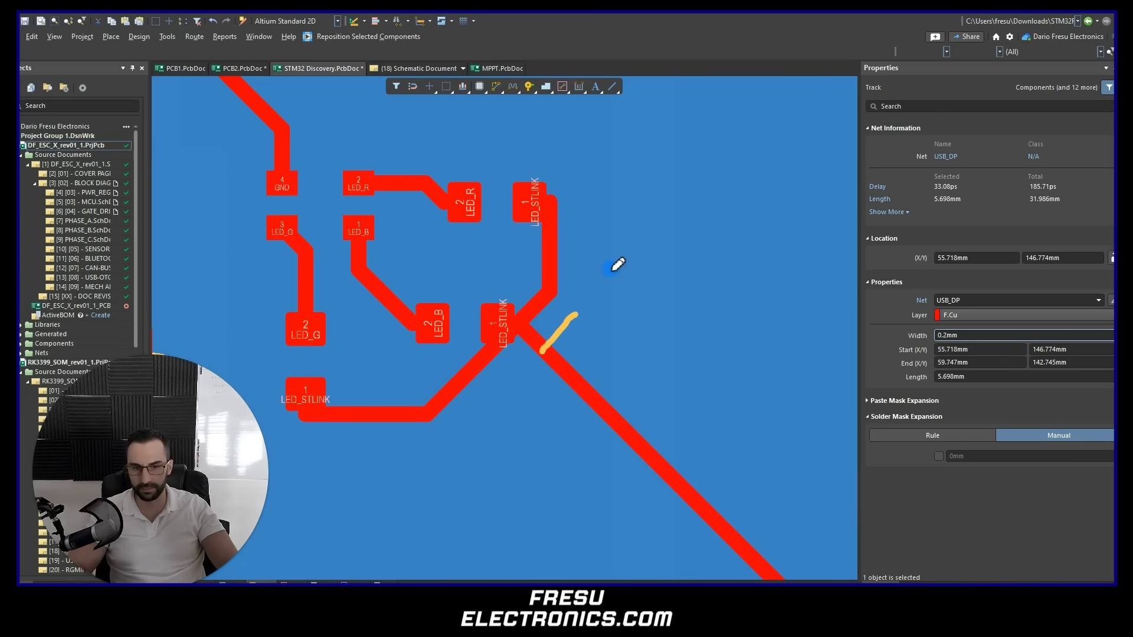
{"action": "mouse_move", "coordinate": [629, 261]}
{"action": "left_mouse_down"}
{"action": "mouse_move", "coordinate": [584, 304]}
{"action": "mouse_move", "coordinate": [654, 273]}
{"action": "left_mouse_up"}
{"action": "mouse_move", "coordinate": [675, 314]}
{"action": "left_mouse_down"}
{"action": "mouse_move", "coordinate": [710, 304]}
{"action": "mouse_move", "coordinate": [715, 317]}
{"action": "left_mouse_up"}
{"action": "key", "text": "ctrl+shift+7"}
- Draw over the trace arriving at the LED_STLINK junction and thicken the strokes along both branches
{"action": "left_click_drag", "start_coordinate": [534, 341], "coordinate": [621, 430]}
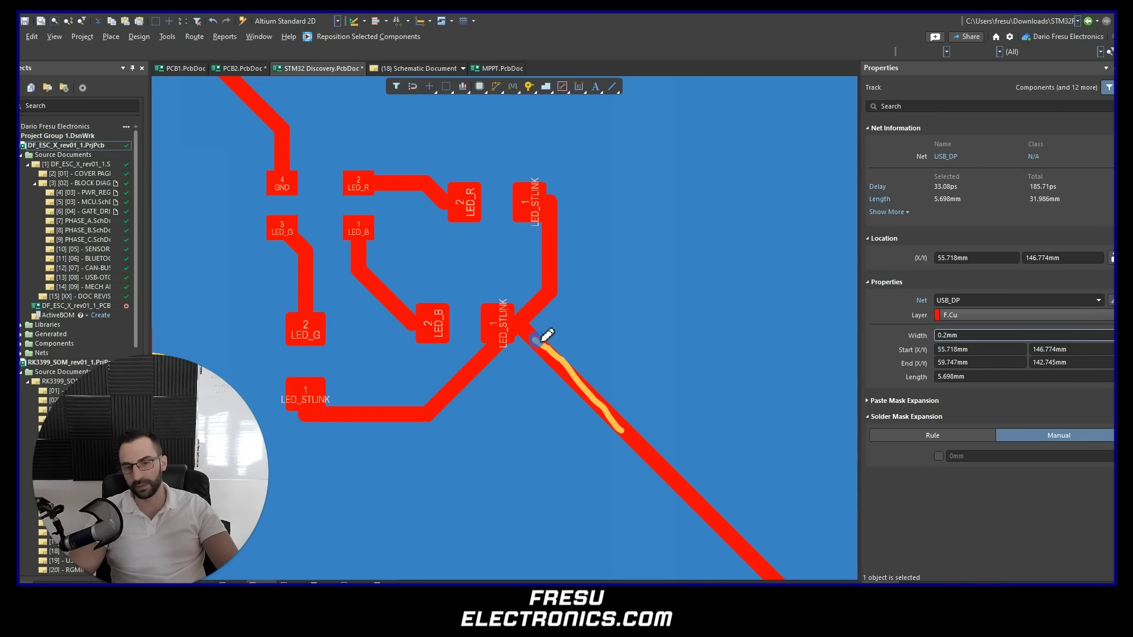
{"action": "left_click_drag", "start_coordinate": [540, 303], "coordinate": [522, 325]}
{"action": "mouse_move", "coordinate": [480, 362]}
{"action": "left_mouse_down"}
{"action": "mouse_move", "coordinate": [551, 271]}
{"action": "mouse_move", "coordinate": [553, 230]}
{"action": "left_mouse_up"}
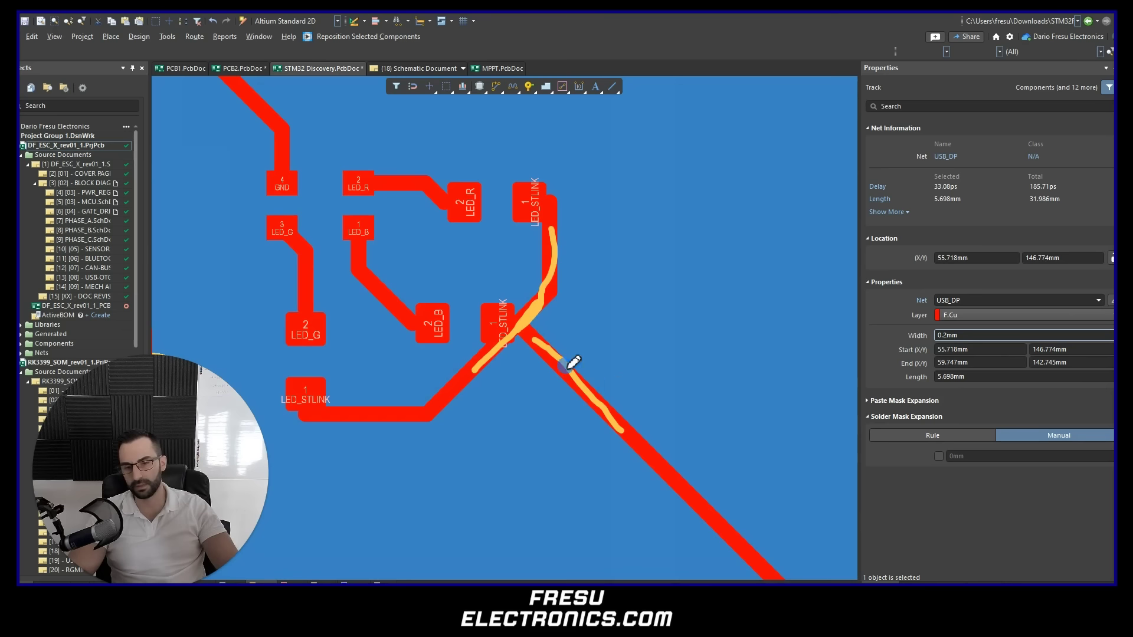
{"action": "left_click_drag", "start_coordinate": [522, 324], "coordinate": [535, 340]}
{"action": "mouse_move", "coordinate": [593, 403]}
{"action": "left_mouse_down"}
{"action": "mouse_move", "coordinate": [485, 375]}
{"action": "mouse_move", "coordinate": [550, 289]}
{"action": "mouse_move", "coordinate": [471, 364]}
{"action": "left_mouse_up"}
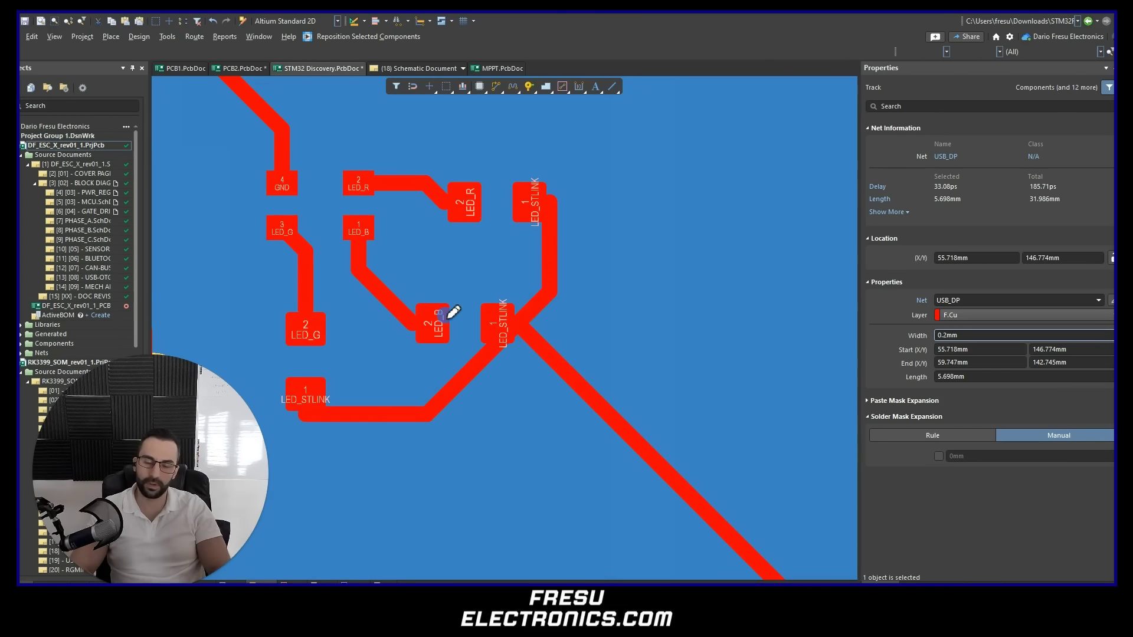
- Redraw the signal path splitting from the long trace toward both outer LED_STLINK pads, then erase the drawing
{"action": "mouse_move", "coordinate": [666, 465]}
{"action": "left_mouse_down"}
{"action": "mouse_move", "coordinate": [541, 341]}
{"action": "mouse_move", "coordinate": [696, 523]}
{"action": "left_mouse_up"}
{"action": "left_click_drag", "start_coordinate": [538, 338], "coordinate": [373, 406]}
{"action": "left_click_drag", "start_coordinate": [520, 327], "coordinate": [557, 207]}
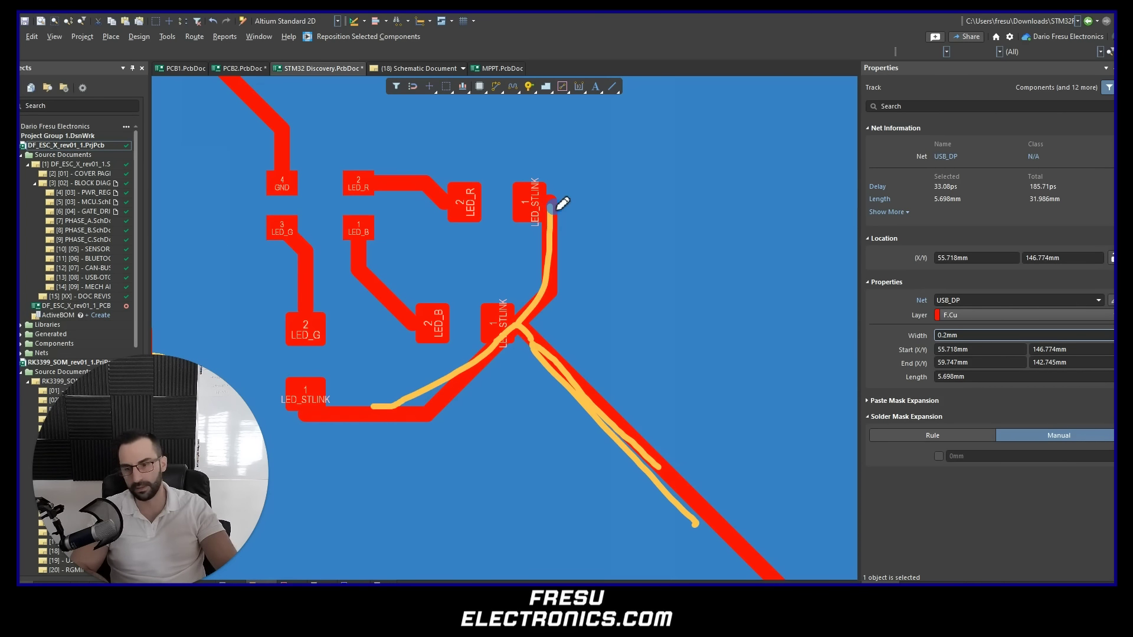
{"action": "key", "text": "e"}
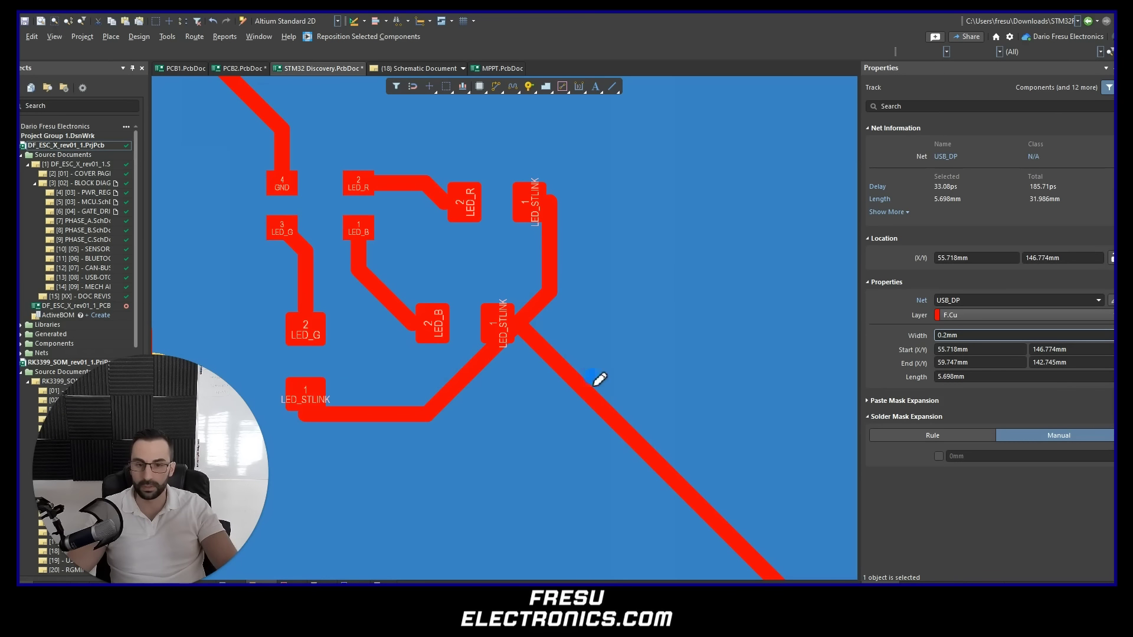
- Sketch a line leading off the LED_STLINK trace, mark the branches, and draw an arrow from the junction back along the trace
{"action": "mouse_move", "coordinate": [594, 386]}
{"action": "left_mouse_down"}
{"action": "mouse_move", "coordinate": [556, 358]}
{"action": "mouse_move", "coordinate": [567, 374]}
{"action": "mouse_move", "coordinate": [642, 303]}
{"action": "left_mouse_up"}
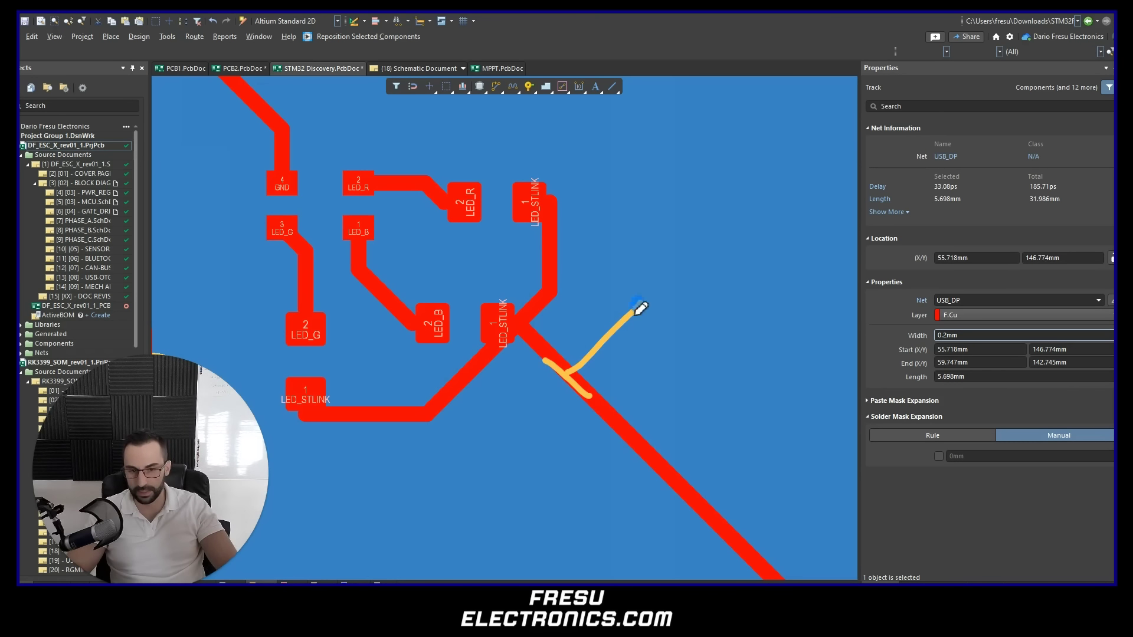
{"action": "mouse_move", "coordinate": [557, 227]}
{"action": "left_mouse_down"}
{"action": "mouse_move", "coordinate": [519, 328]}
{"action": "mouse_move", "coordinate": [401, 419]}
{"action": "left_mouse_up"}
{"action": "mouse_move", "coordinate": [587, 403]}
{"action": "left_mouse_down"}
{"action": "mouse_move", "coordinate": [664, 451]}
{"action": "mouse_move", "coordinate": [719, 519]}
{"action": "left_mouse_up"}
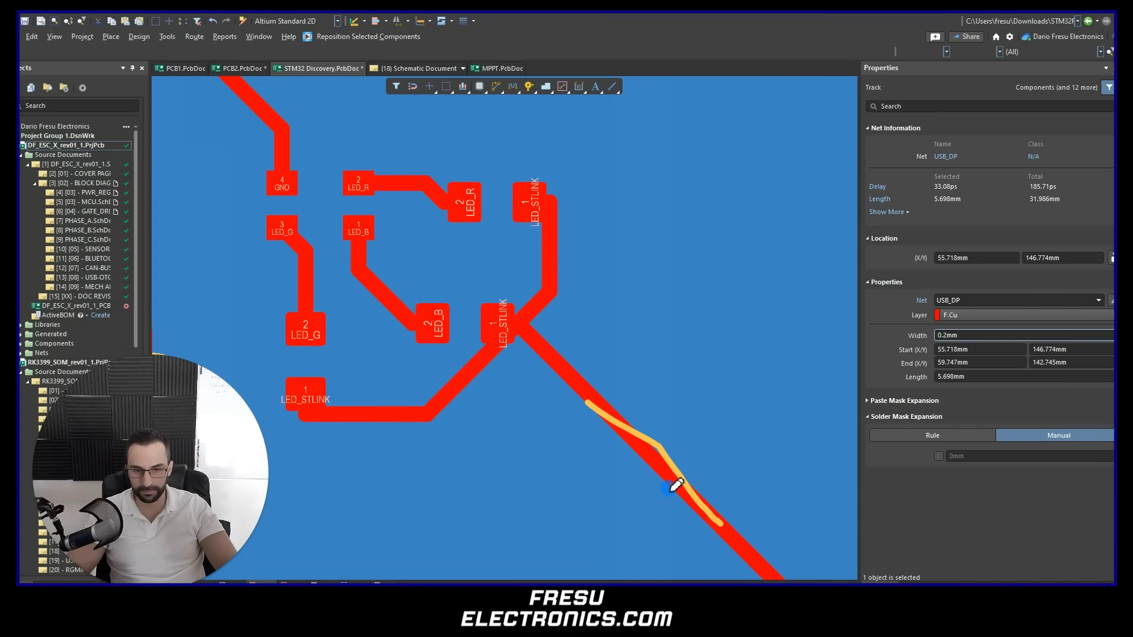
{"action": "mouse_move", "coordinate": [667, 477]}
{"action": "left_mouse_down"}
{"action": "mouse_move", "coordinate": [570, 363]}
{"action": "mouse_move", "coordinate": [718, 452]}
{"action": "mouse_move", "coordinate": [682, 469]}
{"action": "left_mouse_up"}
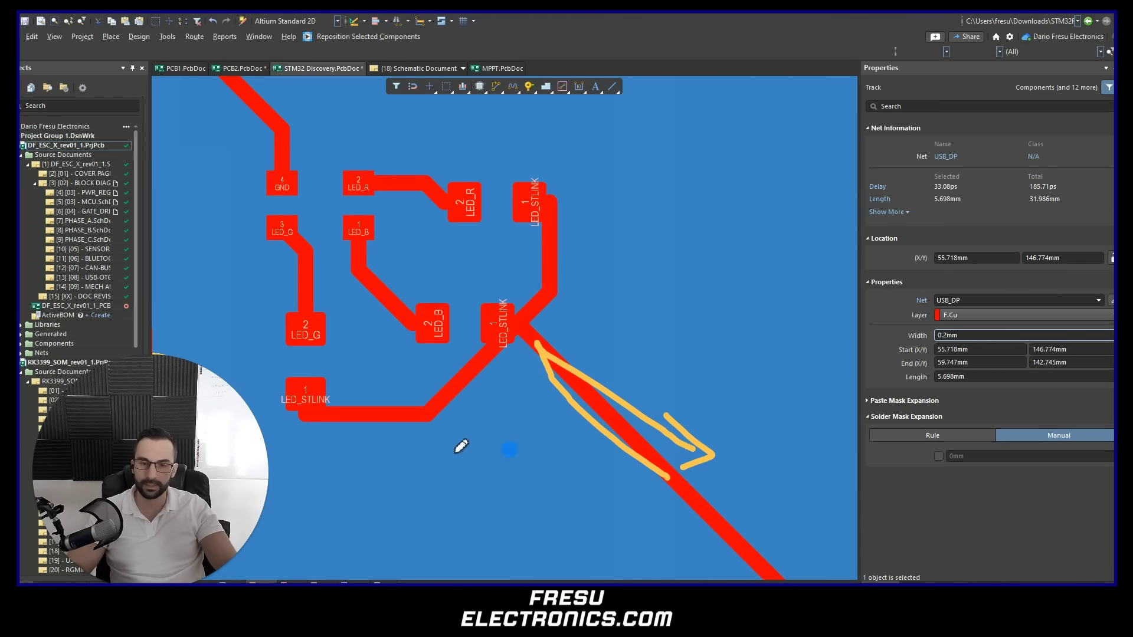
- Follow the LED_STLINK trace to its bend, sketch over it and along a neighbouring trace to the via, then erase the strokes
{"action": "left_click", "coordinate": [35, 297]}
{"action": "scroll", "coordinate": [427, 469], "scroll_direction": "down", "scroll_amount": 4, "text": "ctrl"}
{"action": "right_click_drag", "start_coordinate": [610, 491], "coordinate": [529, 299]}
{"action": "right_click_drag", "start_coordinate": [625, 462], "coordinate": [577, 304]}
{"action": "right_click_drag", "start_coordinate": [341, 258], "coordinate": [377, 350]}
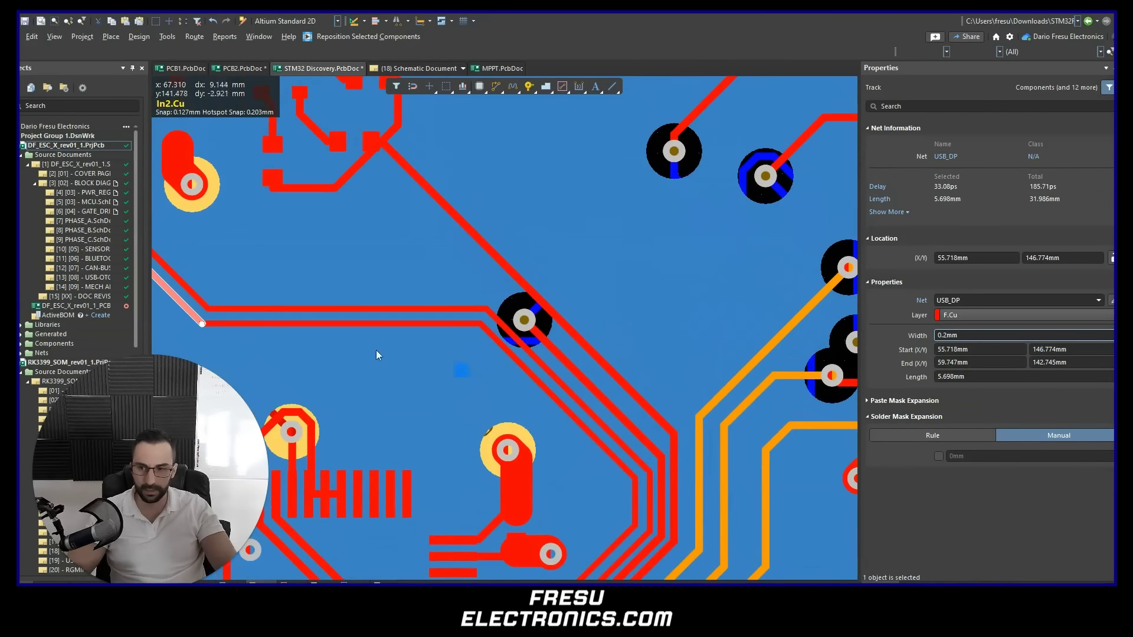
{"action": "left_click", "coordinate": [25, 349]}
{"action": "mouse_move", "coordinate": [499, 258]}
{"action": "left_mouse_down"}
{"action": "mouse_move", "coordinate": [614, 353]}
{"action": "mouse_move", "coordinate": [668, 434]}
{"action": "mouse_move", "coordinate": [661, 501]}
{"action": "mouse_move", "coordinate": [674, 485]}
{"action": "mouse_move", "coordinate": [672, 514]}
{"action": "mouse_move", "coordinate": [650, 570]}
{"action": "mouse_move", "coordinate": [590, 581]}
{"action": "left_mouse_up"}
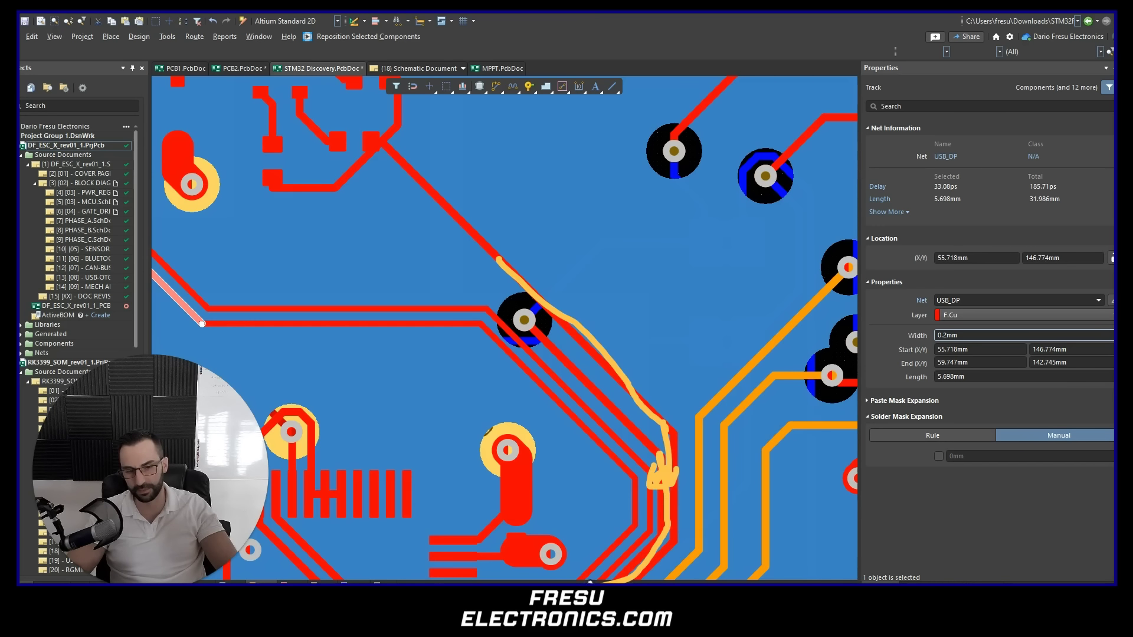
{"action": "left_click_drag", "start_coordinate": [659, 485], "coordinate": [525, 332]}
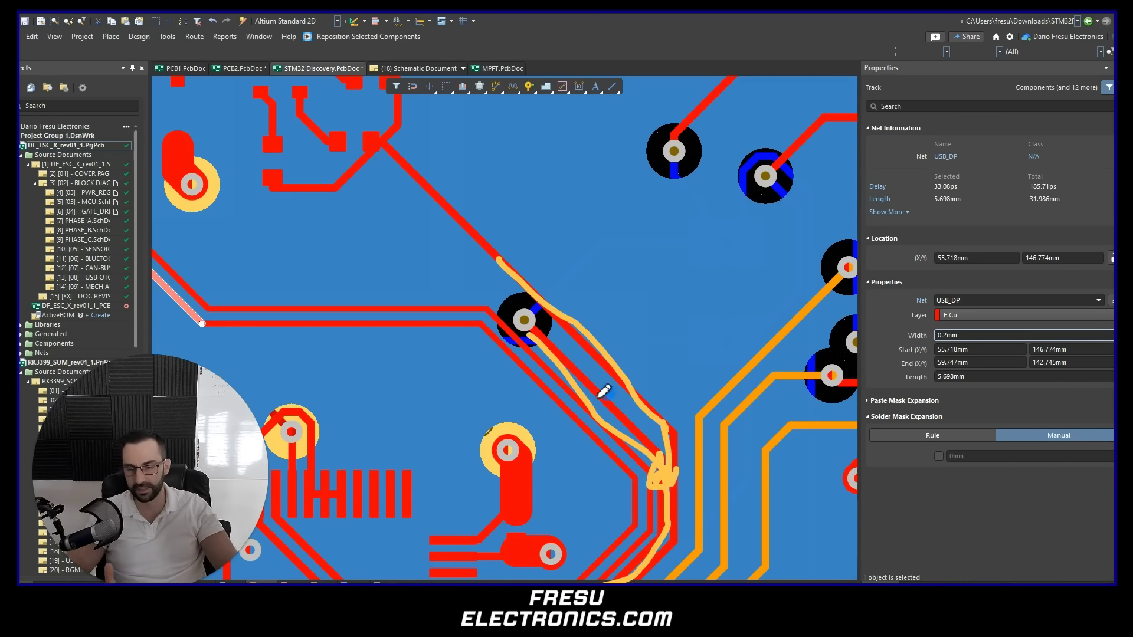
{"action": "key", "text": "e"}
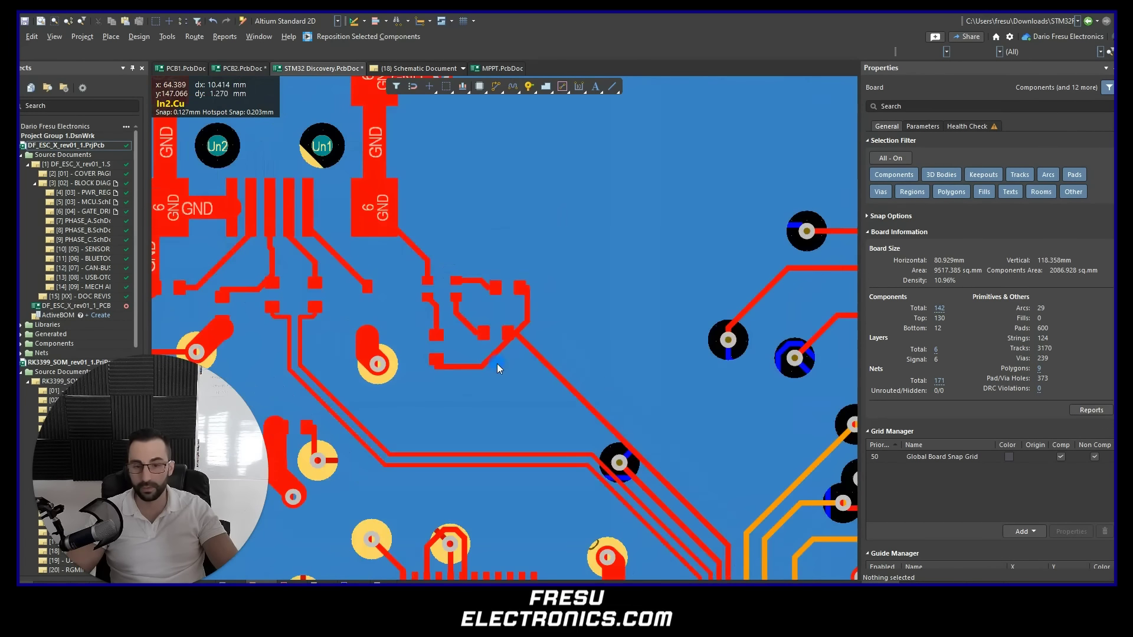
- Inspect the USB_DN and USB_DP traces, then open the Layer Stack Manager and add a single impedance profile targeting 50 ohms
{"action": "scroll", "coordinate": [498, 366], "scroll_direction": "down", "scroll_amount": 3}
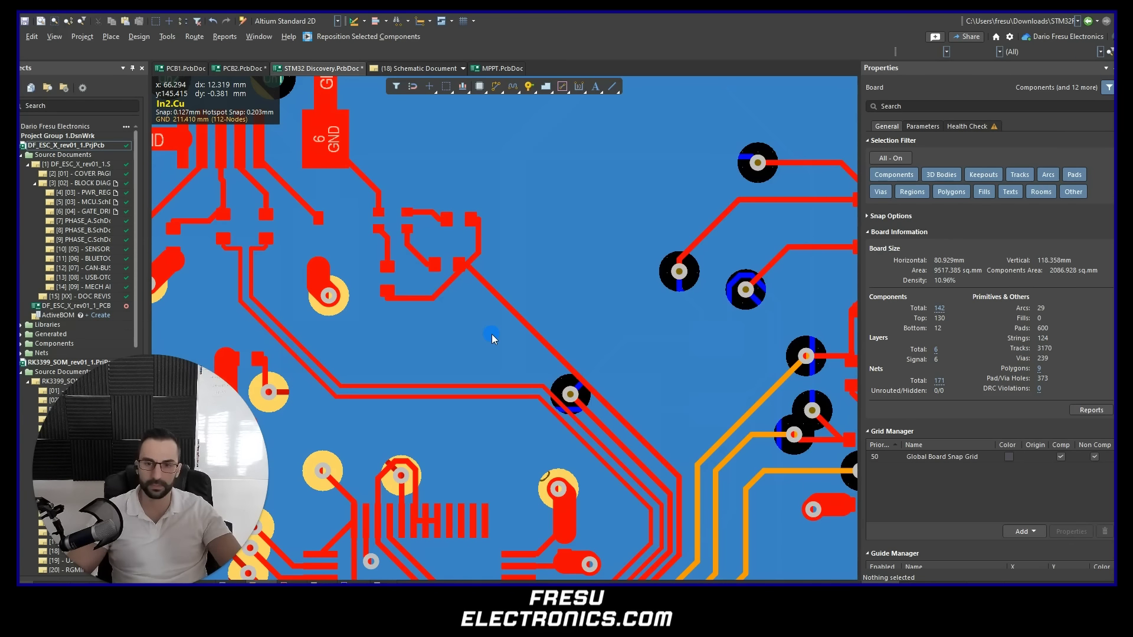
{"action": "scroll", "coordinate": [468, 388], "scroll_direction": "up", "scroll_amount": 3, "text": "ctrl"}
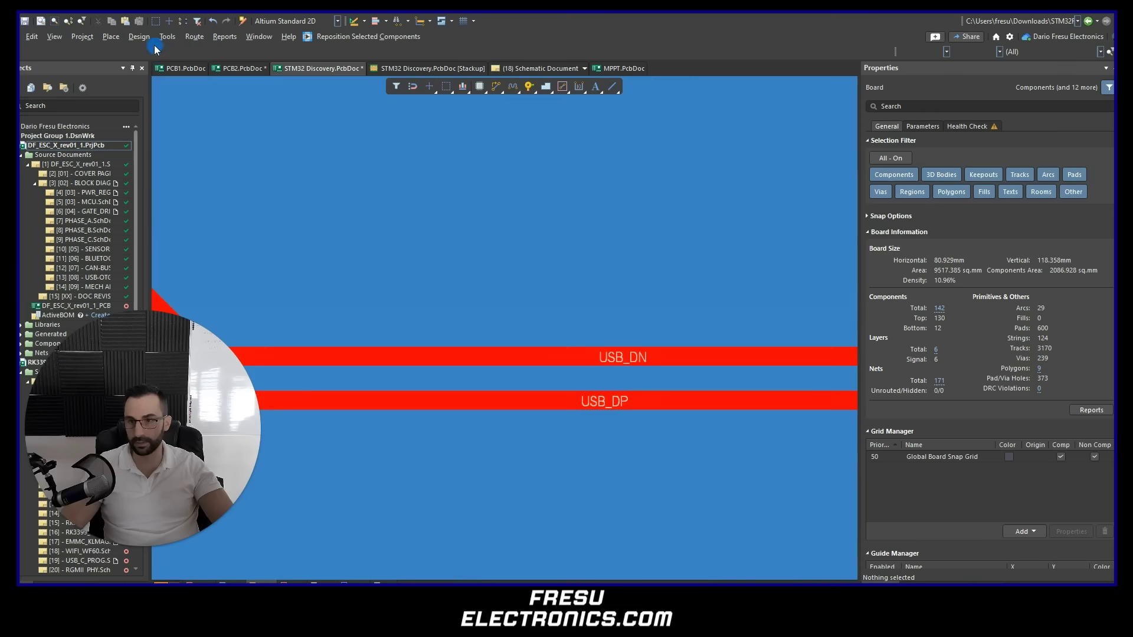
{"action": "left_click", "coordinate": [142, 38]}
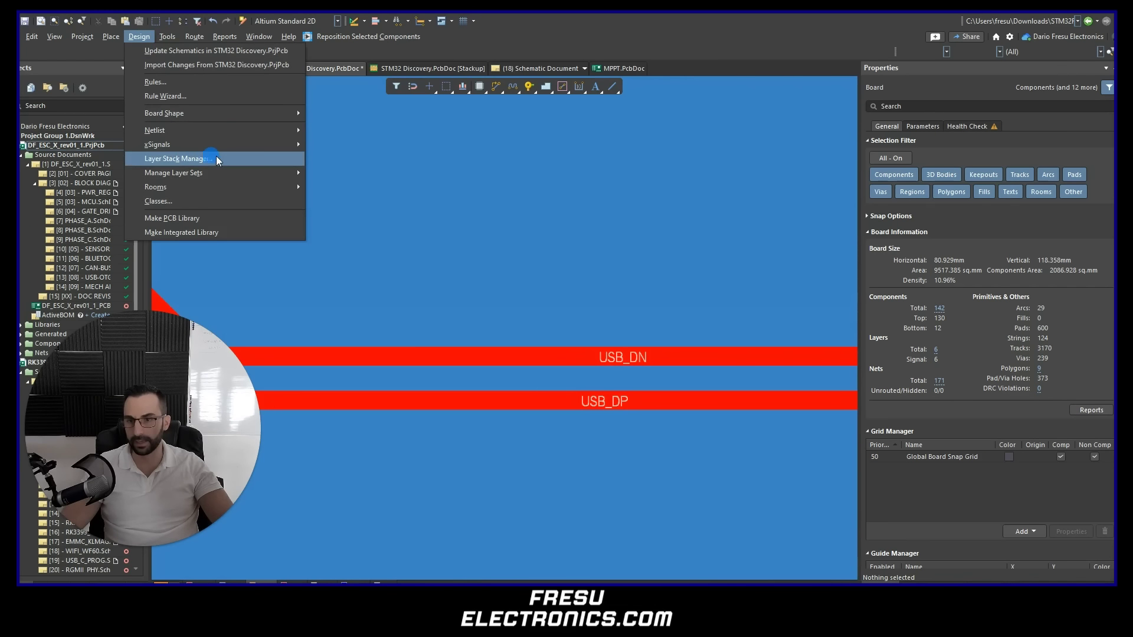
{"action": "left_click", "coordinate": [235, 160]}
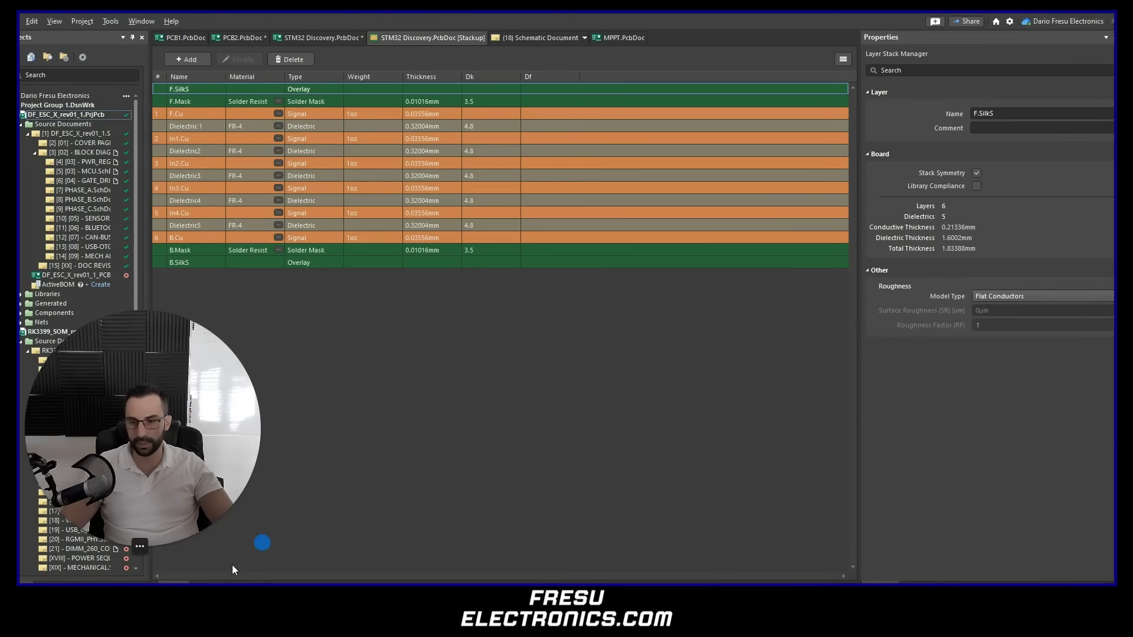
{"action": "left_click", "coordinate": [216, 582]}
{"action": "left_click", "coordinate": [659, 328]}
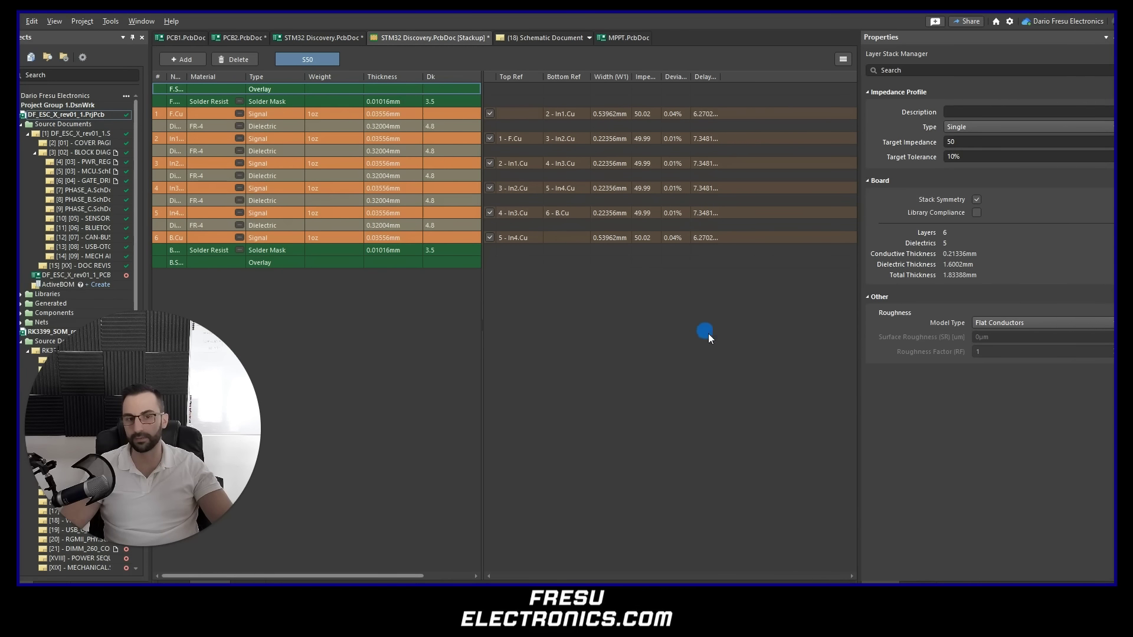
- Widen the Impedance column and examine the F.Cu row's reference layer, width and impedance in the S50 profile
{"action": "left_click", "coordinate": [642, 113]}
{"action": "left_click_drag", "start_coordinate": [673, 77], "coordinate": [735, 77]}
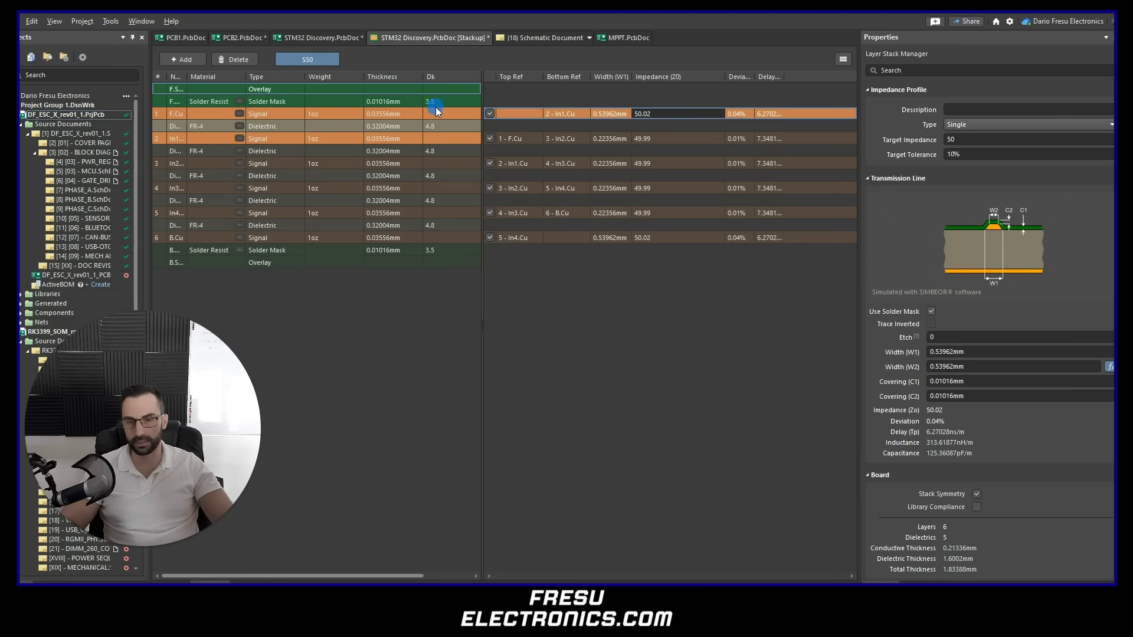
{"action": "left_click", "coordinate": [201, 139]}
{"action": "left_click", "coordinate": [570, 114]}
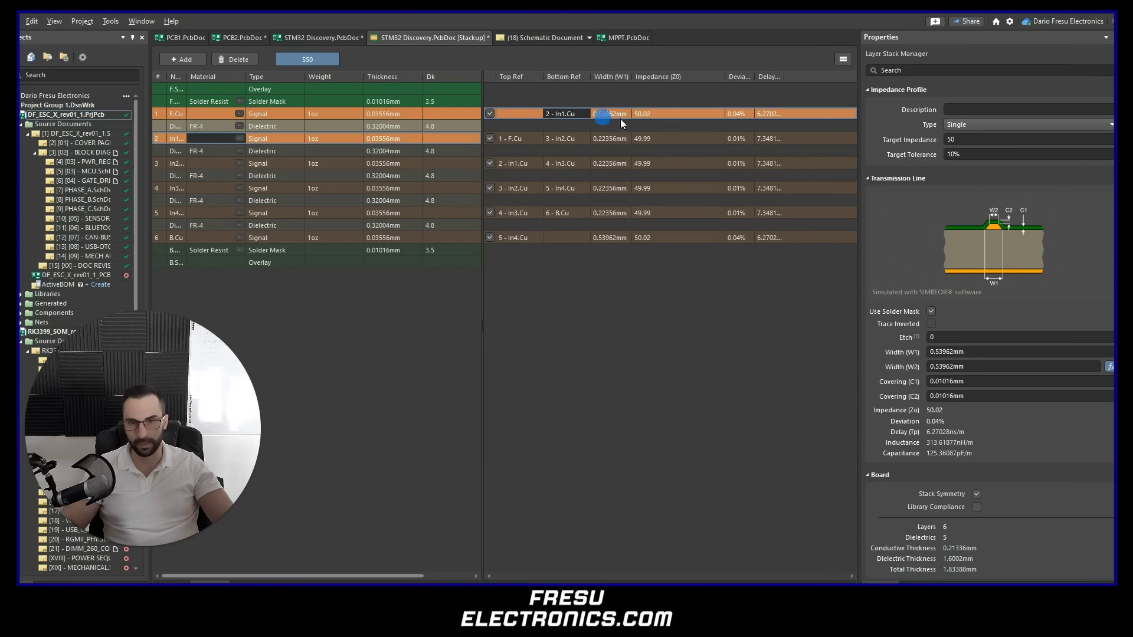
{"action": "left_click", "coordinate": [607, 114]}
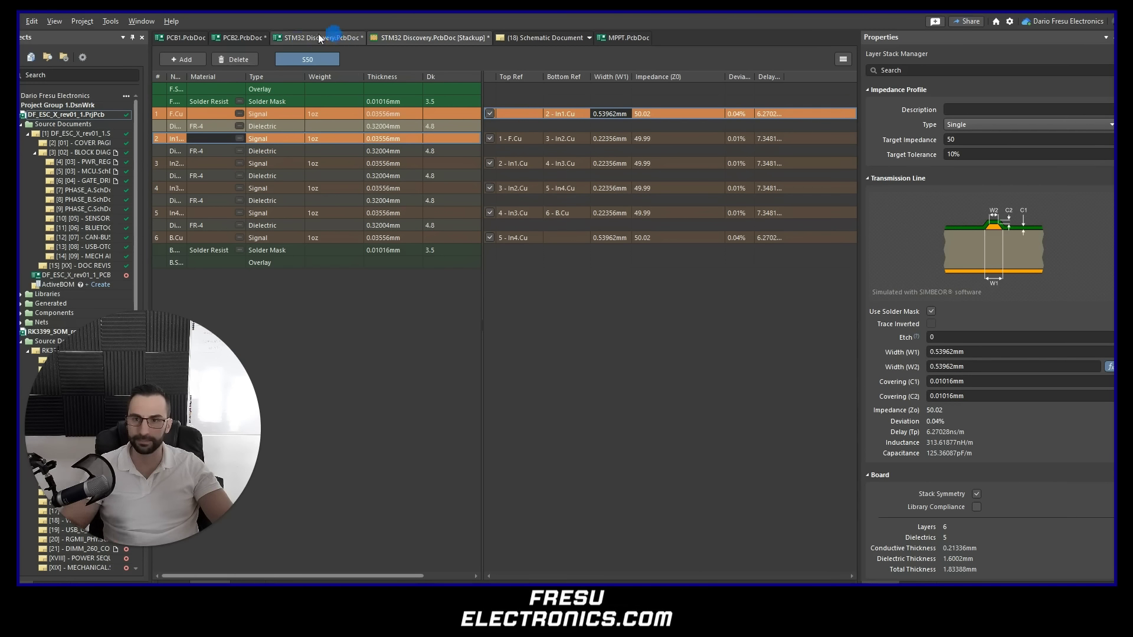
{"action": "left_click", "coordinate": [646, 114]}
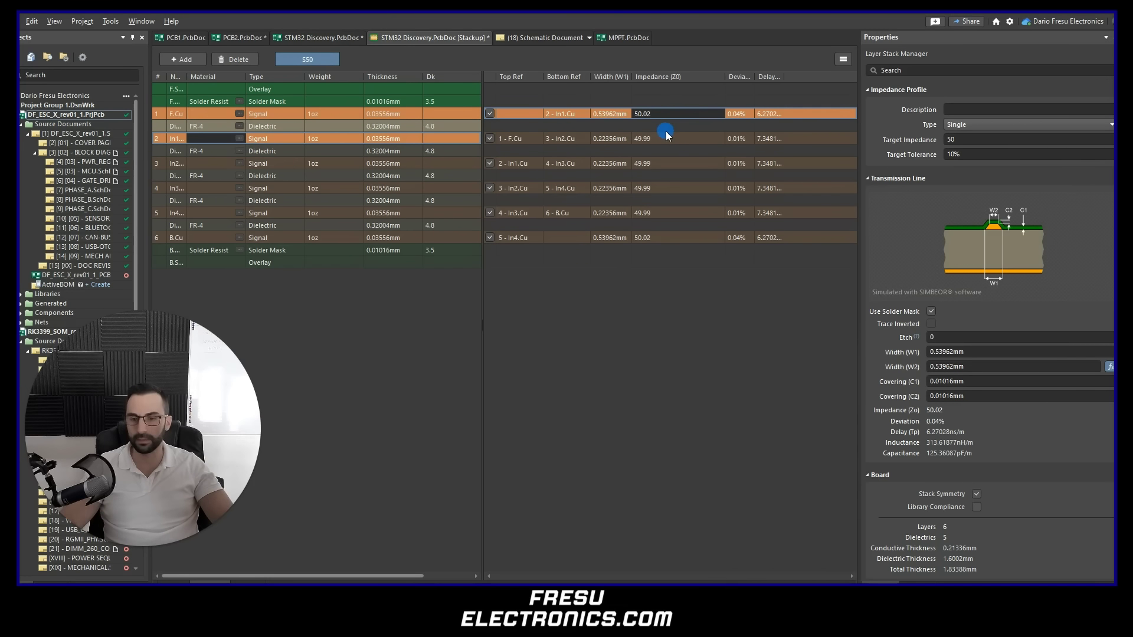
{"action": "left_click", "coordinate": [645, 118]}
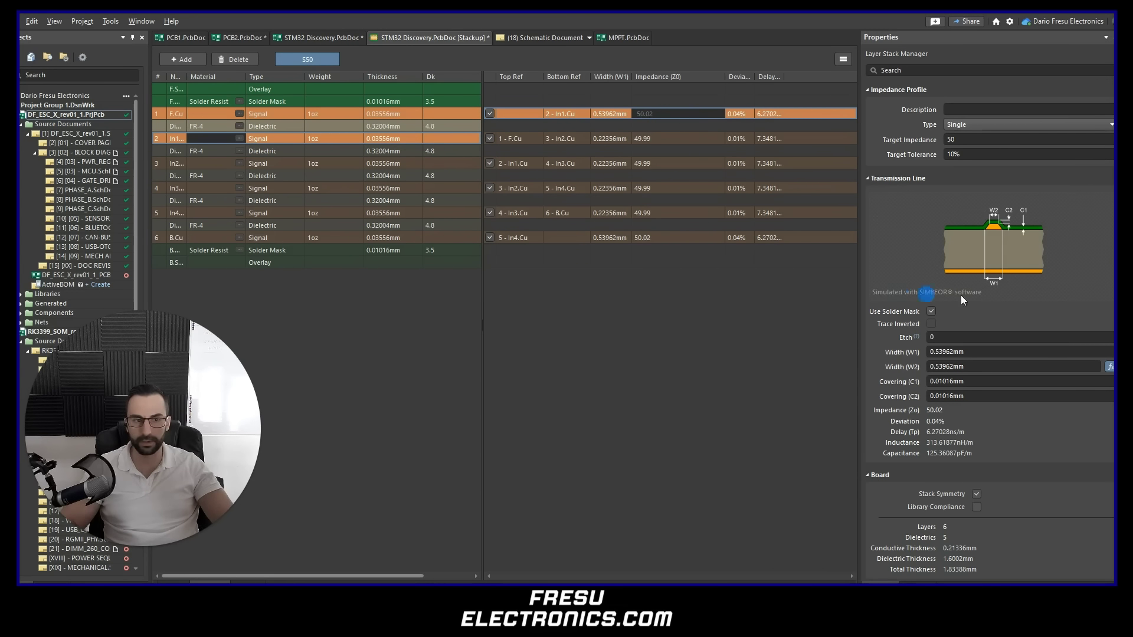
{"action": "left_click", "coordinate": [1003, 299]}
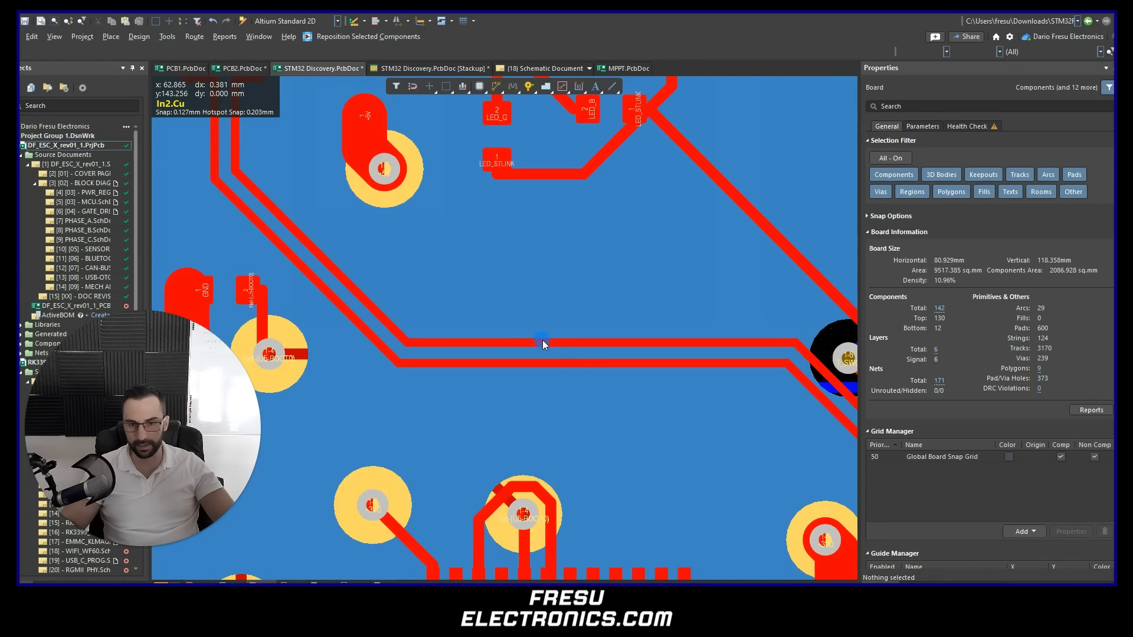
- Select the horizontal USB_DN track, view its surroundings on the board, and make In4.Cu the active layer
{"action": "left_click", "coordinate": [543, 341]}
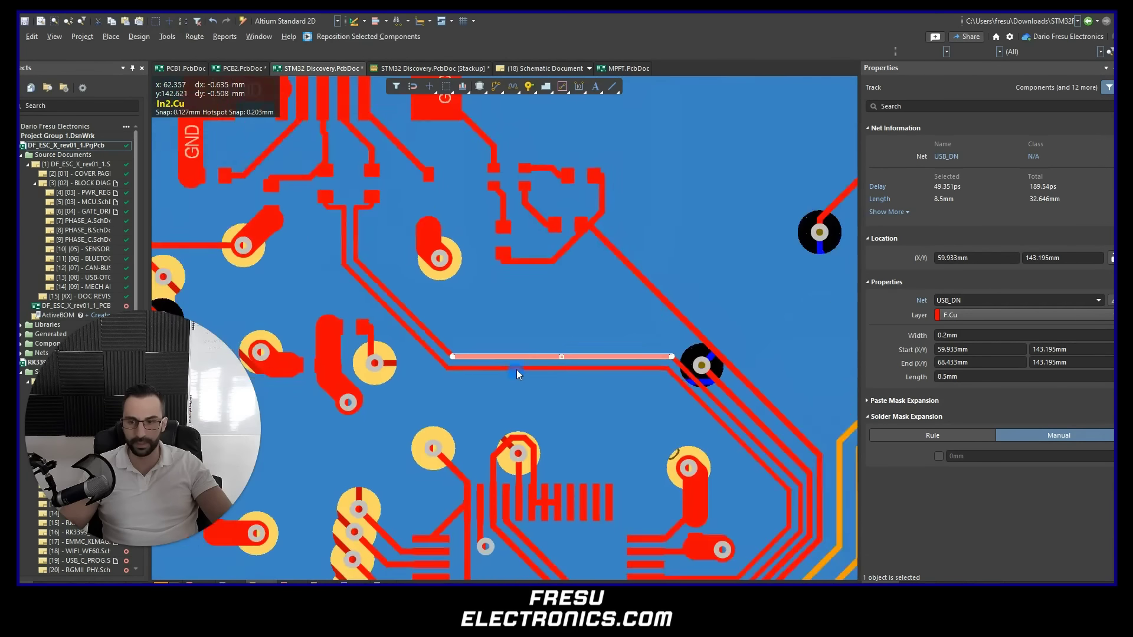
{"action": "scroll", "coordinate": [515, 357], "scroll_direction": "down", "scroll_amount": 3, "text": "ctrl"}
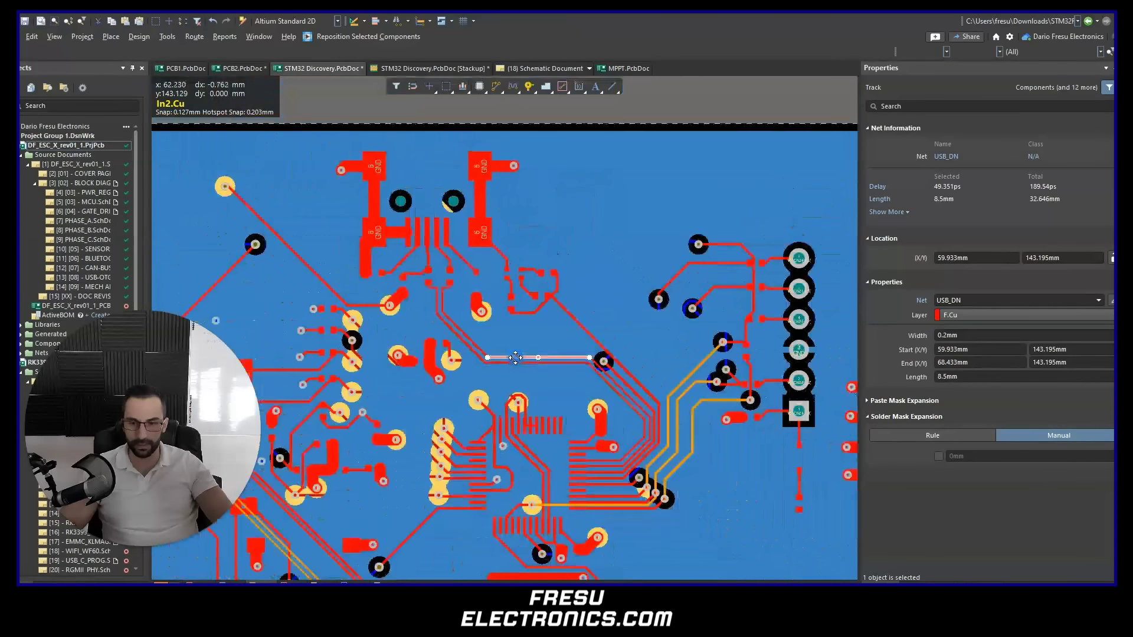
{"action": "scroll", "coordinate": [509, 390], "scroll_direction": "down", "scroll_amount": 3, "text": "ctrl"}
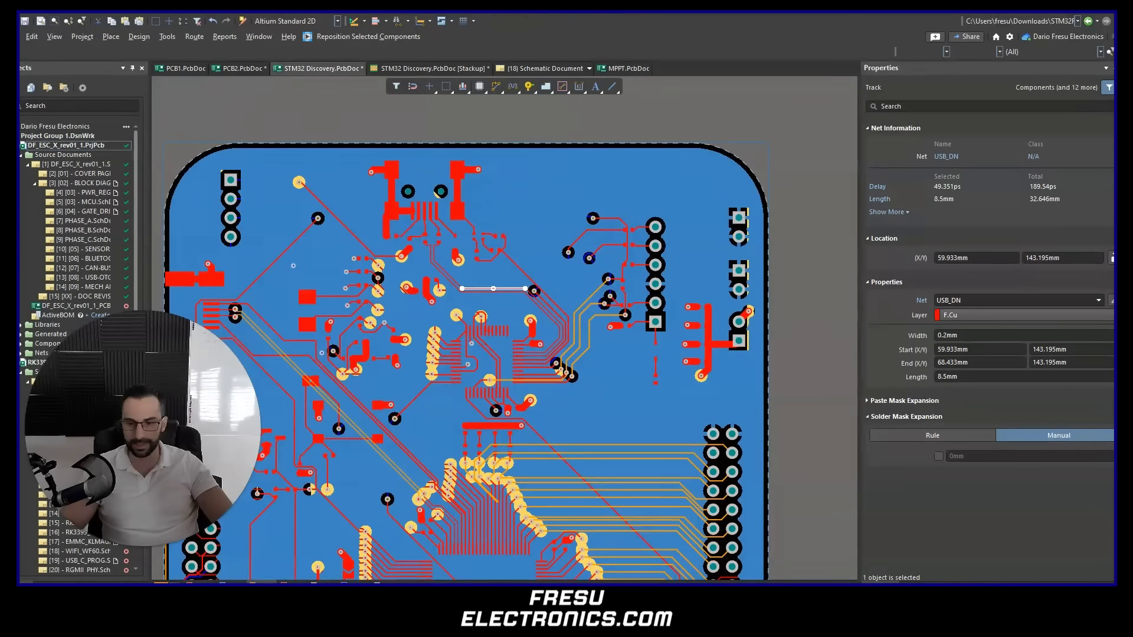
{"action": "left_click", "coordinate": [293, 582]}
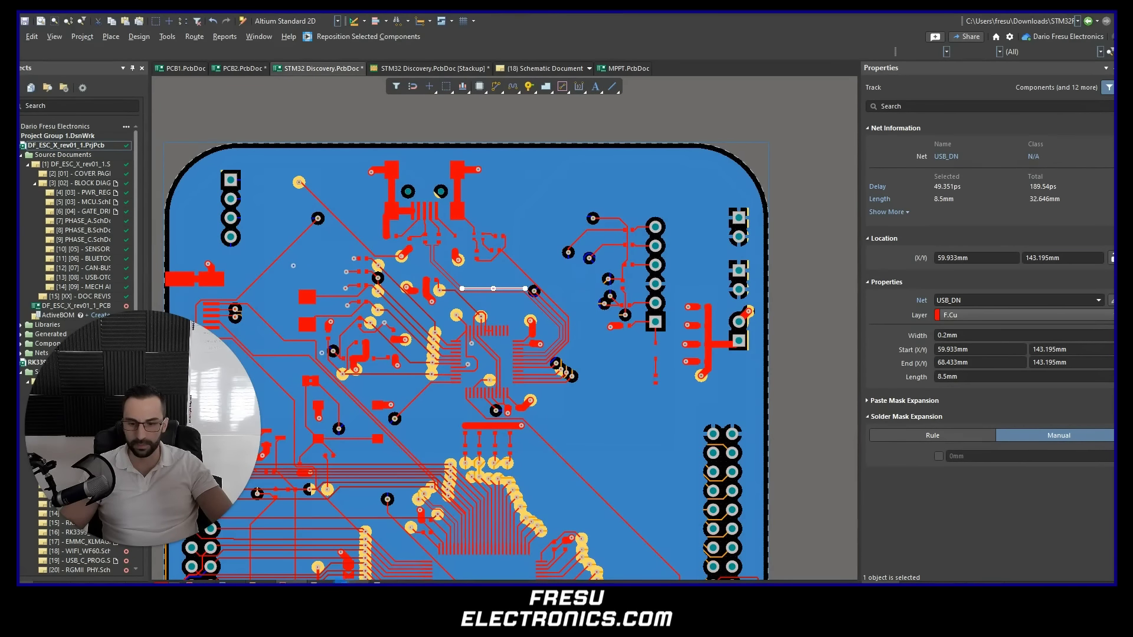
{"action": "left_click", "coordinate": [344, 582]}
{"action": "left_click", "coordinate": [314, 582]}
- Inspect the two +5V polygons near the board's lower edge on In4.Cu and the track linking them
{"action": "scroll", "coordinate": [539, 391], "scroll_direction": "down", "scroll_amount": 2, "text": "ctrl"}
{"action": "right_click_drag", "start_coordinate": [544, 405], "coordinate": [637, 197]}
{"action": "scroll", "coordinate": [604, 349], "scroll_direction": "up", "scroll_amount": 3, "text": "ctrl"}
{"action": "scroll", "coordinate": [576, 315], "scroll_direction": "down", "scroll_amount": 4, "text": "ctrl"}
{"action": "scroll", "coordinate": [569, 453], "scroll_direction": "up", "scroll_amount": 3, "text": "ctrl"}
{"action": "scroll", "coordinate": [534, 335], "scroll_direction": "up", "scroll_amount": 4, "text": "ctrl"}
{"action": "scroll", "coordinate": [449, 320], "scroll_direction": "up", "scroll_amount": 2, "text": "ctrl"}
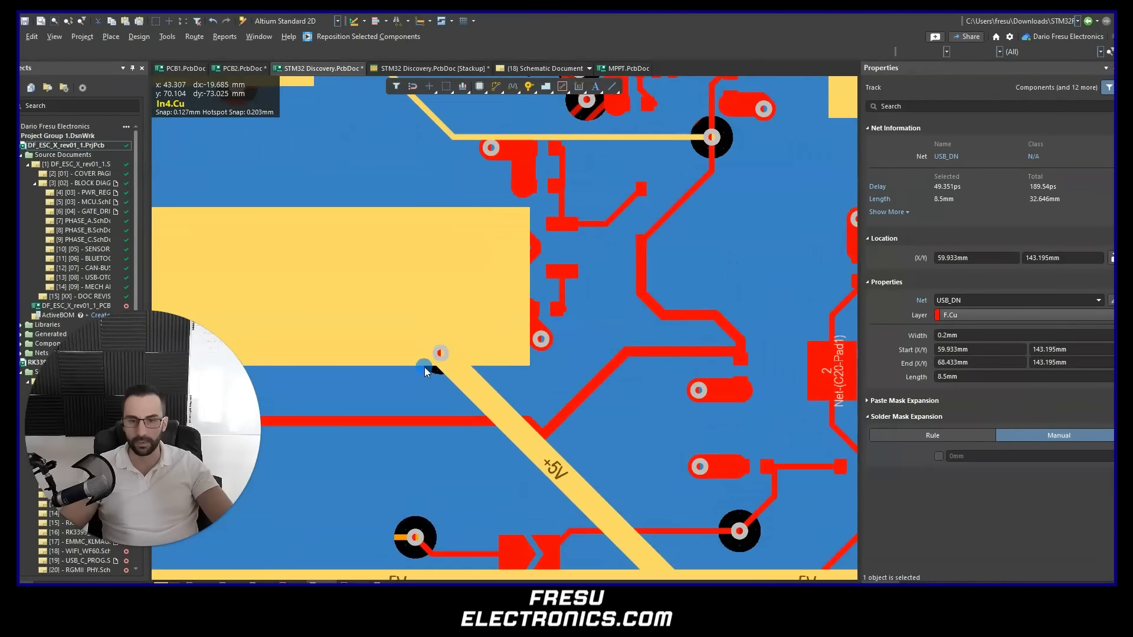
{"action": "scroll", "coordinate": [424, 367], "scroll_direction": "down", "scroll_amount": 5, "text": "ctrl"}
{"action": "left_click", "coordinate": [722, 462]}
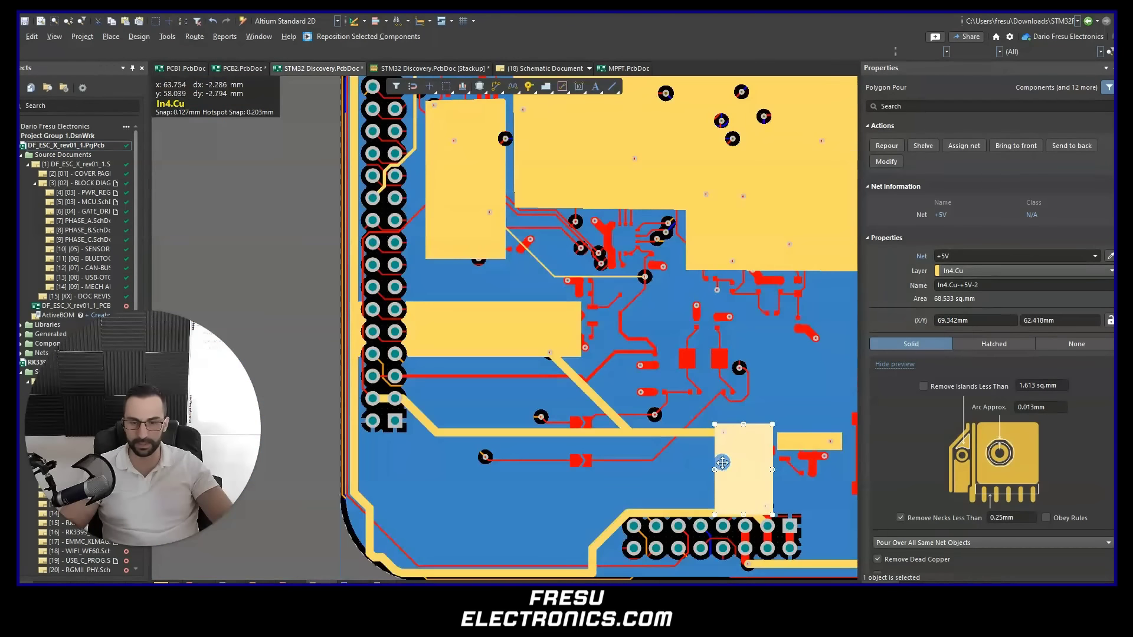
{"action": "left_click", "coordinate": [535, 337]}
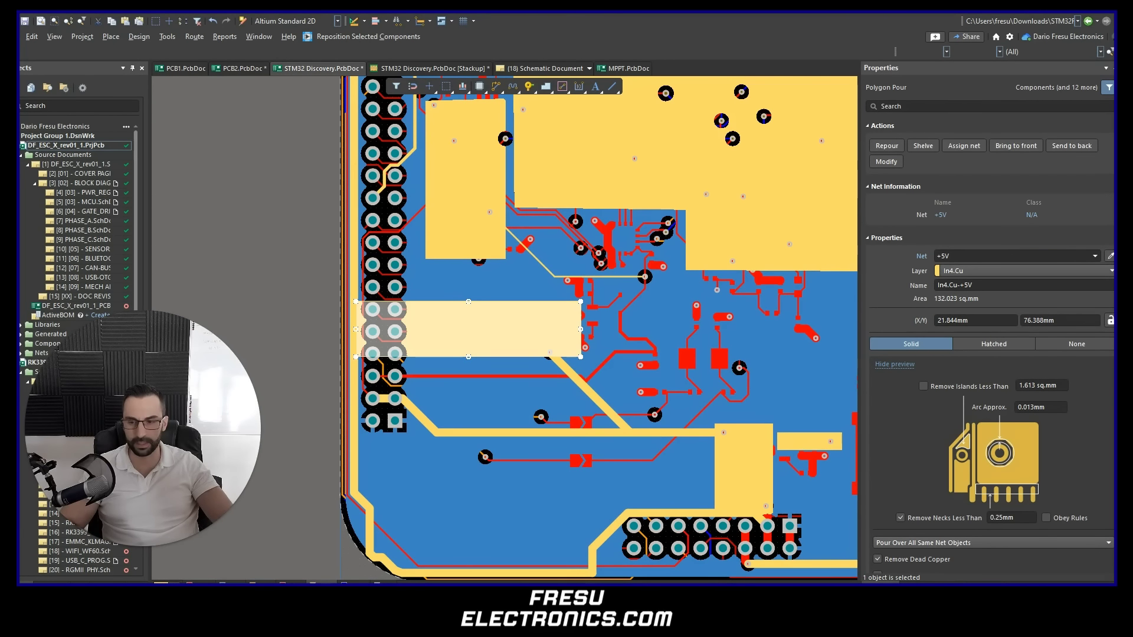
{"action": "left_click", "coordinate": [629, 432]}
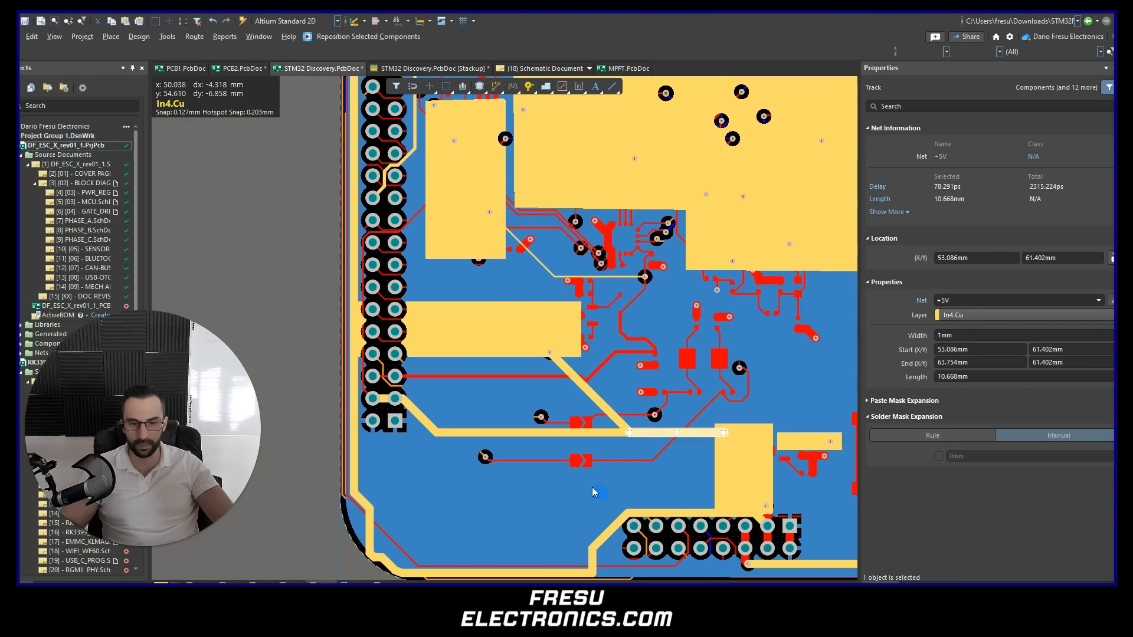
{"action": "left_click", "coordinate": [585, 392]}
{"action": "left_click", "coordinate": [646, 437]}
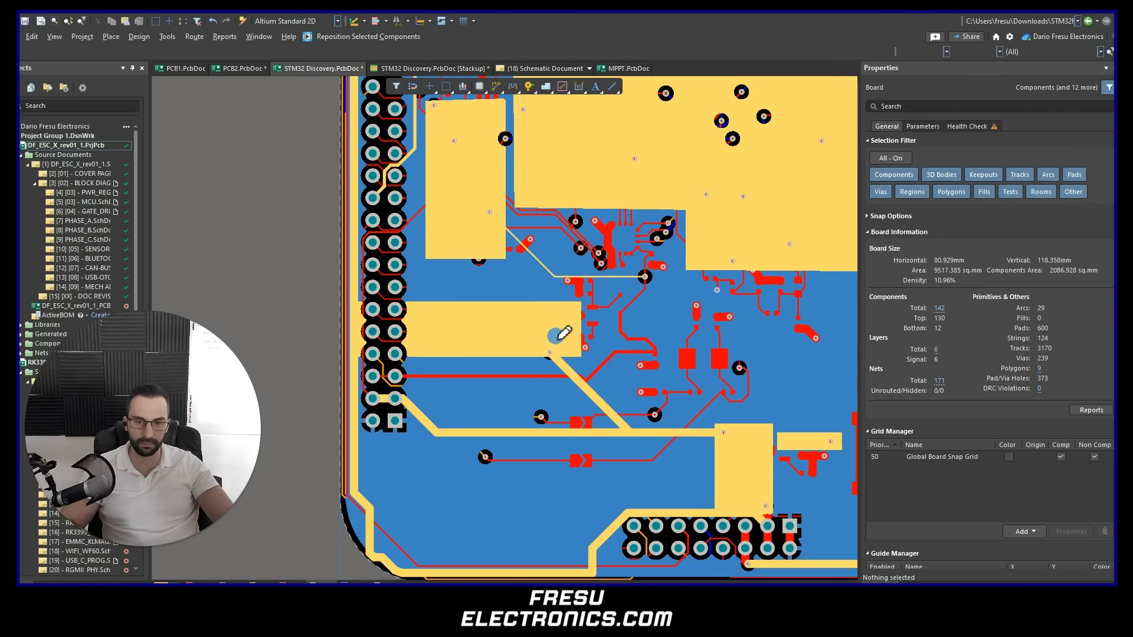
- Sketch a check mark on each of the two +5V polygons and a stroke along the track joining them
{"action": "mouse_move", "coordinate": [517, 316]}
{"action": "left_mouse_down"}
{"action": "mouse_move", "coordinate": [521, 336]}
{"action": "mouse_move", "coordinate": [540, 305]}
{"action": "left_mouse_up"}
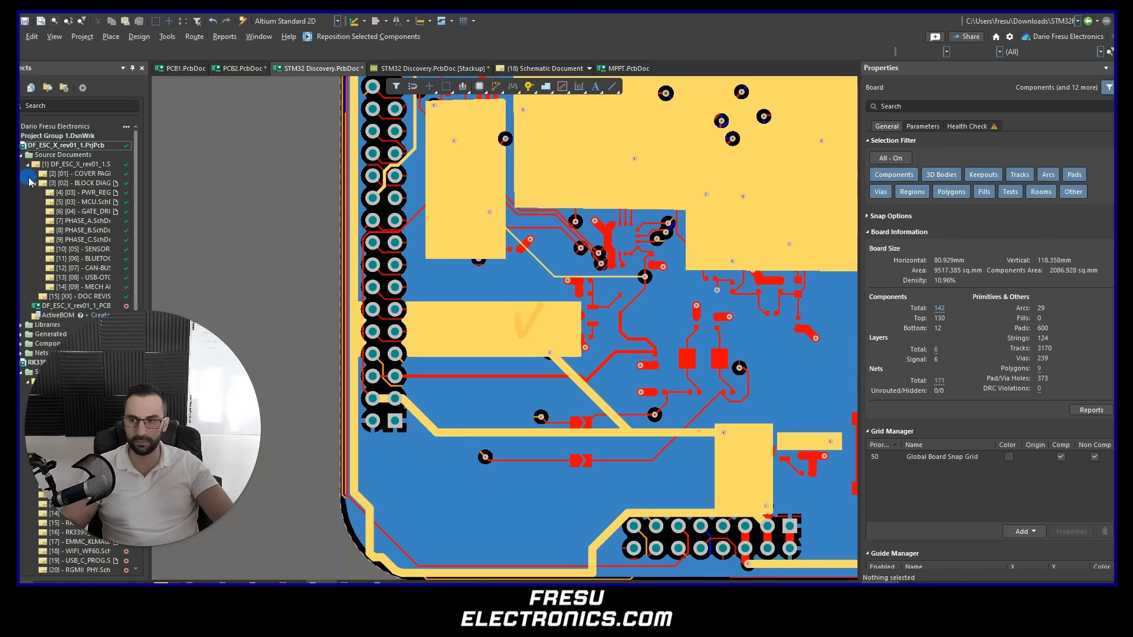
{"action": "left_click_drag", "start_coordinate": [738, 454], "coordinate": [767, 445]}
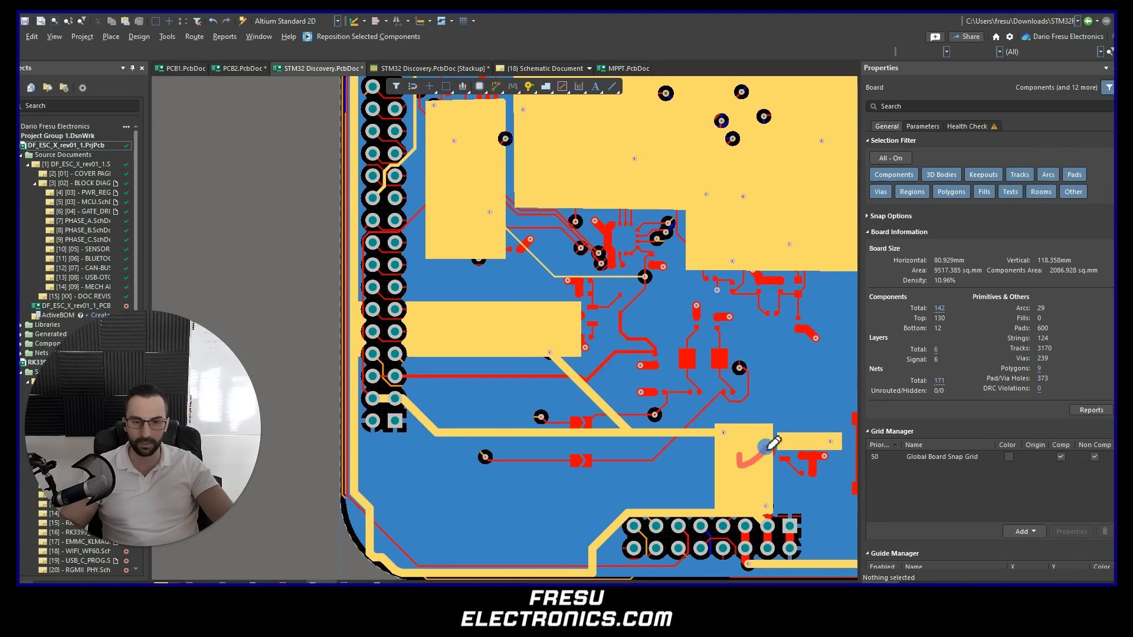
{"action": "left_click_drag", "start_coordinate": [568, 339], "coordinate": [739, 437]}
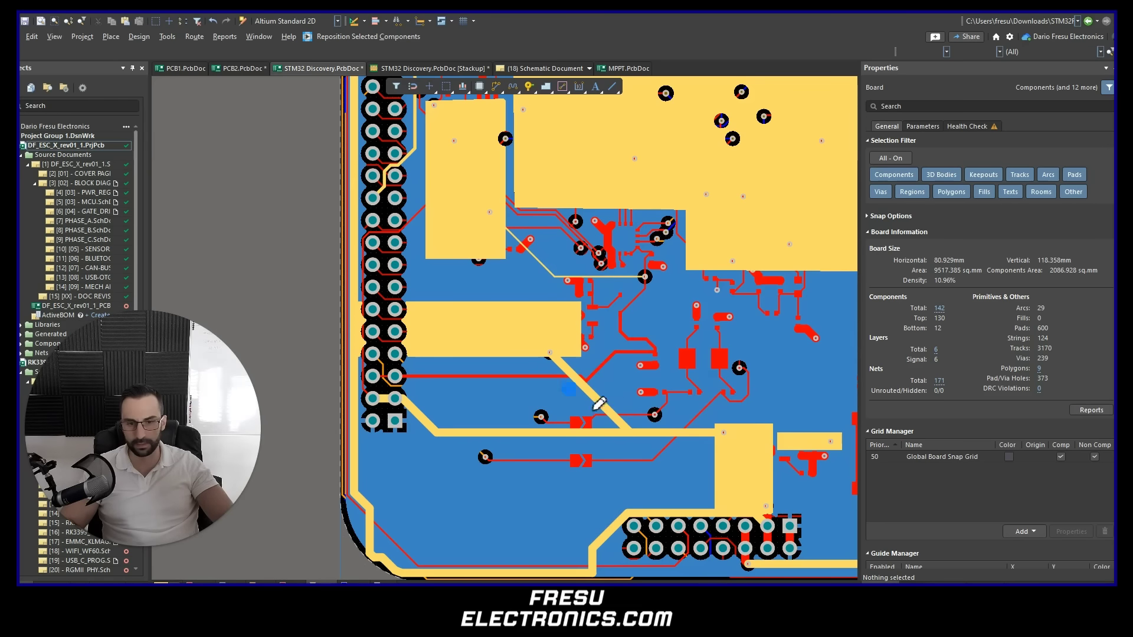
- Follow the +5V track between the two polygons up close and sketch a V mark on each polygon
{"action": "scroll", "coordinate": [550, 426], "scroll_direction": "up", "scroll_amount": 7, "text": "ctrl"}
{"action": "scroll", "coordinate": [606, 326], "scroll_direction": "up", "scroll_amount": 1, "text": "ctrl"}
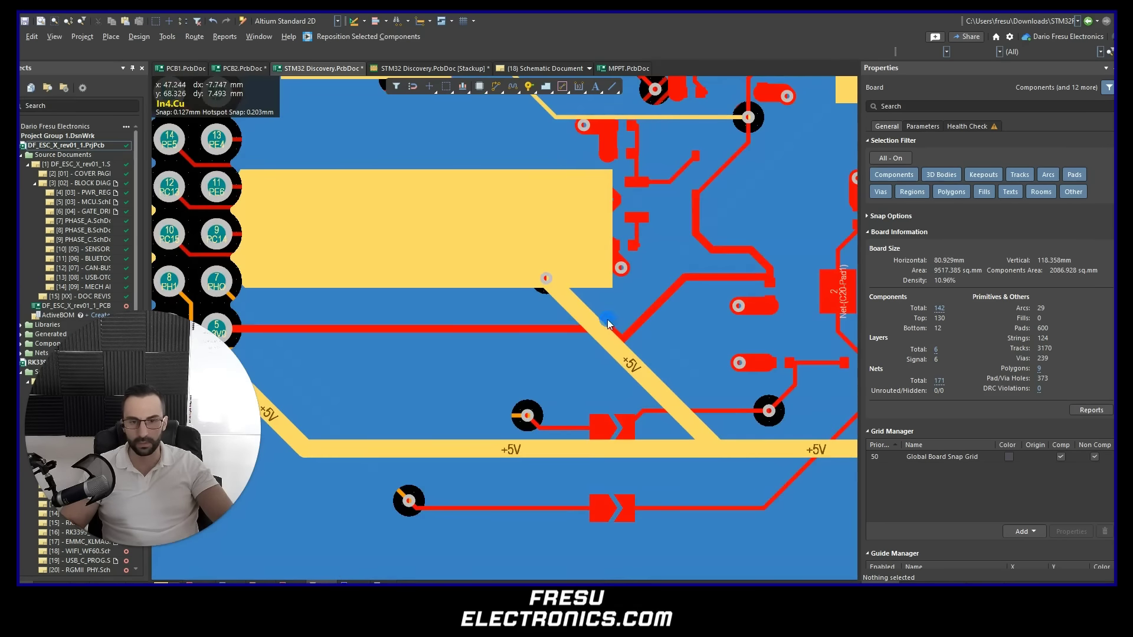
{"action": "right_click_drag", "start_coordinate": [826, 451], "coordinate": [614, 453]}
{"action": "scroll", "coordinate": [619, 453], "scroll_direction": "down", "scroll_amount": 3, "text": "ctrl"}
{"action": "left_click_drag", "start_coordinate": [340, 257], "coordinate": [376, 254]}
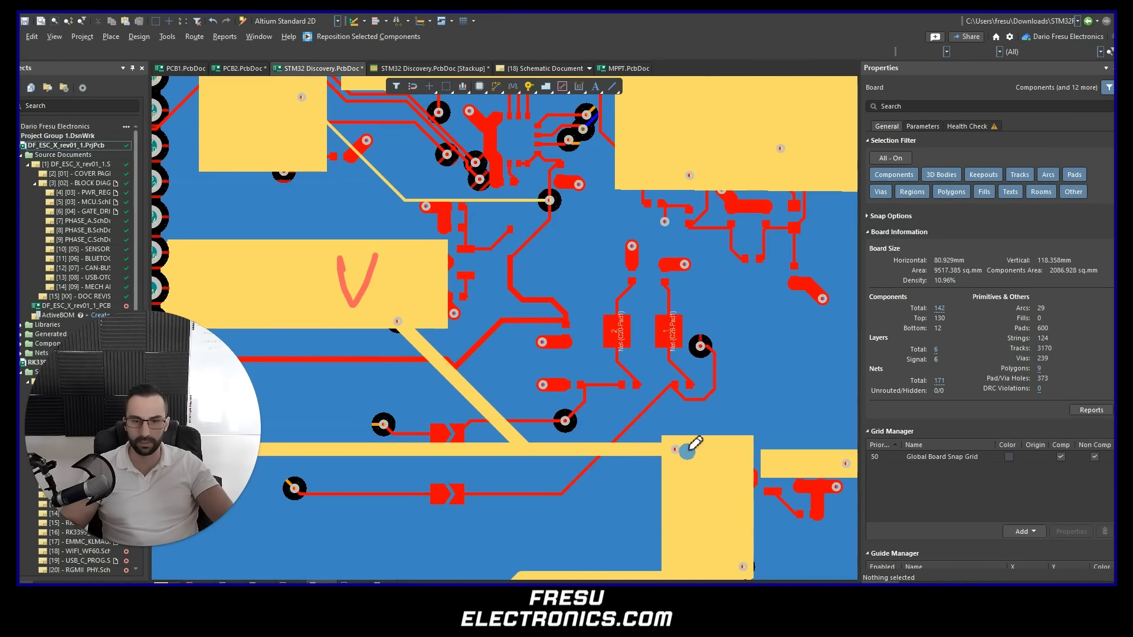
{"action": "left_click_drag", "start_coordinate": [688, 462], "coordinate": [719, 473]}
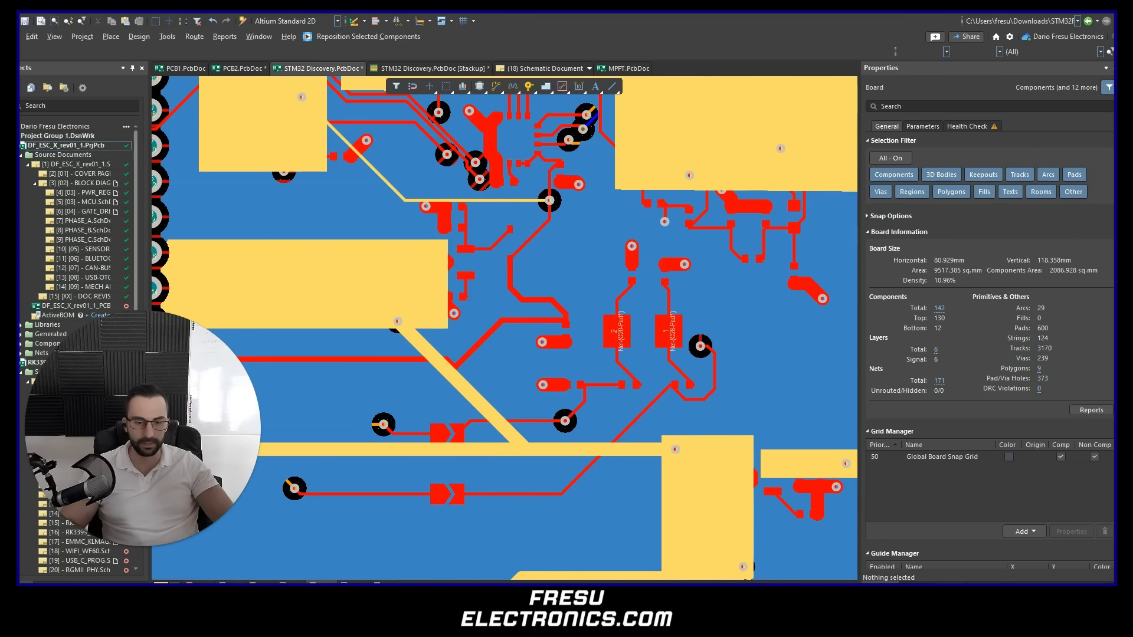
- Switch to the Dipole antenna.jpg image and point out the positive arm of the dipole
{"action": "mouse_move", "coordinate": [838, 594]}
{"action": "left_click", "coordinate": [1004, 563]}
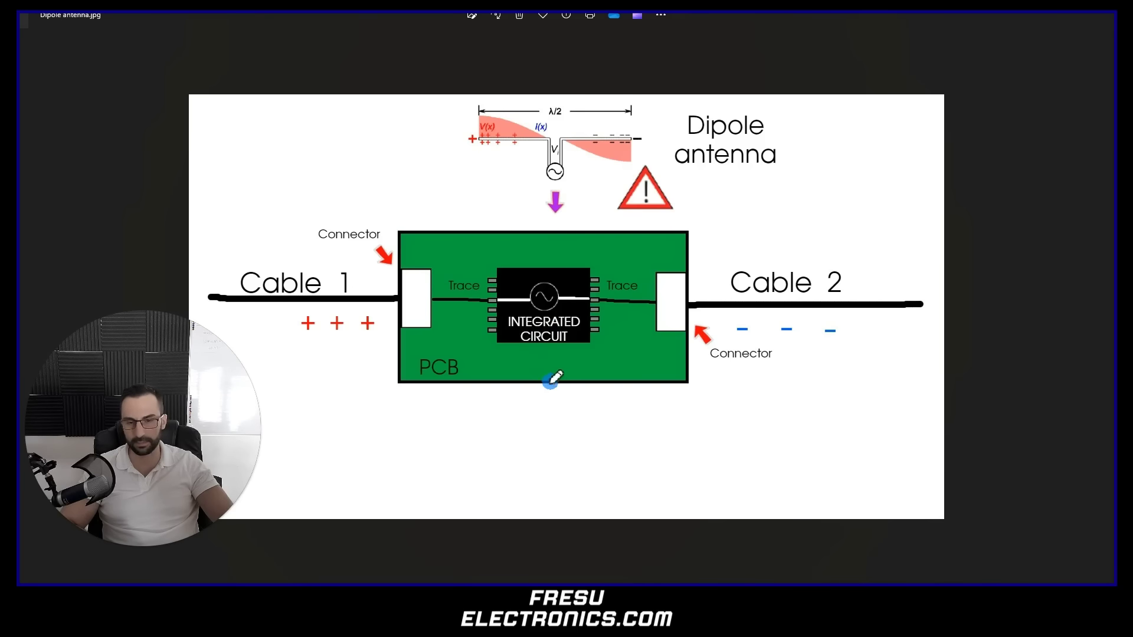
{"action": "mouse_move", "coordinate": [503, 95]}
{"action": "left_mouse_down"}
{"action": "mouse_move", "coordinate": [448, 114]}
{"action": "mouse_move", "coordinate": [574, 87]}
{"action": "mouse_move", "coordinate": [533, 92]}
{"action": "left_mouse_up"}
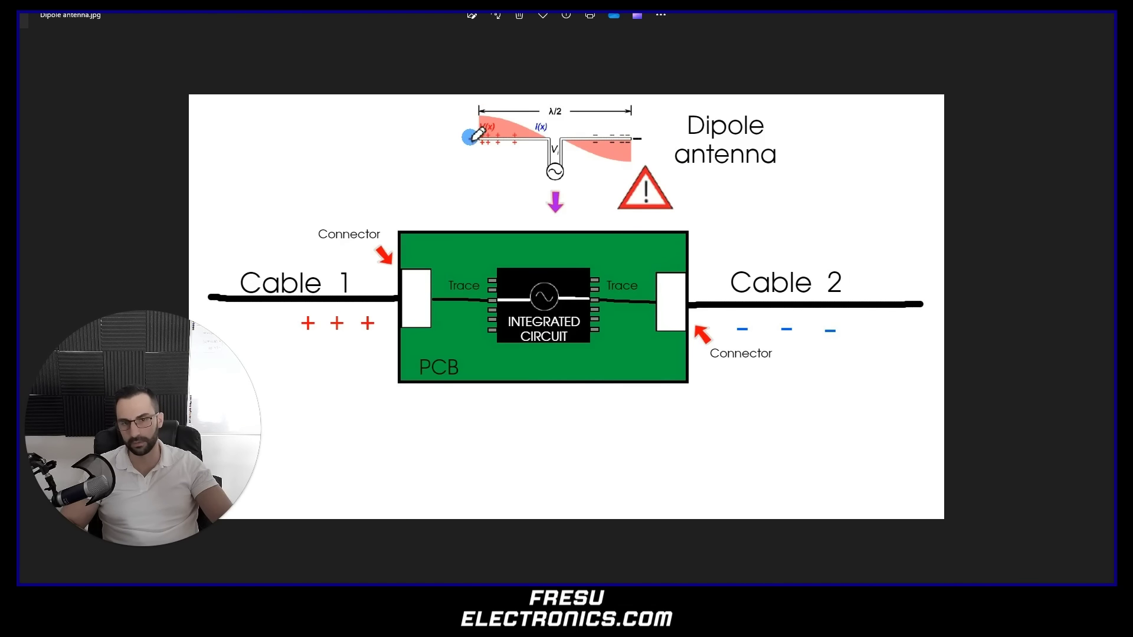
- On the board, sketch over the signal trace below the +5V track and draw an arrow up into that track
{"action": "mouse_move", "coordinate": [345, 494]}
{"action": "left_mouse_down"}
{"action": "mouse_move", "coordinate": [495, 490]}
{"action": "mouse_move", "coordinate": [494, 502]}
{"action": "left_mouse_up"}
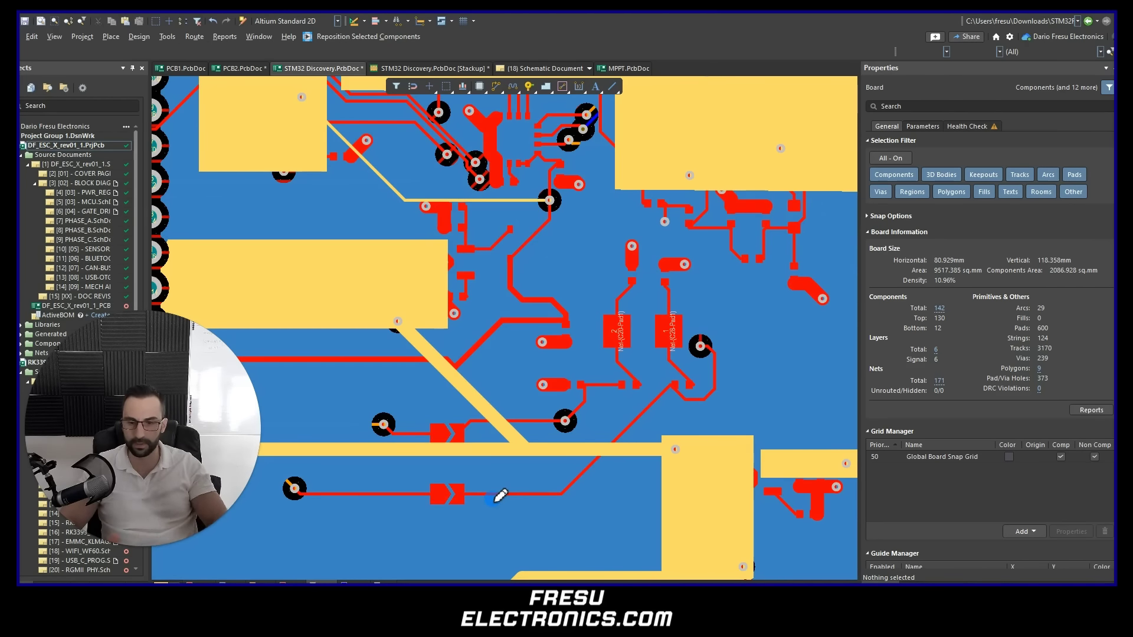
{"action": "left_click_drag", "start_coordinate": [504, 495], "coordinate": [407, 483]}
{"action": "left_click_drag", "start_coordinate": [293, 489], "coordinate": [460, 483]}
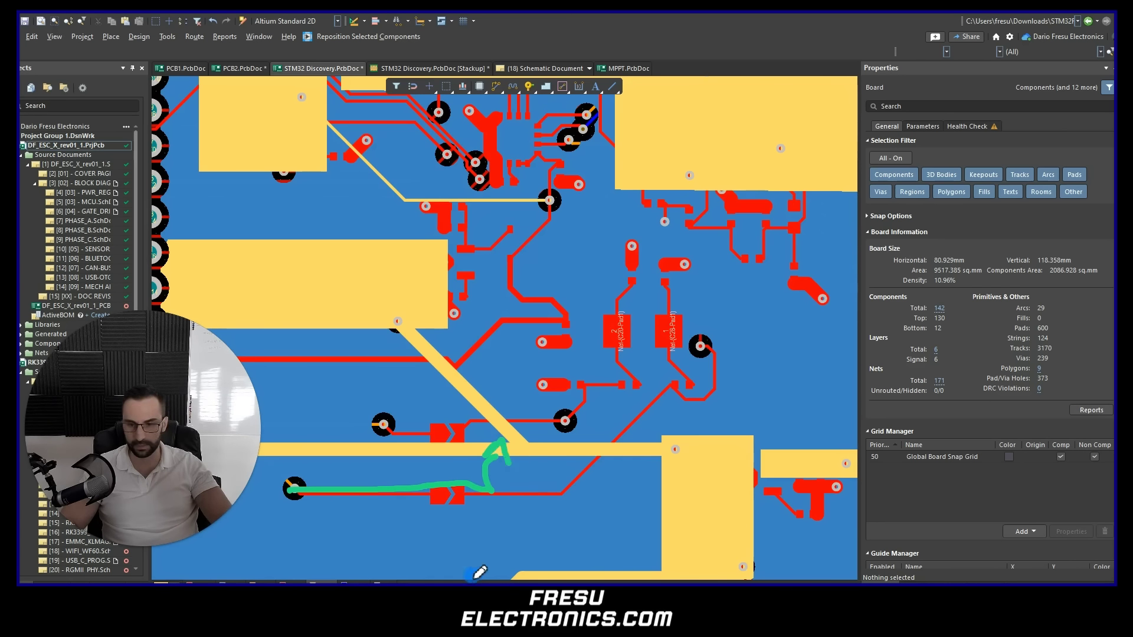
- Sketch lines from the circled source at the +5V junction to both polygons, marking one plus and the other minus
{"action": "left_click_drag", "start_coordinate": [504, 422], "coordinate": [389, 304]}
{"action": "left_click_drag", "start_coordinate": [546, 457], "coordinate": [724, 465]}
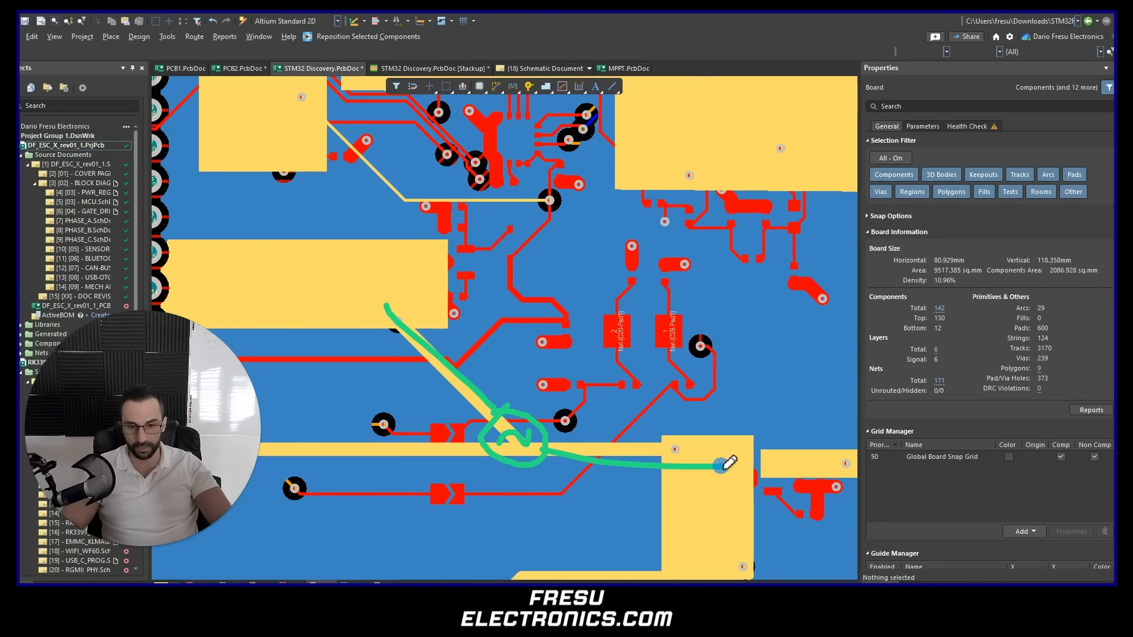
{"action": "left_click_drag", "start_coordinate": [431, 310], "coordinate": [426, 324]}
{"action": "left_click_drag", "start_coordinate": [416, 305], "coordinate": [460, 306]}
{"action": "left_click_drag", "start_coordinate": [636, 447], "coordinate": [700, 447]}
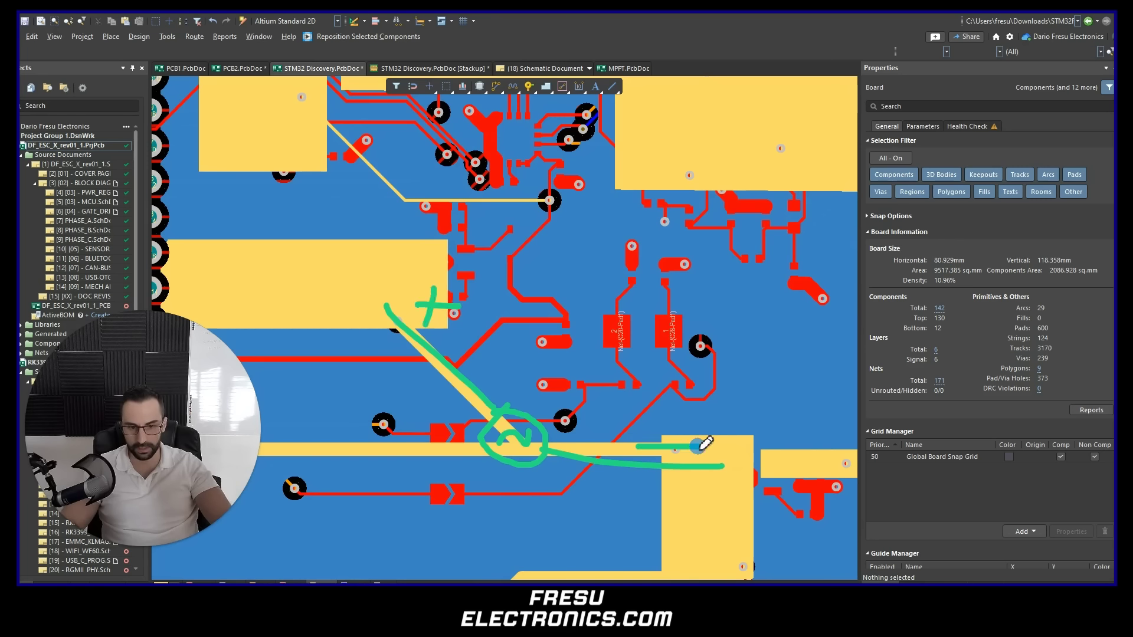
- Bring back the Dipole antenna.jpg image to compare the sketch with the dipole's negative arm
{"action": "left_click", "coordinate": [838, 620]}
{"action": "left_click", "coordinate": [1039, 554]}
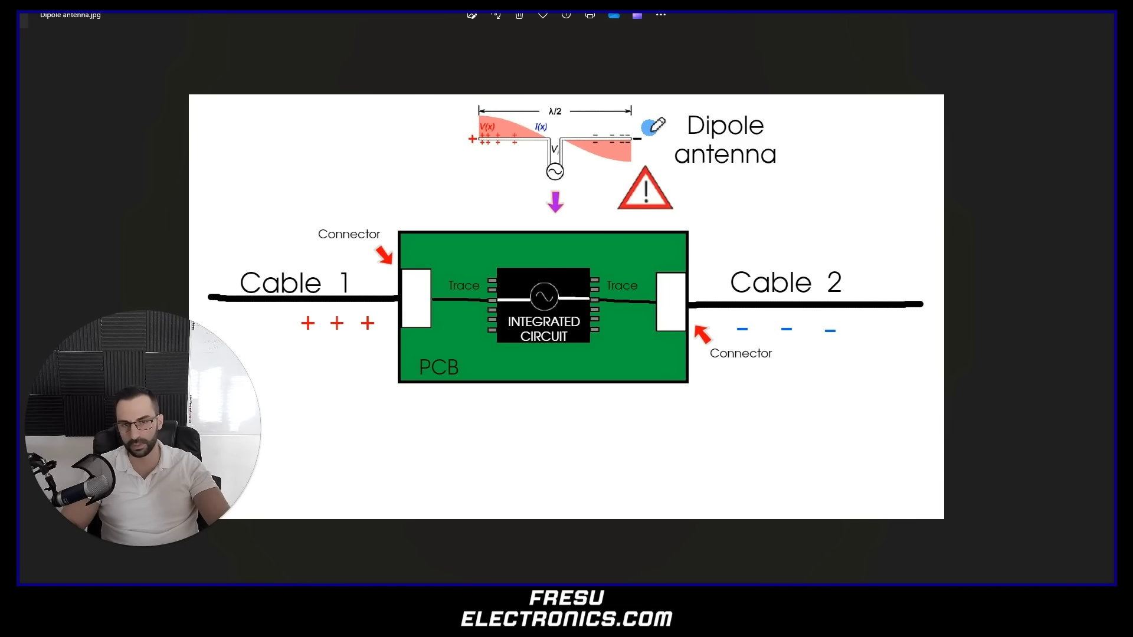
{"action": "mouse_move", "coordinate": [660, 93]}
{"action": "left_mouse_down"}
{"action": "mouse_move", "coordinate": [671, 94]}
{"action": "mouse_move", "coordinate": [665, 169]}
{"action": "mouse_move", "coordinate": [660, 92]}
{"action": "left_mouse_up"}
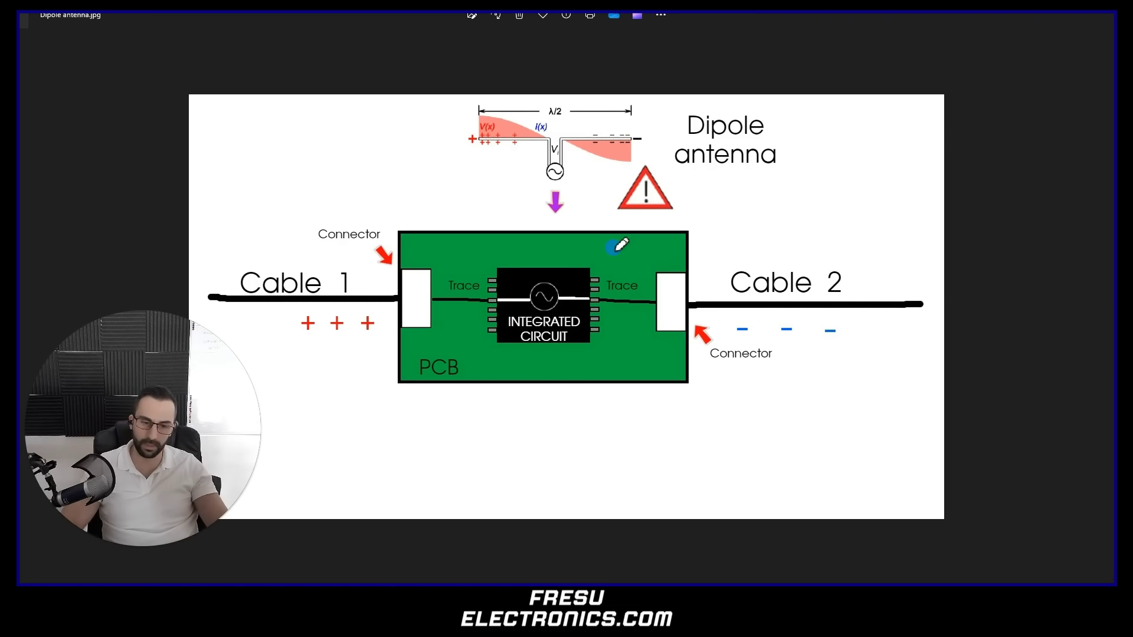
- Return to the STM32 Discovery board and review the In4.Cu polygons and +5V tracks across the whole layout
{"action": "left_click", "coordinate": [596, 619]}
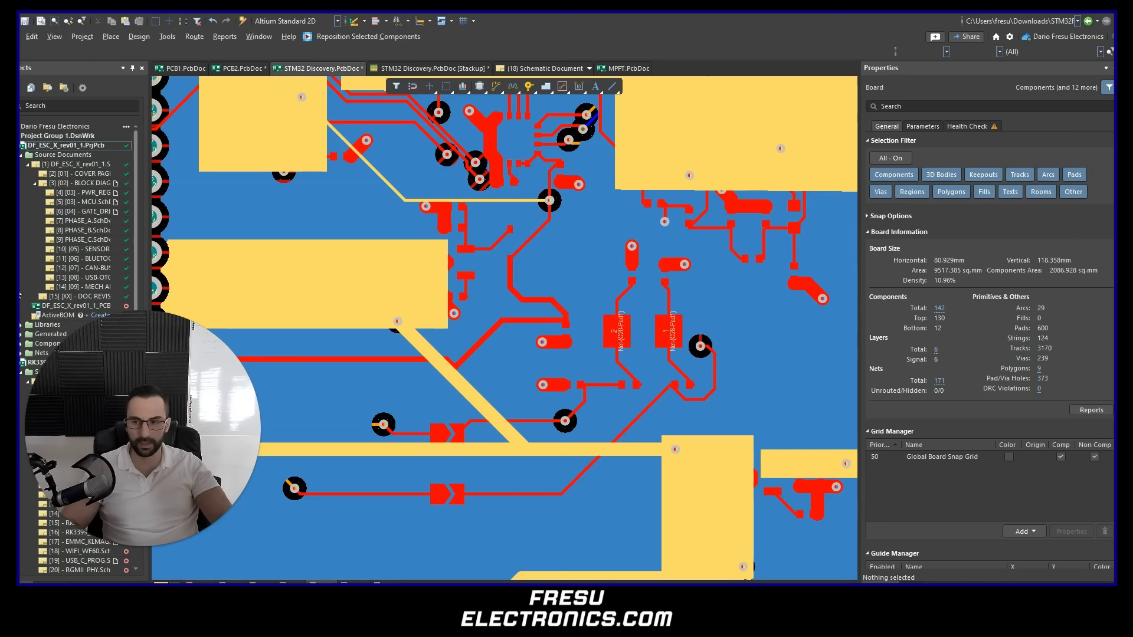
{"action": "scroll", "coordinate": [482, 356], "scroll_direction": "down", "scroll_amount": 3, "text": "ctrl"}
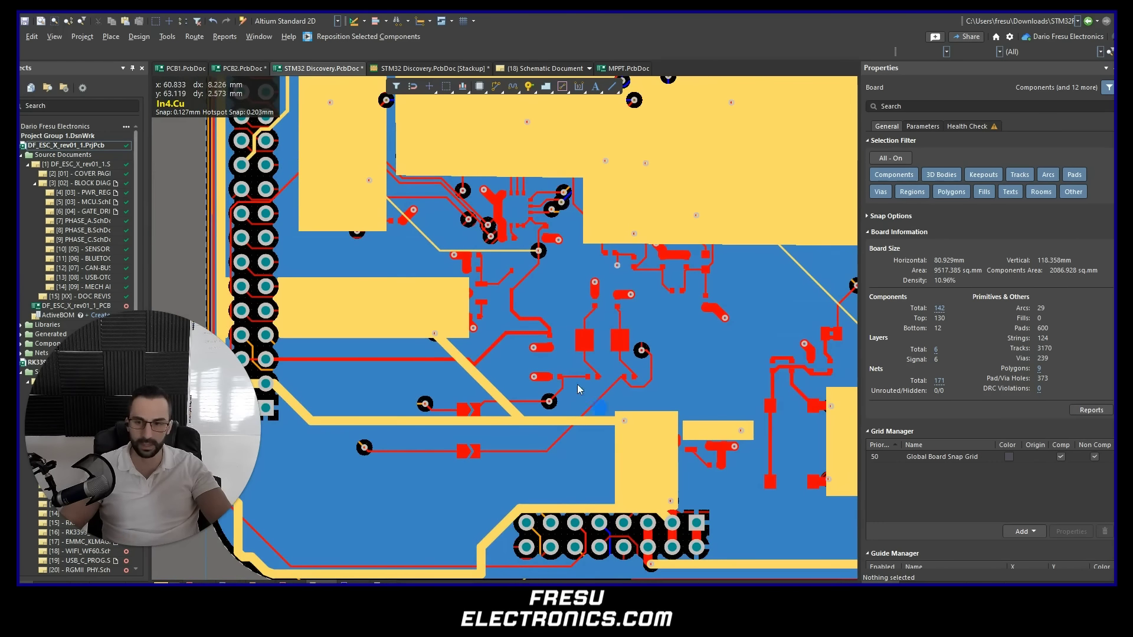
{"action": "right_click_drag", "start_coordinate": [354, 306], "coordinate": [472, 351]}
{"action": "right_click_drag", "start_coordinate": [775, 496], "coordinate": [623, 448]}
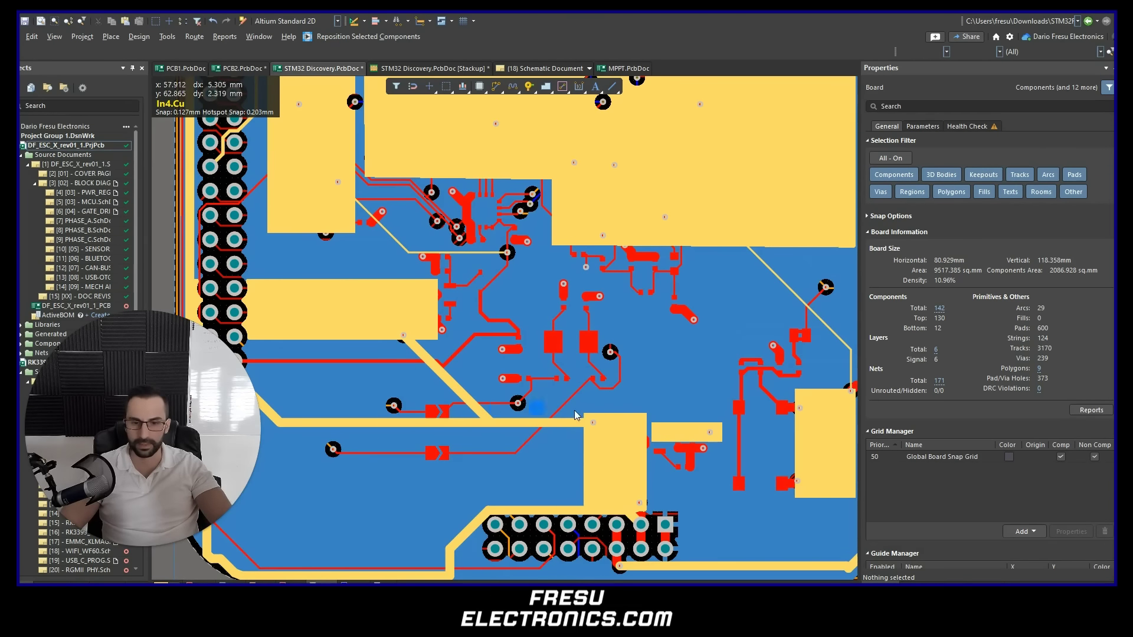
{"action": "scroll", "coordinate": [522, 414], "scroll_direction": "down", "scroll_amount": 6, "text": "ctrl"}
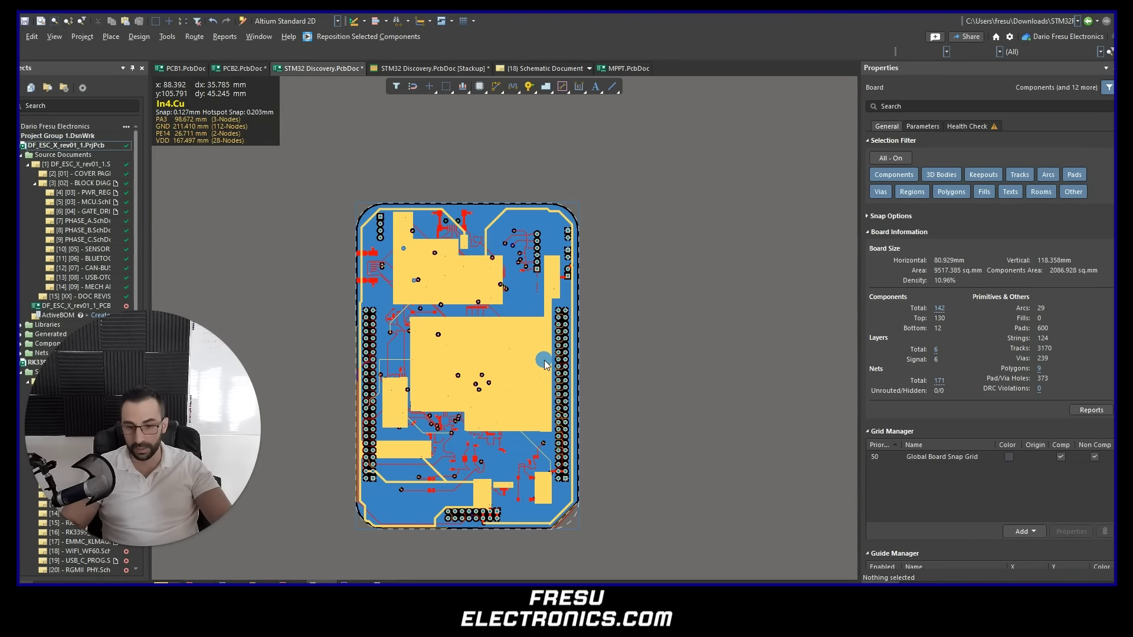
{"action": "scroll", "coordinate": [451, 379], "scroll_direction": "up", "scroll_amount": 2, "text": "ctrl"}
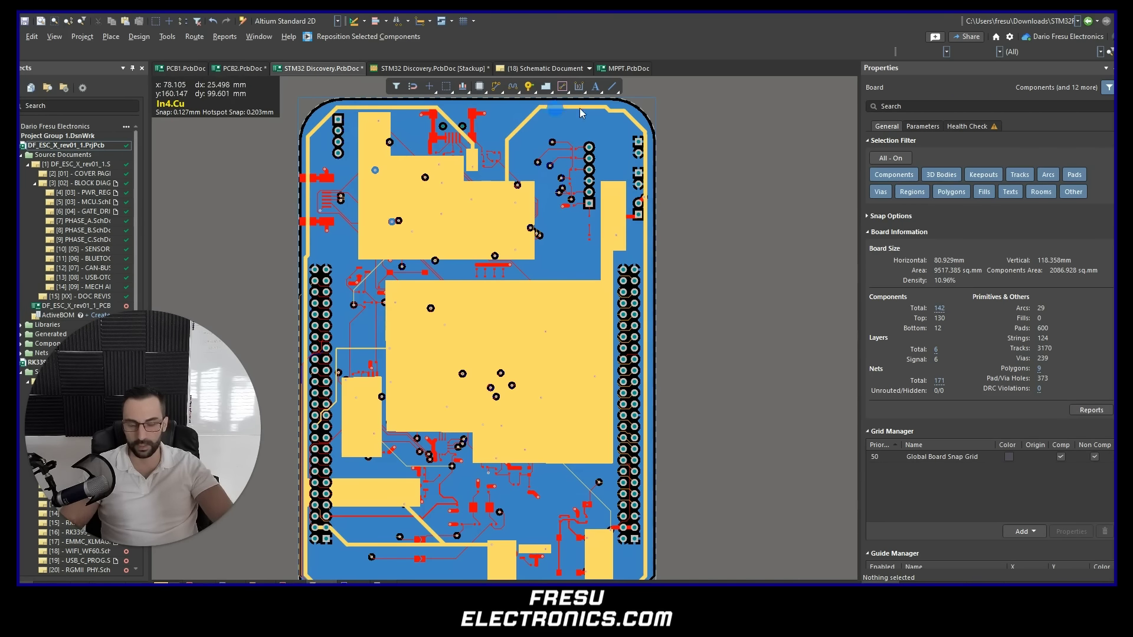
{"action": "scroll", "coordinate": [453, 277], "scroll_direction": "up", "scroll_amount": 3, "text": "ctrl"}
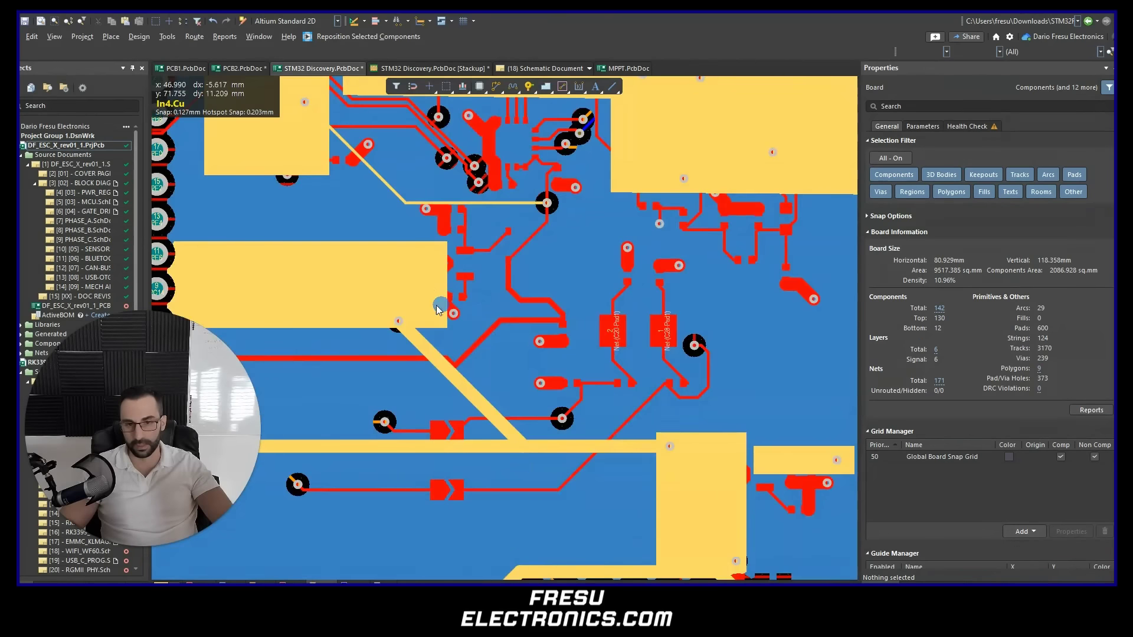
- Sketch impedance labels on the board: Z1 on the large +5V polygon, Z beside the diagonal +5V track, and one on the lower-right polygon
{"action": "scroll", "coordinate": [420, 338], "scroll_direction": "down", "scroll_amount": 3, "text": "ctrl"}
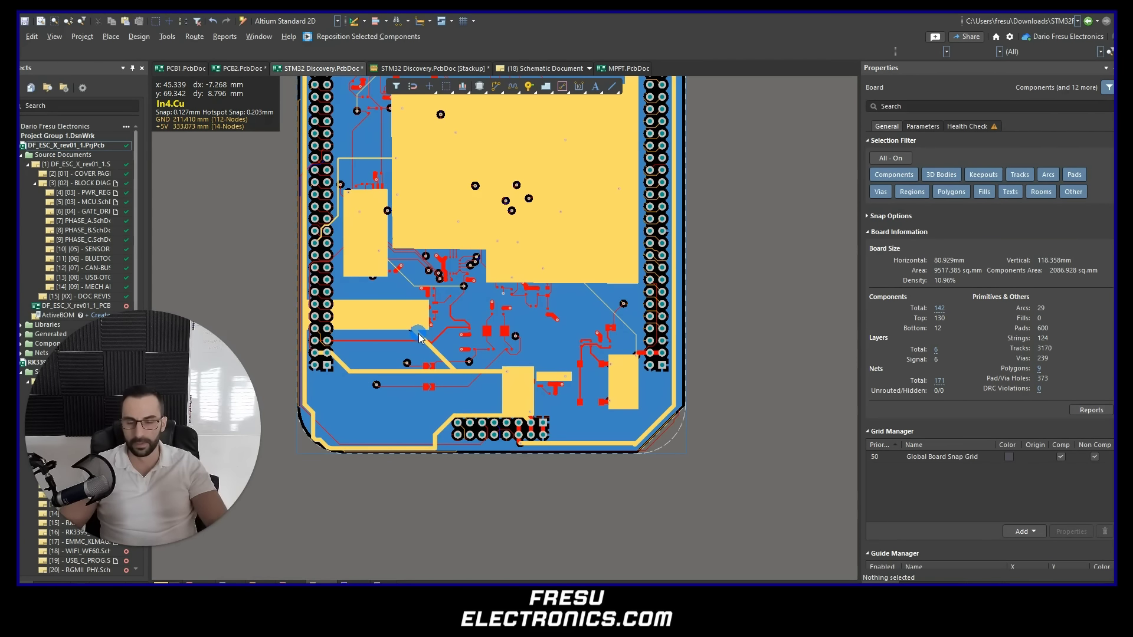
{"action": "scroll", "coordinate": [420, 337], "scroll_direction": "up", "scroll_amount": 4, "text": "ctrl"}
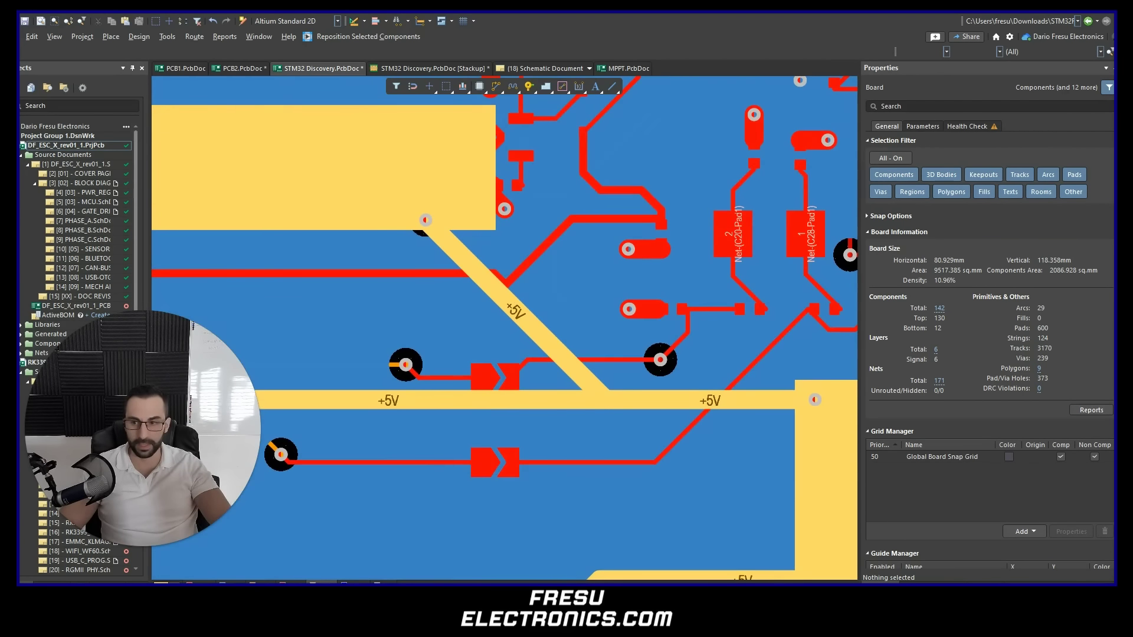
{"action": "left_click_drag", "start_coordinate": [235, 174], "coordinate": [378, 169]}
{"action": "mouse_move", "coordinate": [276, 131]}
{"action": "left_mouse_down"}
{"action": "mouse_move", "coordinate": [281, 152]}
{"action": "mouse_move", "coordinate": [307, 161]}
{"action": "left_mouse_up"}
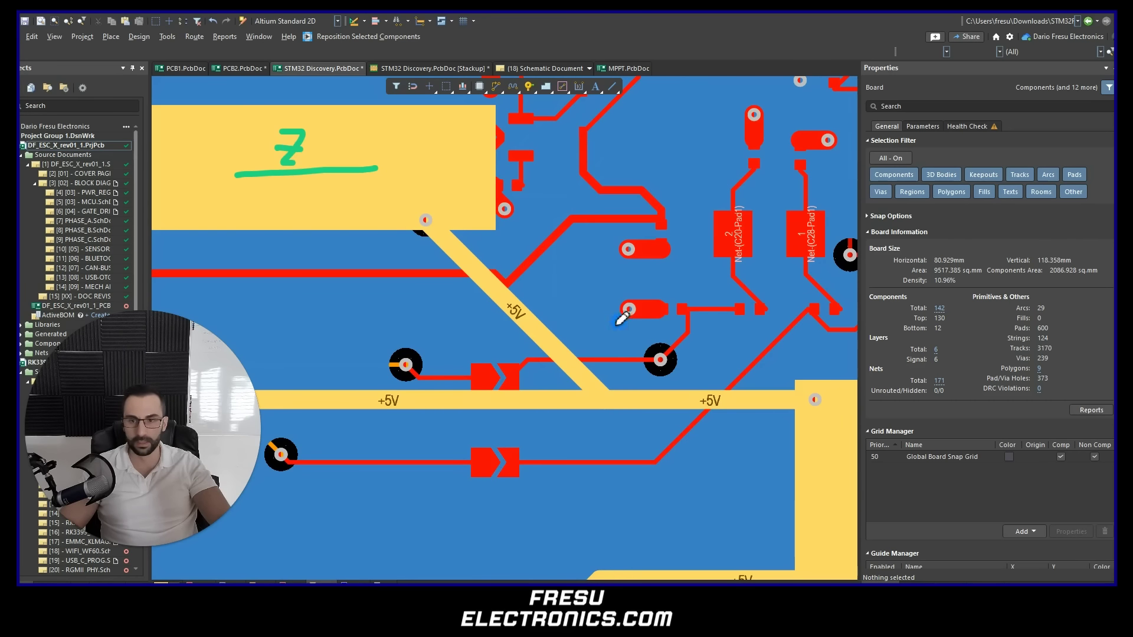
{"action": "mouse_move", "coordinate": [540, 321]}
{"action": "left_mouse_down"}
{"action": "mouse_move", "coordinate": [586, 258]}
{"action": "mouse_move", "coordinate": [590, 275]}
{"action": "left_mouse_up"}
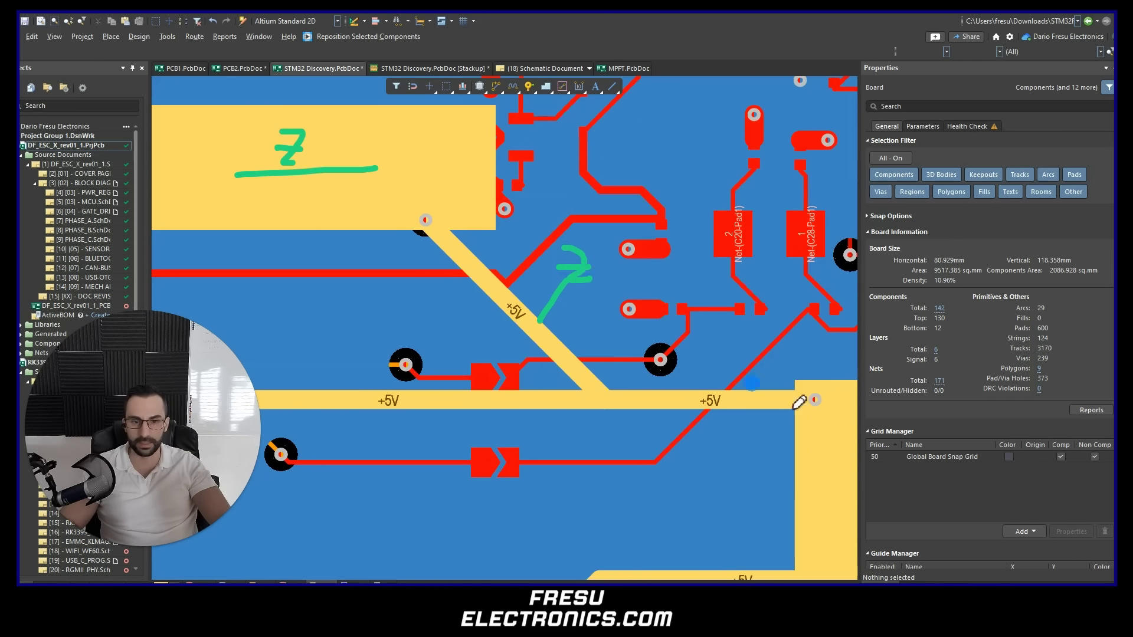
{"action": "left_click_drag", "start_coordinate": [814, 442], "coordinate": [848, 482]}
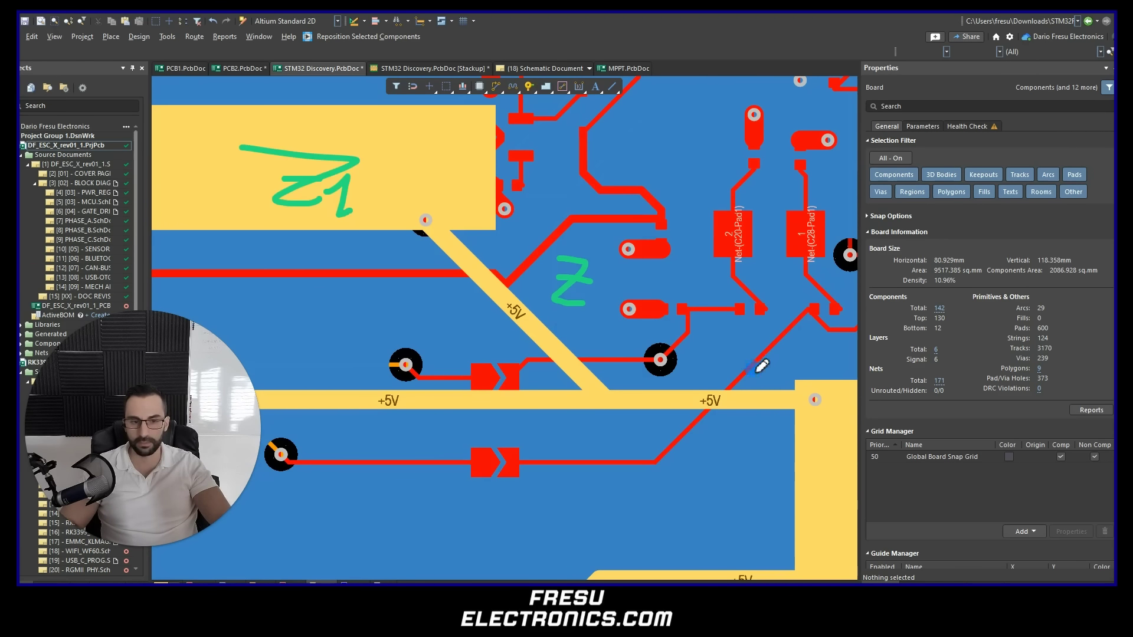
{"action": "mouse_move", "coordinate": [802, 428]}
{"action": "left_mouse_down"}
{"action": "mouse_move", "coordinate": [853, 466]}
{"action": "mouse_move", "coordinate": [826, 525]}
{"action": "left_mouse_up"}
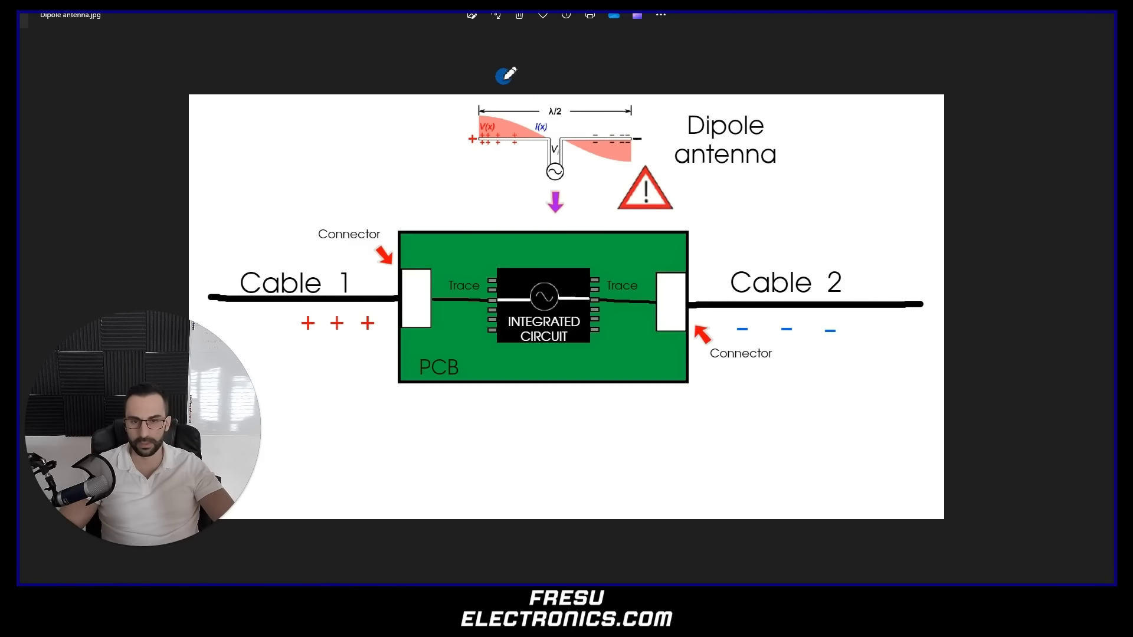
- Switch to the Dipole antenna.jpg image and circle the λ/2 dipole diagram above the PCB drawing
{"action": "mouse_move", "coordinate": [506, 75]}
{"action": "left_mouse_down"}
{"action": "mouse_move", "coordinate": [449, 141]}
{"action": "mouse_move", "coordinate": [614, 204]}
{"action": "mouse_move", "coordinate": [666, 118]}
{"action": "mouse_move", "coordinate": [517, 72]}
{"action": "left_mouse_up"}
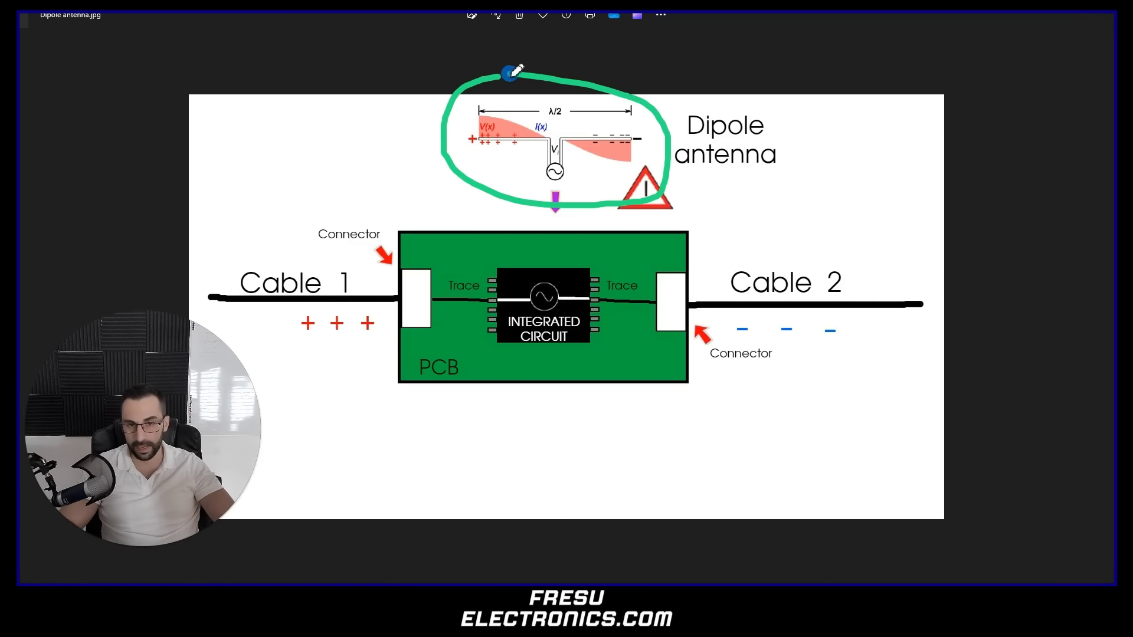